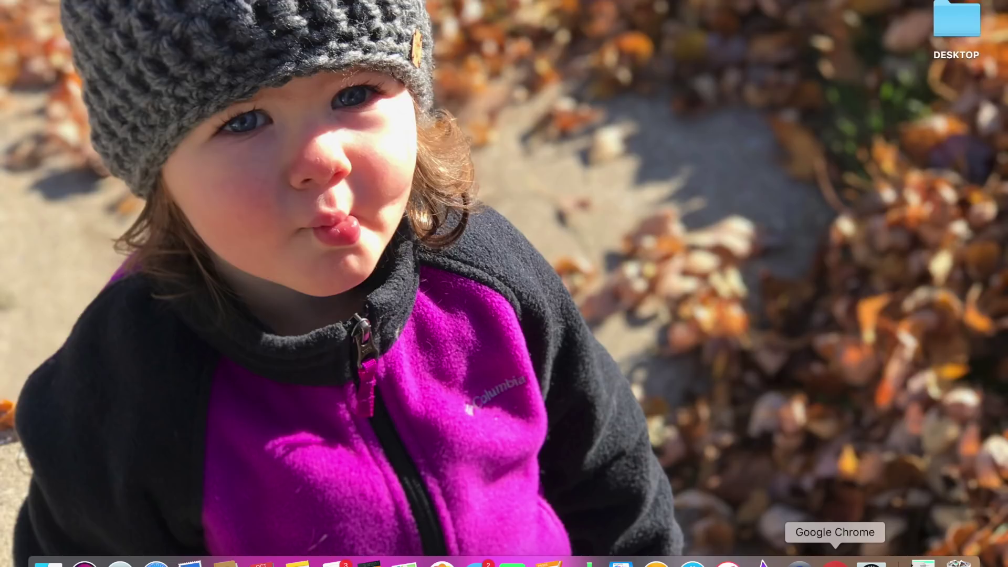
- Launch Google Chrome from the Dock
left_click(835, 563)
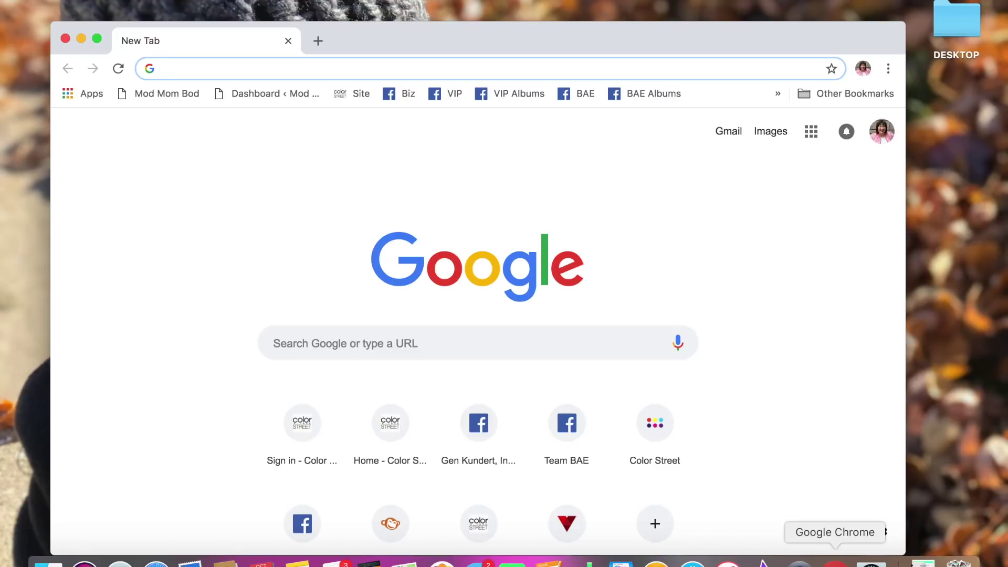
- Go to vo.colorstreet.com and sign in to the Virtual Office with the saved credentials
type("vo.colorstreet.com")
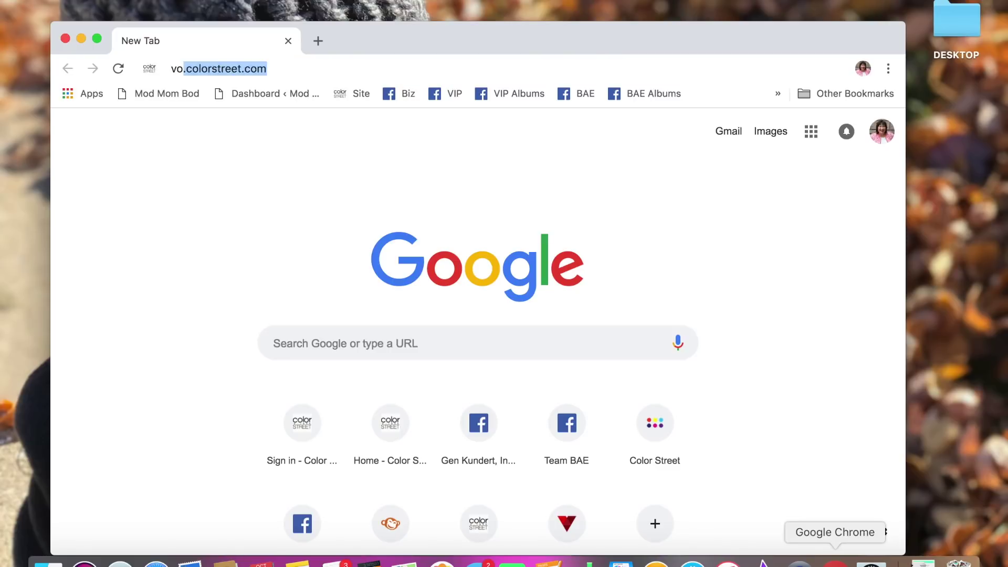
key("Return")
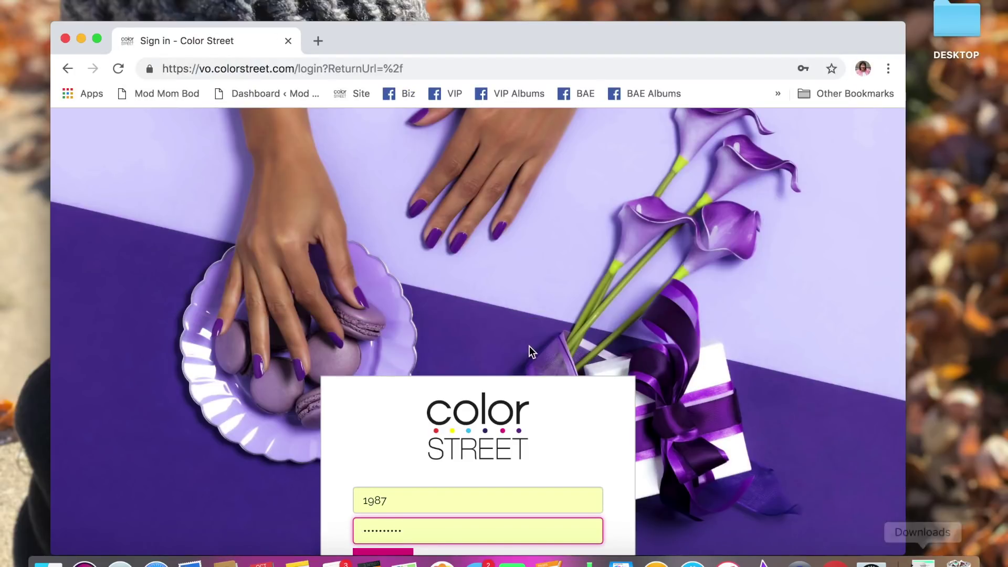
scroll(513, 304, "down", 3)
left_click(398, 451)
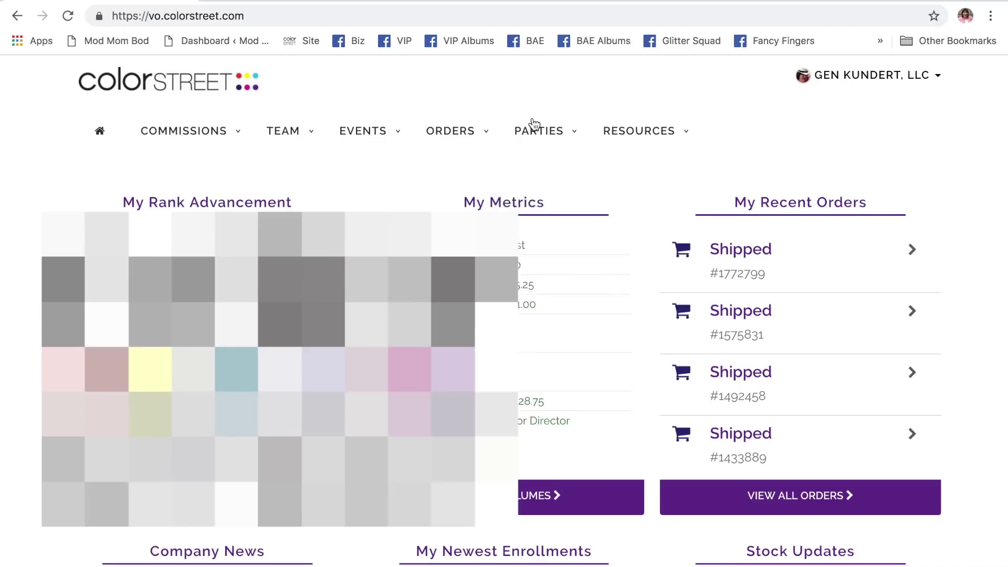
- Open the Open Parties list from the PARTIES menu and choose Manage Party for Happy Halloween!
left_click(535, 124)
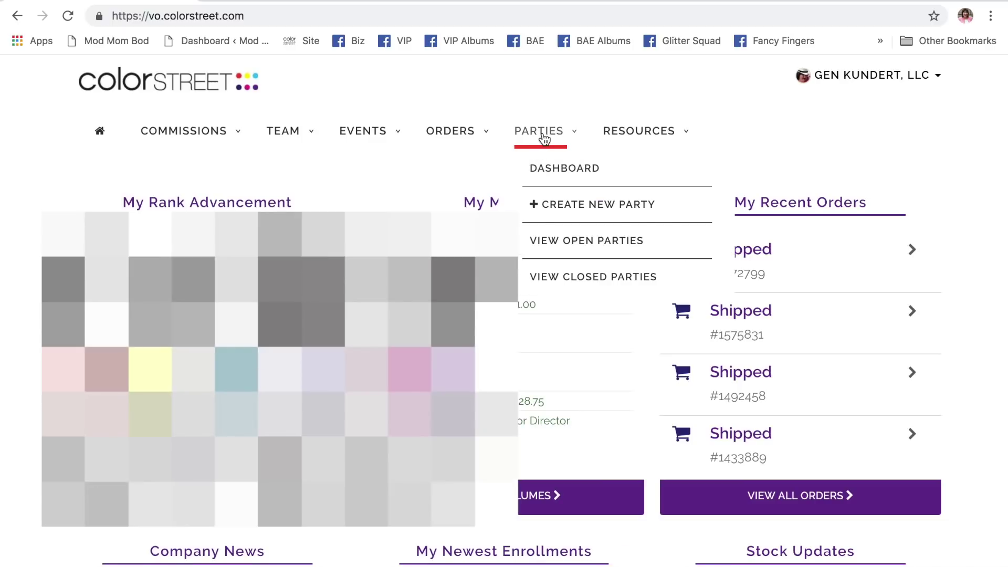
left_click(589, 247)
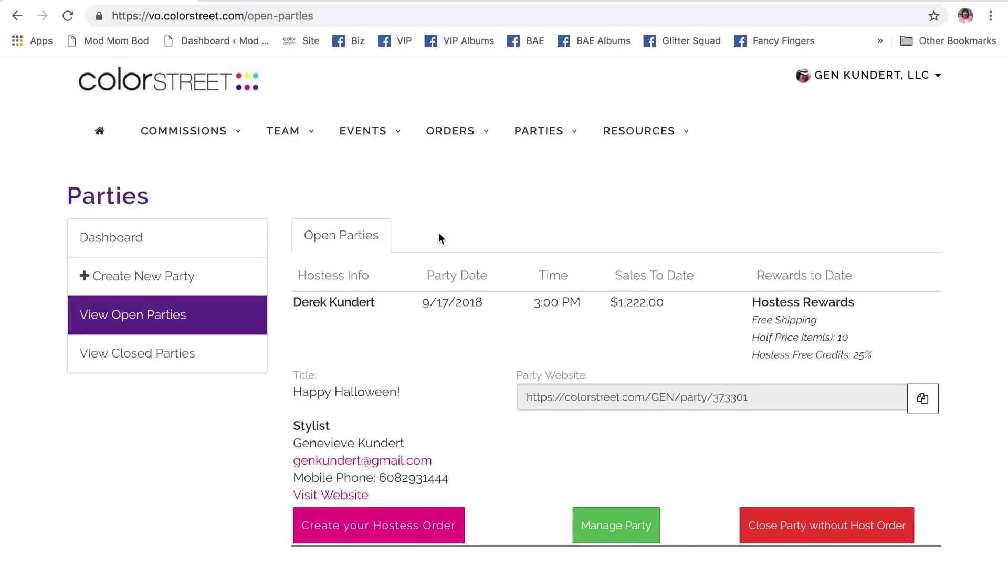
scroll(284, 253, "down", 1)
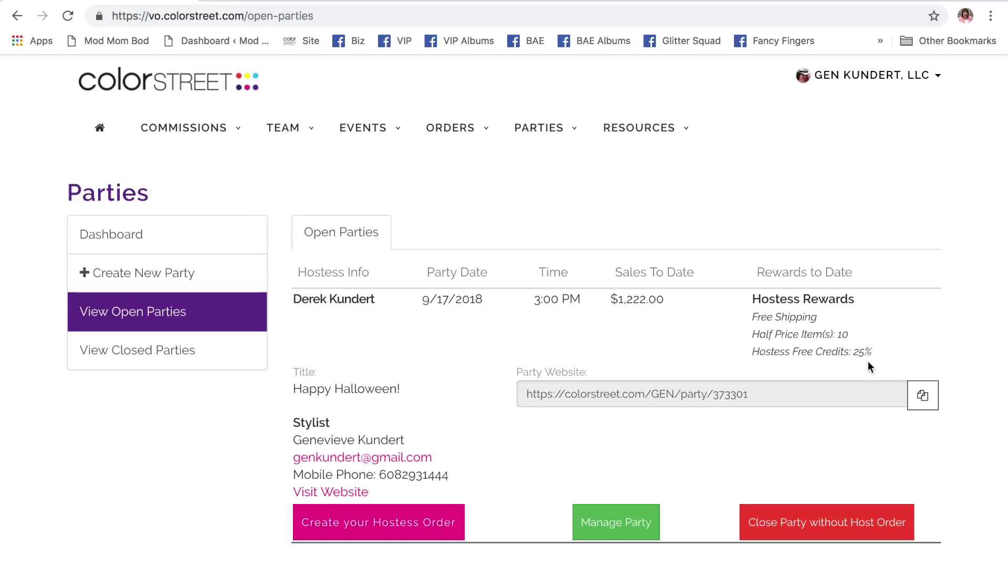
left_click(620, 526)
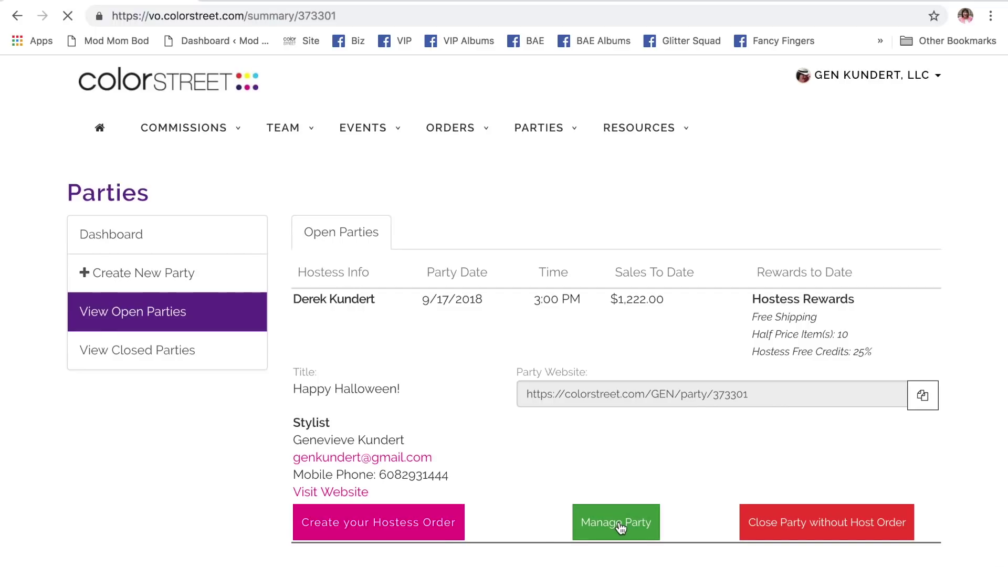
- Review the Happy Halloween! party summary and start Book Another Party from it
scroll(584, 336, "down", 1)
scroll(584, 336, "down", 10)
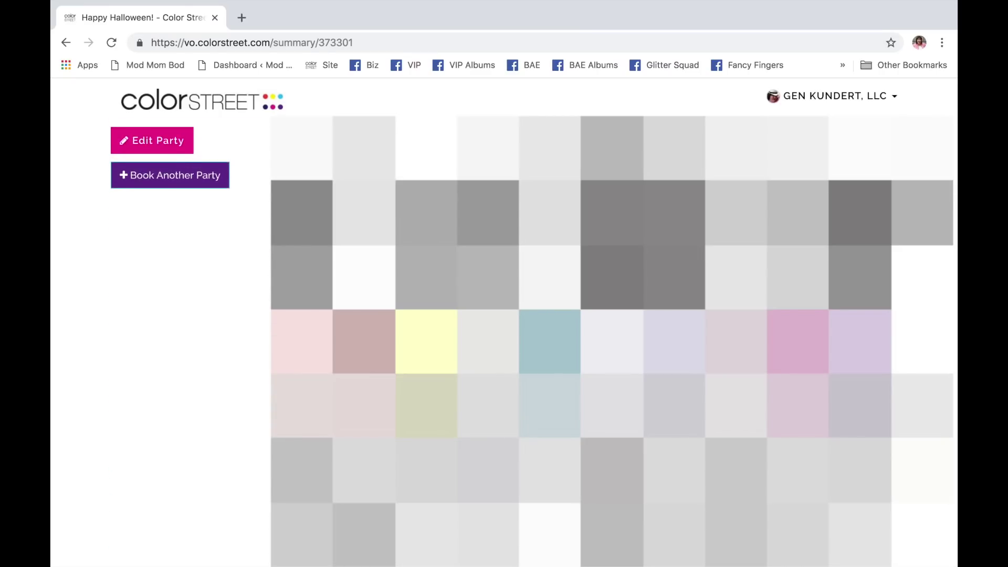
scroll(585, 336, "down", 5)
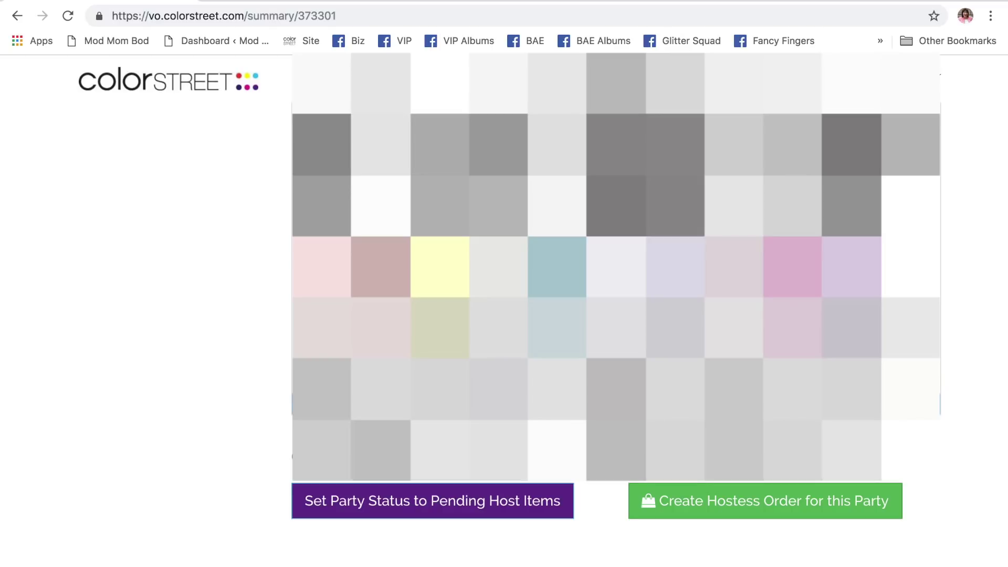
left_click(422, 502)
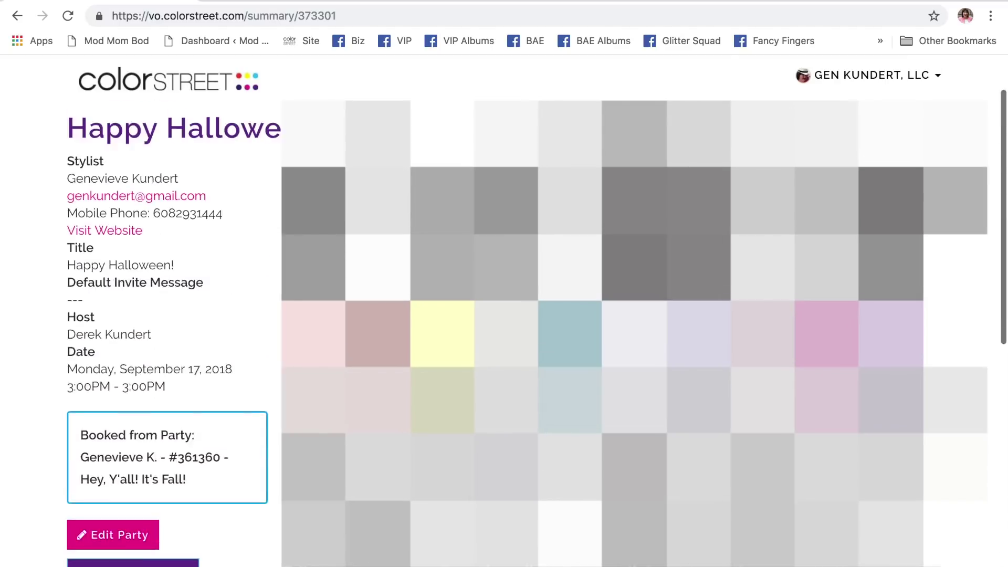
scroll(251, 304, "down", 3)
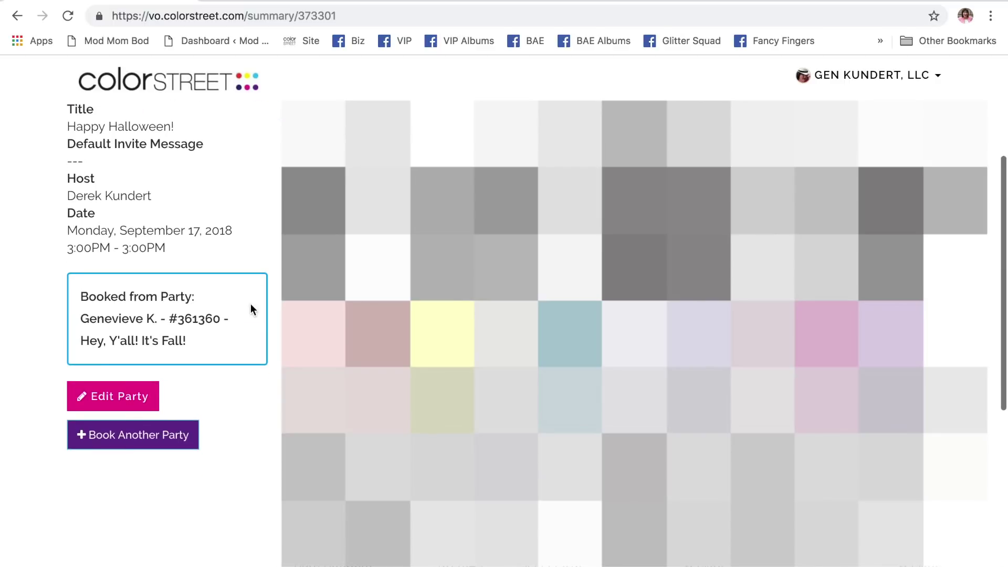
left_click(136, 437)
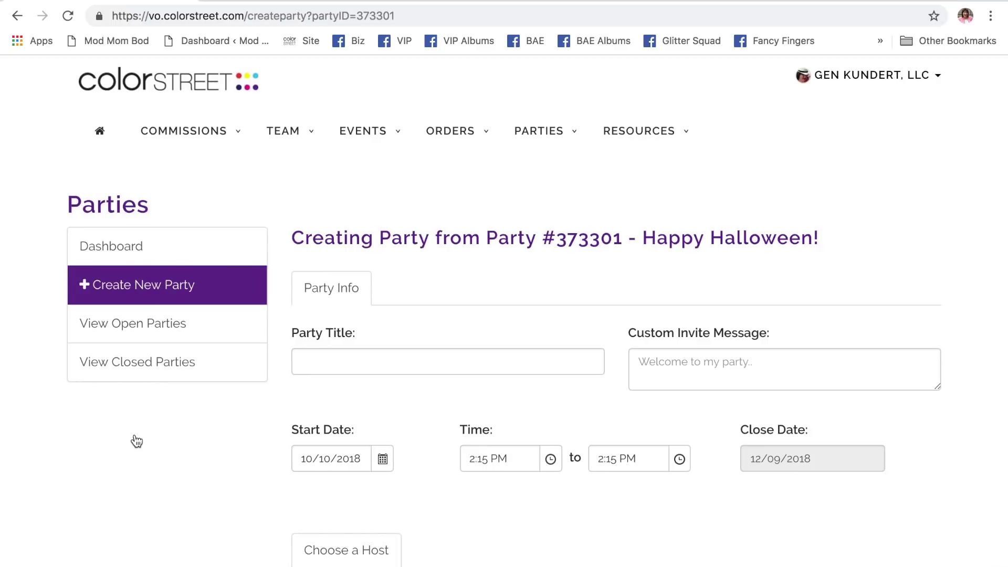
- Title the new party 'Winter is Coming!'
left_click(361, 364)
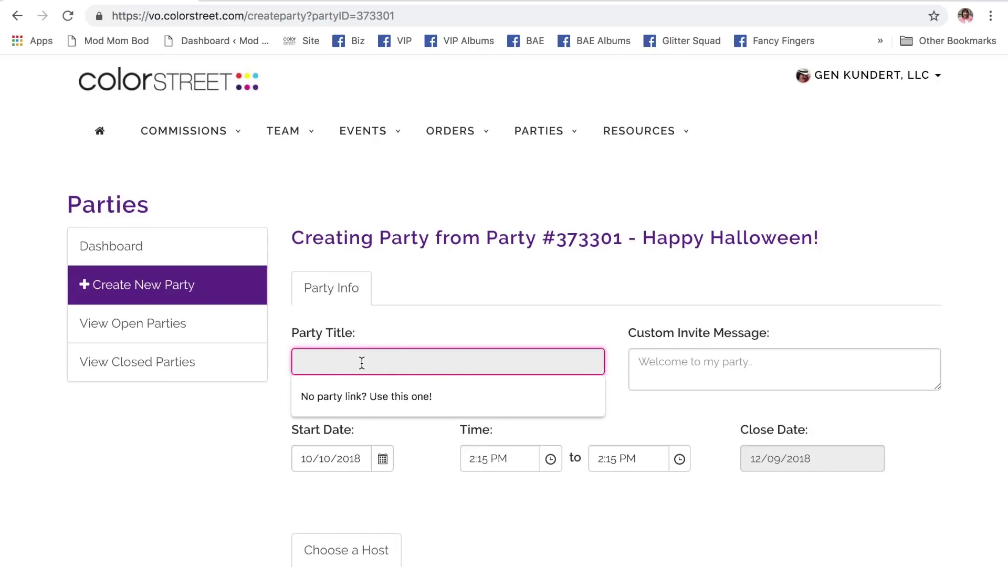
type("Winter is C")
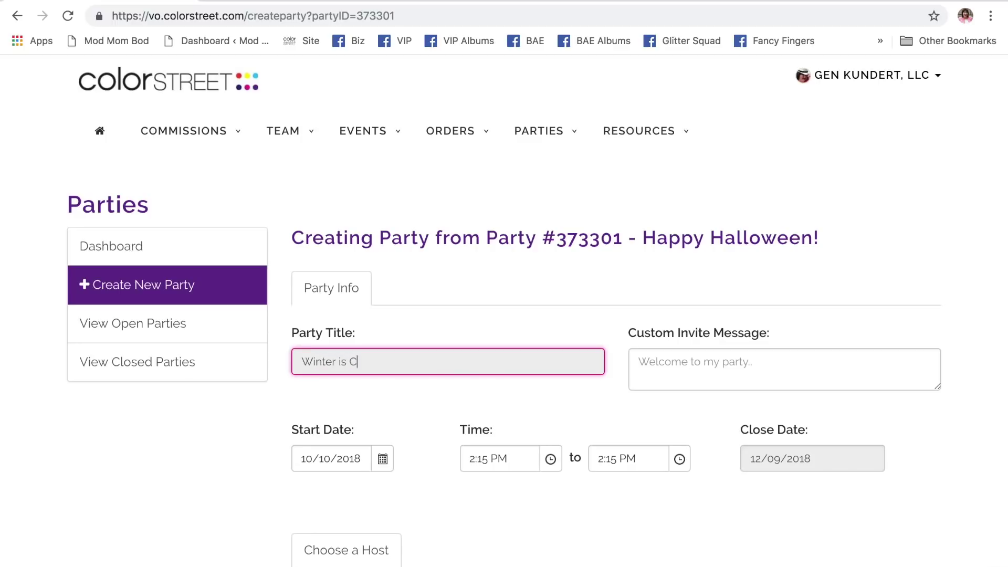
type("oming!")
scroll(462, 420, "down", 3)
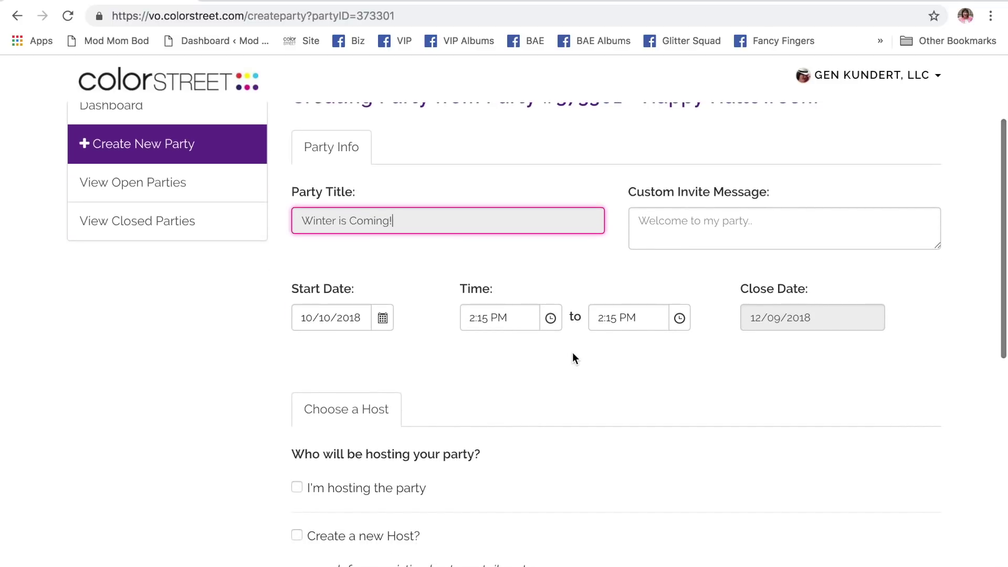
- Set both the party's start and end times to 12:00 PM
left_click(551, 320)
scroll(502, 345, "up", 5)
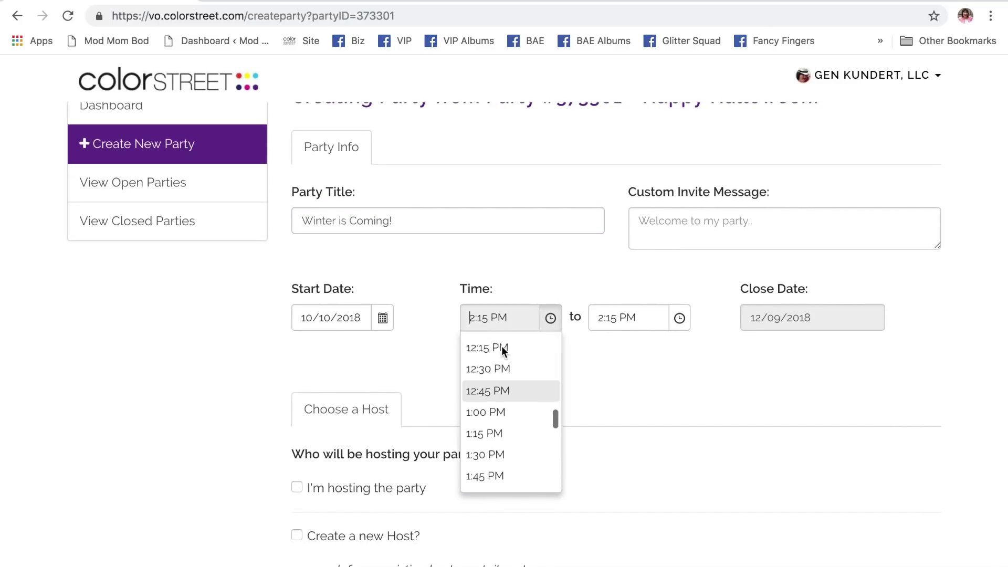
left_click(509, 394)
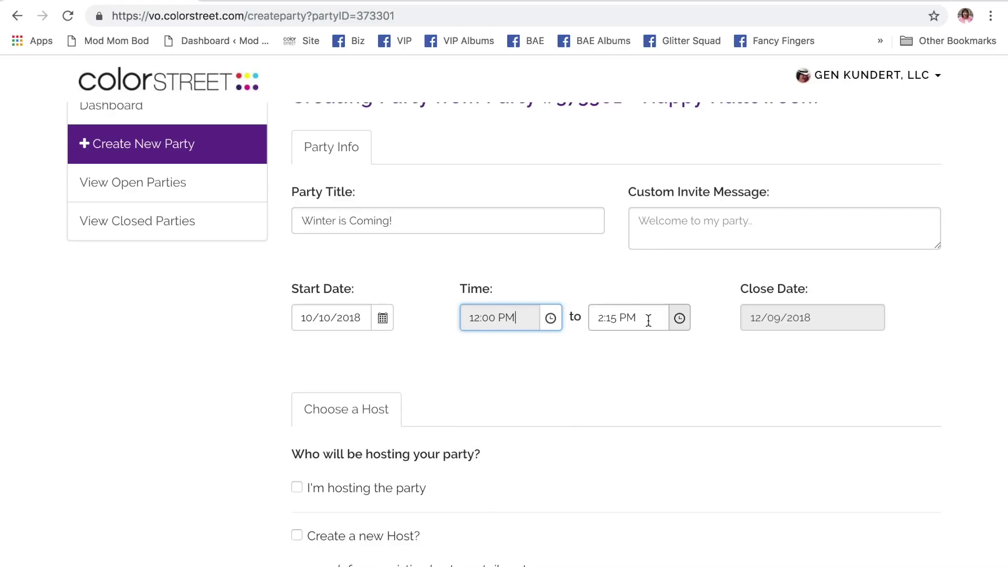
left_click(679, 318)
scroll(629, 341, "up", 5)
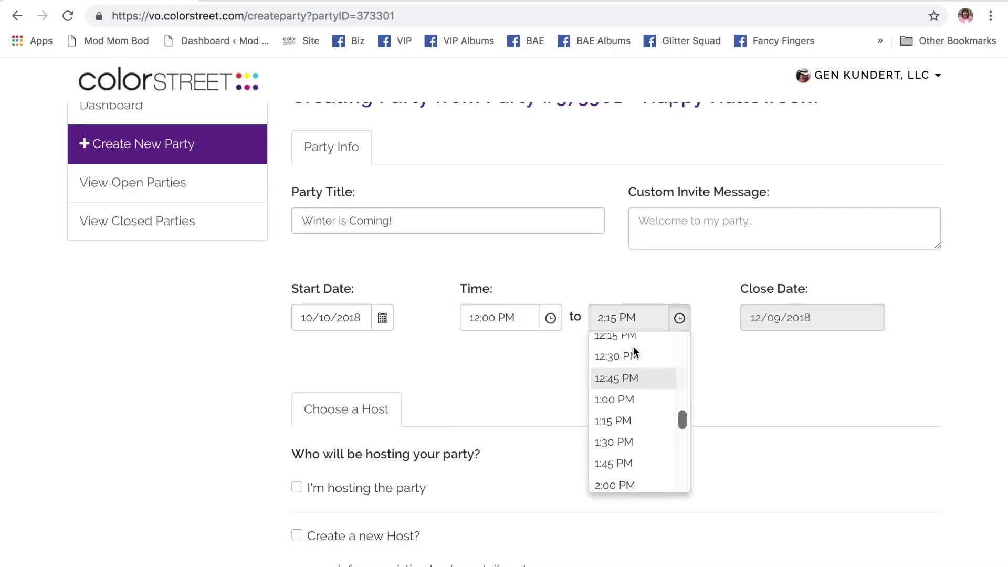
left_click(635, 380)
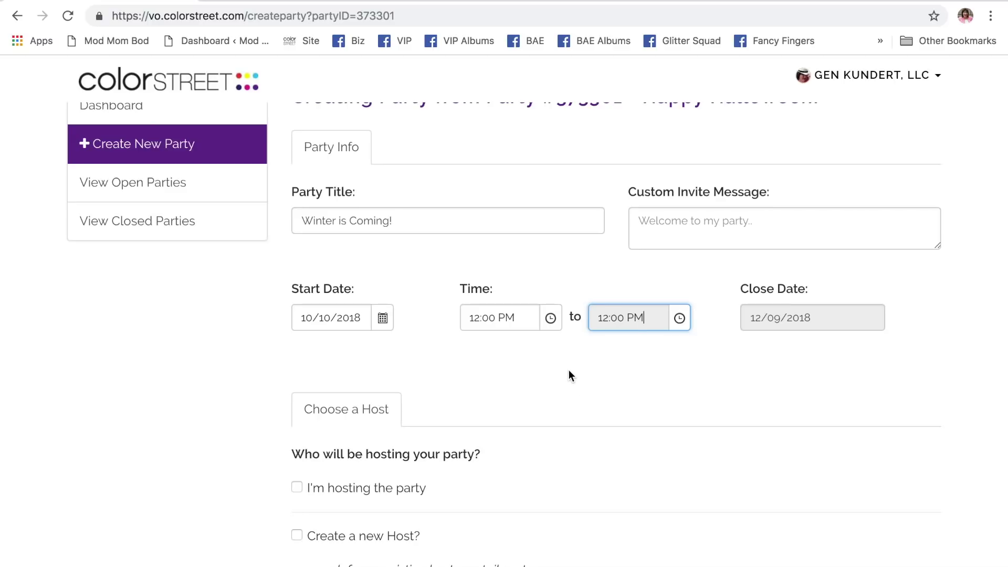
scroll(713, 427, "down", 2)
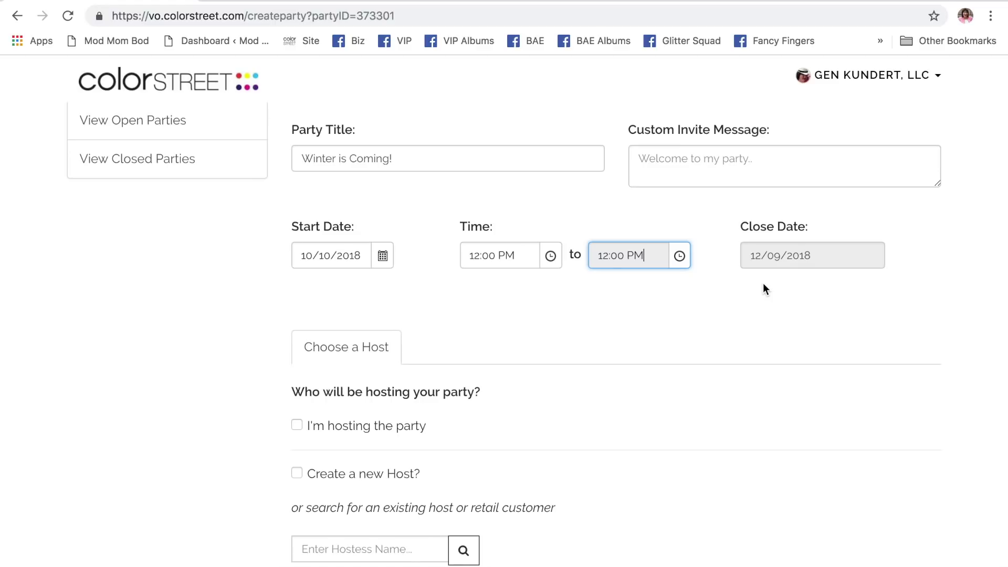
scroll(647, 389, "down", 3)
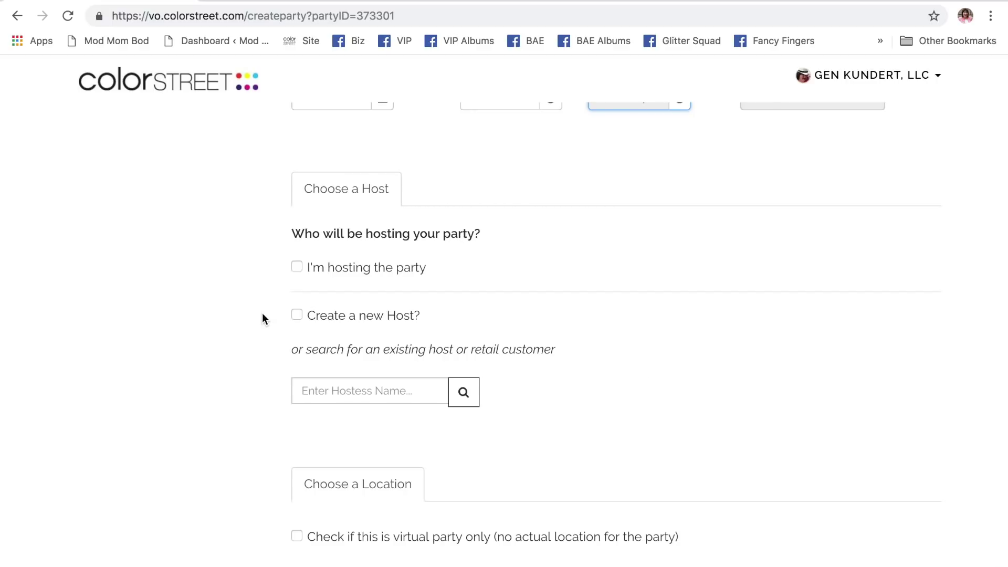
left_click(363, 395)
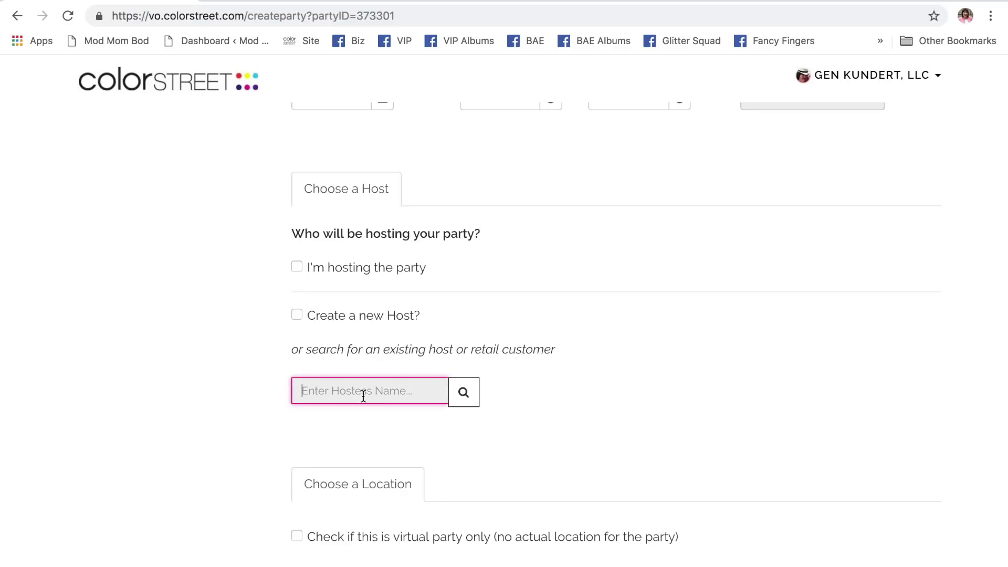
type("Edith")
key("BackSpace")
key("BackSpace")
key("BackSpace")
key("BackSpace")
key("BackSpace")
left_click(300, 267)
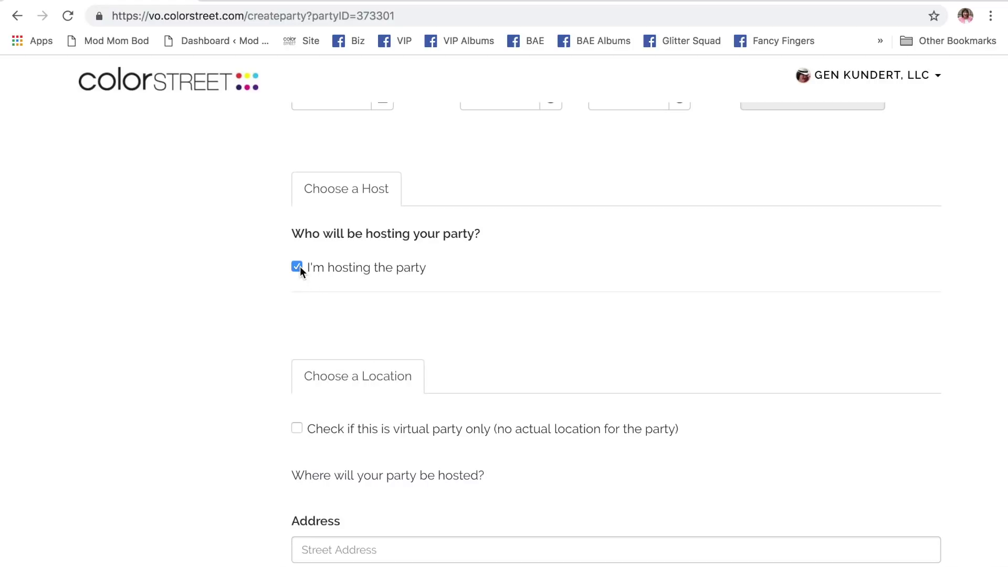
scroll(511, 307, "down", 2)
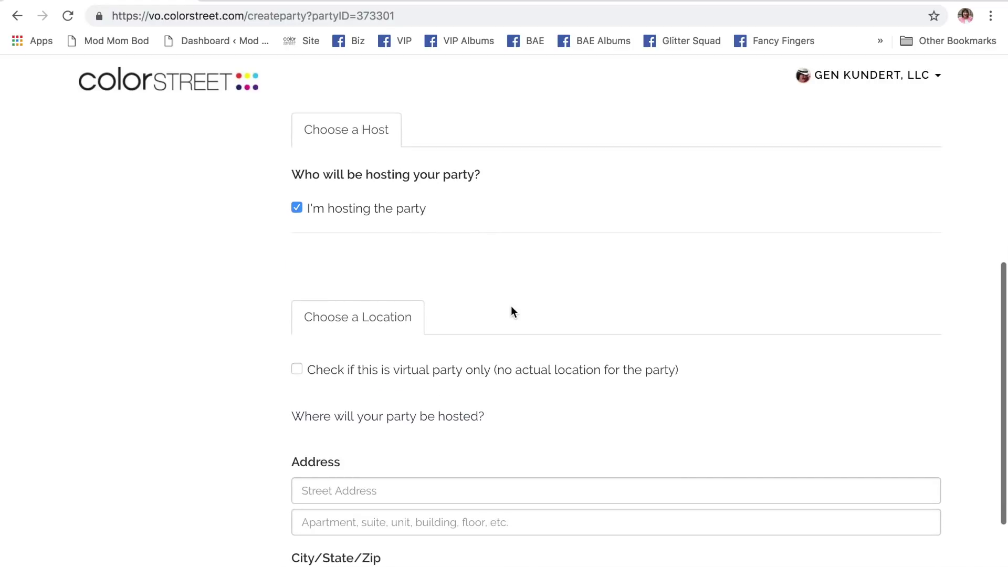
scroll(511, 310, "down", 5)
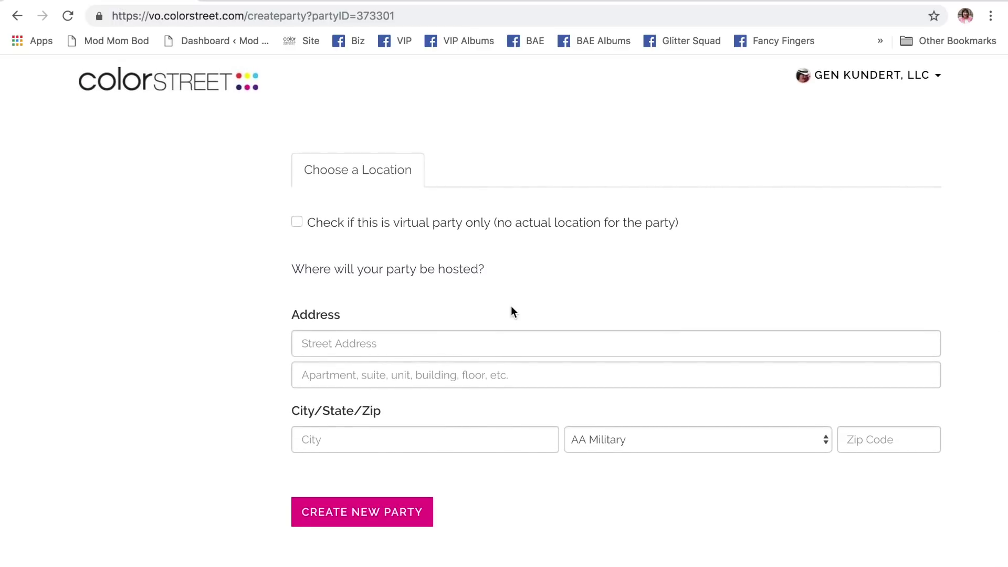
left_click(297, 223)
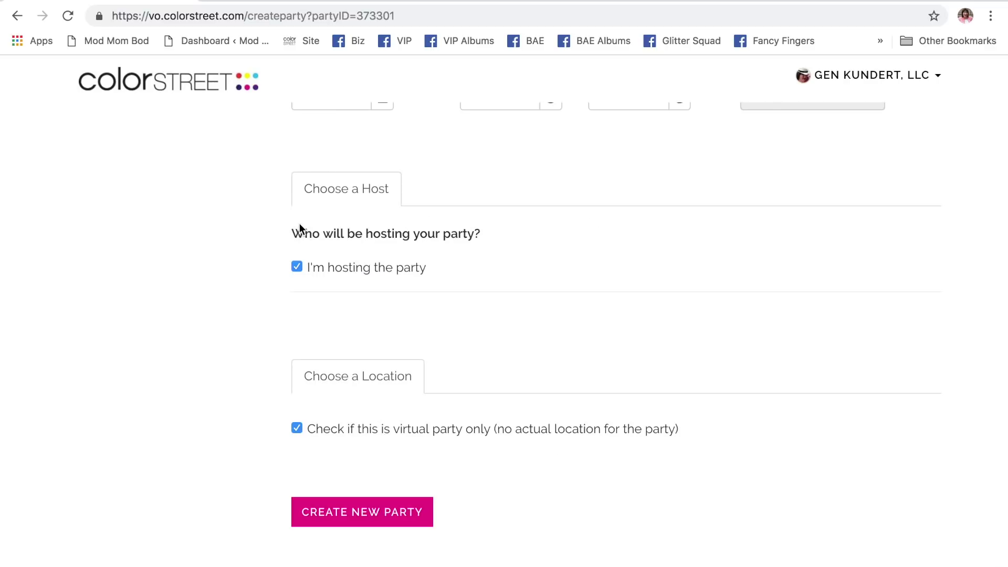
scroll(511, 288, "up", 3)
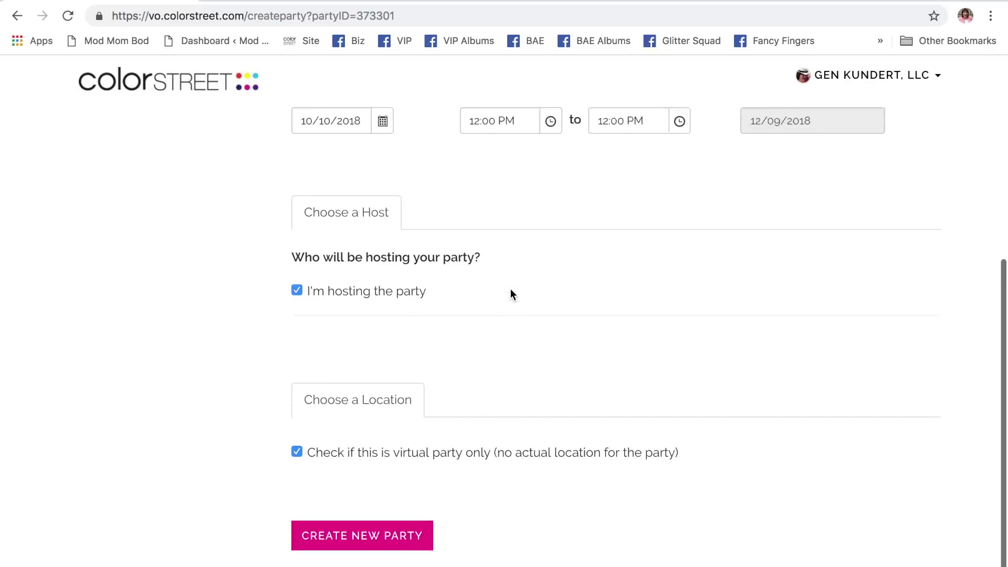
scroll(508, 289, "down", 3)
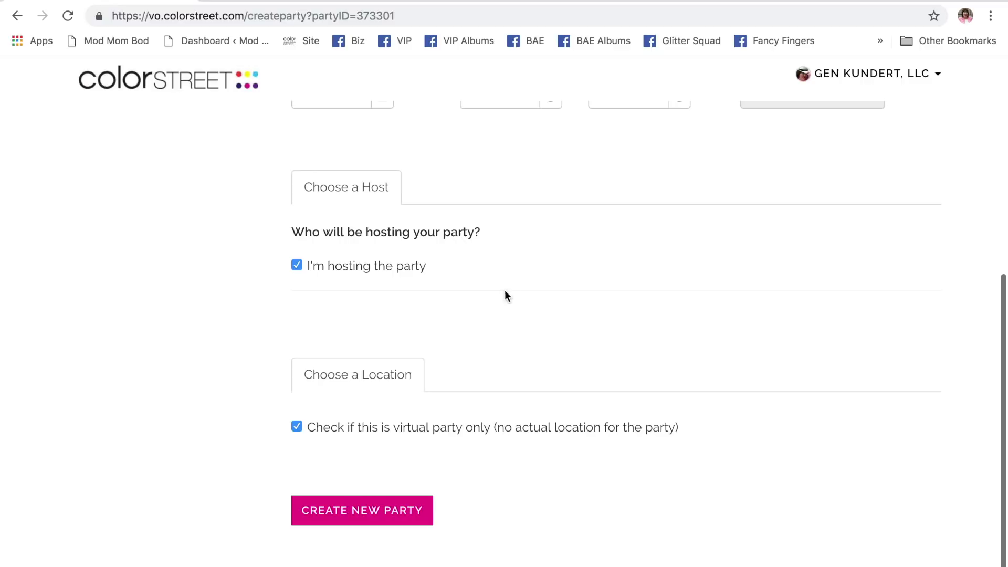
left_click(295, 428)
left_click(295, 267)
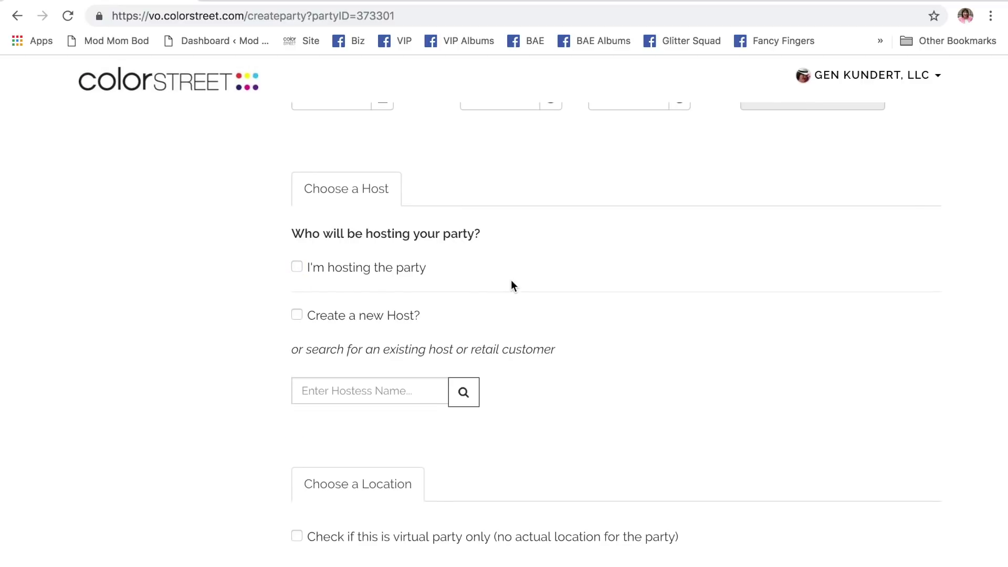
scroll(467, 286, "down", 2)
- Search for an existing customer by first name and select them as the party host
left_click(389, 303)
type("Edith")
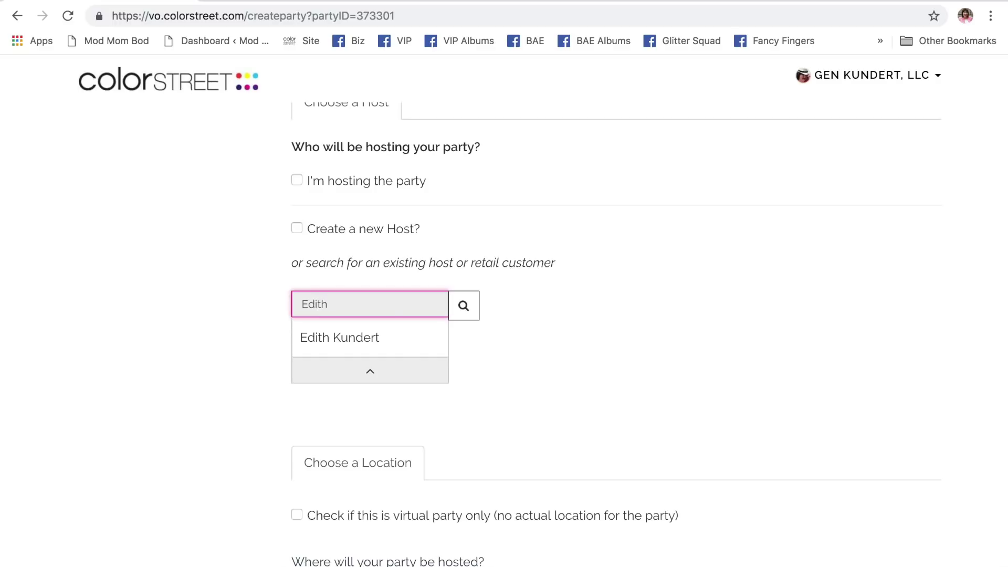
left_click(395, 341)
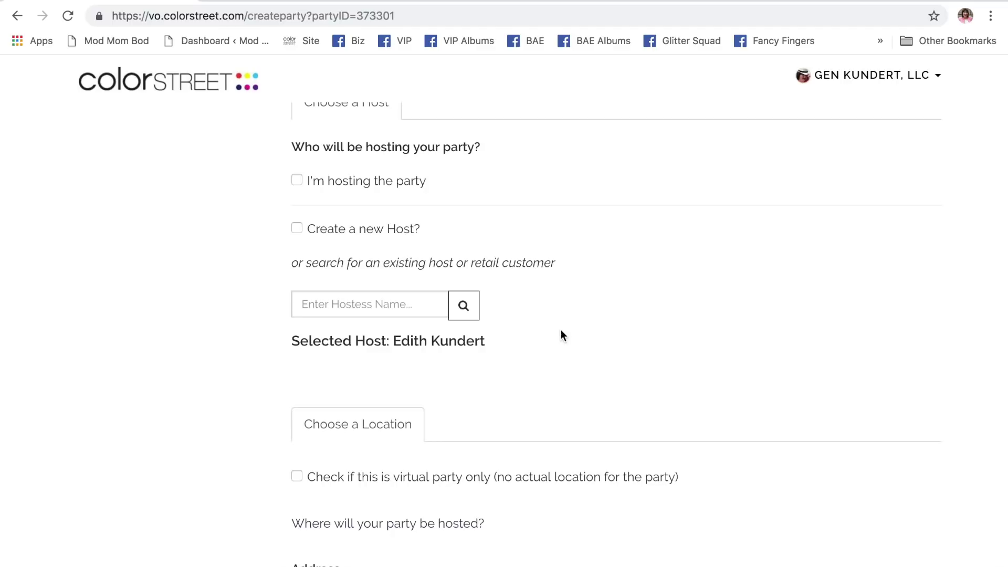
scroll(563, 334, "down", 2)
- Tick 'Check if this is virtual party only' and review the Party Info fields
left_click(297, 367)
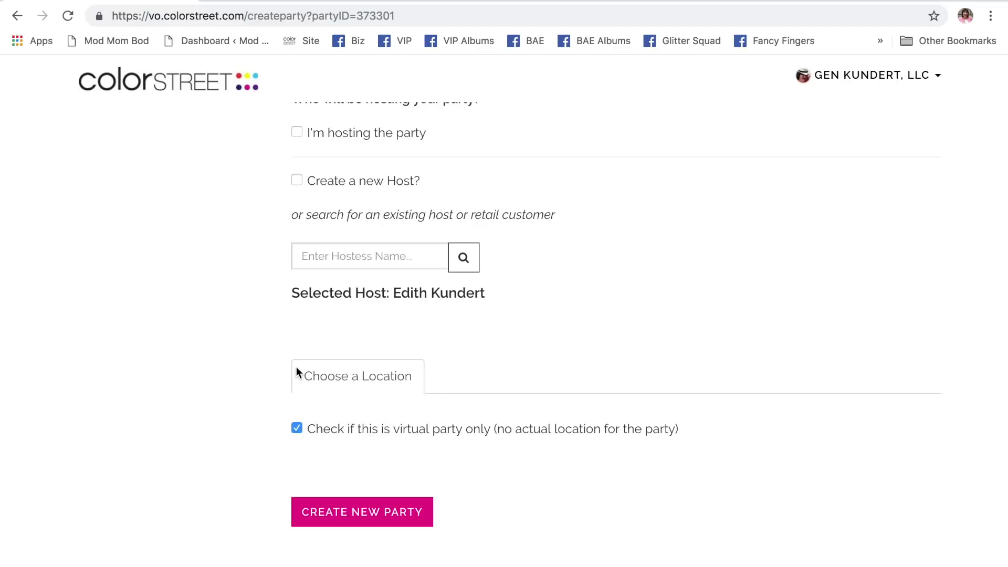
scroll(610, 326, "down", 1)
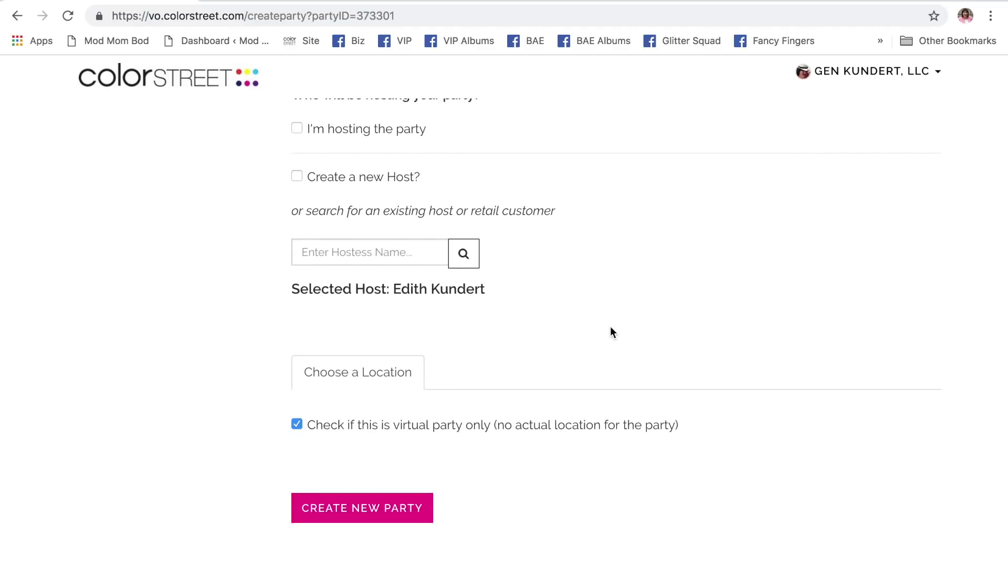
scroll(611, 332, "up", 5)
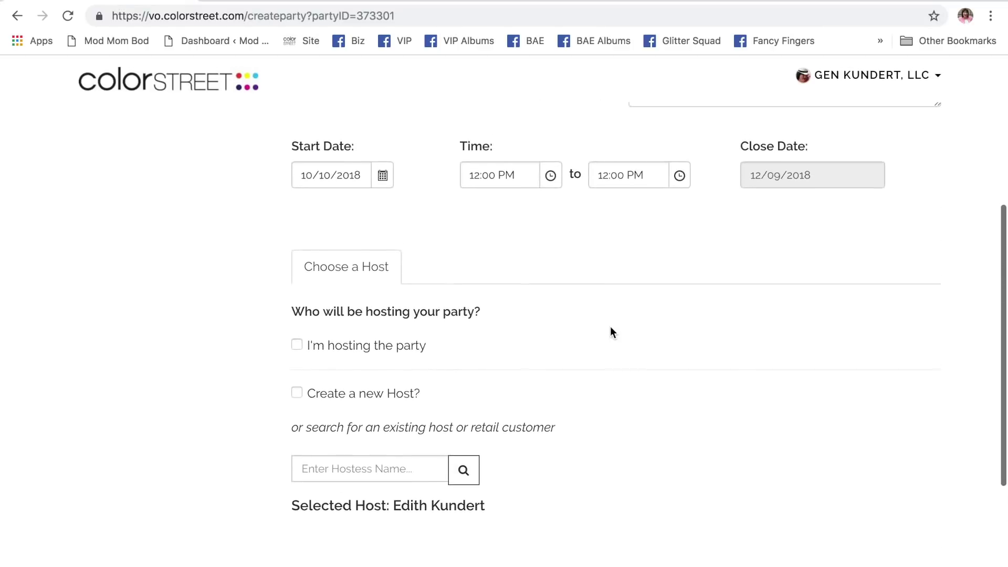
scroll(610, 332, "up", 1)
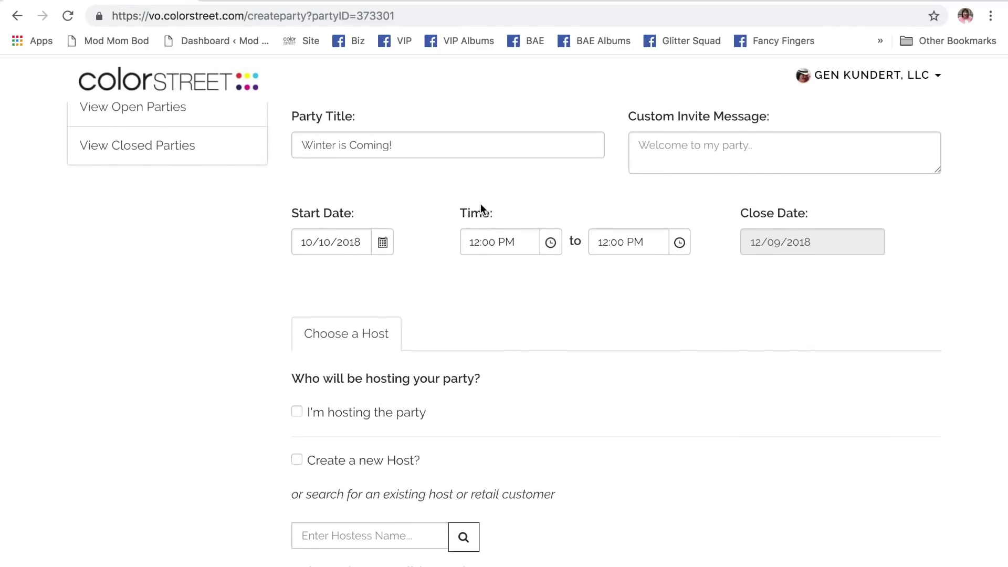
scroll(551, 109, "up", 1)
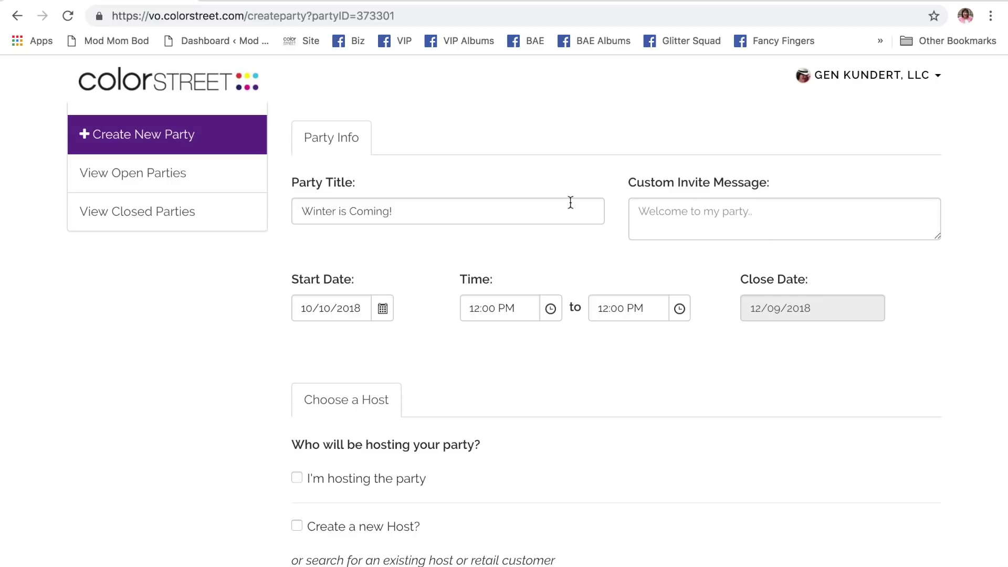
scroll(550, 153, "up", 2)
scroll(551, 153, "down", 3)
scroll(550, 149, "up", 2)
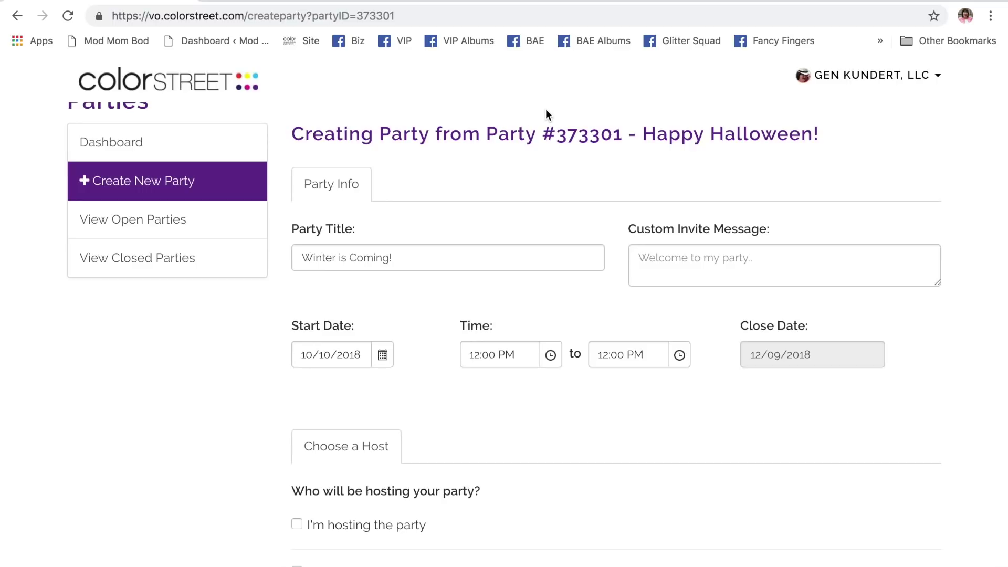
- Finish reviewing the form and create the Winter is Coming! party
scroll(569, 184, "down", 3)
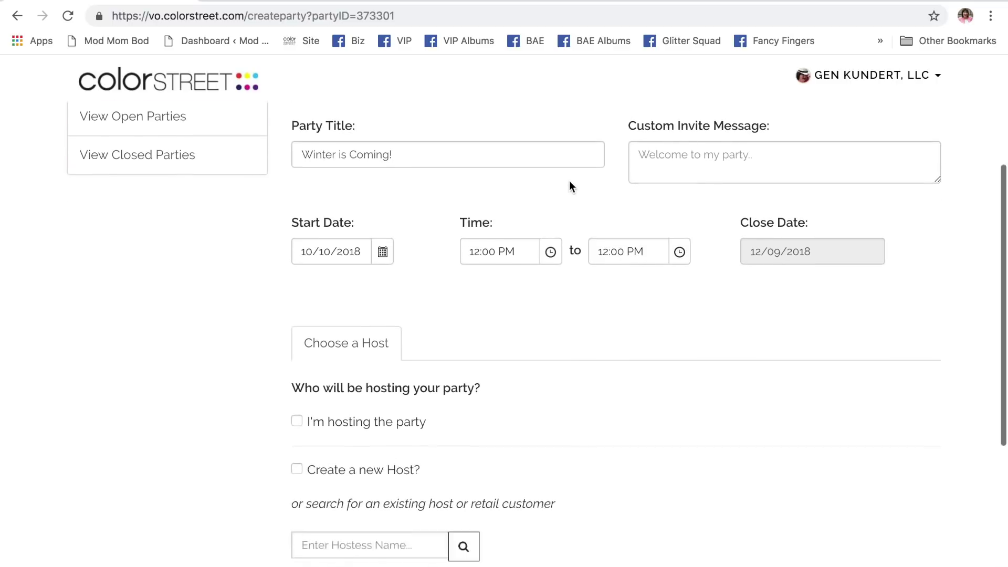
scroll(571, 187, "down", 3)
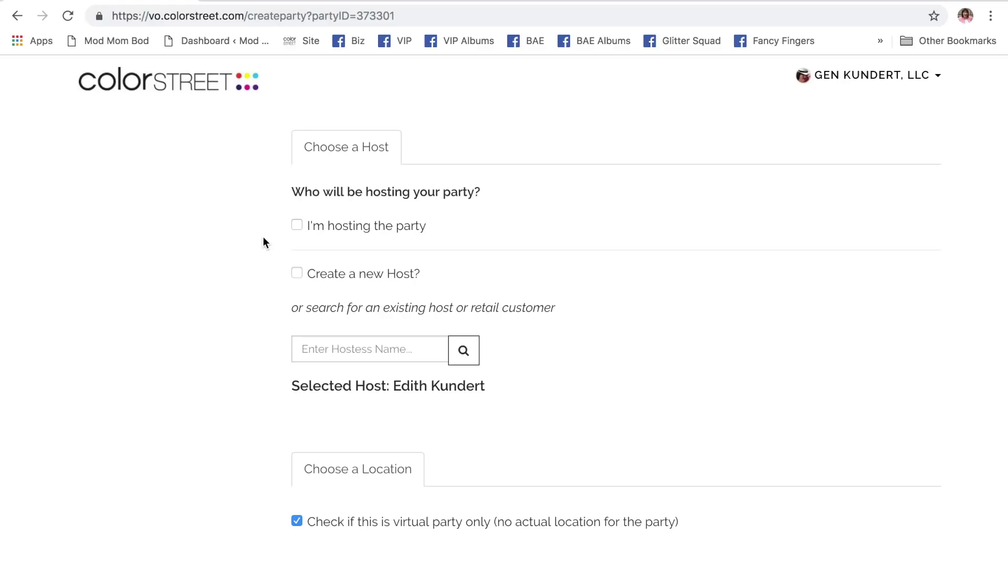
scroll(263, 237, "up", 6)
scroll(263, 237, "down", 5)
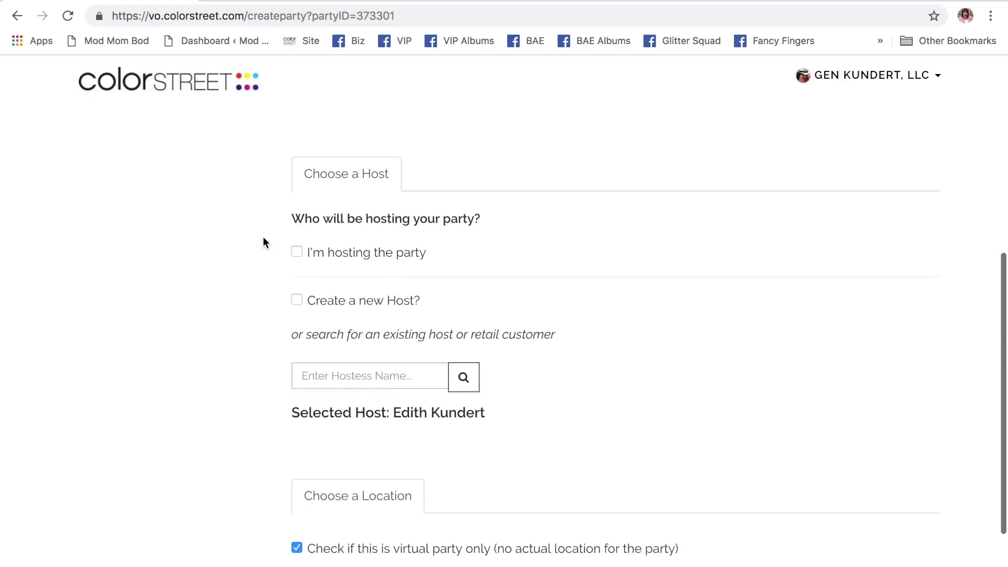
scroll(222, 393, "down", 3)
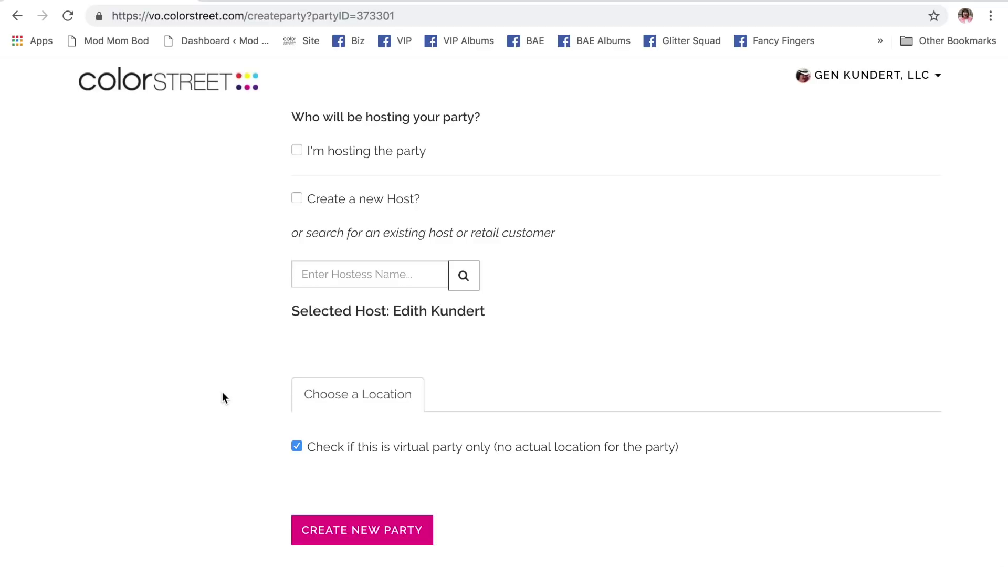
scroll(222, 393, "up", 6)
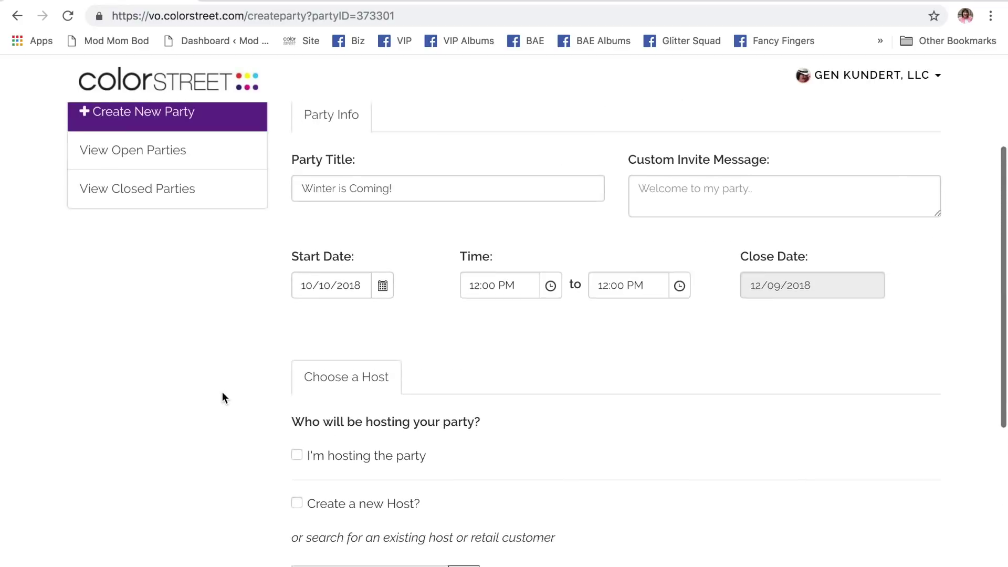
scroll(222, 394, "down", 6)
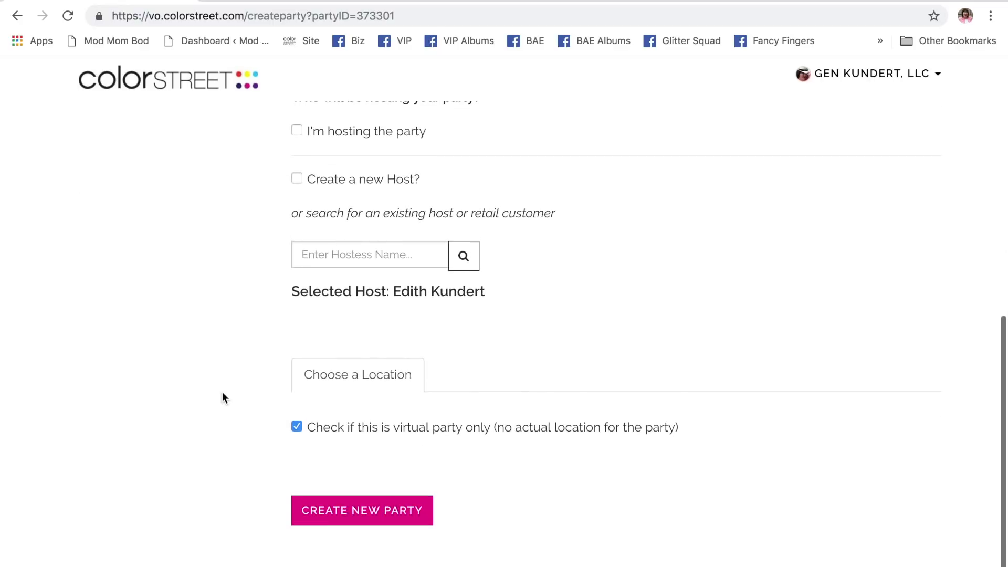
scroll(378, 439, "up", 8)
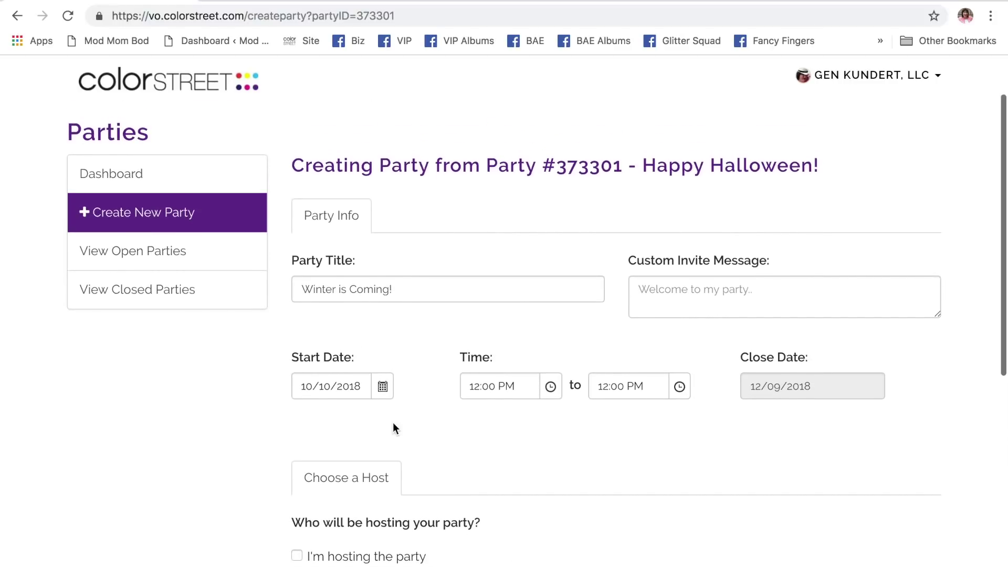
scroll(462, 327, "down", 8)
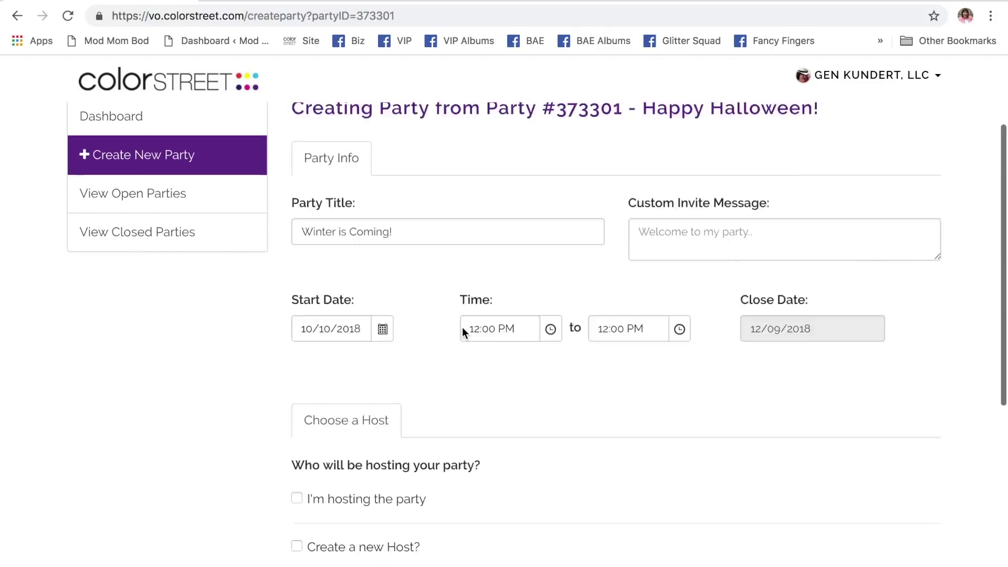
left_click(375, 518)
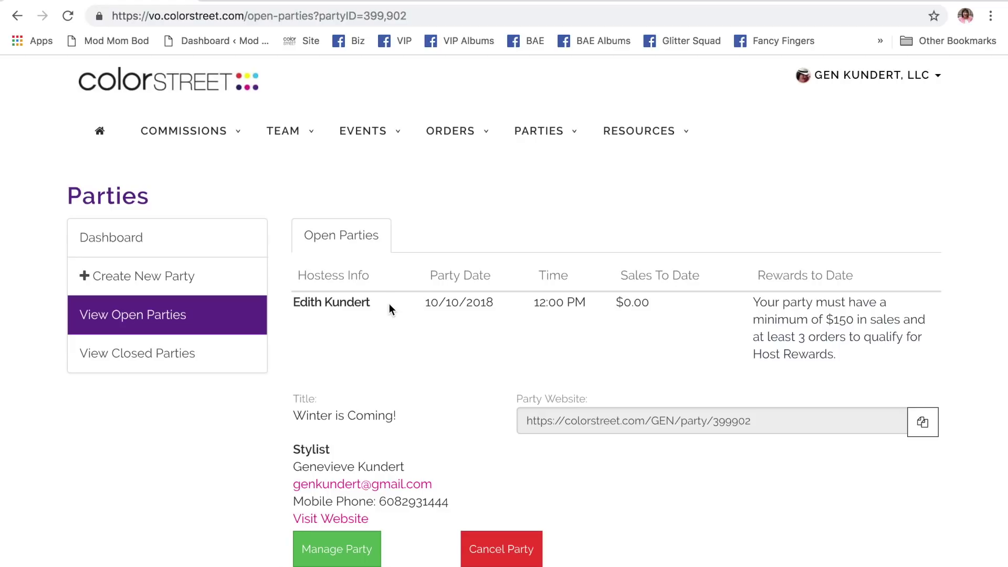
- Scroll the open parties list to review Winter is Coming! ($0.00) and Happy Halloween! ($1,222.00)
scroll(463, 367, "down", 2)
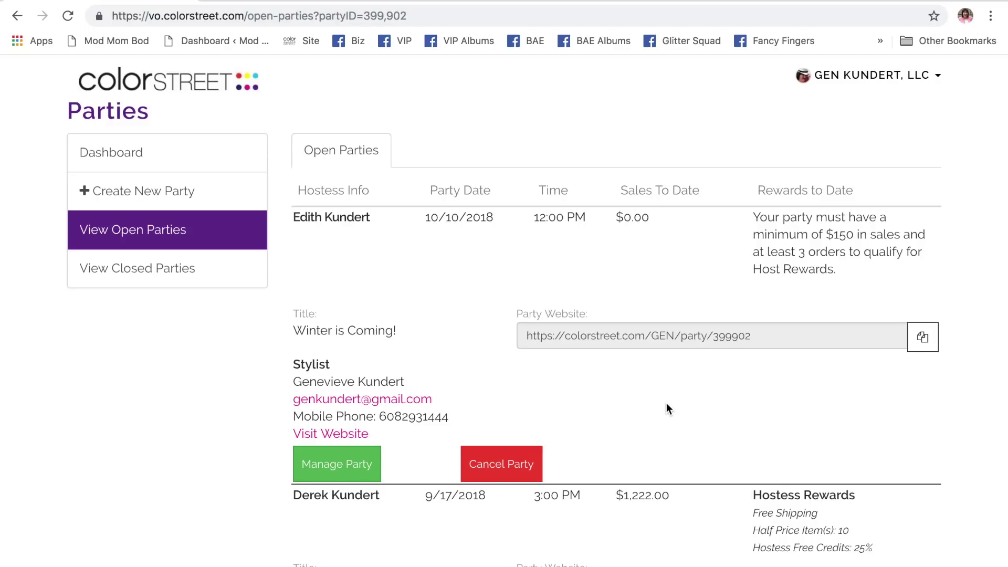
scroll(666, 402, "down", 4)
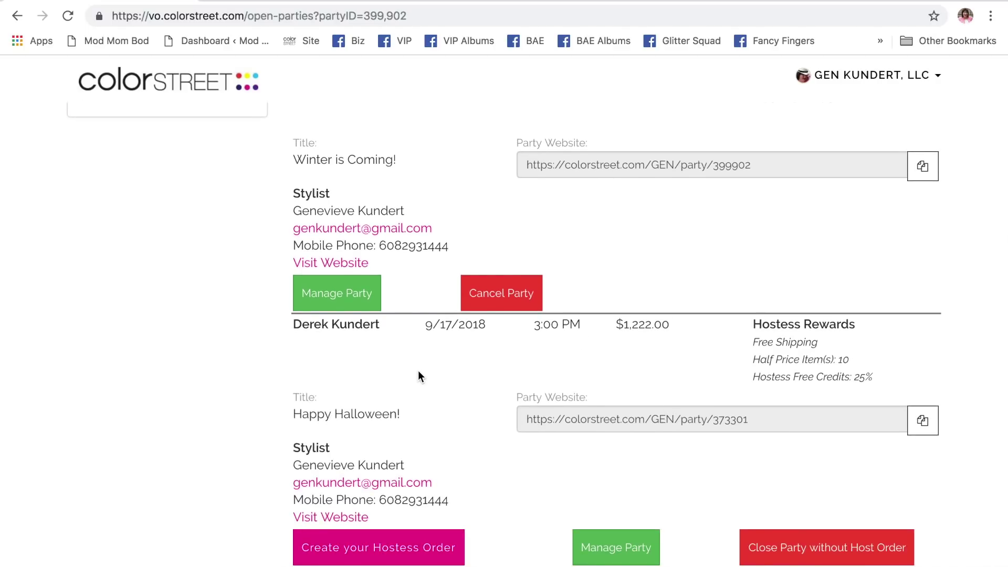
scroll(418, 372, "down", 1)
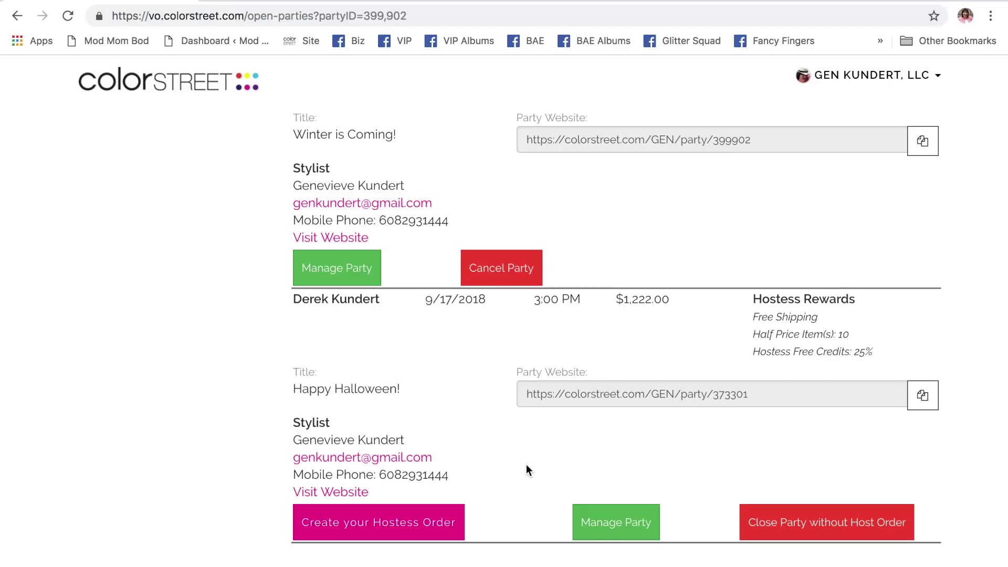
- Open the Happy Halloween! party summary and scroll down to its empty Party Guests section
left_click(615, 529)
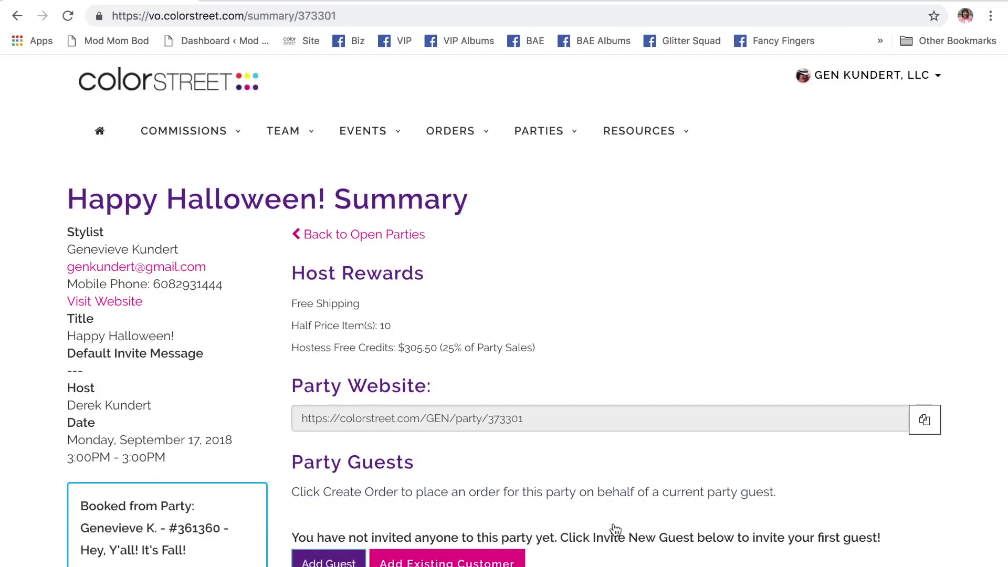
scroll(584, 274, "down", 3)
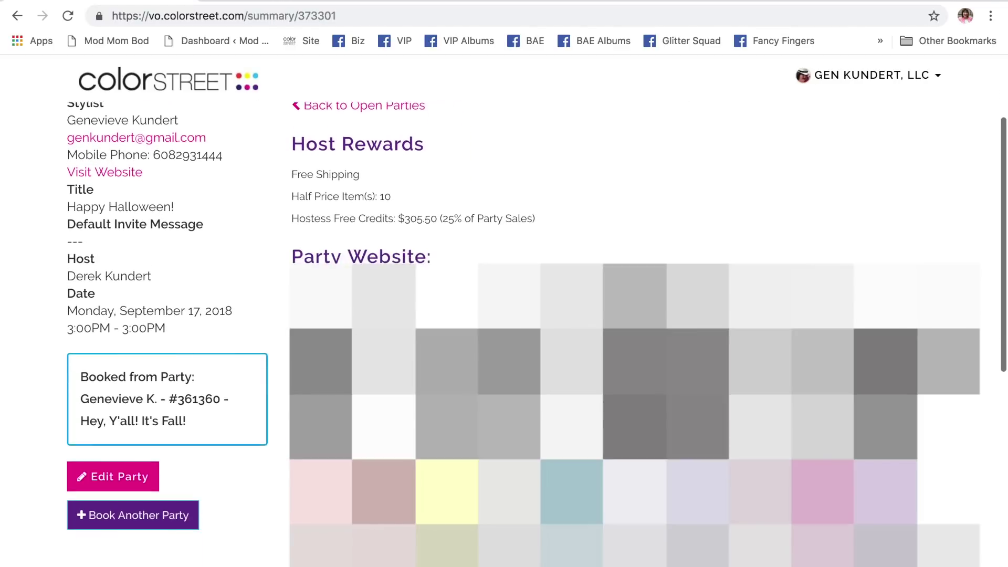
scroll(583, 274, "down", 2)
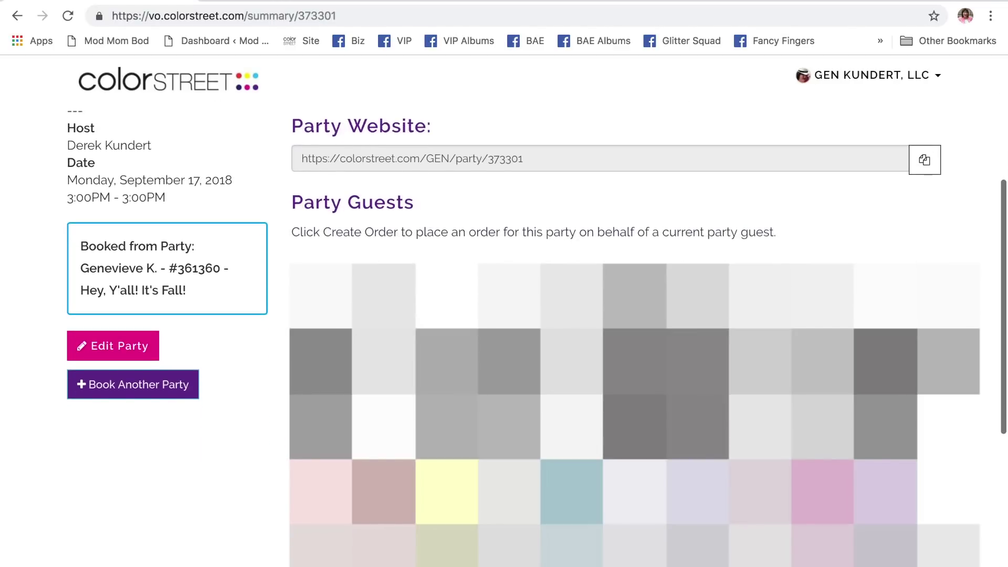
scroll(584, 274, "down", 2)
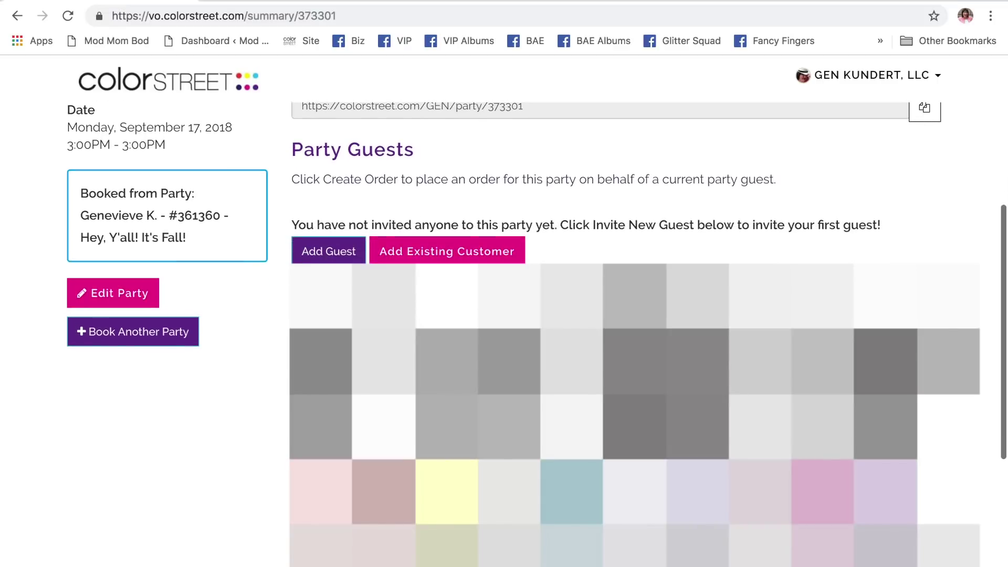
scroll(584, 274, "down", 1)
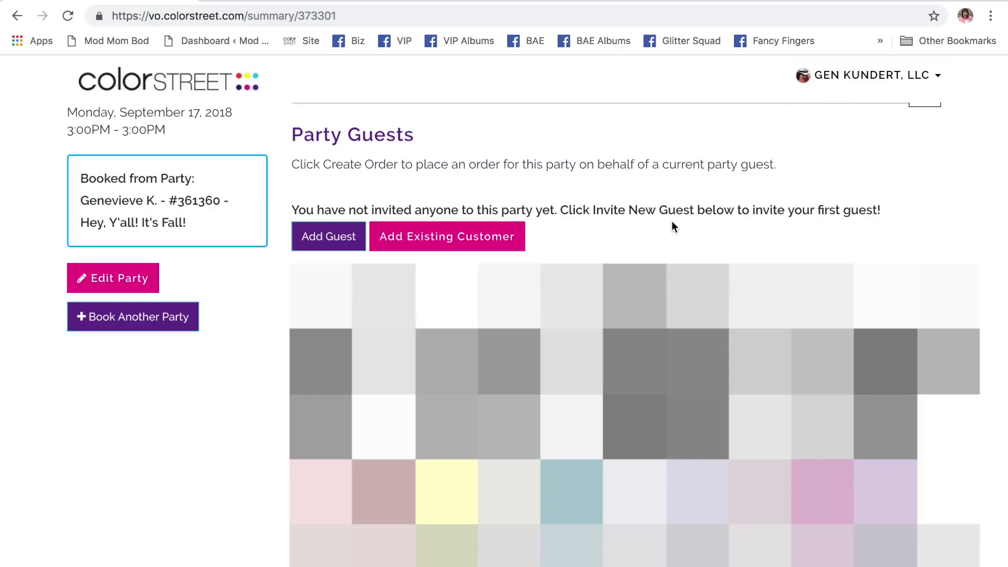
scroll(672, 220, "down", 5)
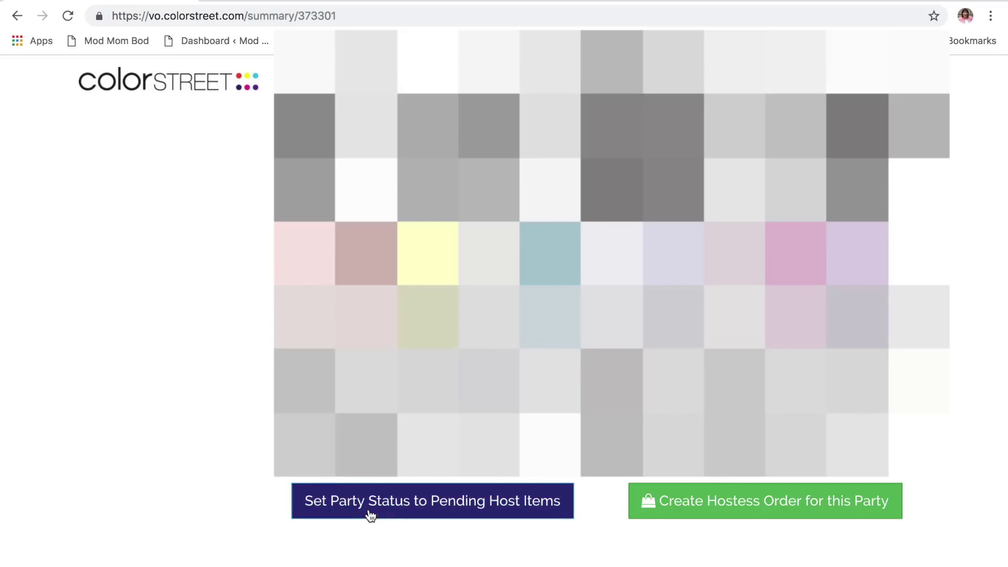
- Set Happy Halloween! to pending host items, then return to the Open Parties list
left_click(408, 507)
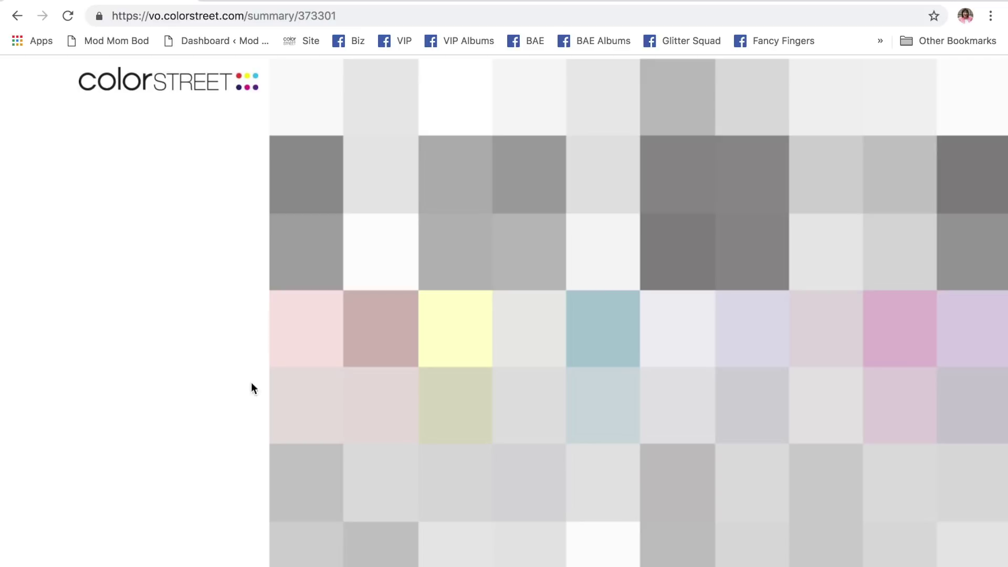
scroll(240, 361, "up", 10)
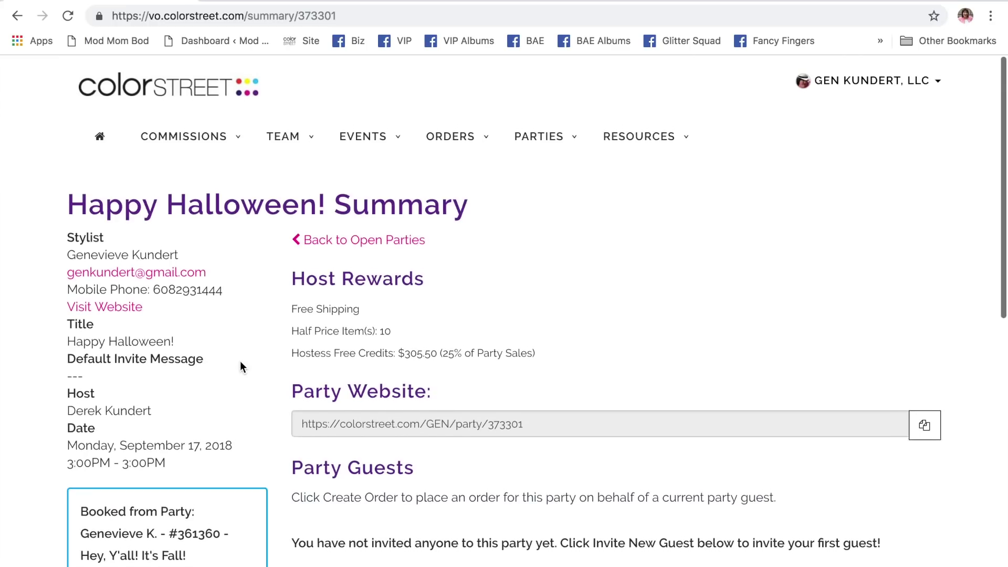
left_click(525, 132)
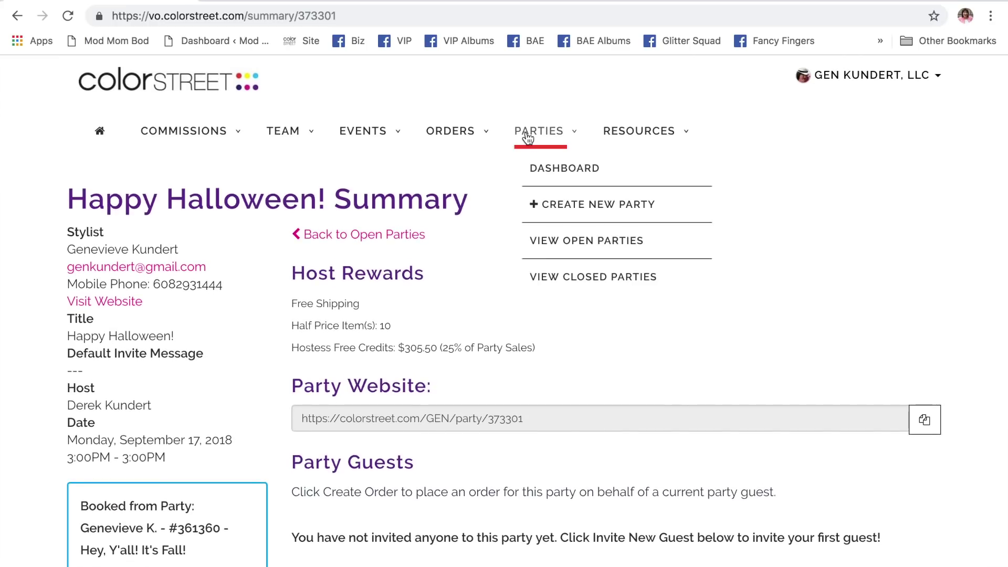
left_click(578, 242)
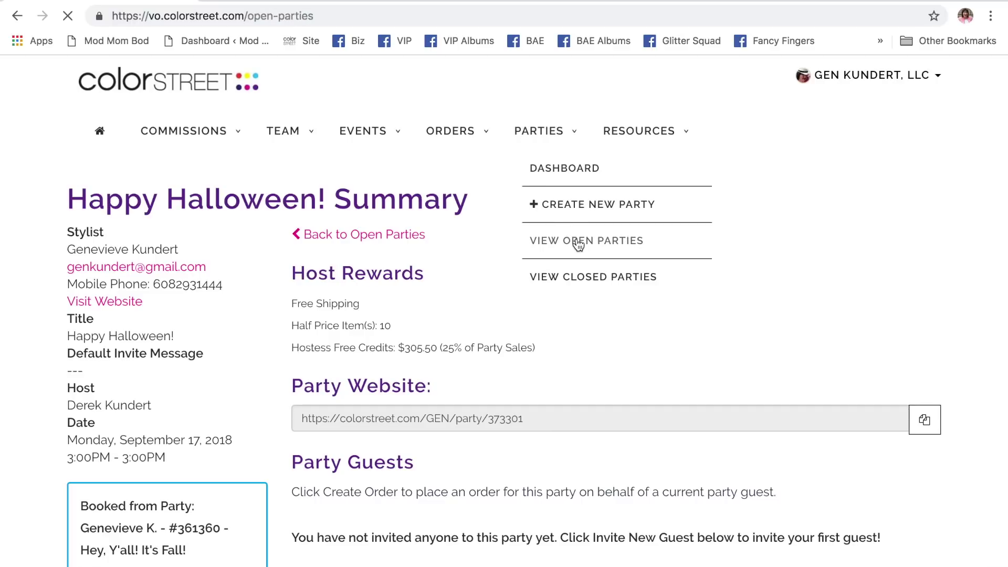
scroll(620, 337, "down", 2)
scroll(621, 337, "down", 1)
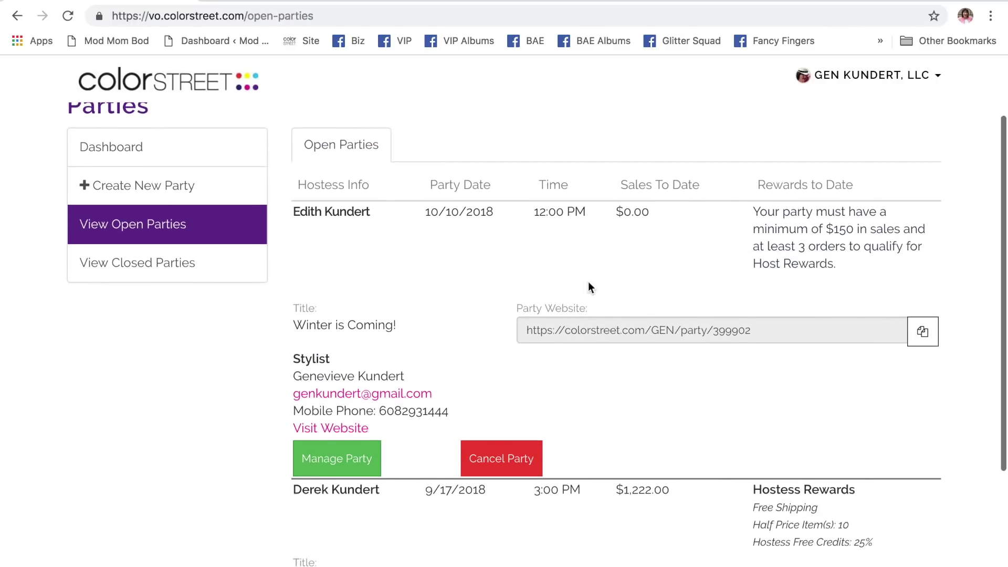
scroll(653, 403, "down", 5)
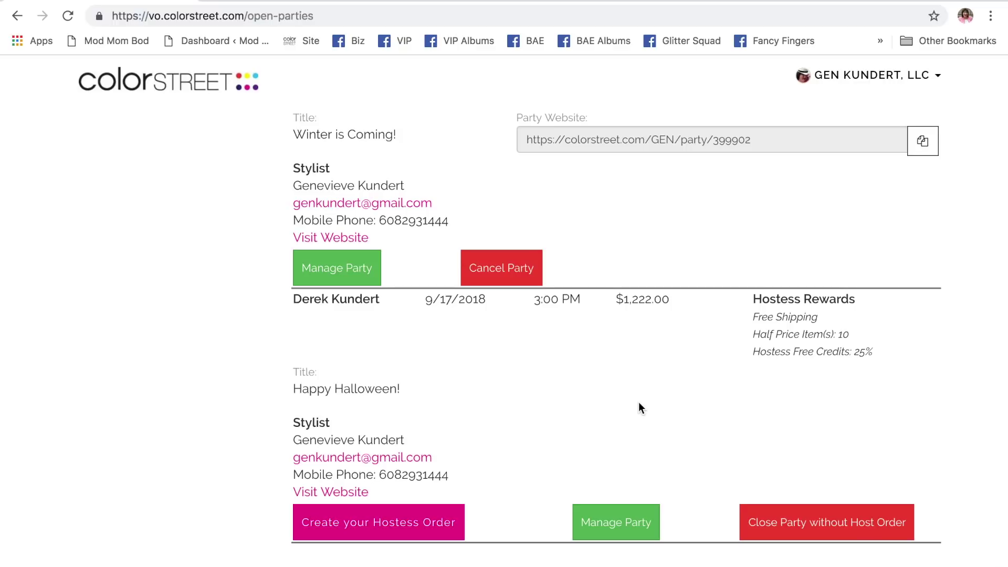
scroll(639, 407, "up", 7)
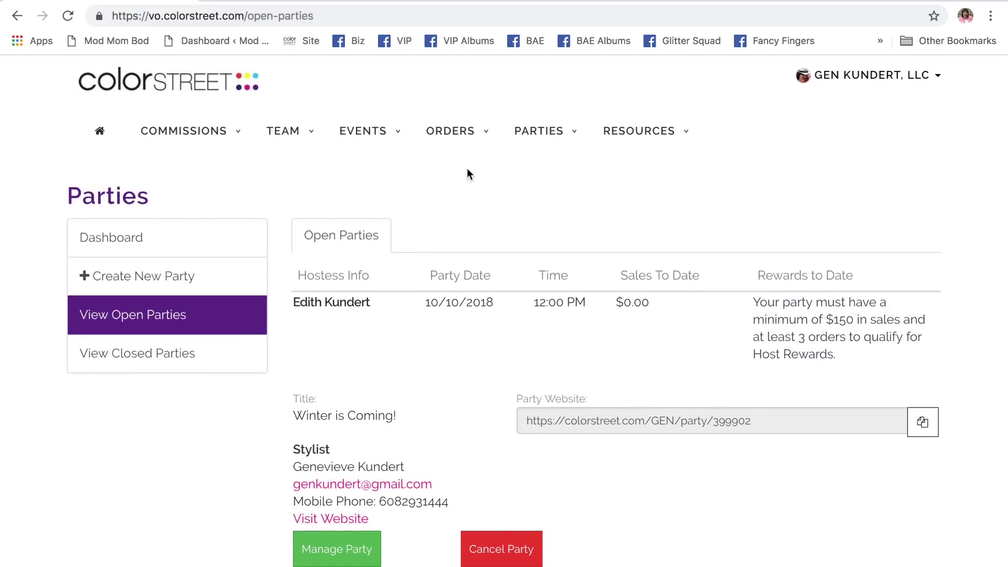
- Open the stylist's account panel at the top right
mouse_move(456, 147)
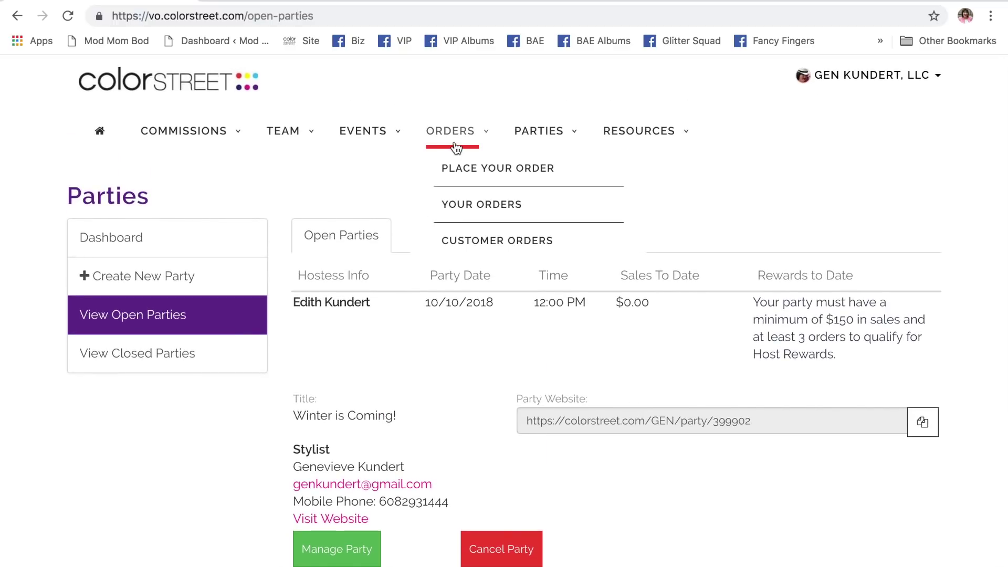
mouse_move(534, 142)
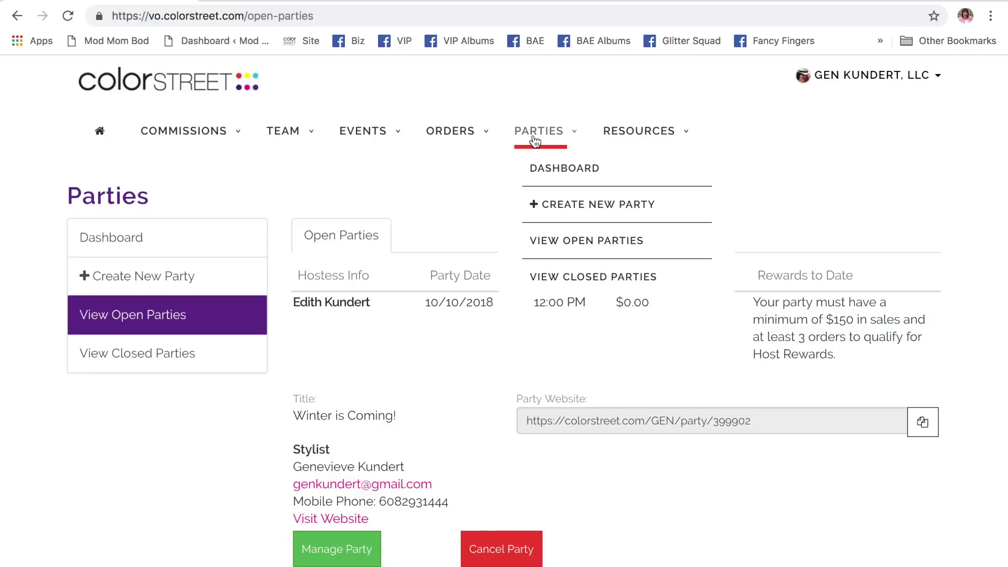
left_click(933, 90)
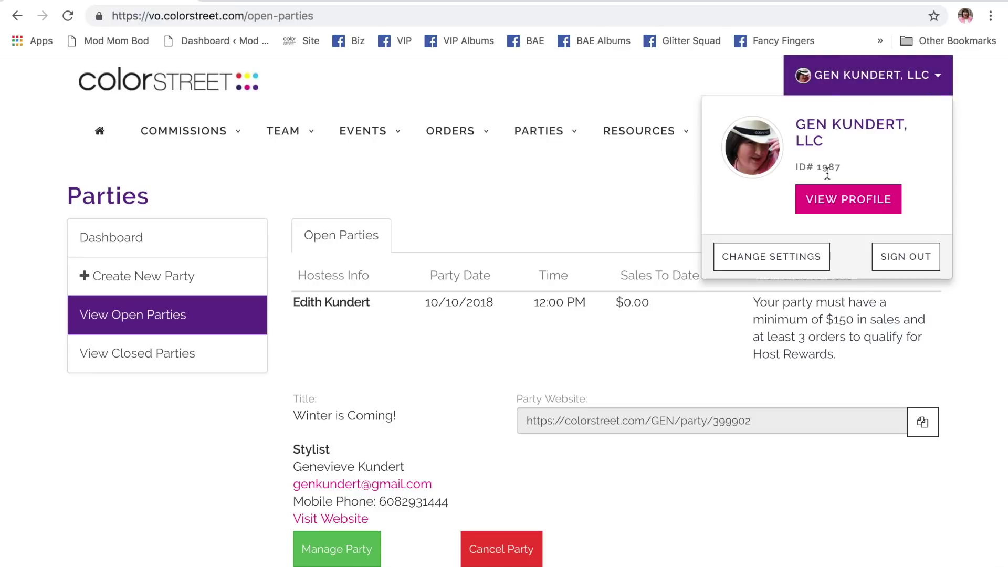
- Sign out, reload the vo.colorstreet.com sign-in page, then open a blank new tab
left_click(922, 260)
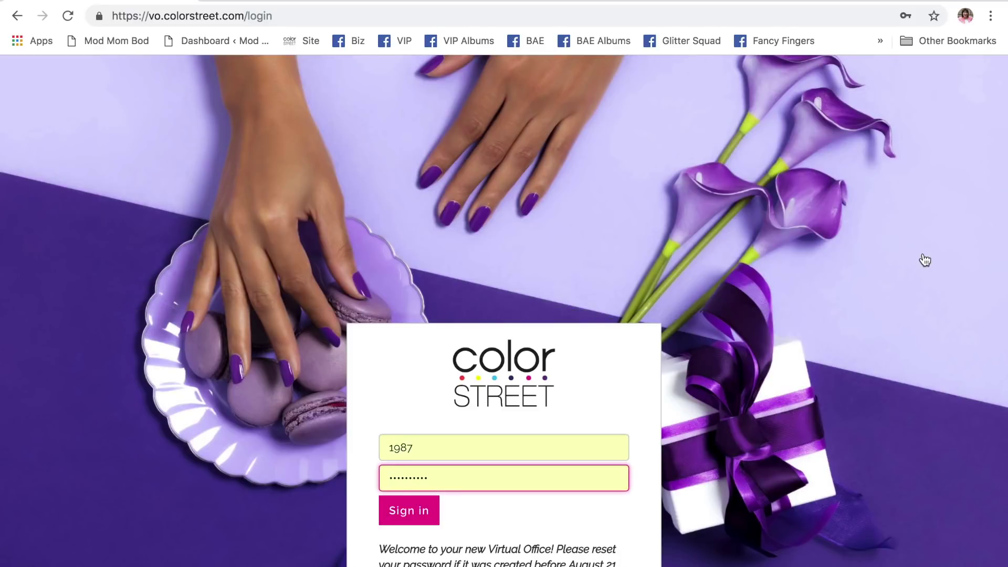
scroll(880, 349, "down", 2)
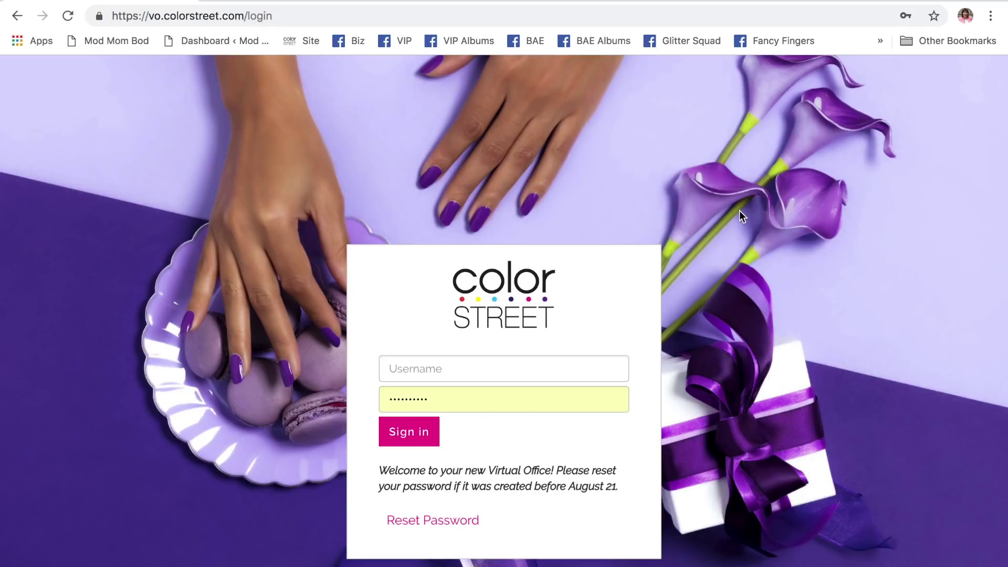
left_click(196, 17)
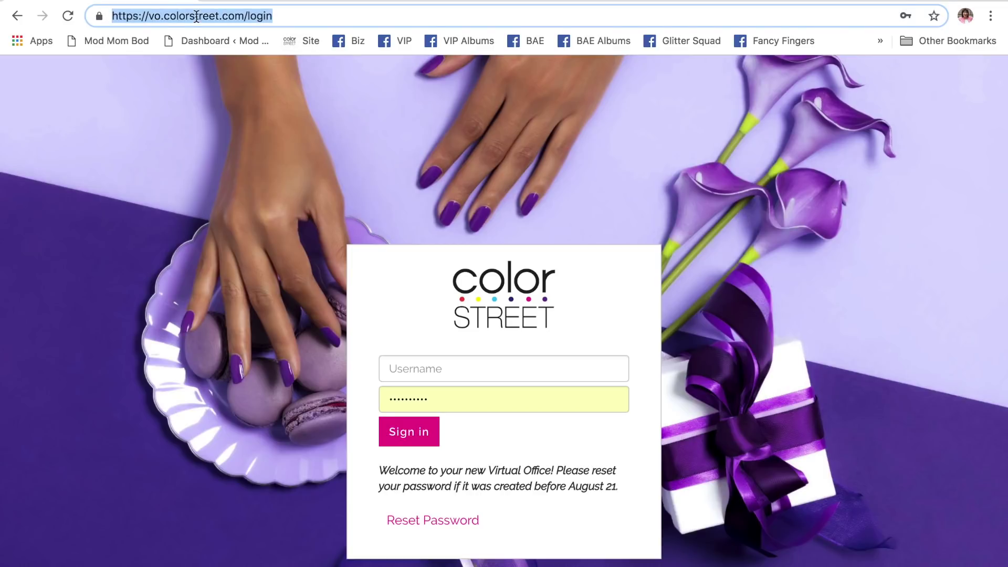
type("vo")
key("Right")
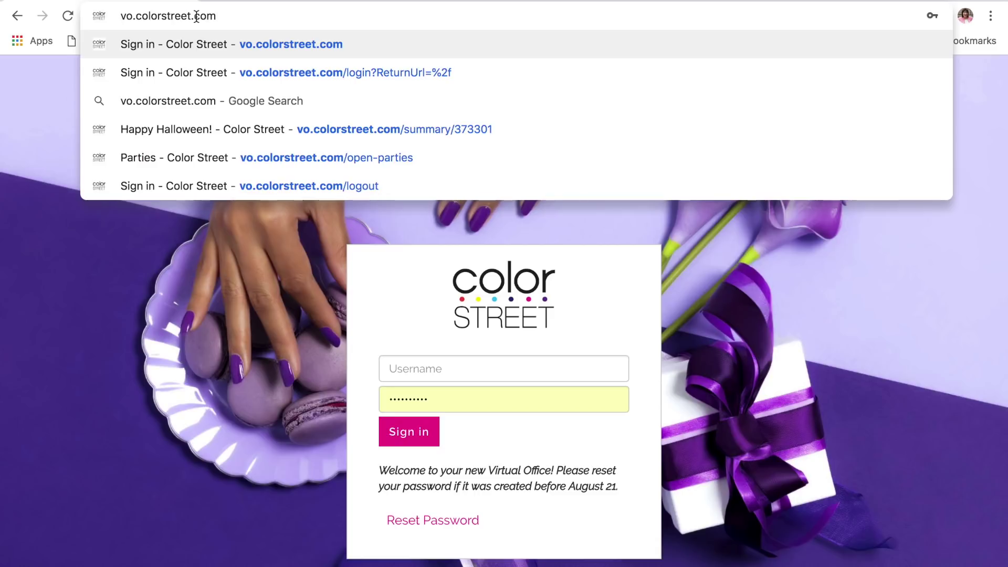
key("Return")
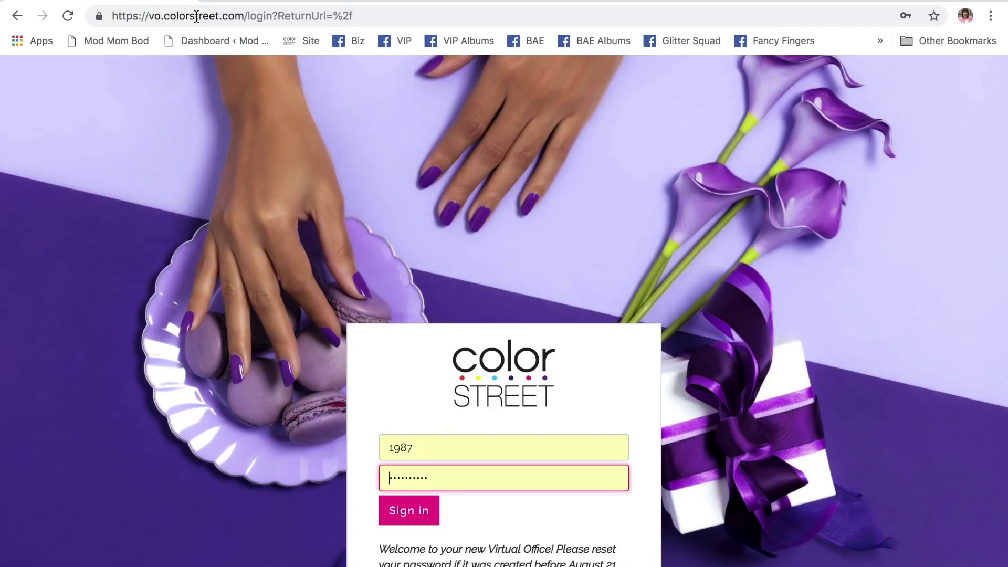
scroll(399, 164, "down", 3)
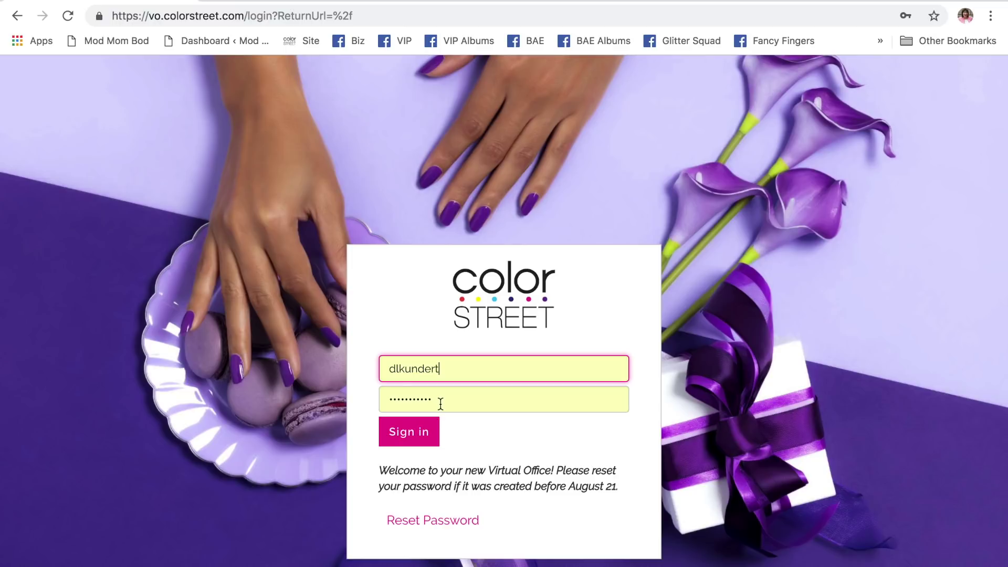
left_click(210, 3)
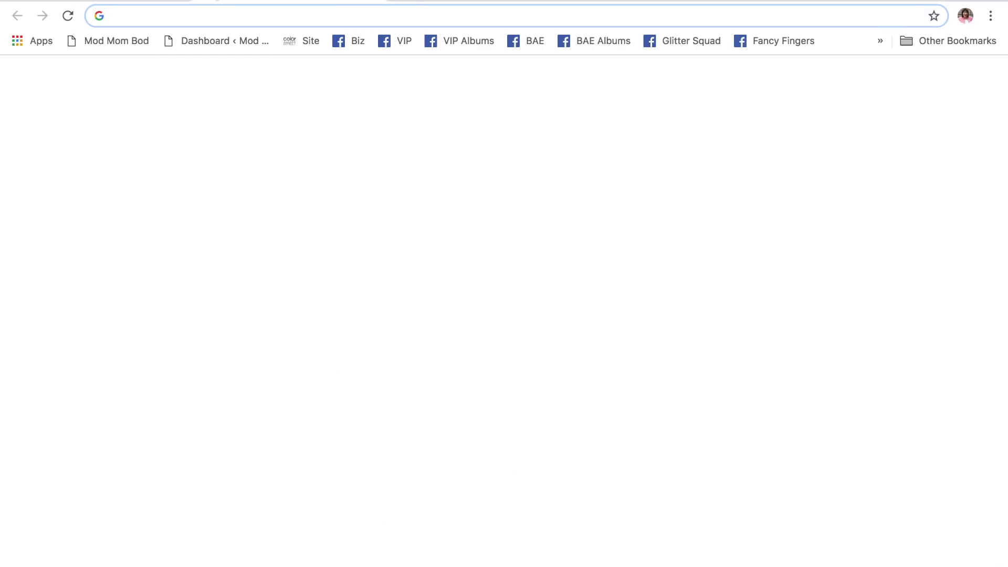
- Go to the stylist's retail site at mycolorstreet.com/gen and open the LOG IN page
type("mycolorstreet.com/gen")
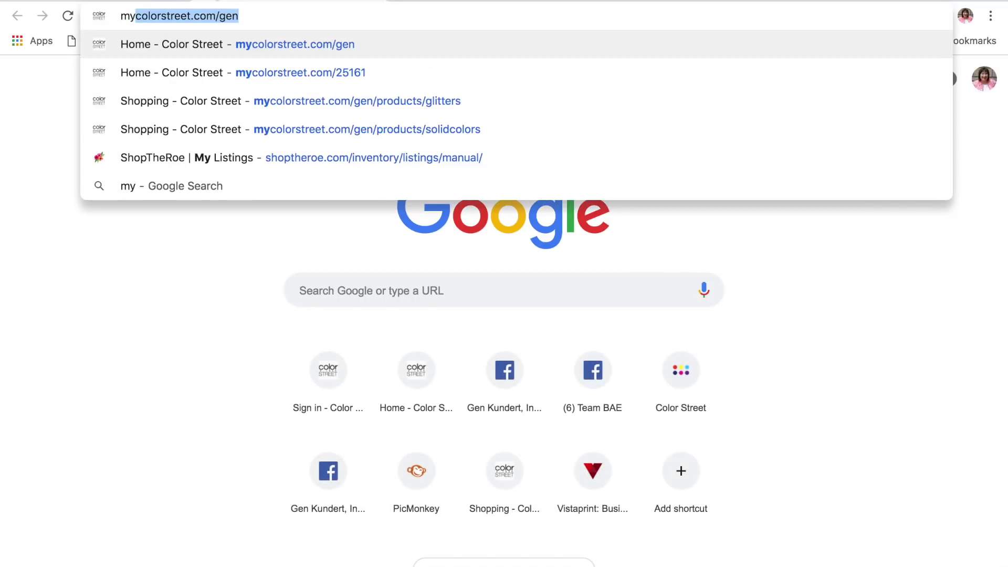
key("Return")
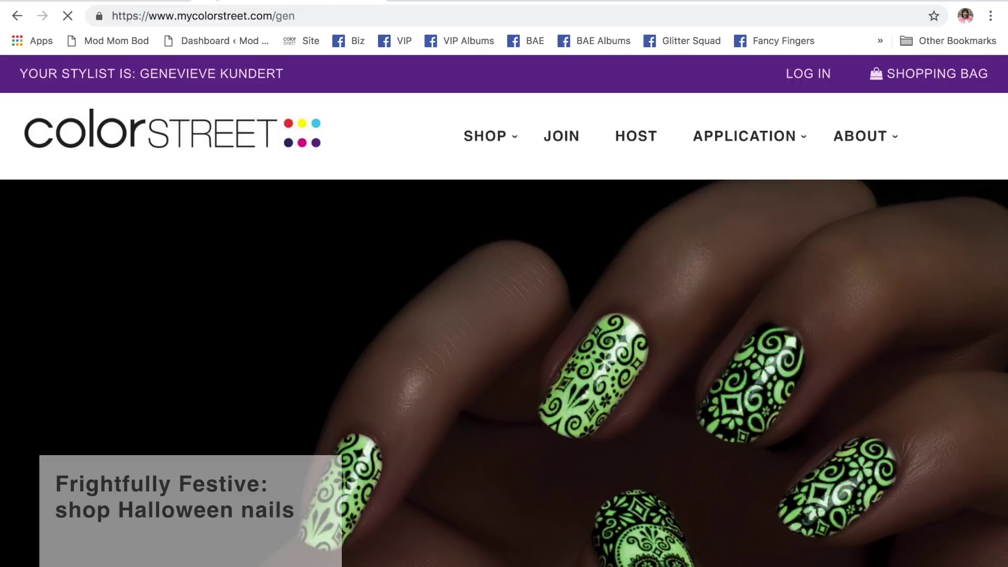
left_click(812, 76)
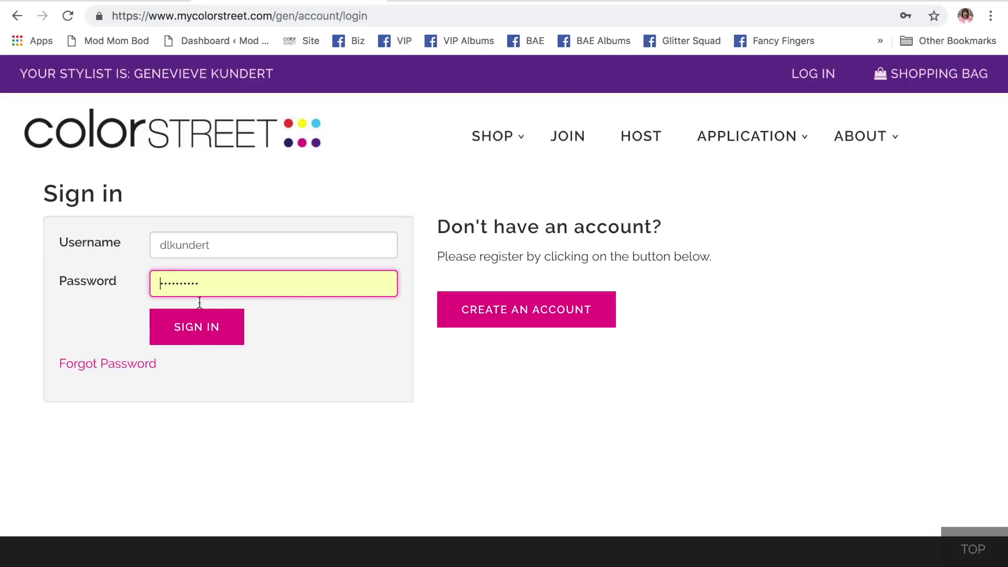
- Sign in to the customer account, retyping the password after the saved one is rejected
left_click(197, 327)
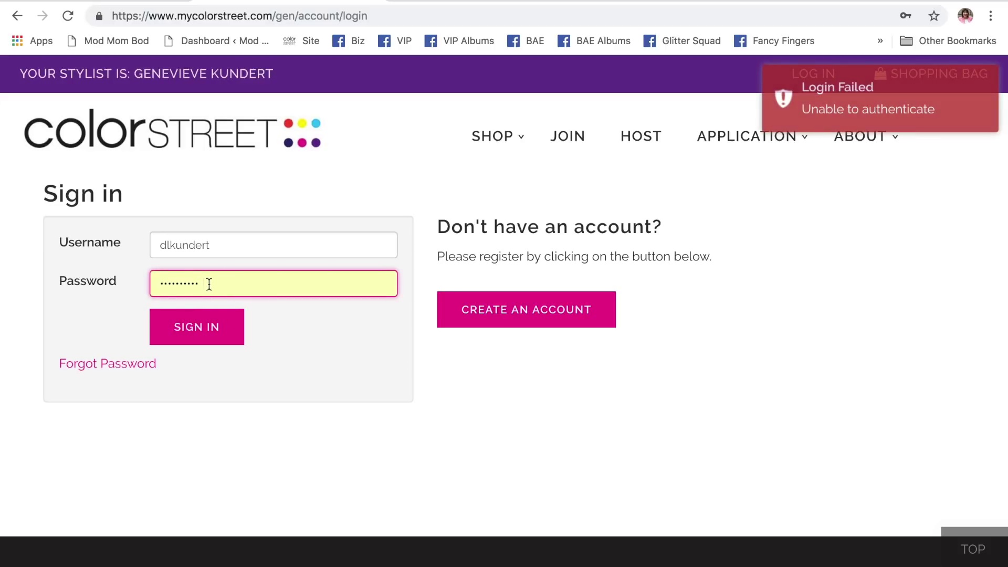
key("BackSpace")
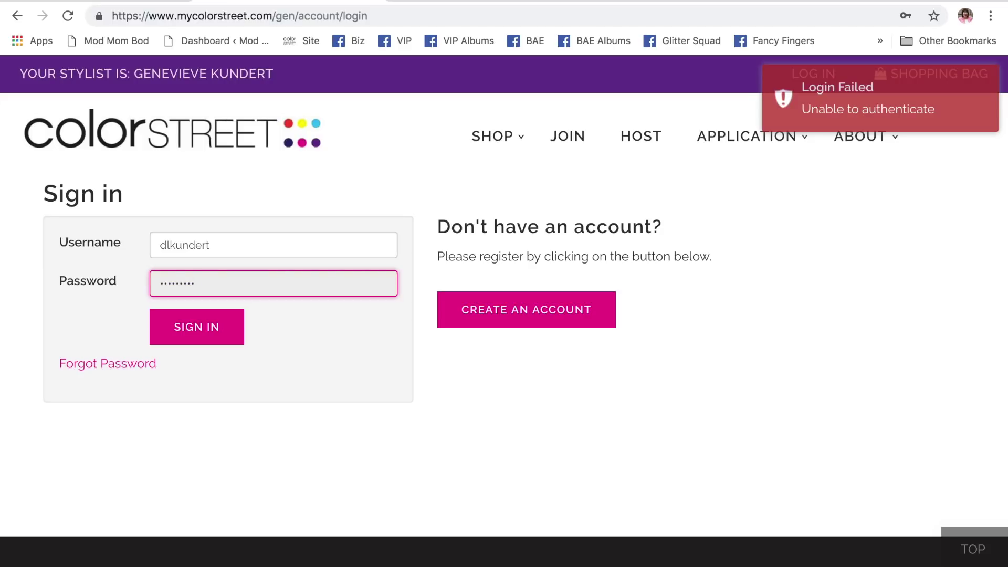
key("BackSpace")
key("BackSpace")
key("BackSpace")
key("BackSpace")
key("BackSpace")
key("BackSpace")
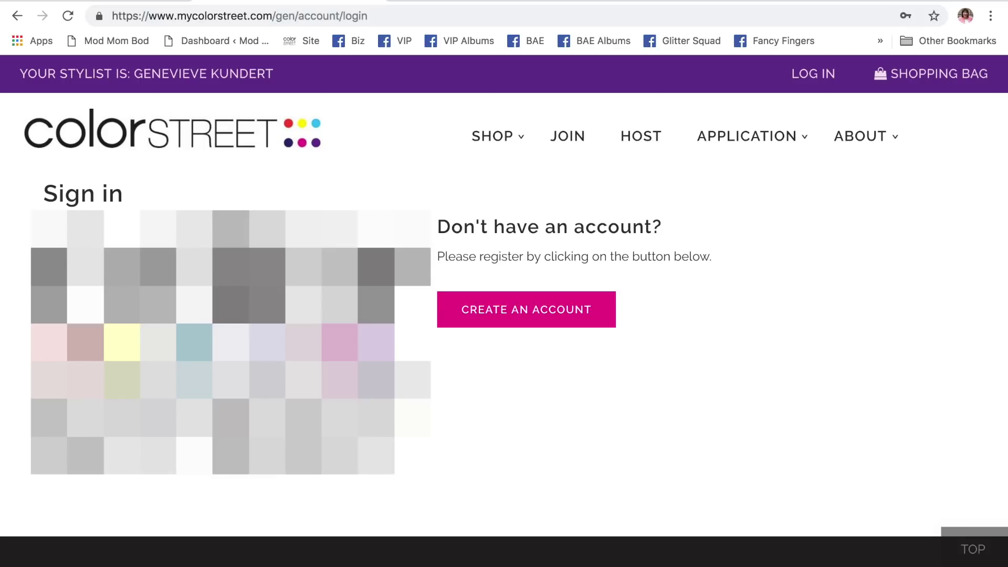
key("Return")
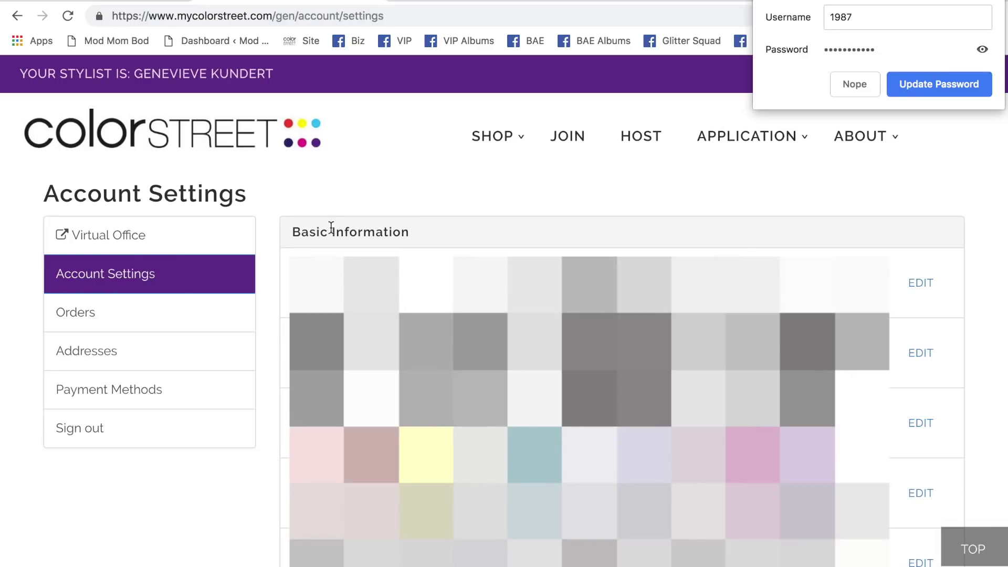
- Save the updated password in Chrome and look over the Account Settings page
left_click(922, 85)
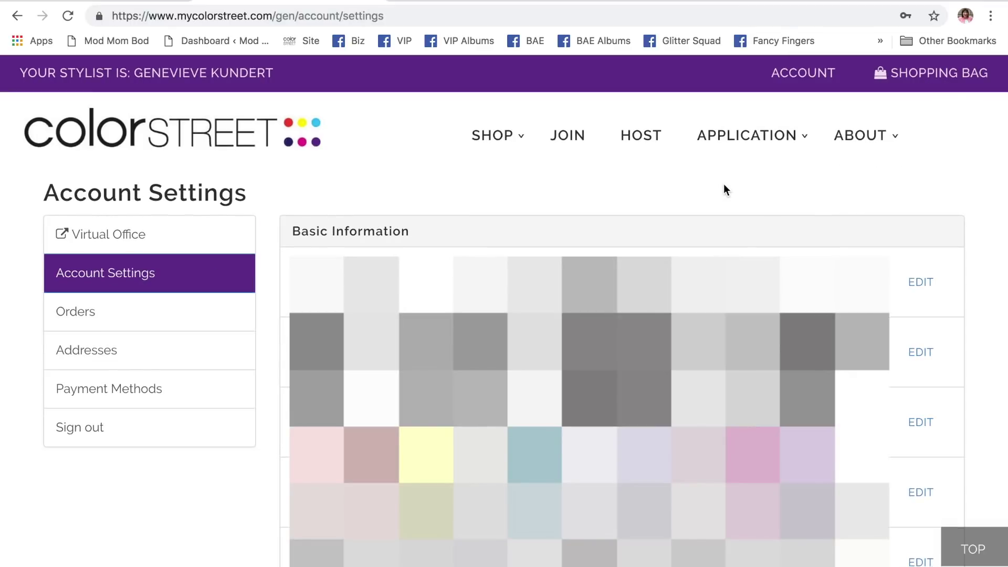
scroll(723, 184, "down", 6)
scroll(189, 310, "down", 5)
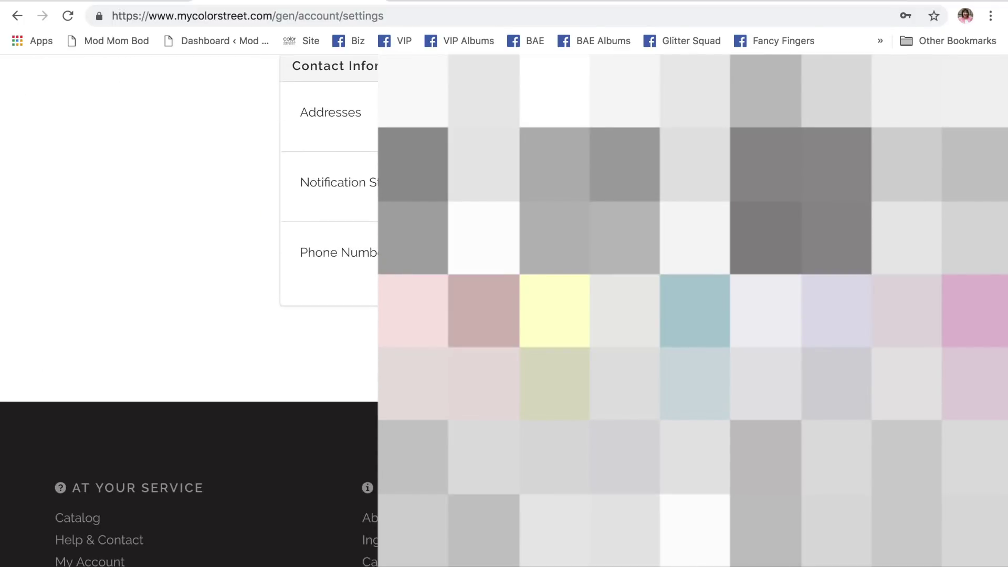
scroll(189, 310, "up", 5)
scroll(724, 189, "up", 5)
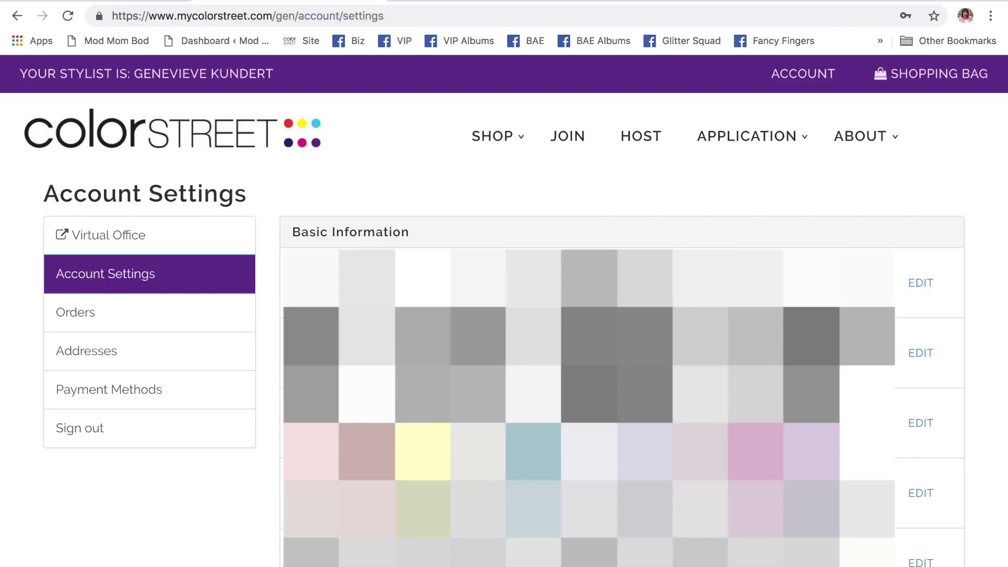
scroll(723, 189, "down", 5)
scroll(149, 262, "up", 2)
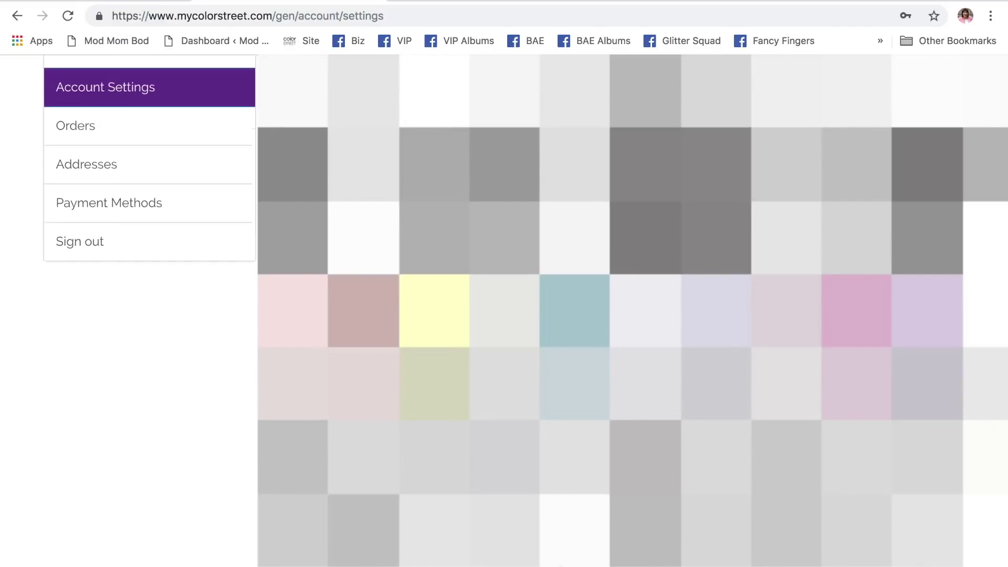
scroll(150, 262, "down", 6)
scroll(149, 263, "up", 3)
scroll(149, 236, "up", 5)
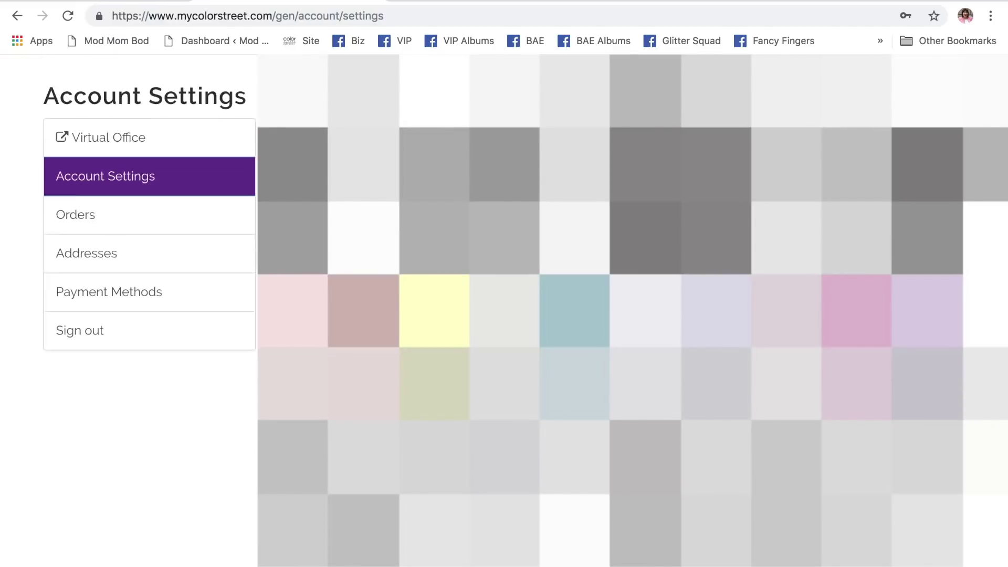
- Review the customer's All Orders list with its 9/24/2018 shipment, then return to Account Settings
left_click(141, 258)
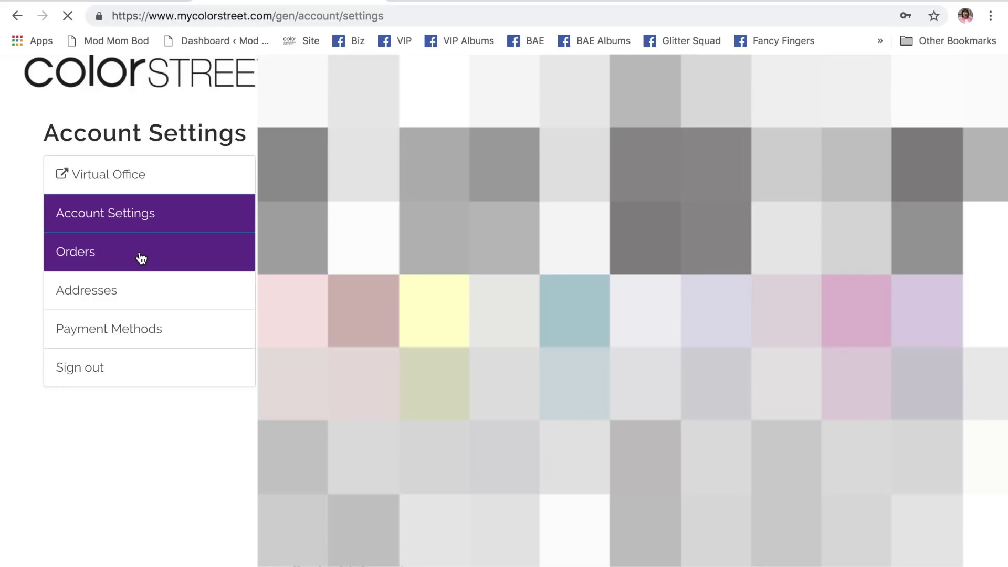
scroll(548, 304, "down", 15)
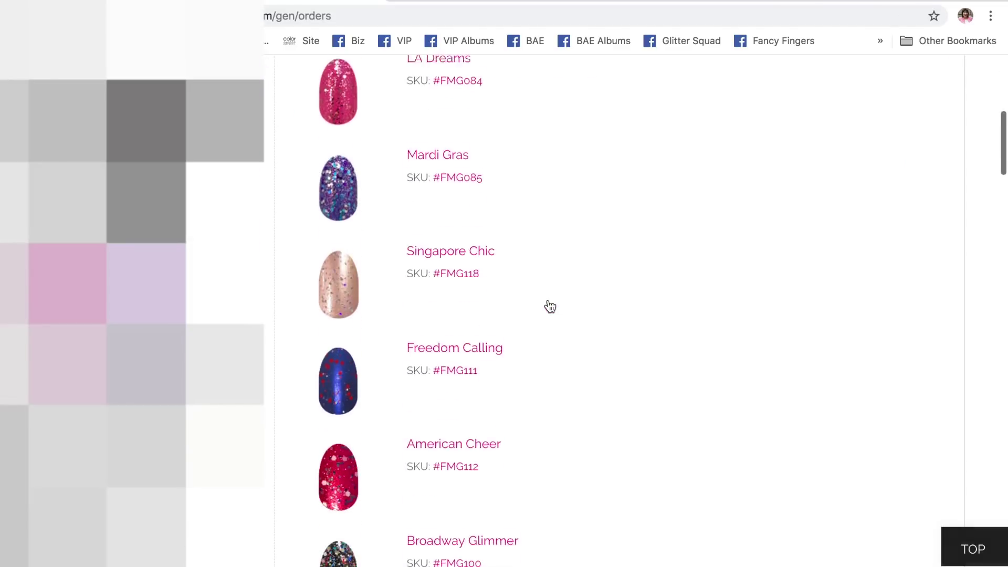
scroll(548, 302, "up", 15)
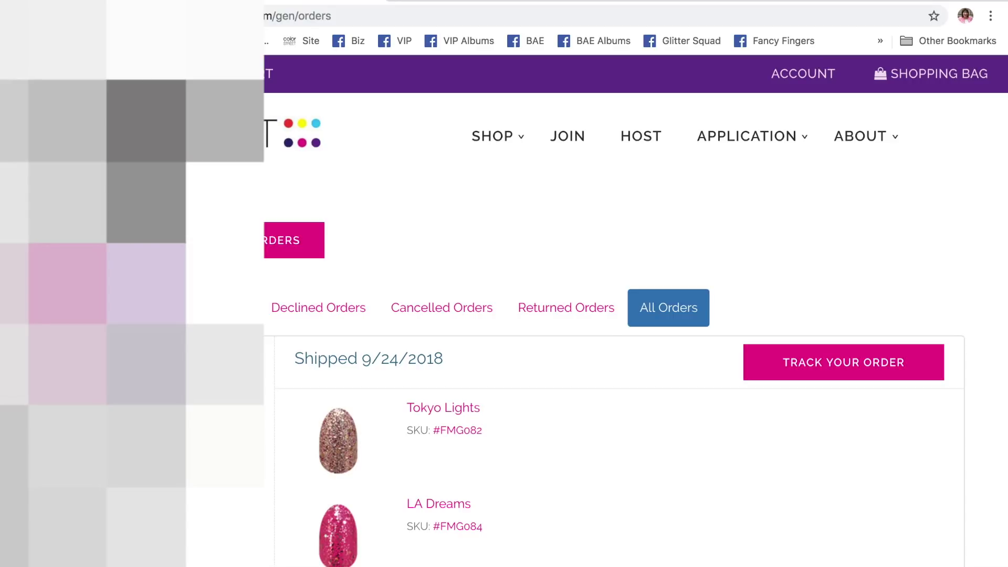
left_click(17, 16)
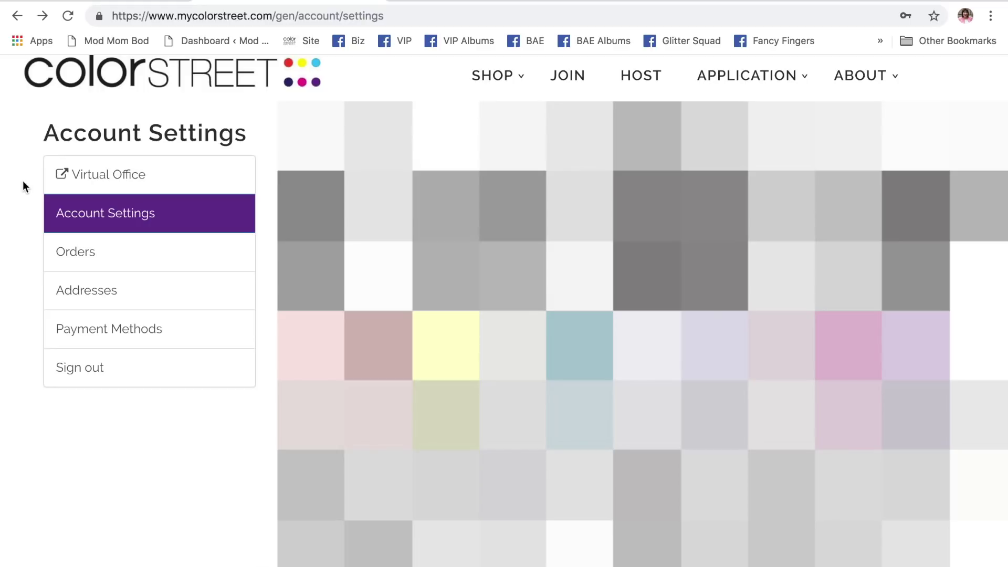
- Open Virtual Office and check the dashboard: one open 9/17/2018 party with $1,222.00 sales
left_click(135, 179)
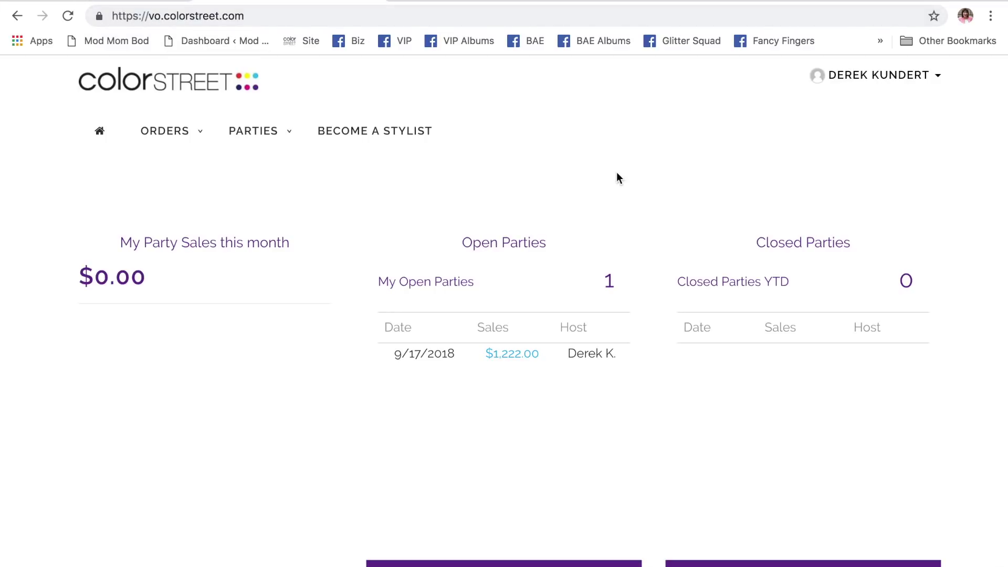
scroll(615, 175, "down", 2)
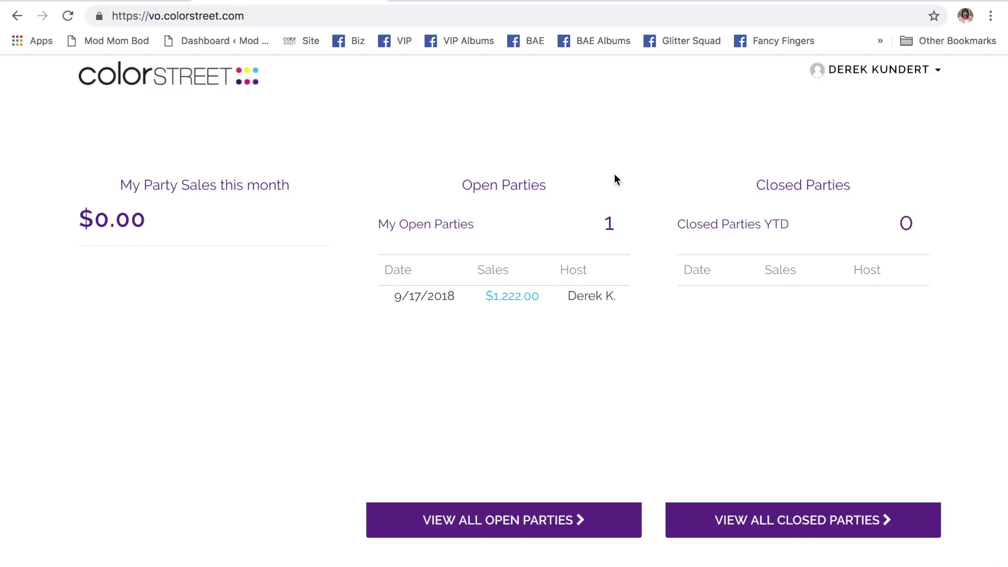
scroll(615, 180, "up", 1)
scroll(615, 174, "down", 1)
scroll(615, 175, "up", 2)
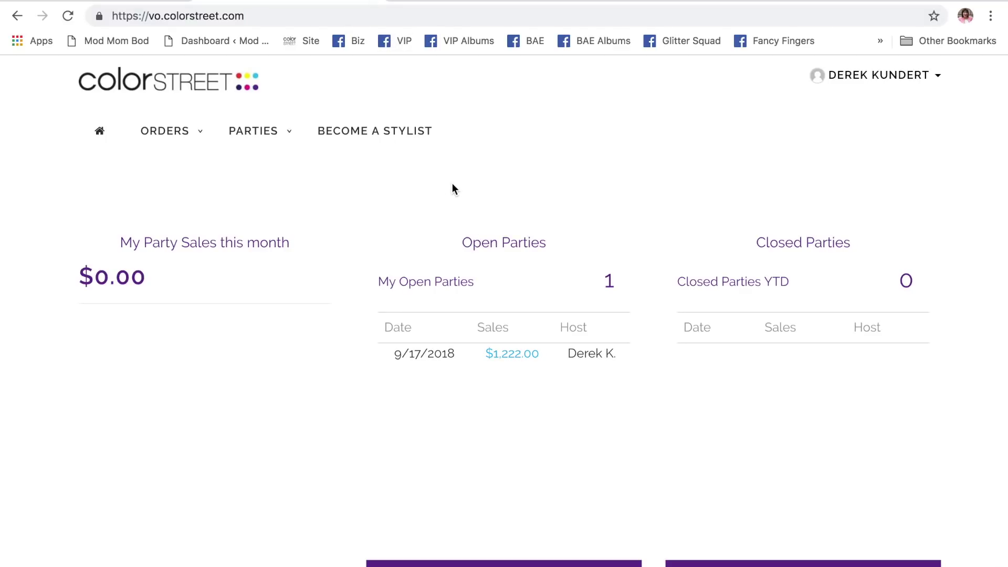
- Return to account settings and reopen Virtual Office to reach its pre-filled sign-in page
left_click(16, 18)
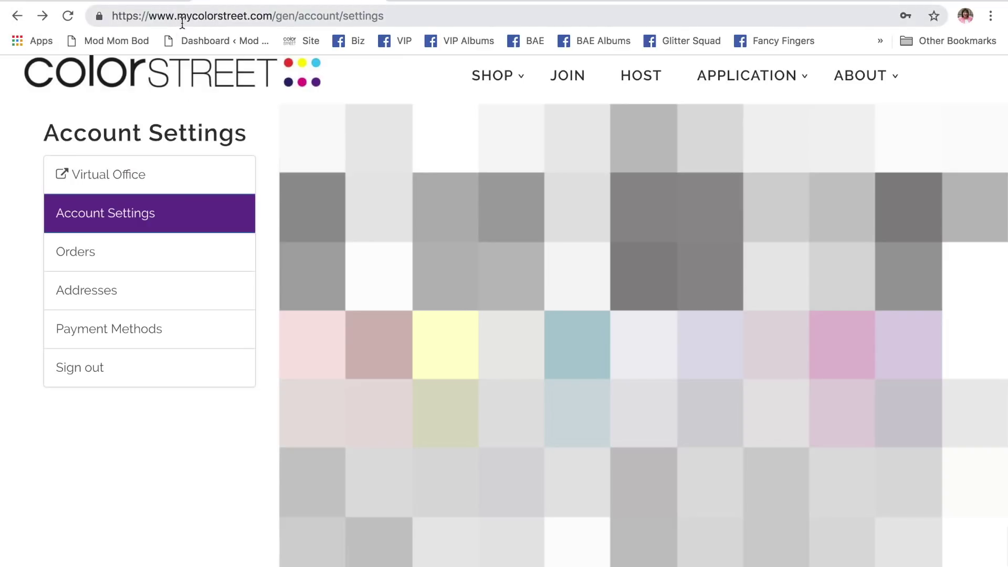
left_click(126, 176)
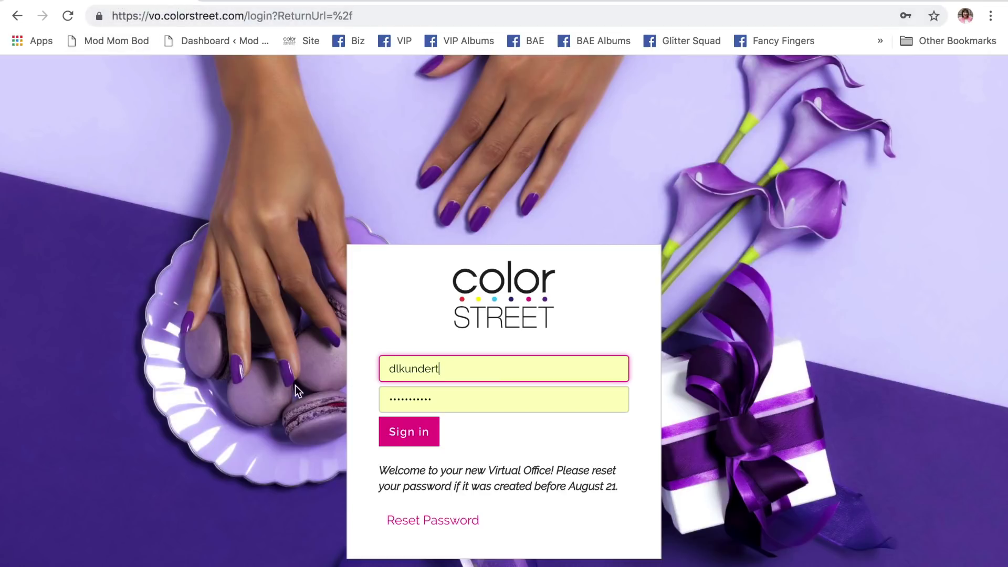
- Sign in to Virtual Office and open the Happy Halloween! party from the open parties list
left_click(410, 439)
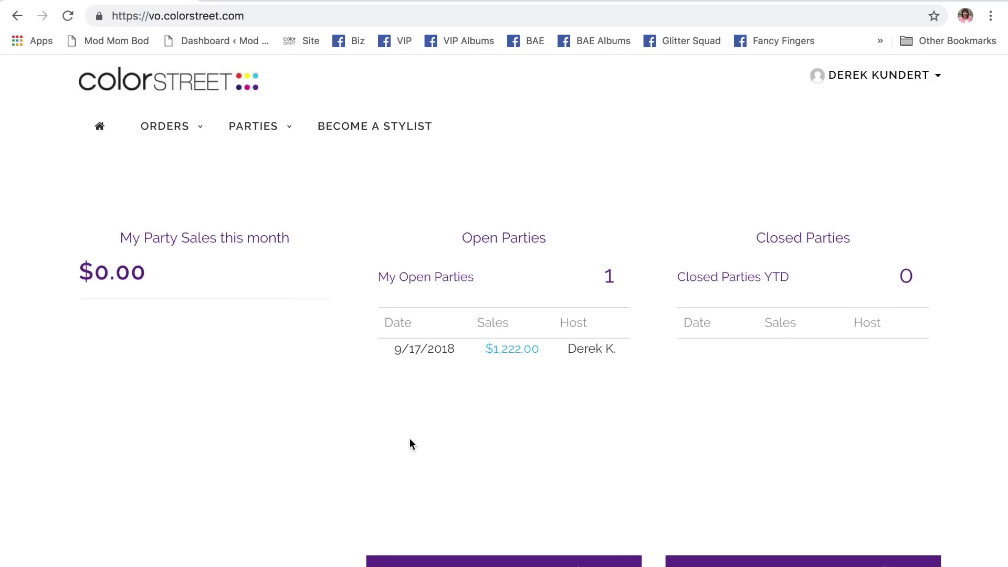
scroll(409, 444, "down", 2)
left_click(487, 528)
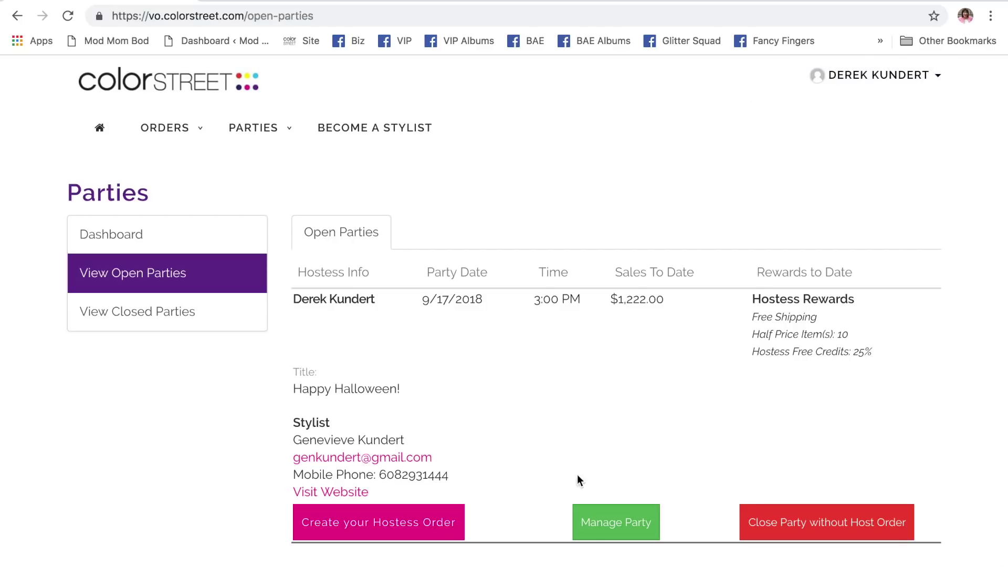
left_click(611, 526)
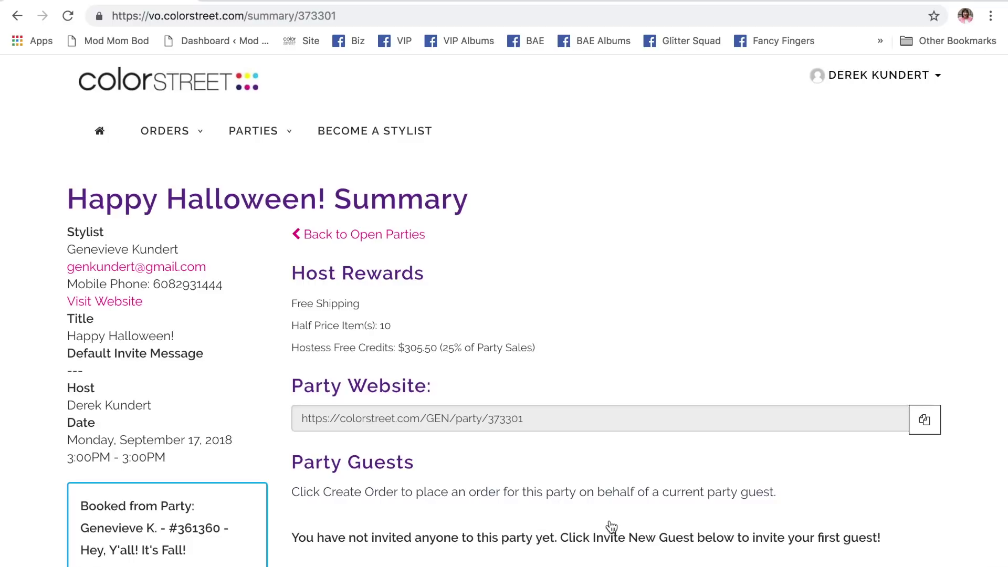
- Review the Happy Halloween! summary down to its Pending Host Order status, then create a hostess order
scroll(611, 526, "down", 5)
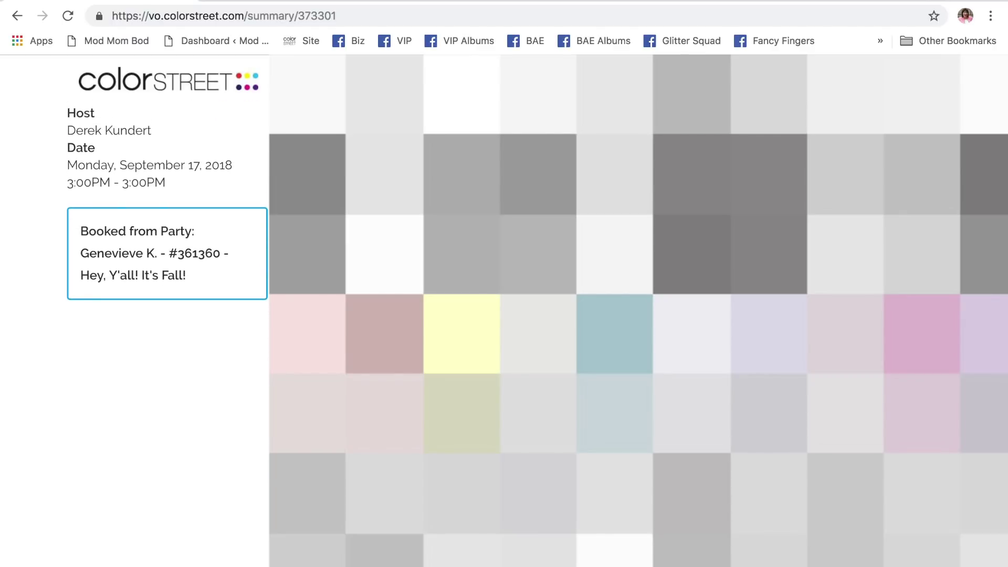
scroll(167, 236, "up", 2)
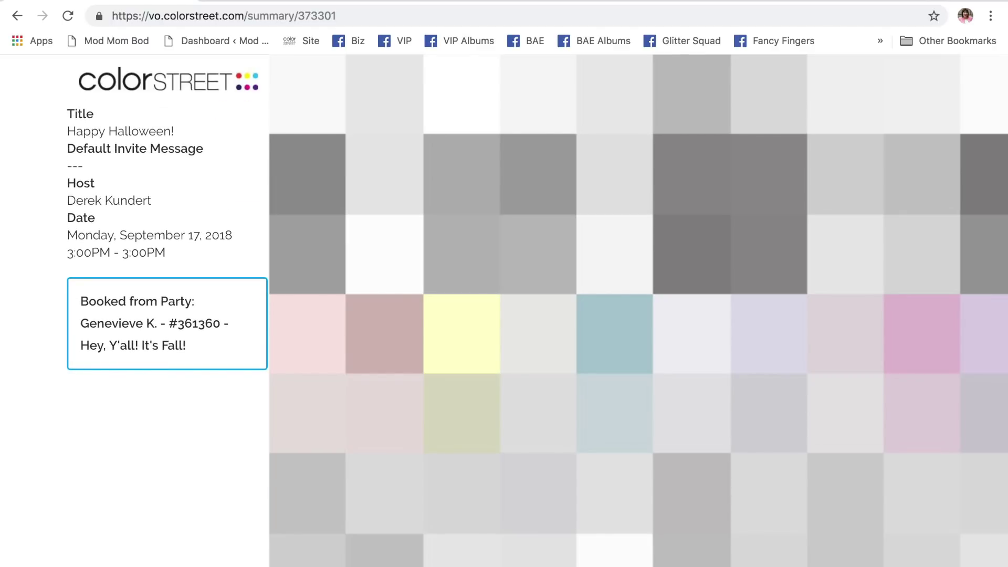
scroll(167, 236, "down", 3)
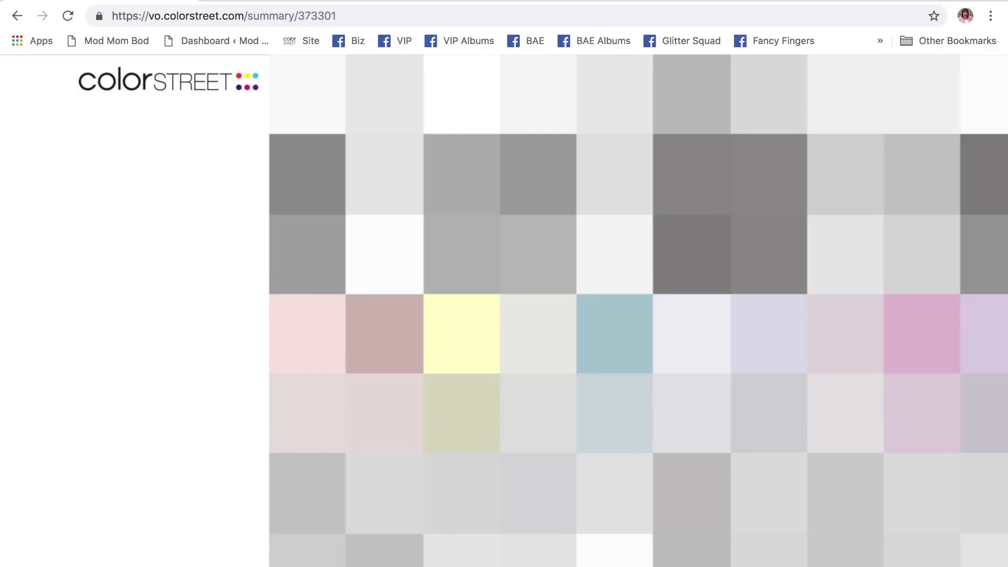
scroll(167, 236, "up", 4)
scroll(167, 252, "up", 3)
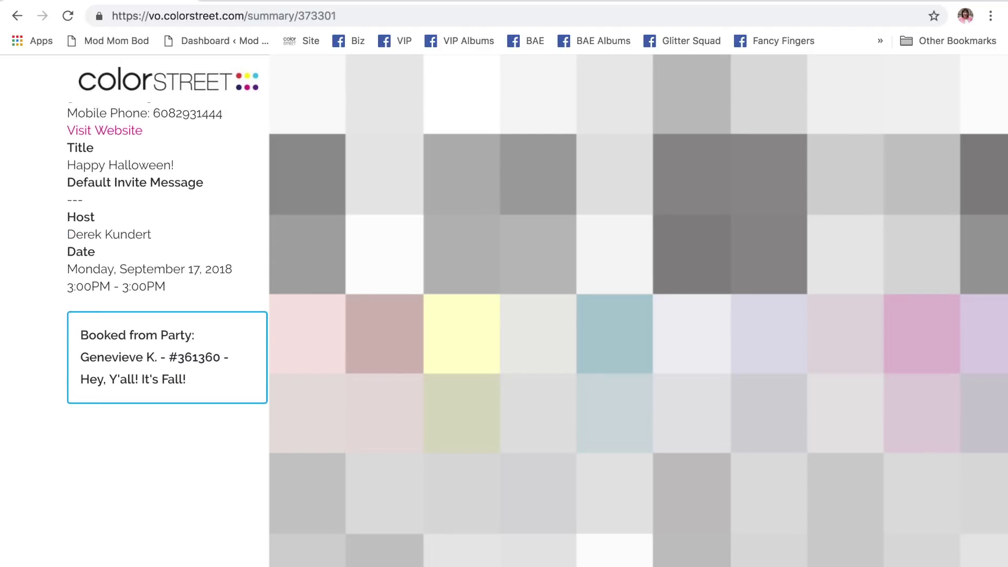
scroll(167, 294, "down", 3)
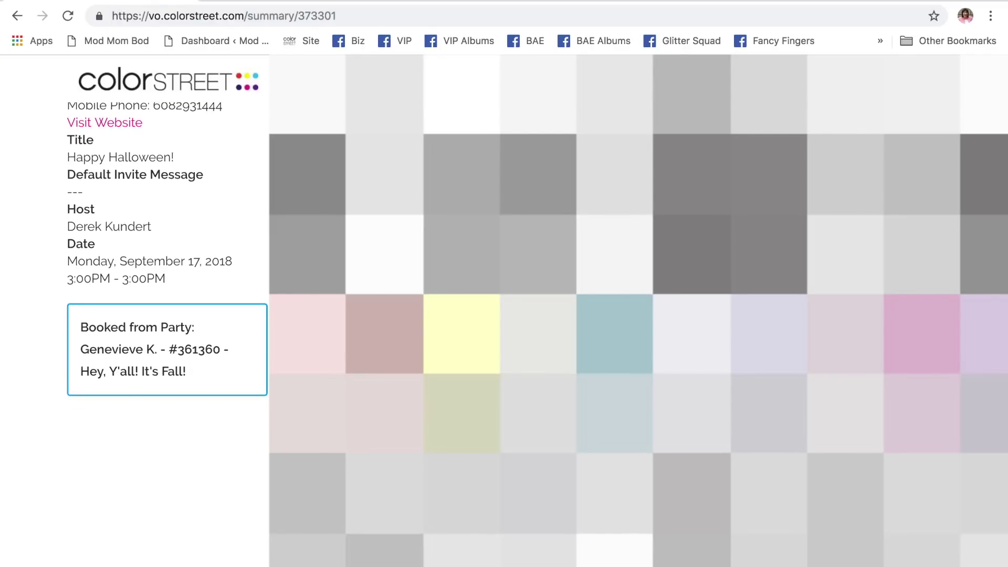
scroll(167, 252, "down", 4)
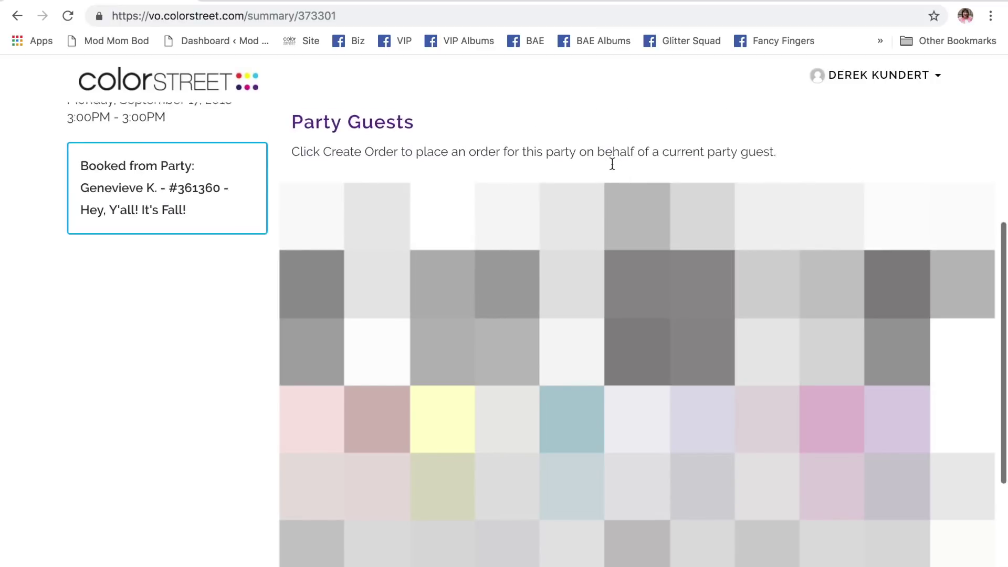
scroll(612, 163, "up", 1)
scroll(612, 163, "down", 2)
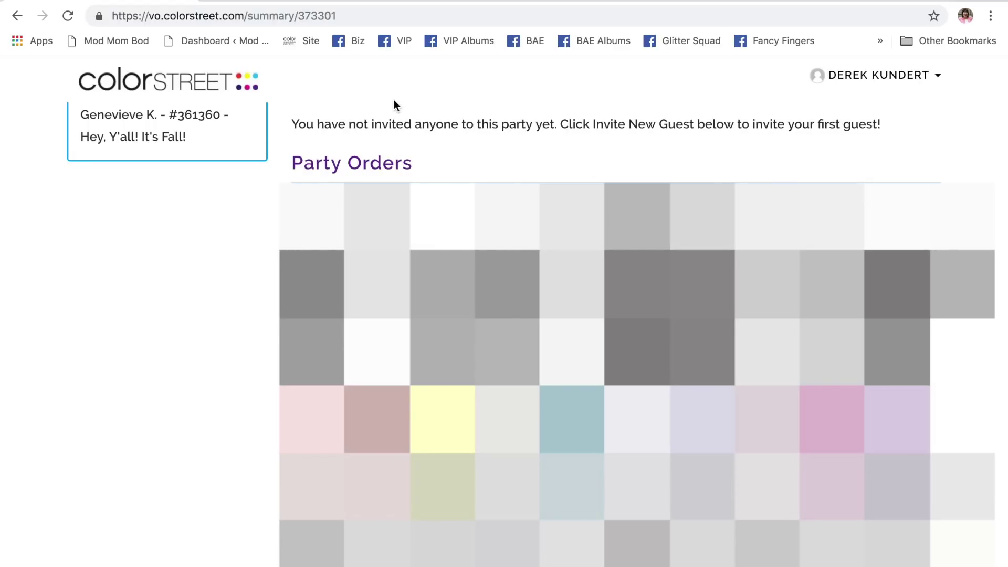
scroll(393, 105, "up", 5)
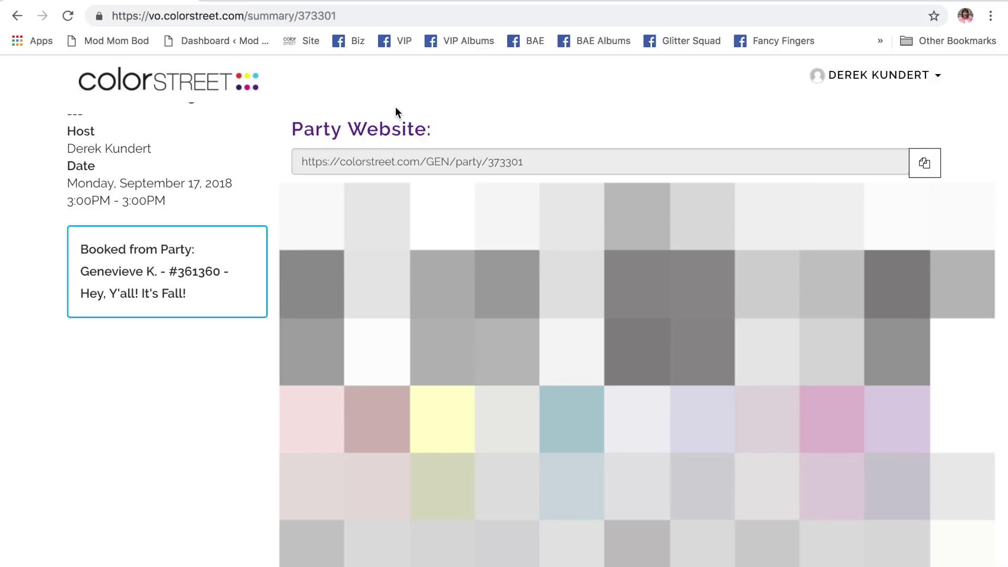
scroll(395, 108, "down", 2)
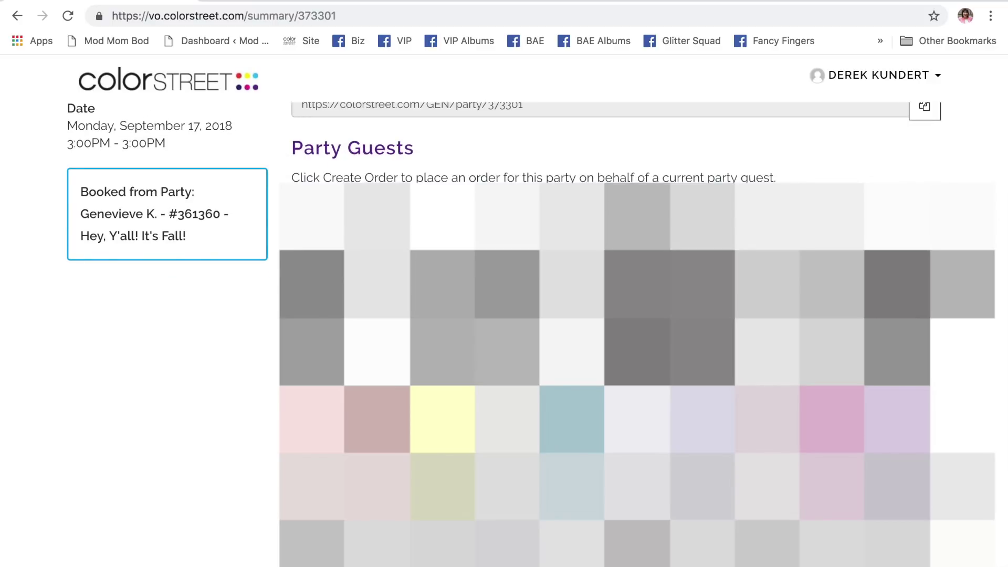
scroll(630, 315, "down", 5)
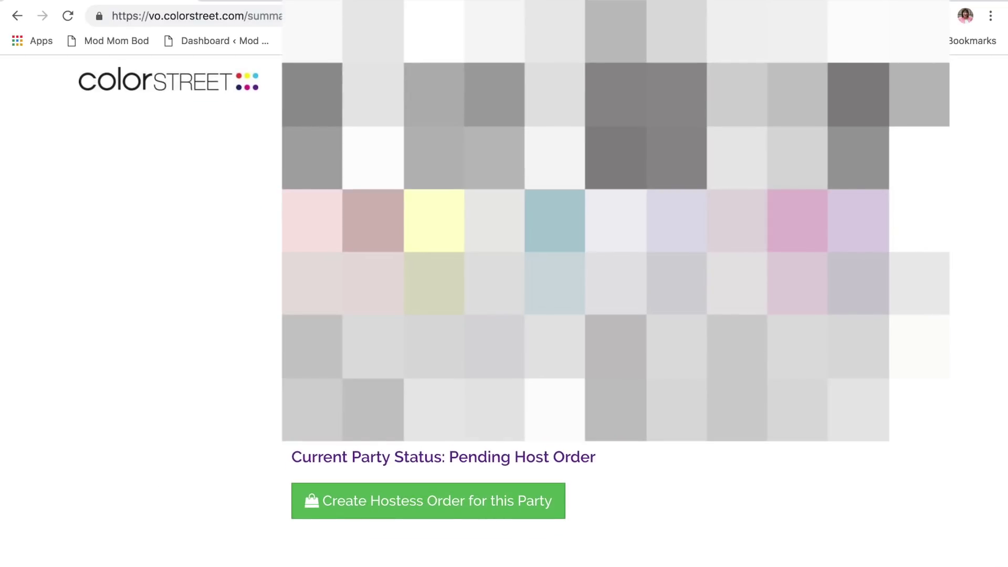
left_click(393, 504)
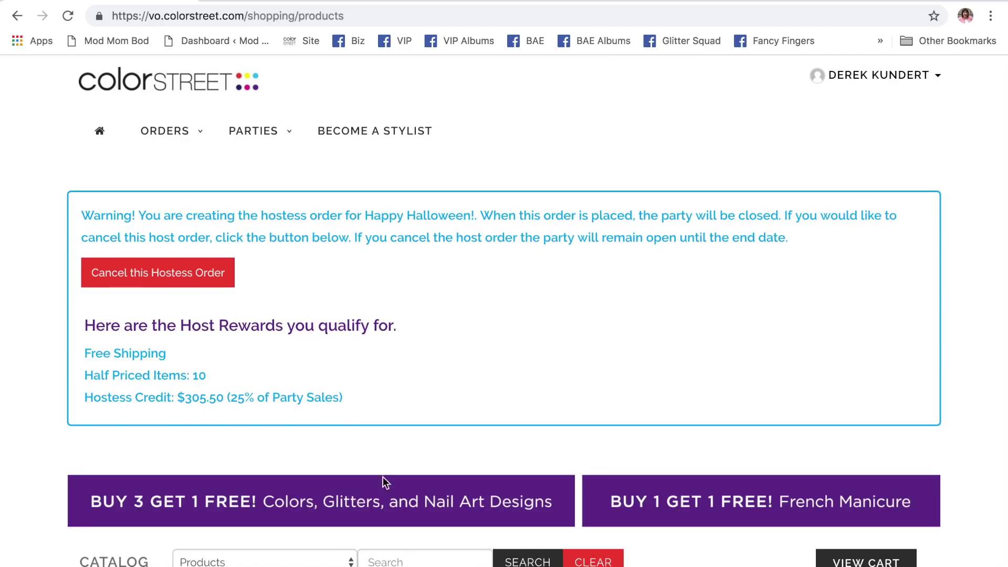
- Browse the hostess order products and open the Butterfly Garden details
scroll(404, 314, "down", 15)
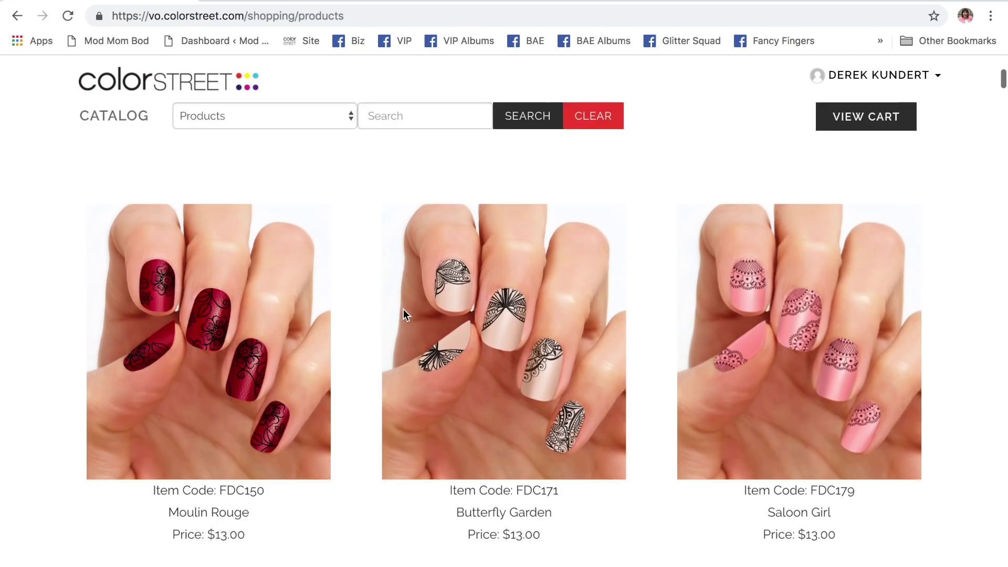
scroll(403, 309, "down", 20)
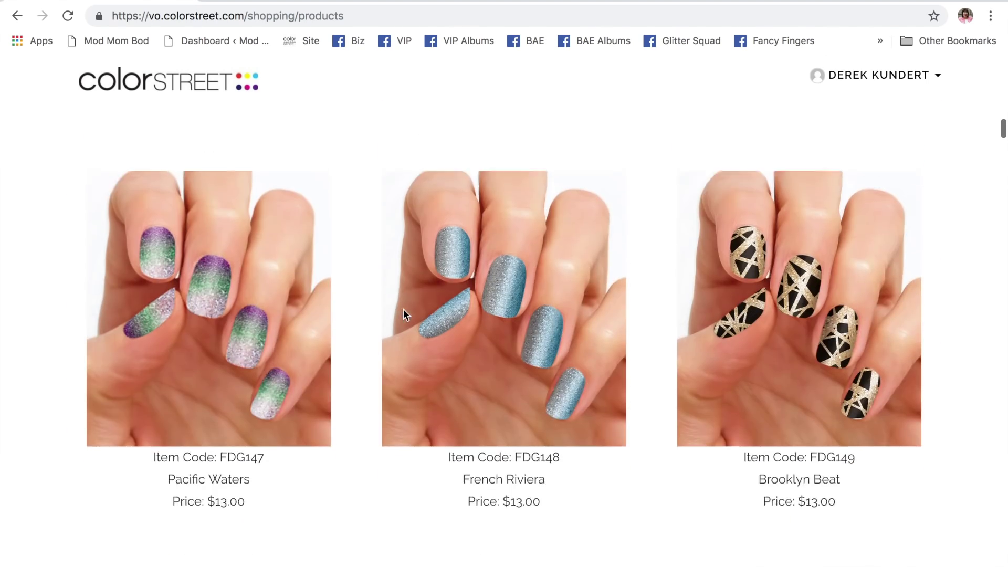
scroll(403, 309, "up", 15)
scroll(403, 309, "up", 15)
scroll(403, 309, "down", 10)
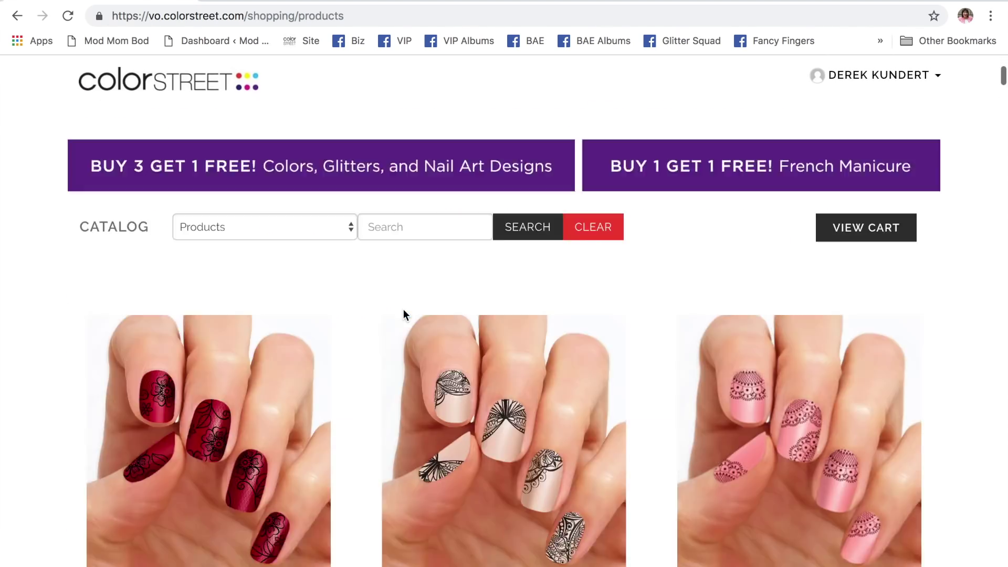
scroll(403, 309, "up", 10)
scroll(403, 310, "down", 1)
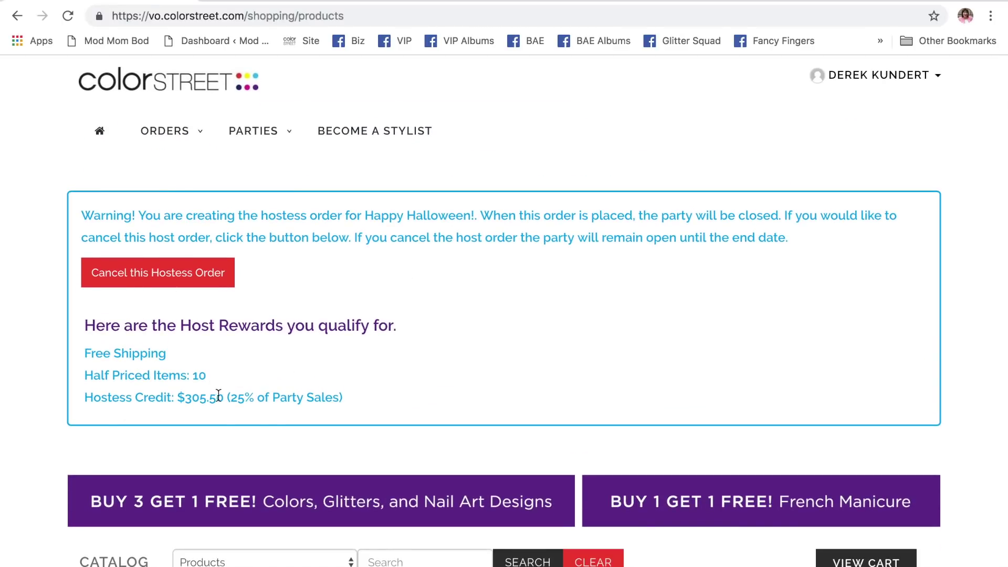
scroll(537, 304, "down", 12)
scroll(537, 310, "up", 5)
mouse_move(507, 234)
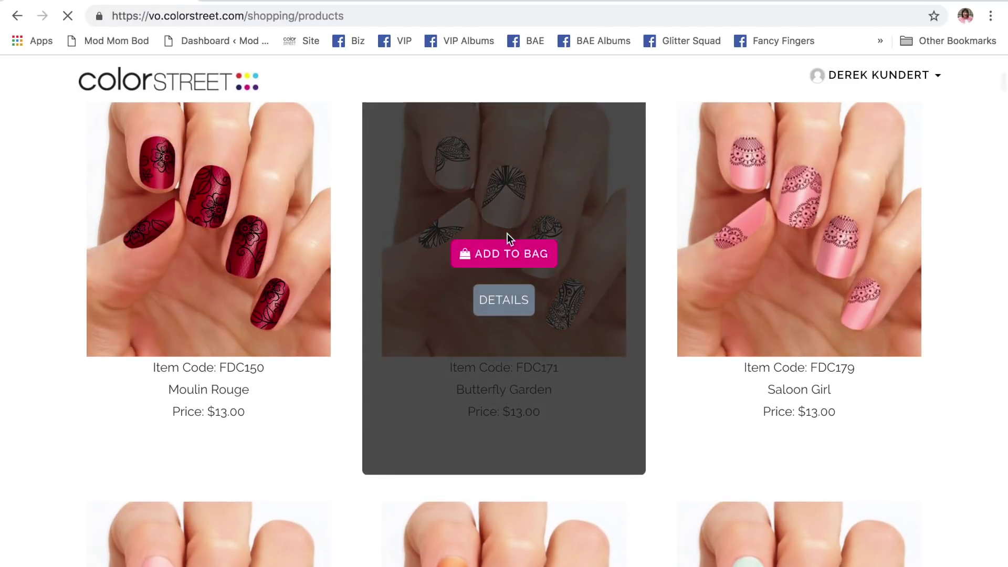
left_click(515, 258)
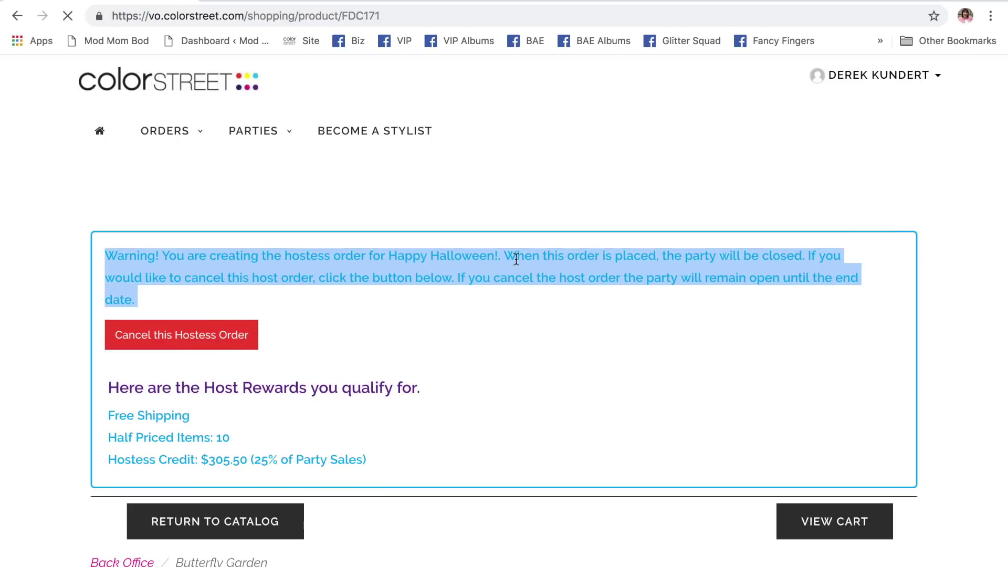
- Add 10 Butterfly Garden sets to the bag and view the cart
scroll(494, 315, "down", 8)
scroll(492, 374, "down", 2)
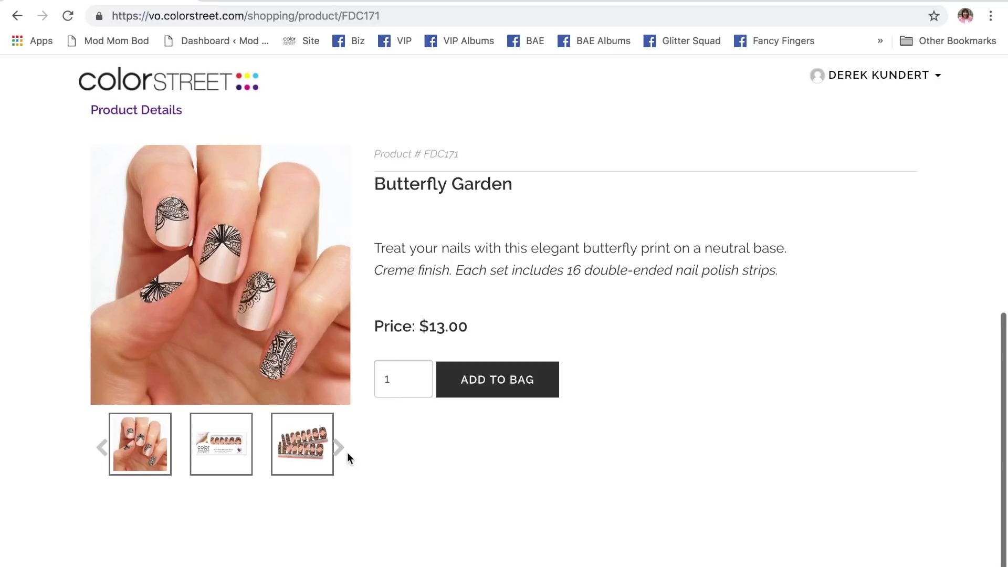
left_click(407, 385)
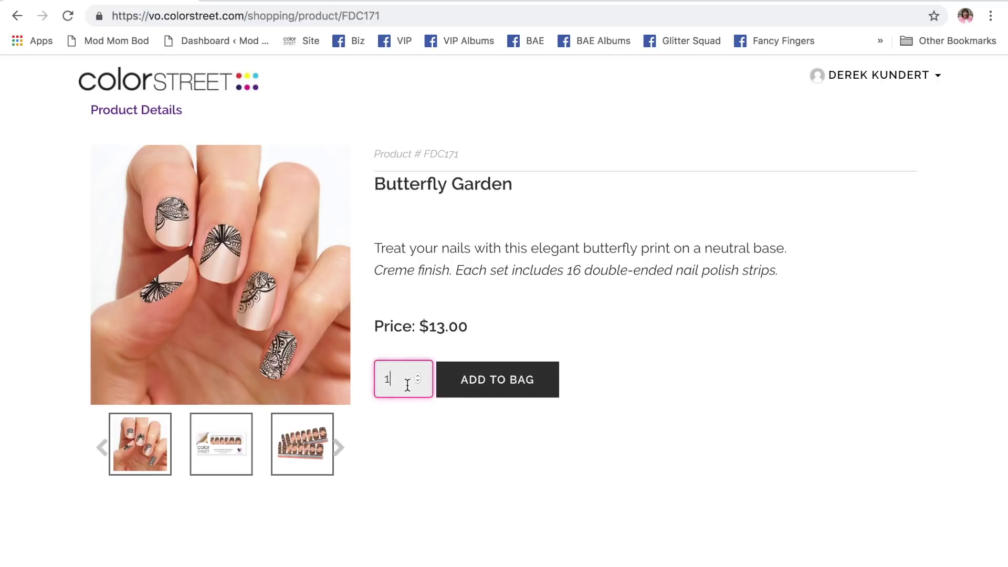
type("0")
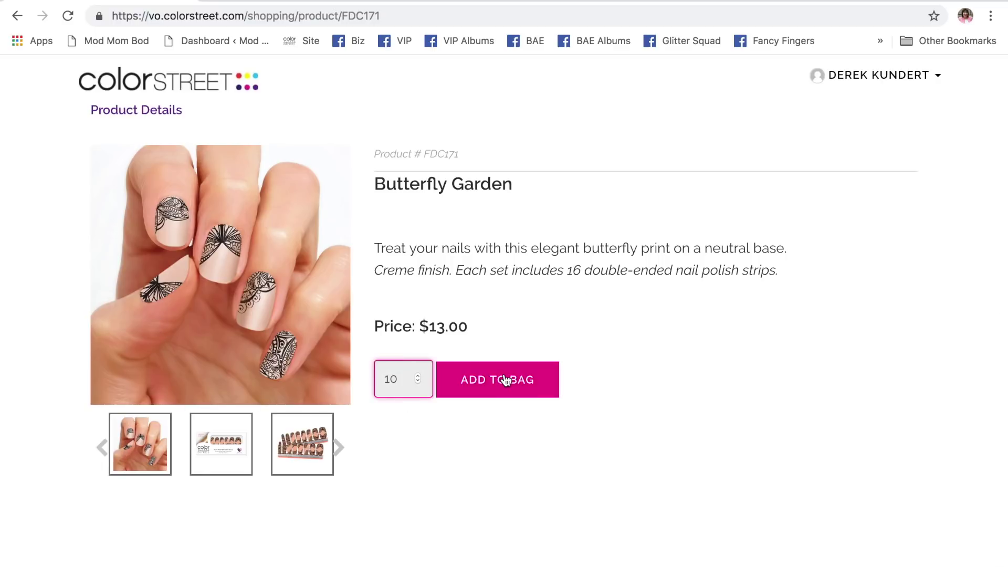
left_click(505, 380)
scroll(792, 316, "up", 8)
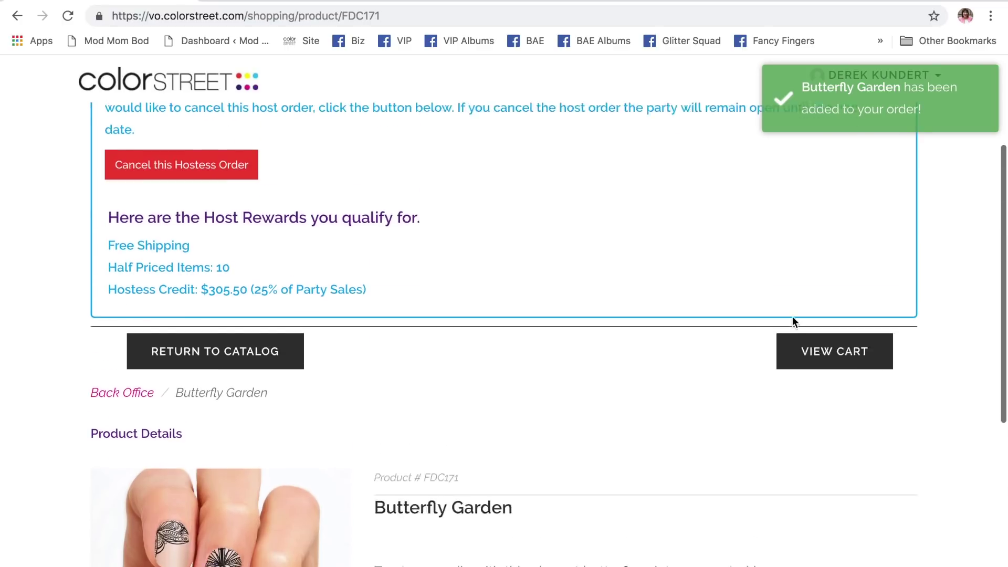
left_click(840, 490)
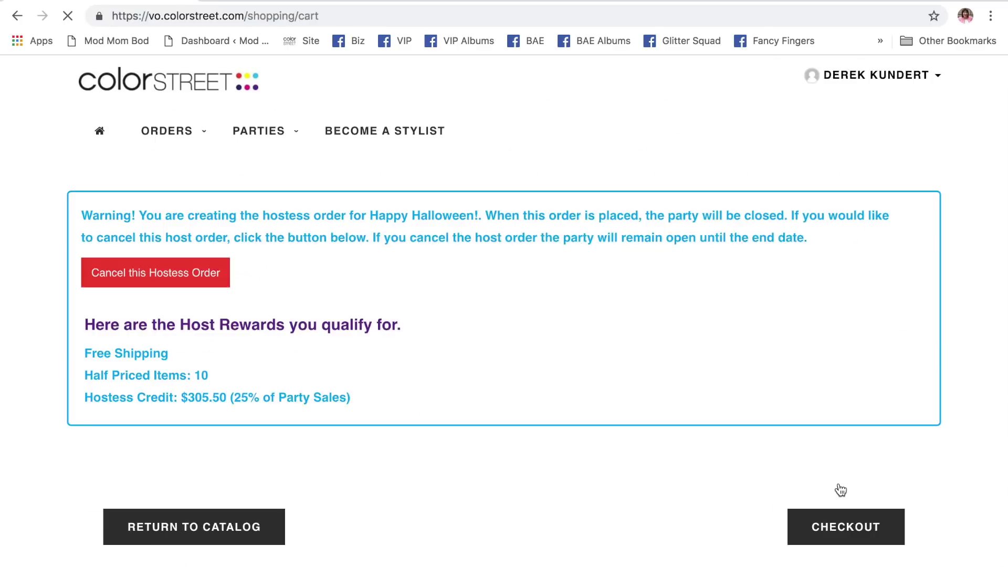
- Change the cart's Butterfly Garden quantity from 11 to 20, giving a -$195.00 credit and $0.00 subtotal
scroll(840, 475, "down", 5)
scroll(635, 415, "down", 3)
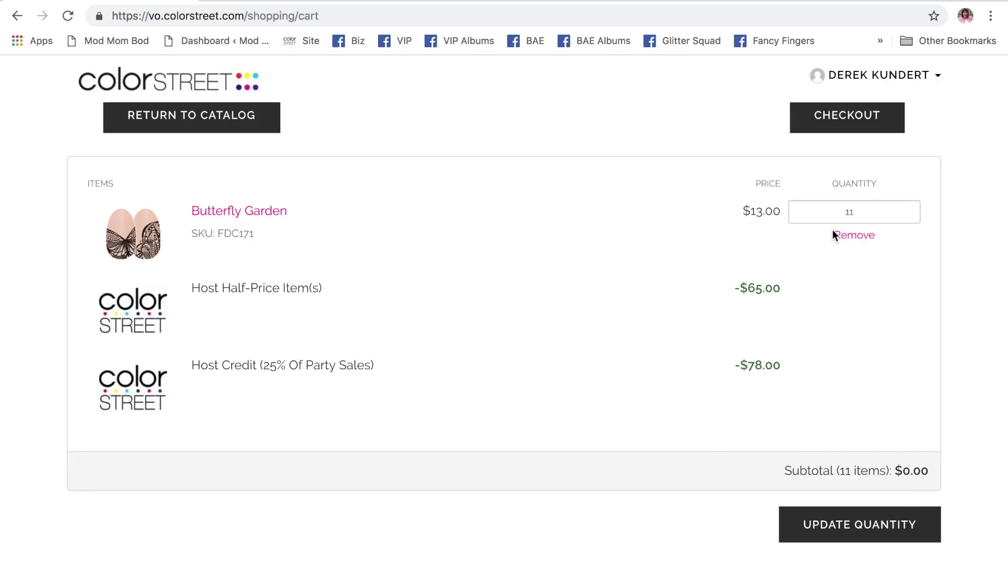
left_click(864, 210)
key("BackSpace")
key("BackSpace")
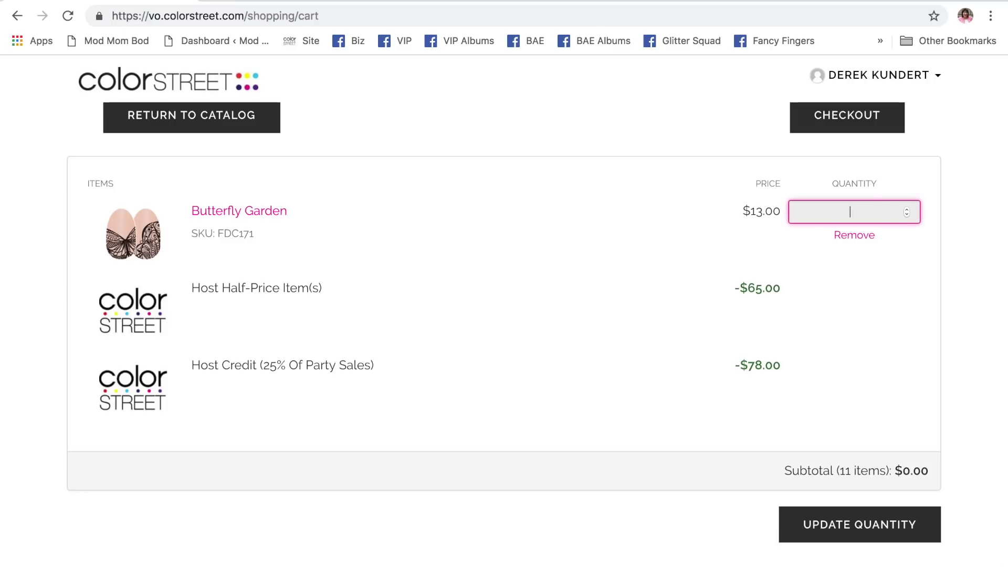
type("20")
left_click(844, 531)
left_click(844, 531)
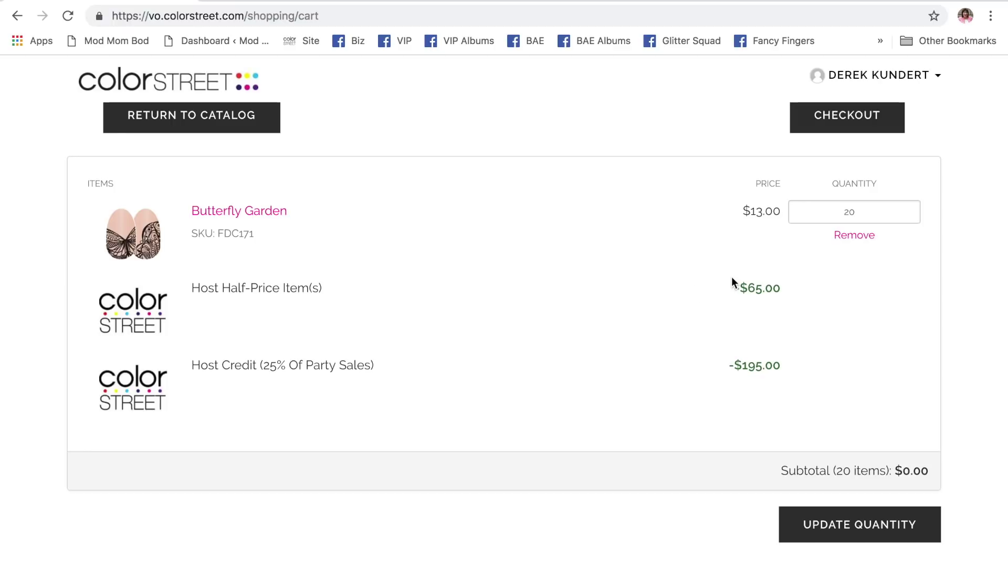
scroll(565, 307, "up", 5)
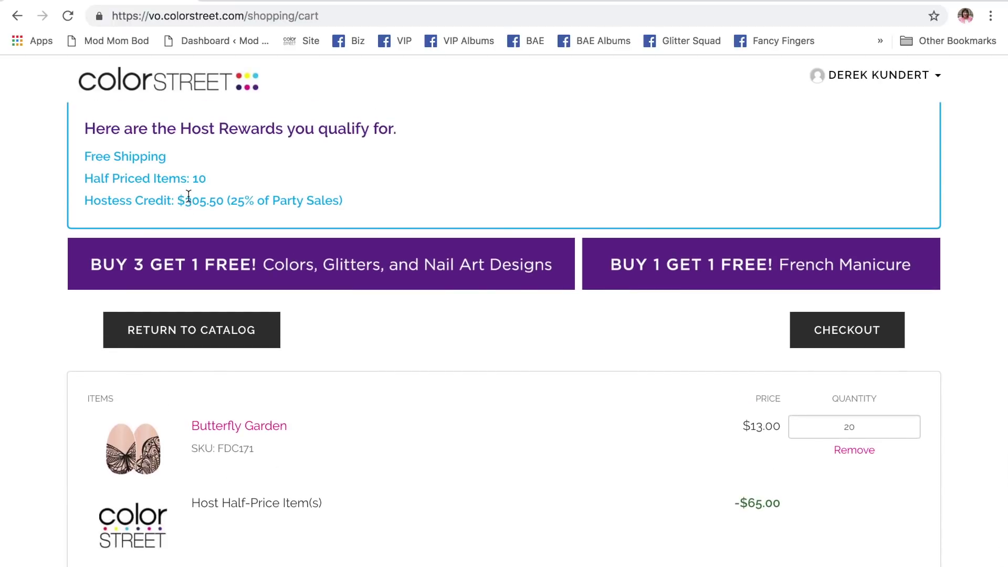
scroll(532, 419, "down", 4)
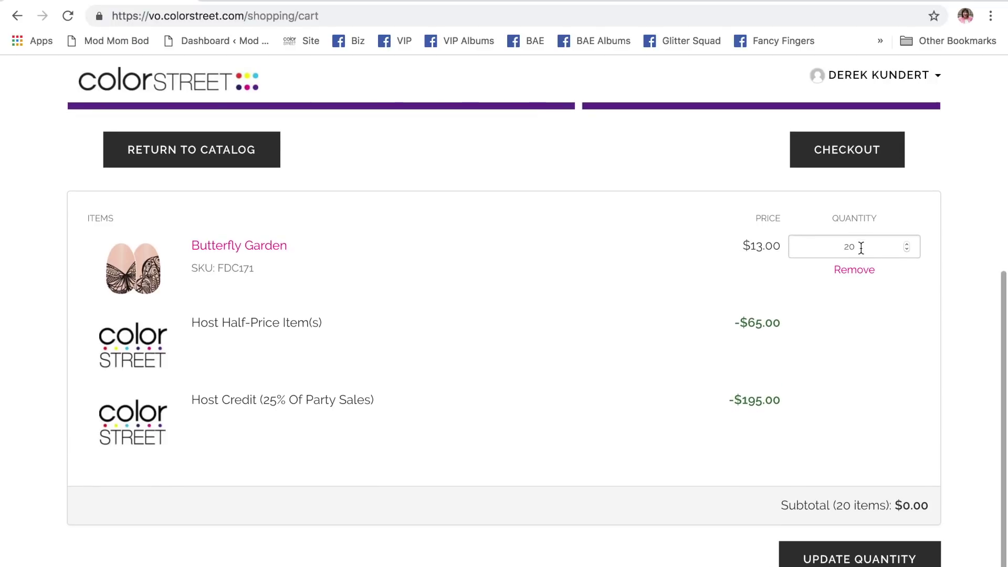
left_click(862, 244)
key("BackSpace")
key("BackSpace")
type("309")
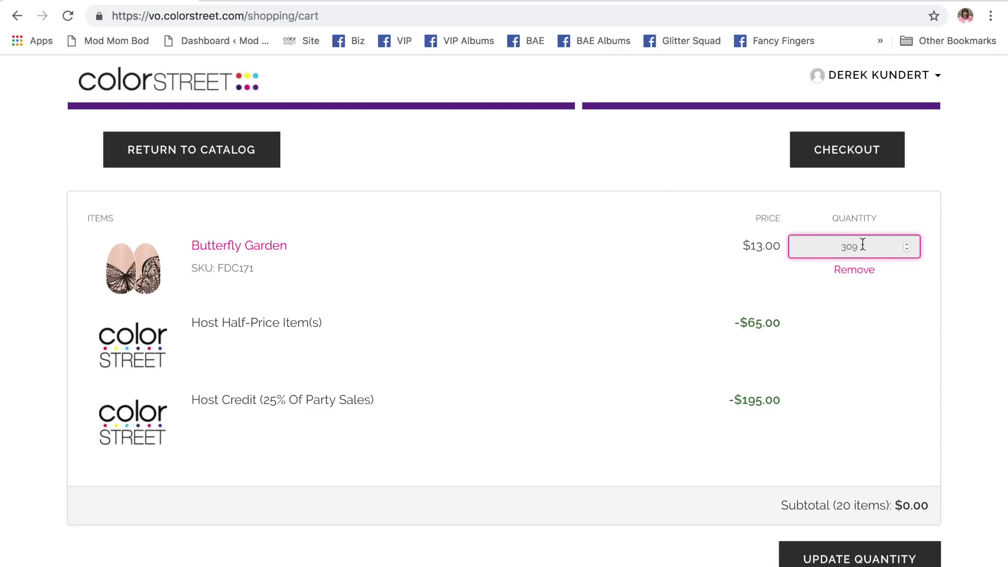
key("BackSpace")
left_click(882, 561)
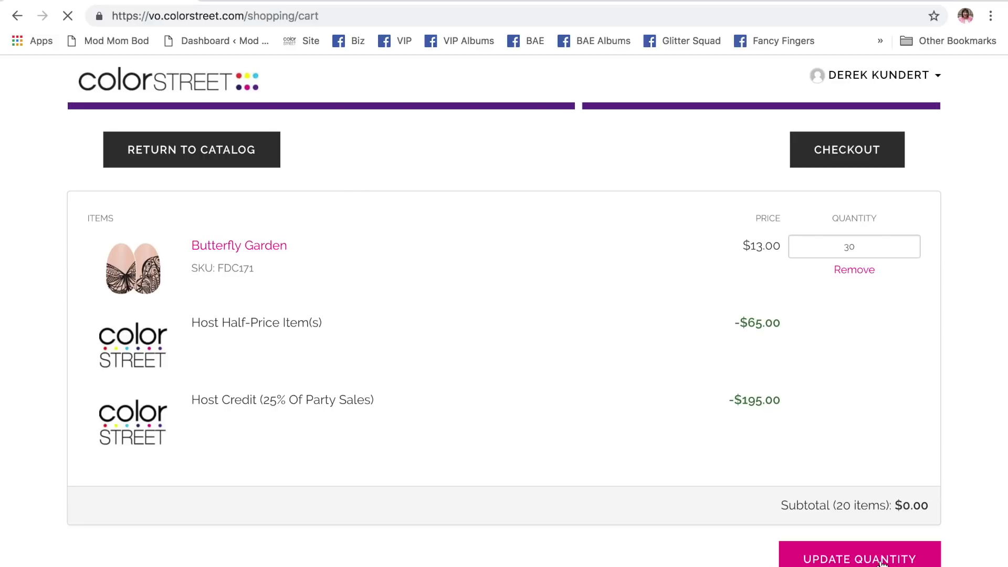
scroll(598, 413, "down", 1)
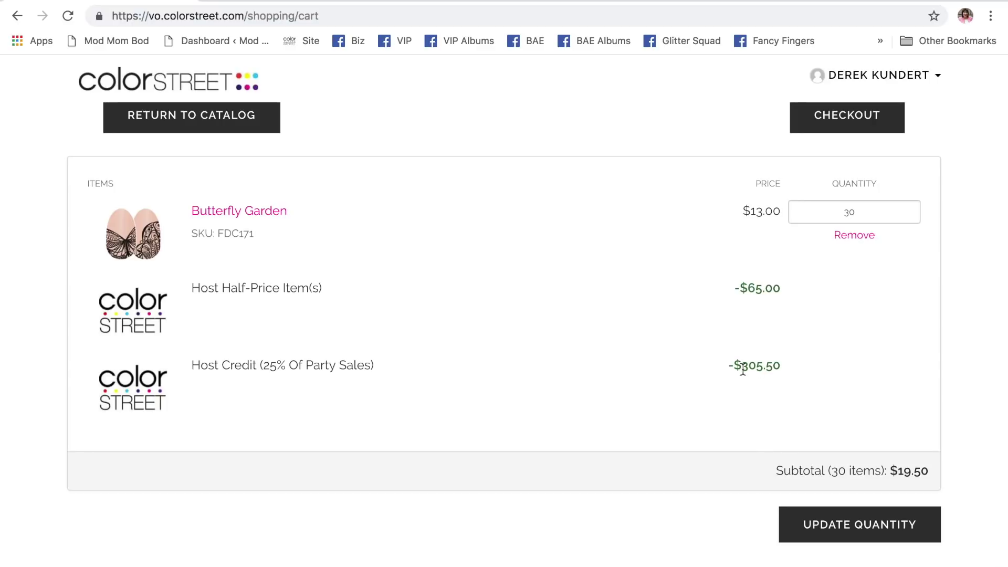
scroll(494, 336, "up", 3)
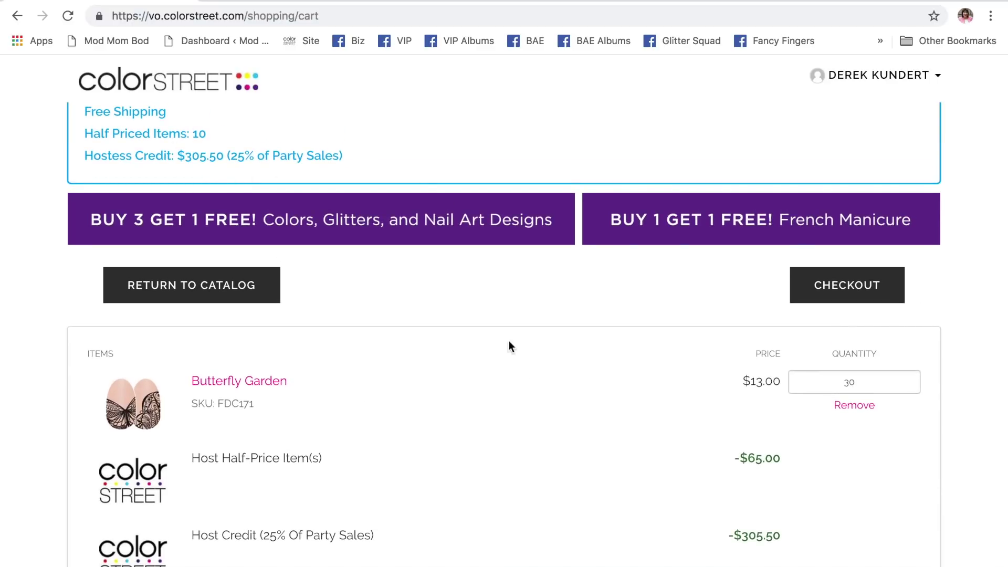
scroll(520, 367, "down", 3)
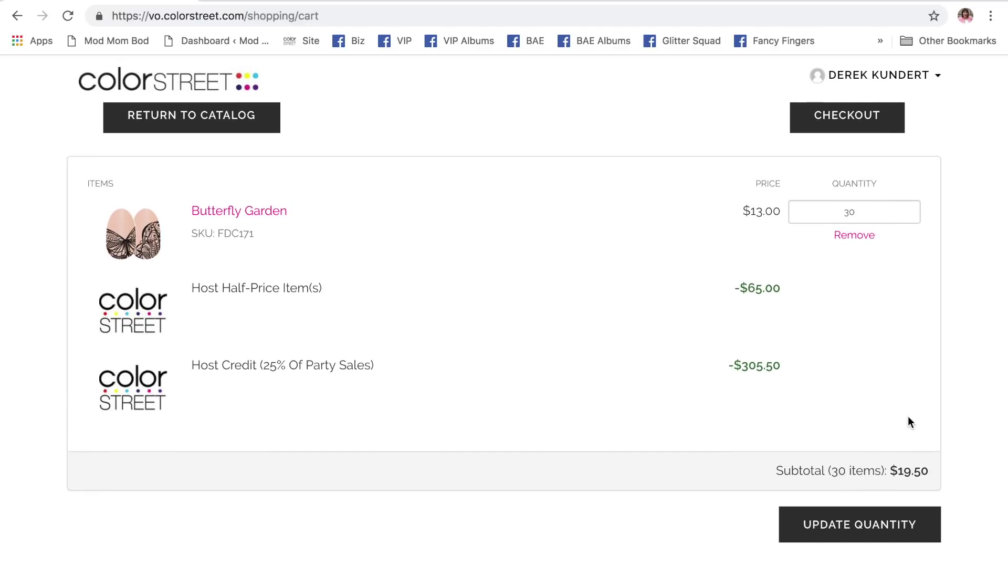
scroll(908, 417, "up", 1)
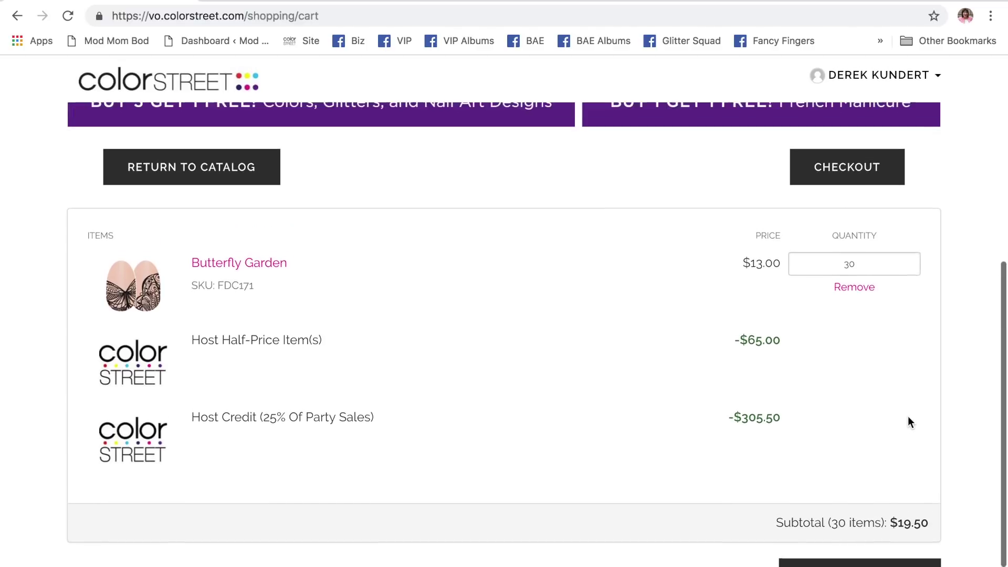
- Change Butterfly Garden from 30 to 28, giving a -$299.00 host credit and $0.00 subtotal
left_click(861, 271)
key("BackSpace")
key("BackSpace")
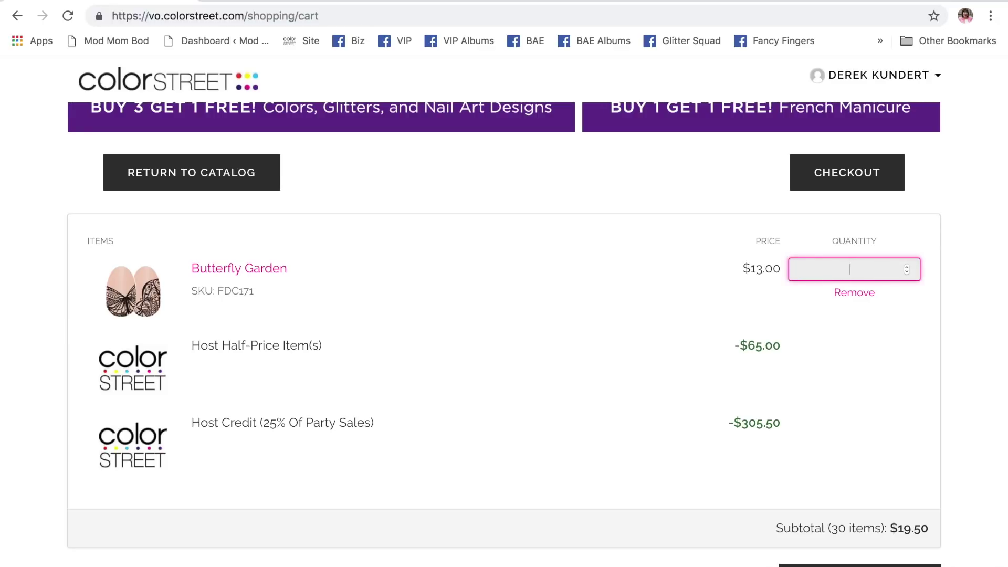
type("28")
scroll(896, 351, "down", 1)
left_click(861, 532)
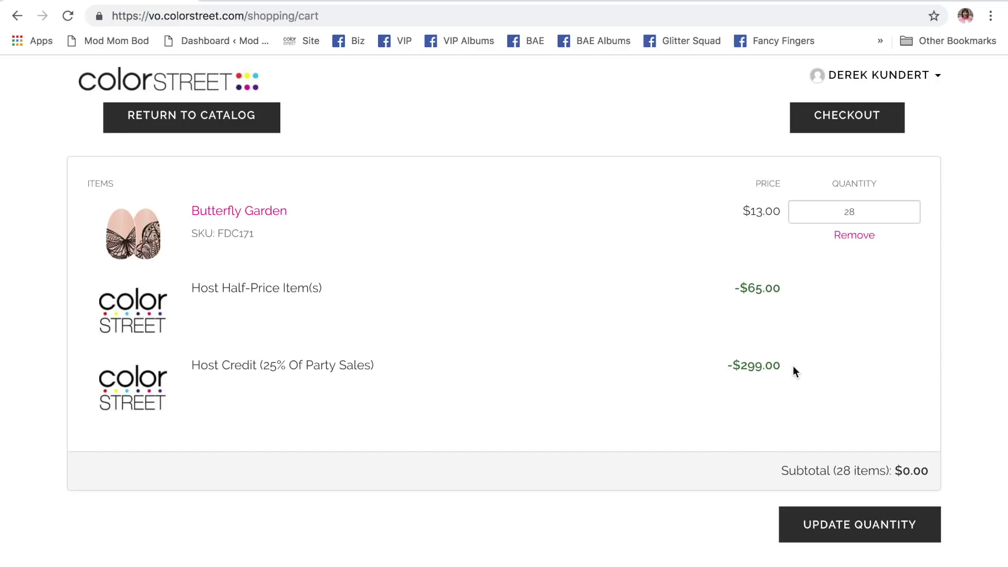
scroll(317, 336, "up", 3)
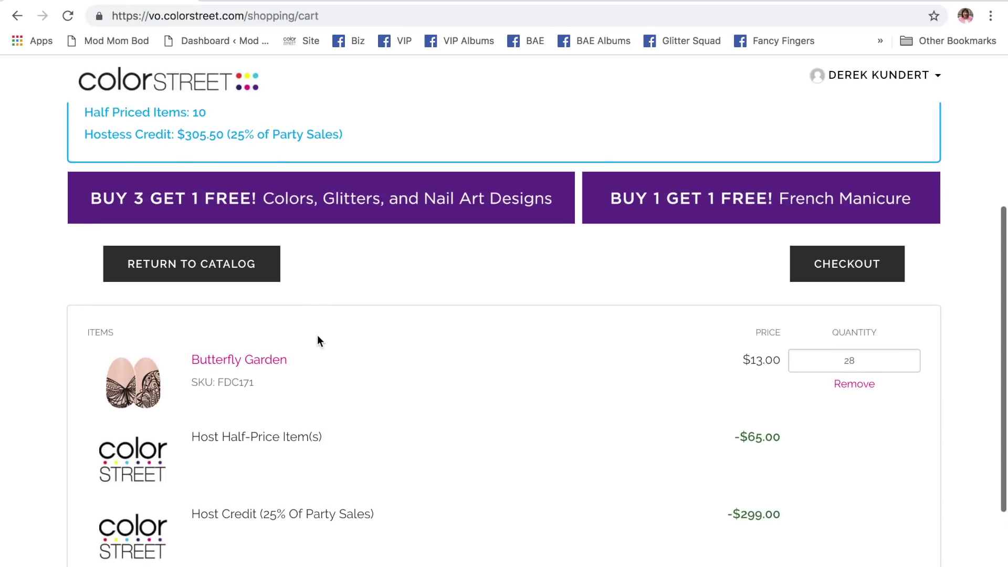
scroll(386, 323, "down", 3)
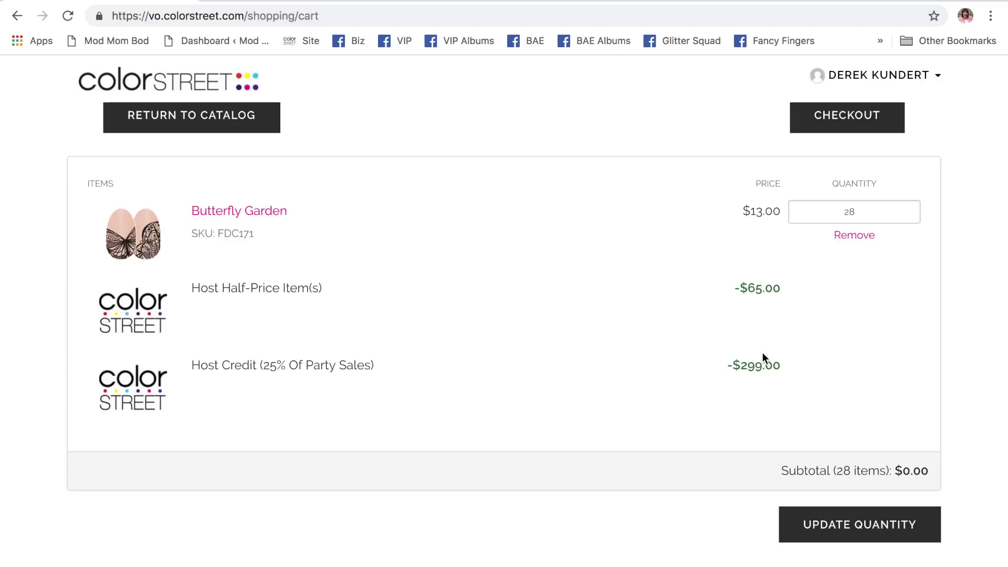
scroll(636, 336, "up", 2)
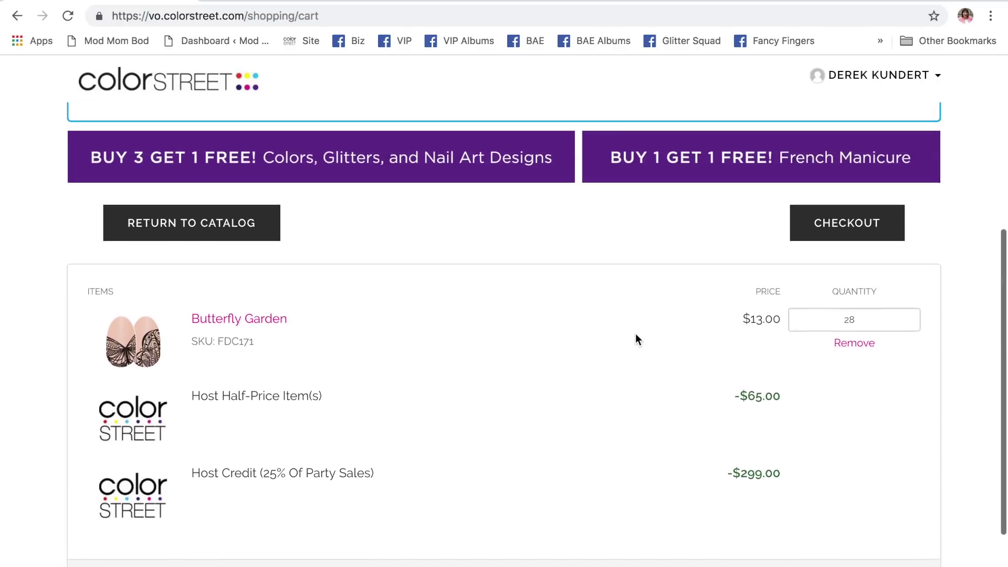
scroll(636, 334, "down", 2)
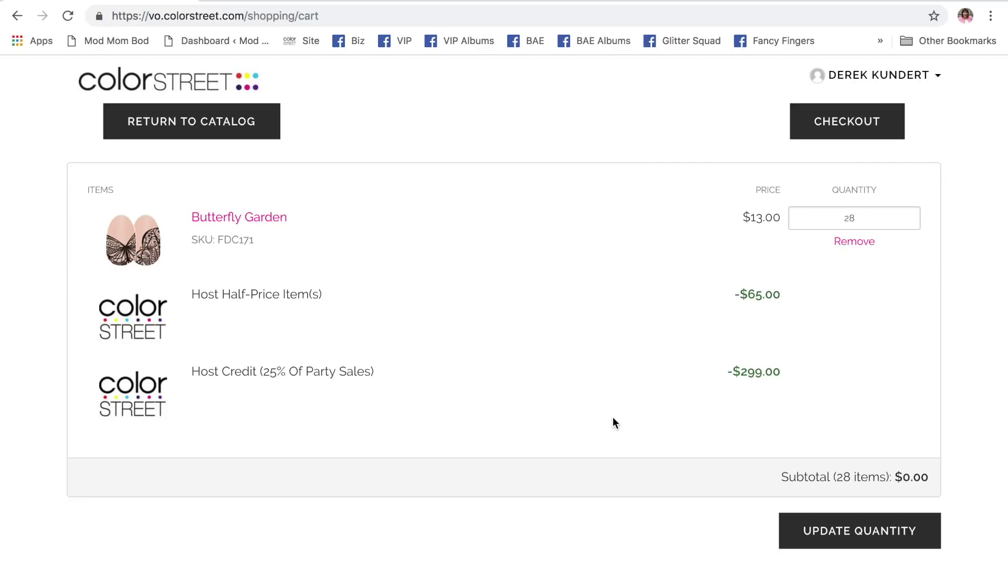
scroll(614, 414, "down", 1)
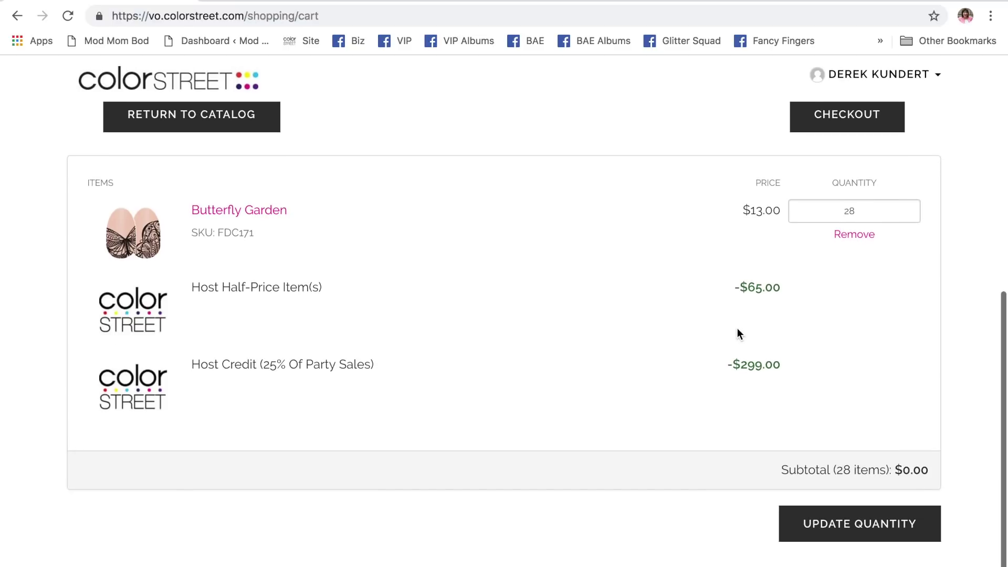
- Go to checkout, review the shipping page, and cancel the Happy Halloween! hostess order
left_click(847, 121)
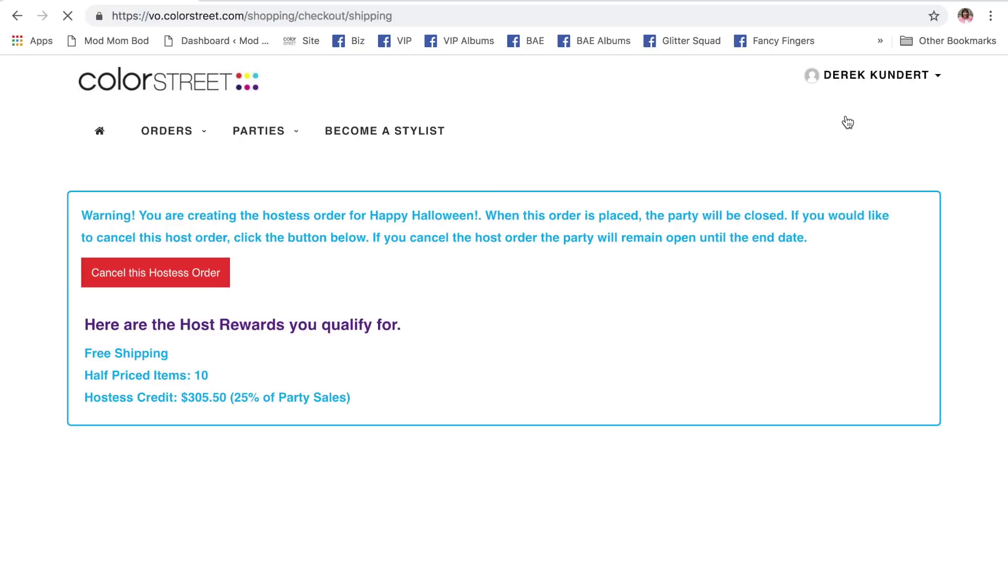
scroll(572, 309, "down", 8)
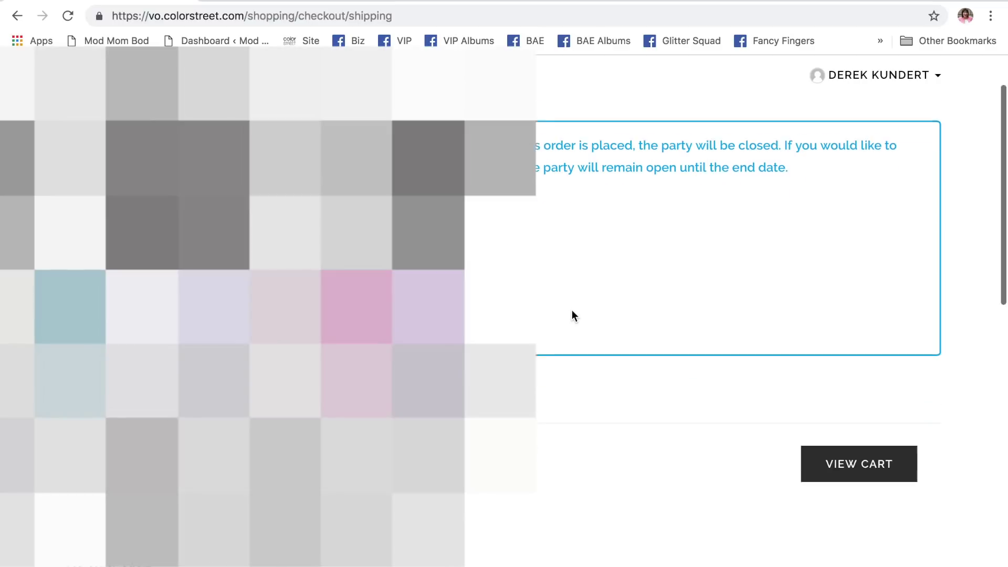
scroll(572, 310, "down", 5)
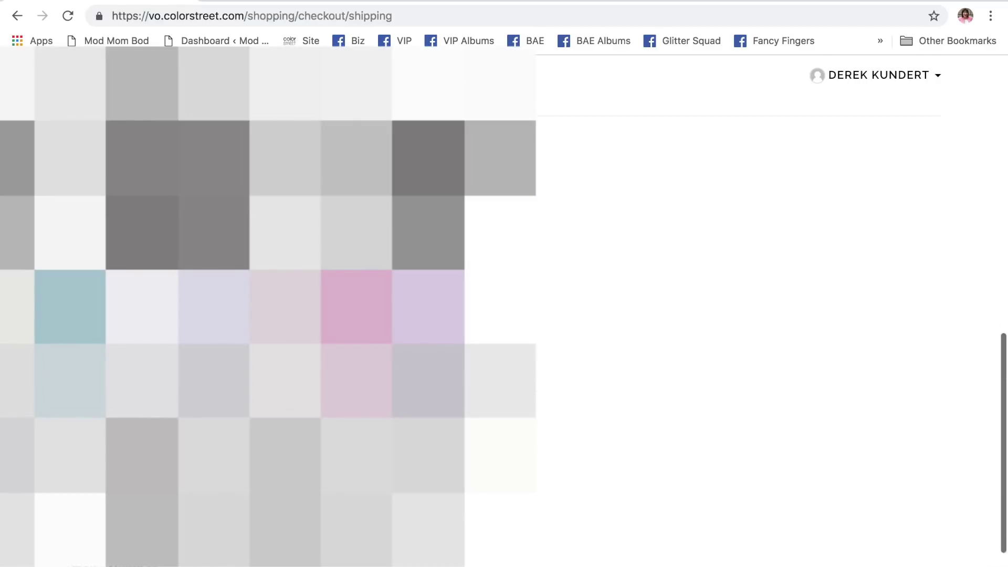
scroll(648, 291, "up", 8)
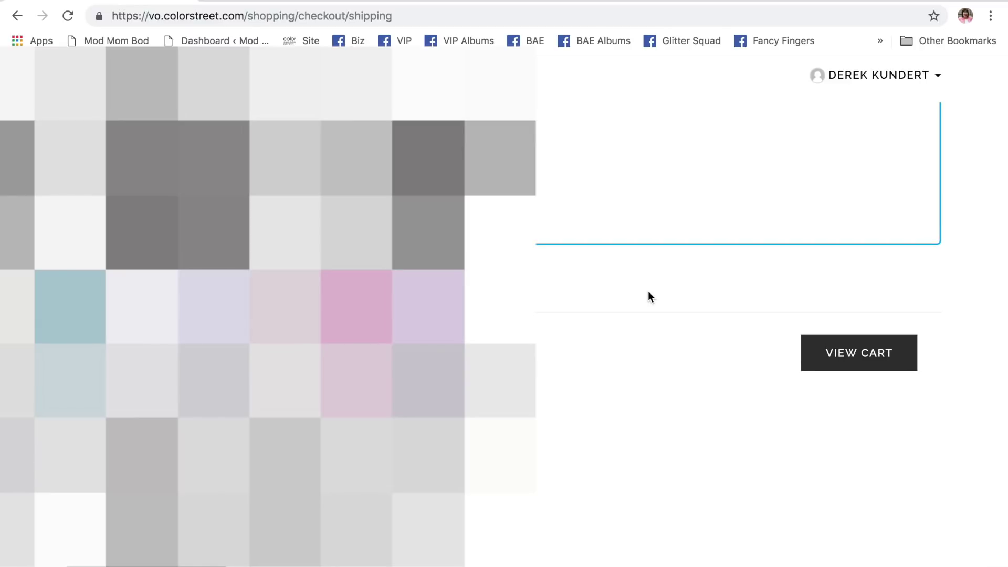
scroll(648, 291, "up", 3)
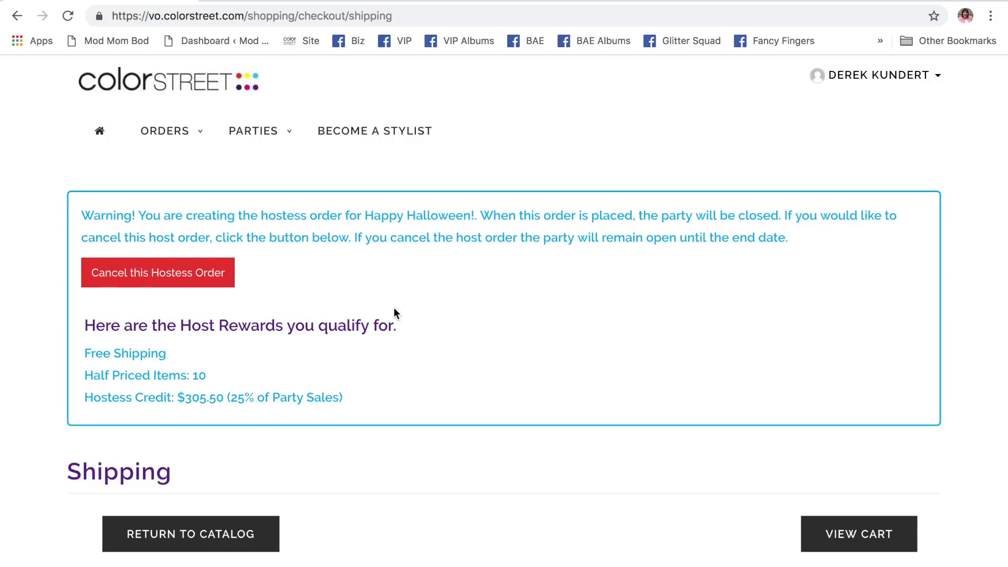
scroll(394, 308, "down", 2)
scroll(393, 307, "up", 1)
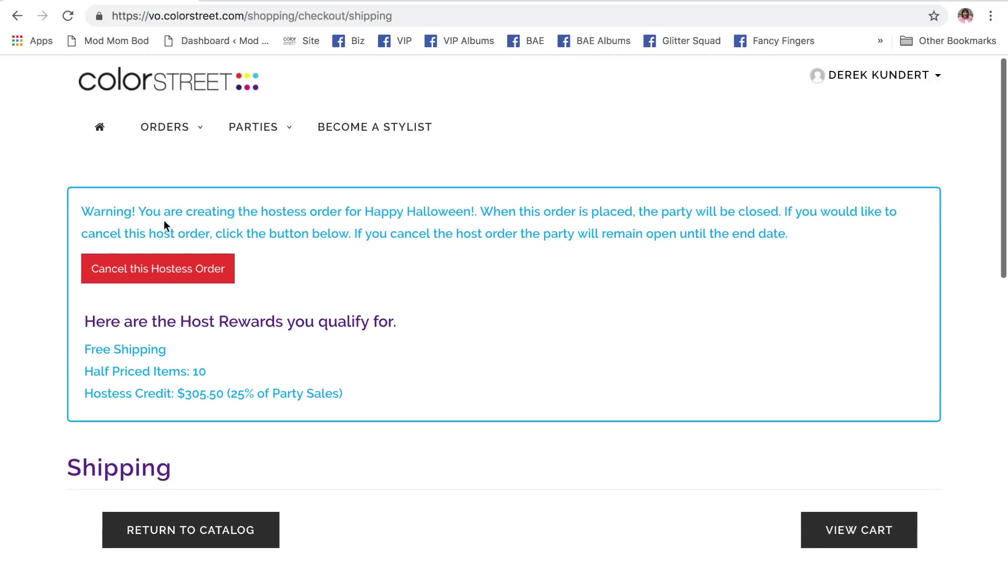
left_click(164, 272)
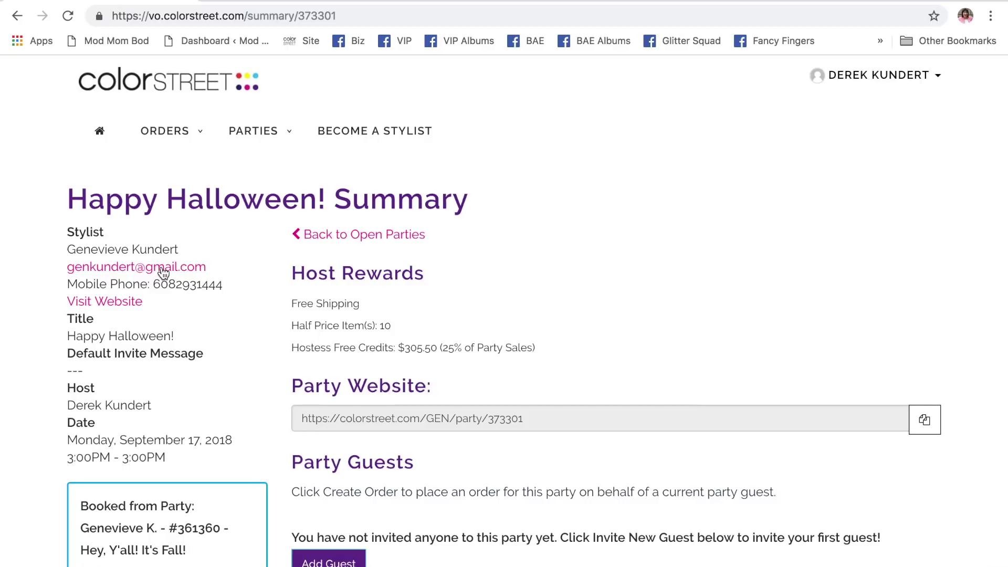
- Scroll to the Party Guests section of the Happy Halloween! summary and start adding a new guest
scroll(723, 248, "down", 10)
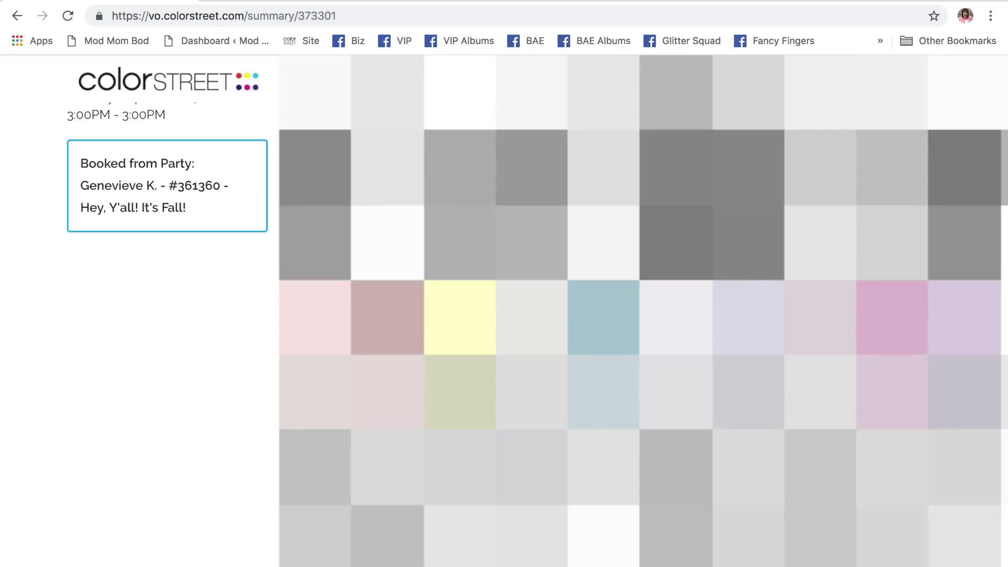
scroll(168, 294, "up", 6)
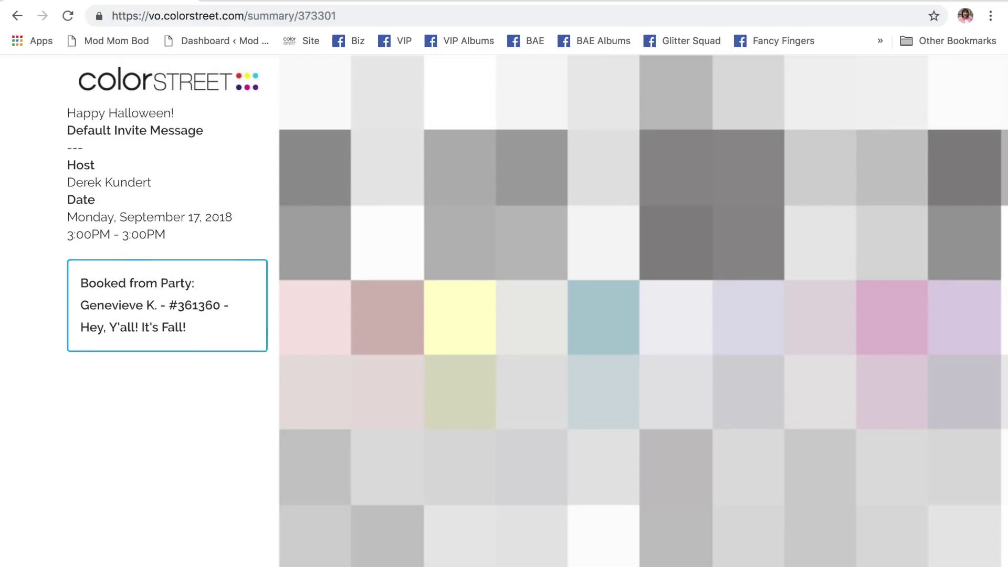
scroll(168, 294, "up", 3)
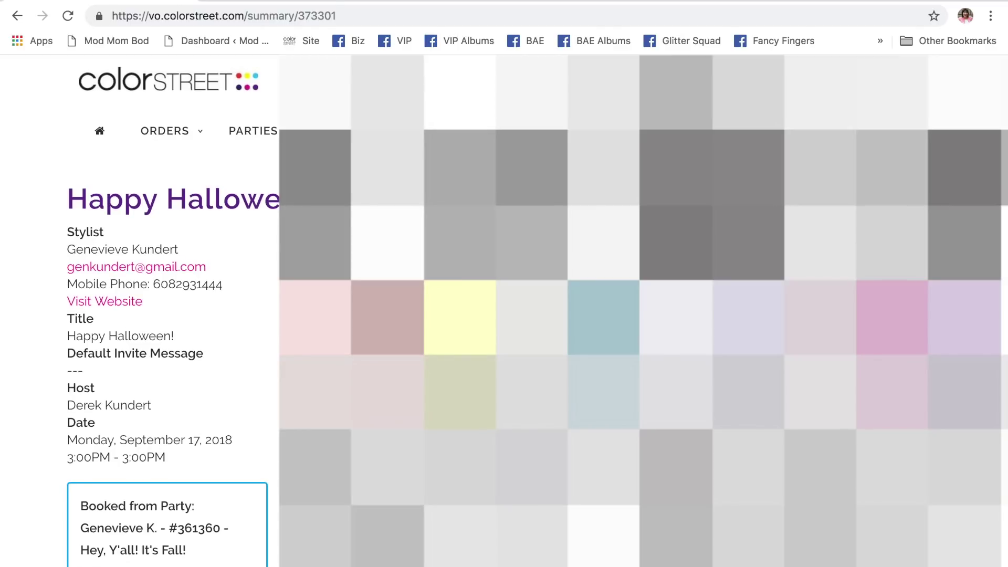
scroll(168, 294, "down", 4)
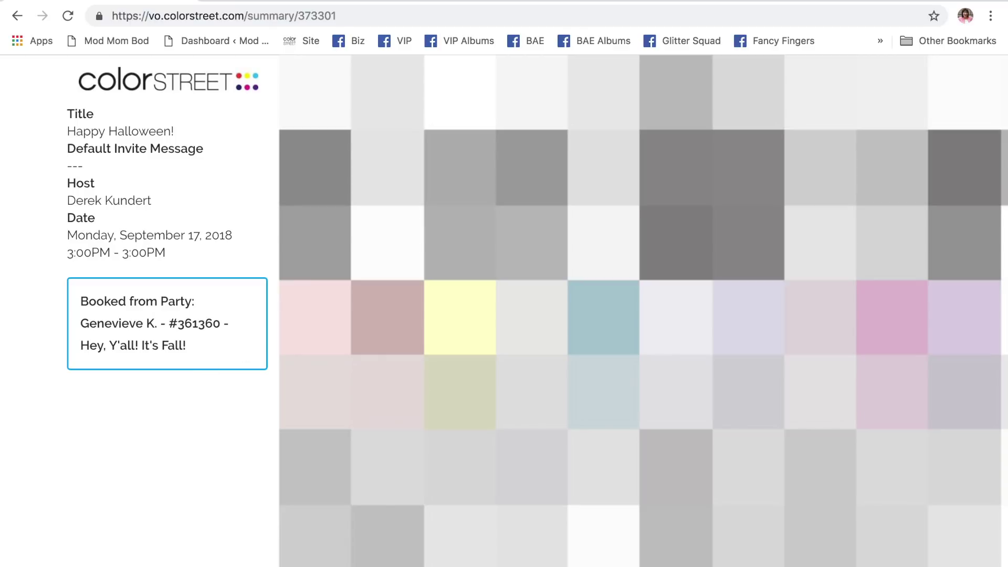
scroll(357, 336, "down", 5)
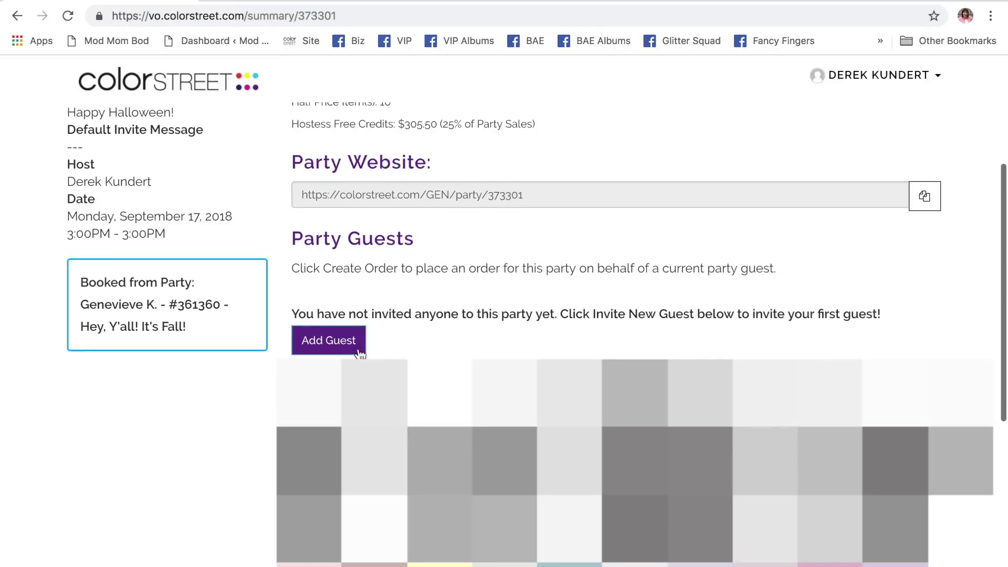
left_click(342, 344)
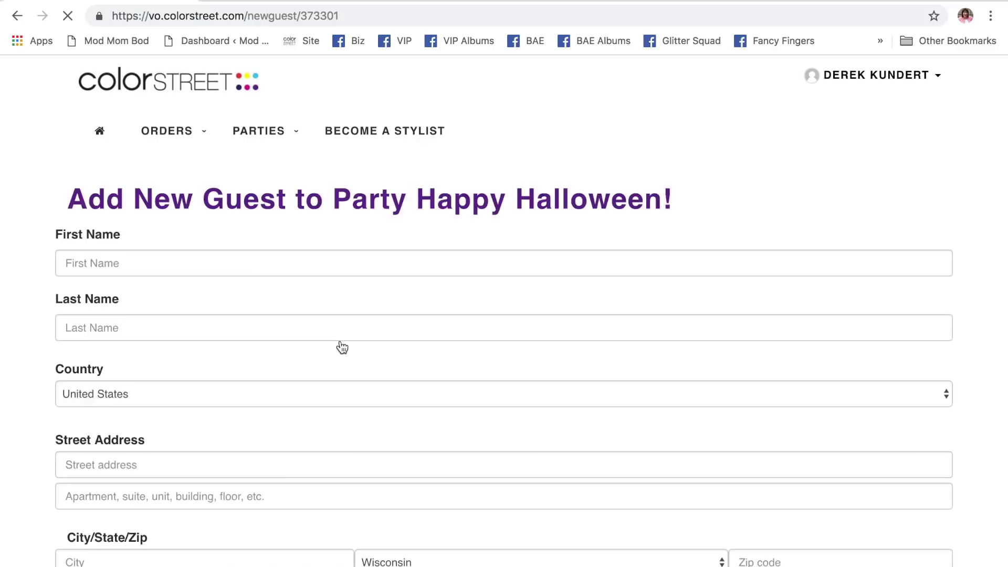
- Leave the empty Add New Guest form and return to the Happy Halloween! summary
scroll(458, 337, "down", 3)
scroll(458, 337, "down", 6)
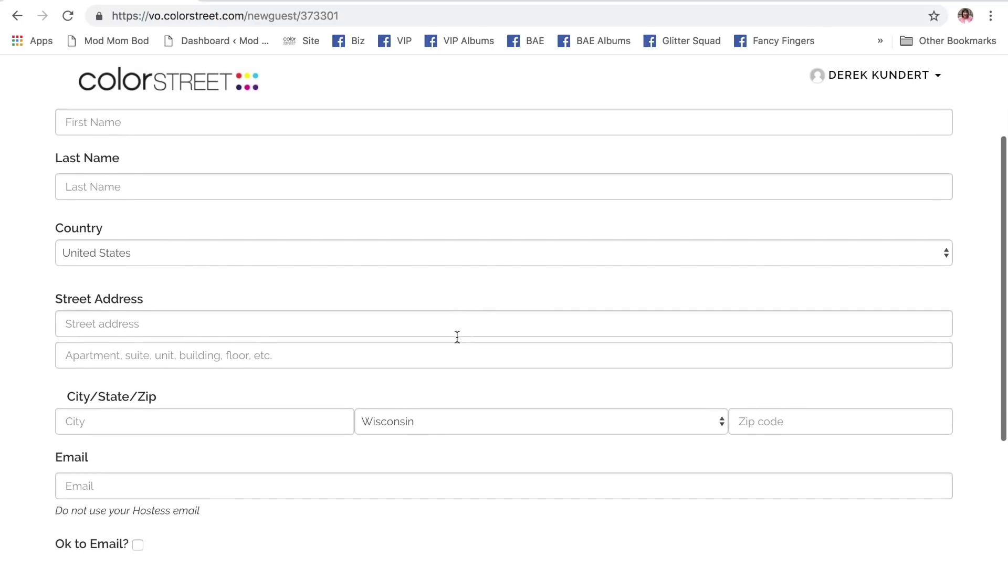
scroll(457, 337, "up", 8)
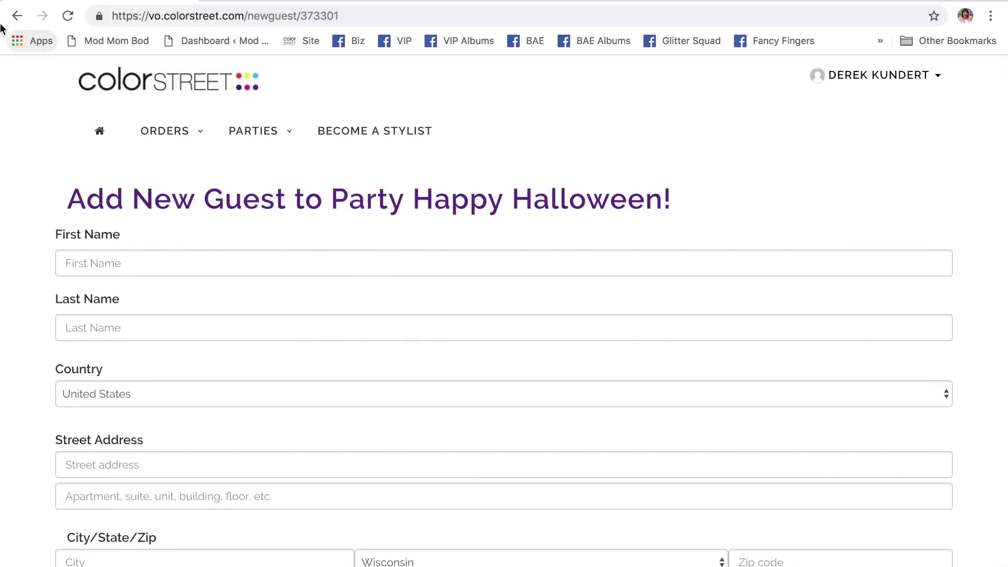
left_click(17, 15)
- Go back to the open parties list showing Happy Halloween! at $1,222.00 in sales
scroll(167, 262, "down", 5)
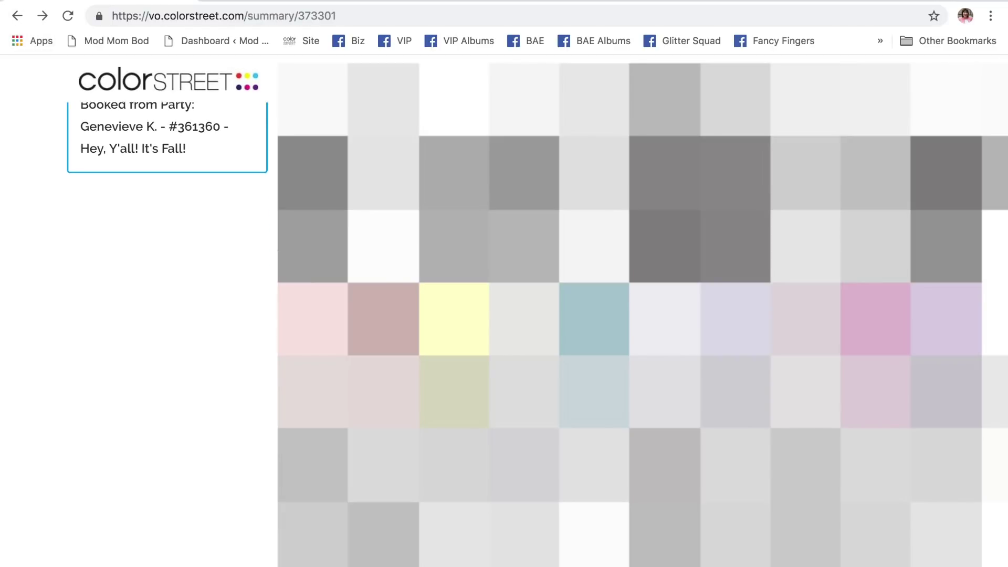
scroll(167, 263, "up", 8)
scroll(167, 263, "up", 3)
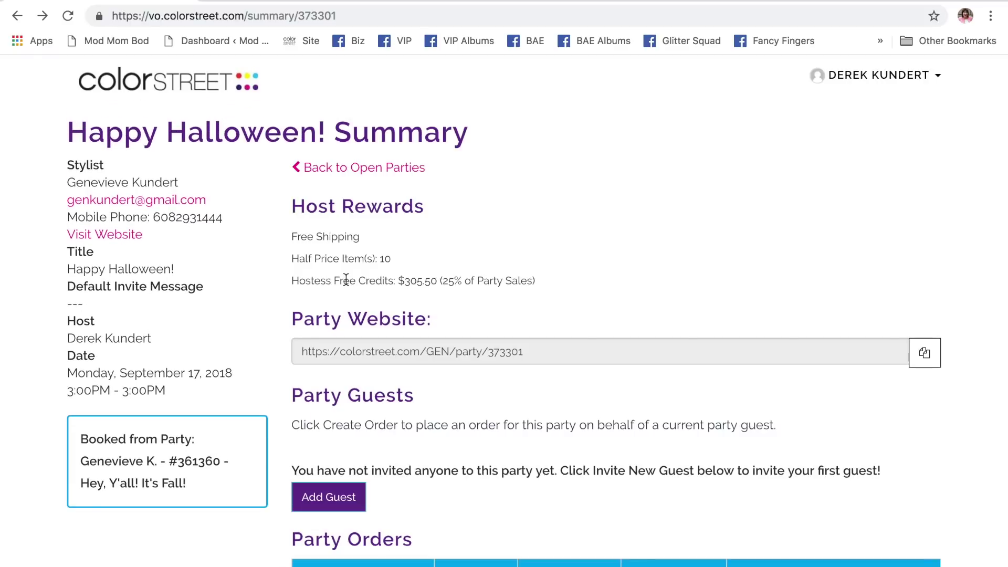
left_click(375, 173)
scroll(714, 198, "up", 1)
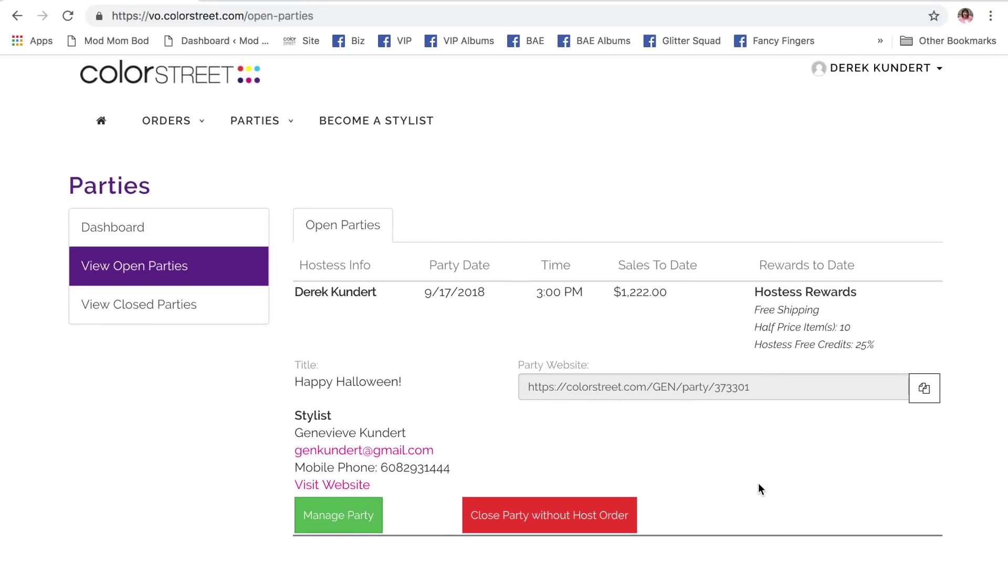
scroll(758, 483, "up", 1)
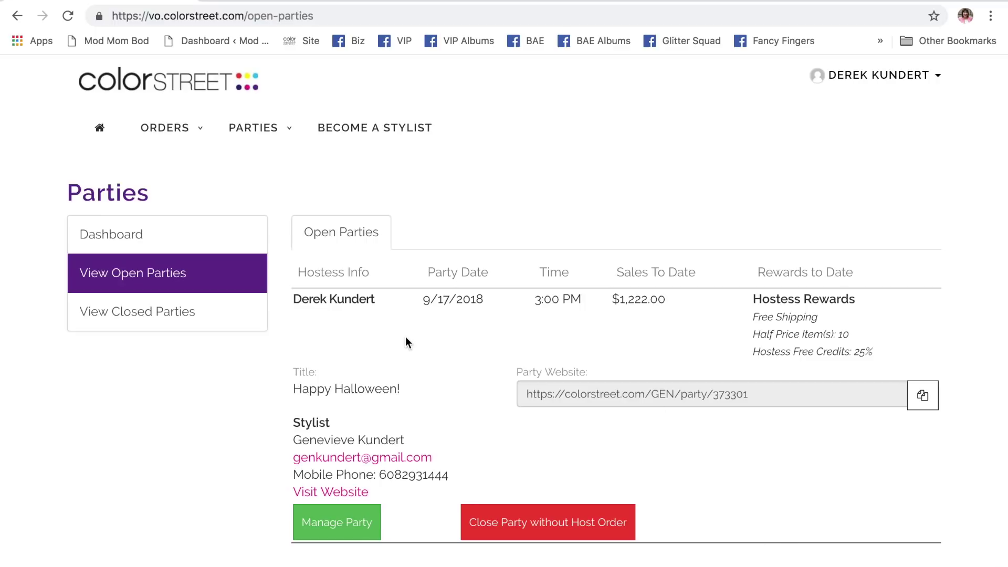
scroll(625, 120, "up", 1)
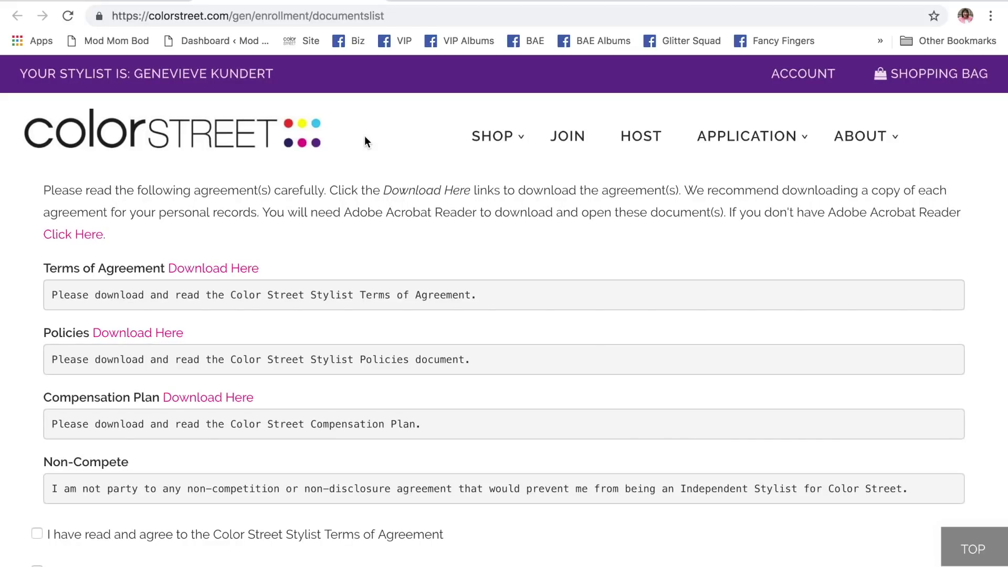
- Move between the stylist agreements page and the open parties list, ending on open parties
key("super+bracketleft")
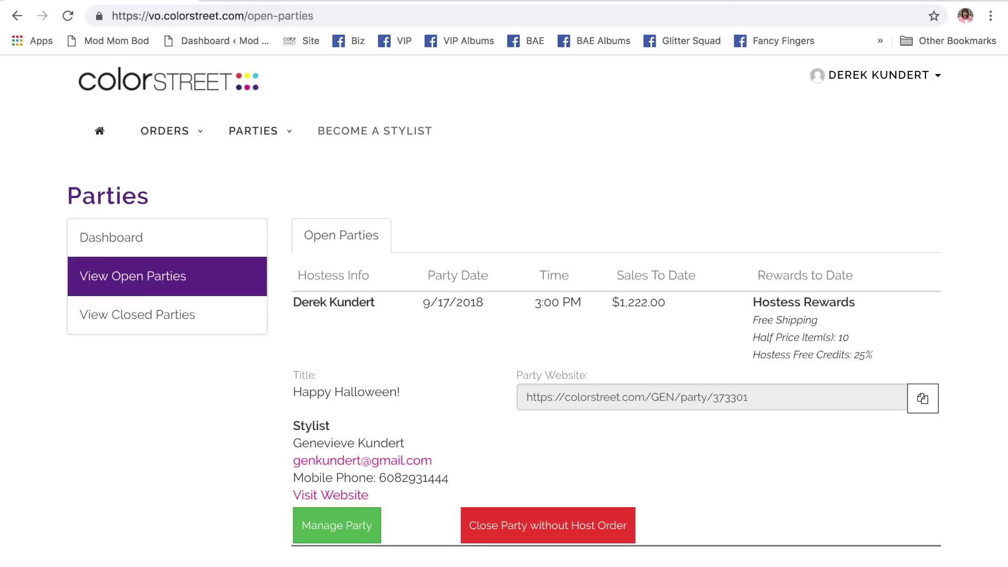
key("super+bracketright")
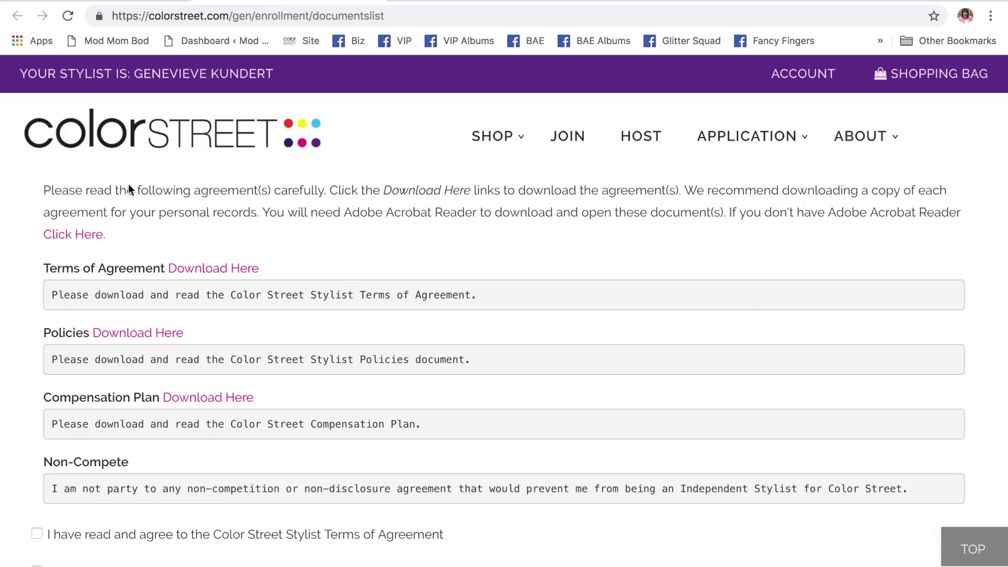
scroll(310, 252, "down", 10)
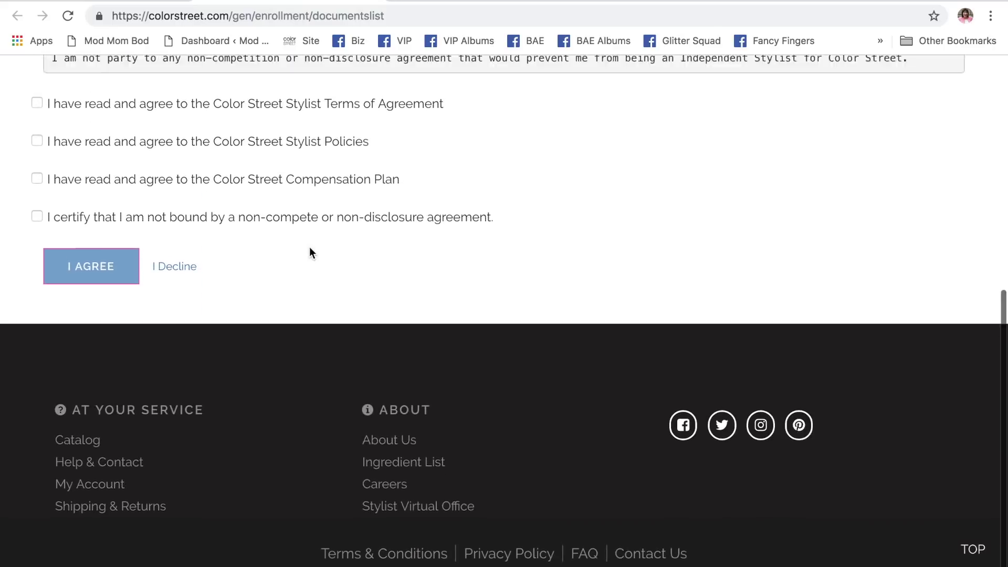
scroll(310, 247, "up", 10)
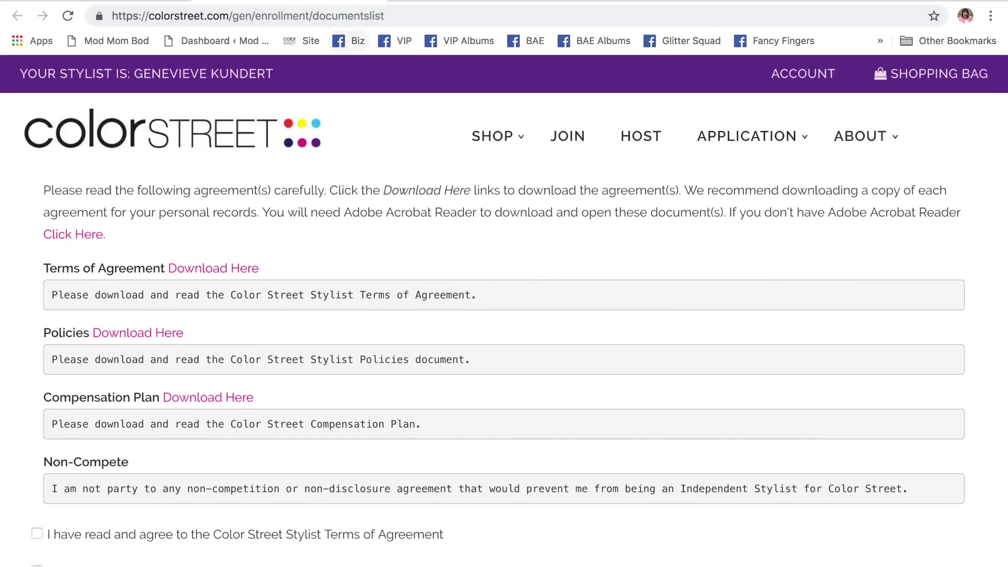
key("super+bracketleft")
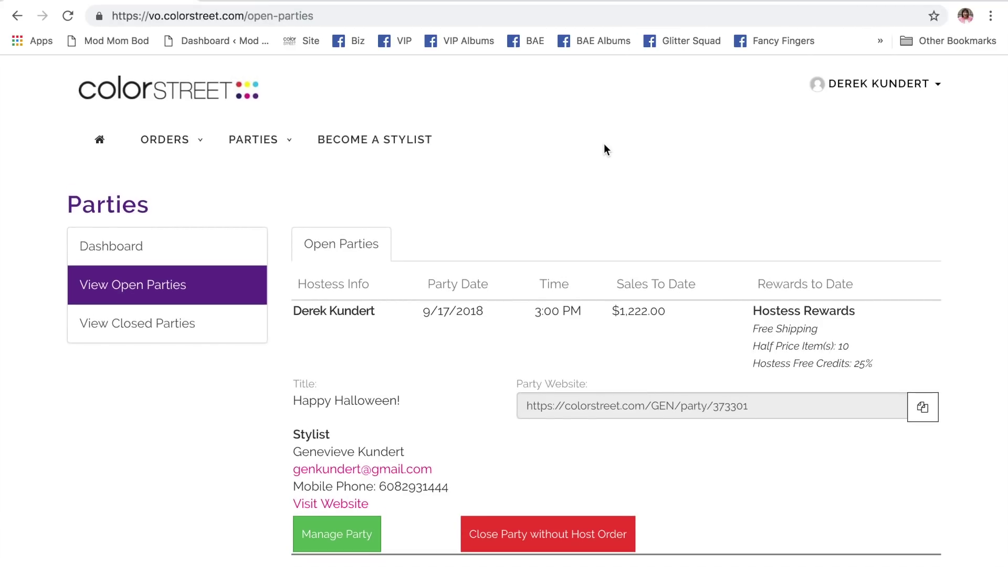
scroll(604, 150, "down", 1)
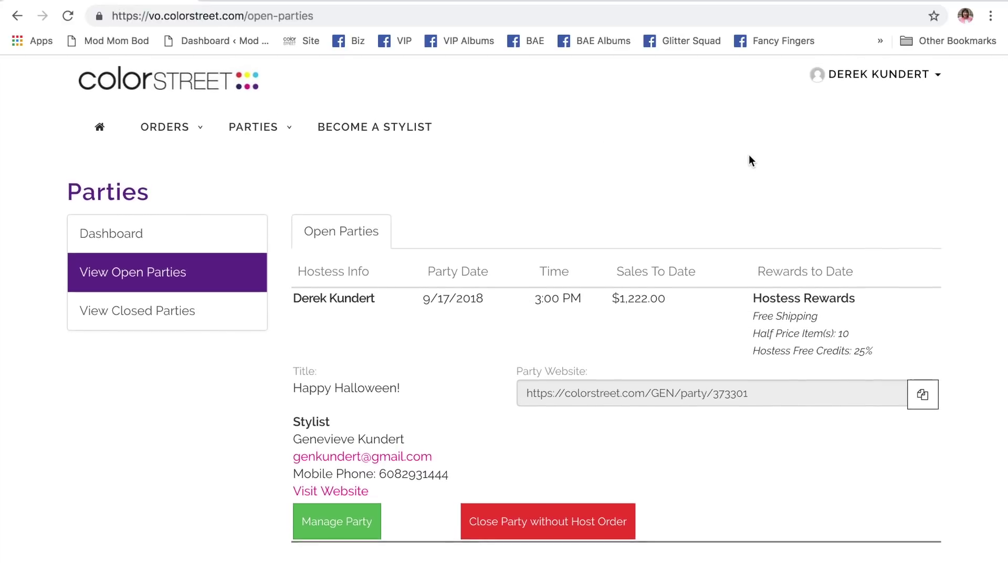
scroll(749, 155, "up", 1)
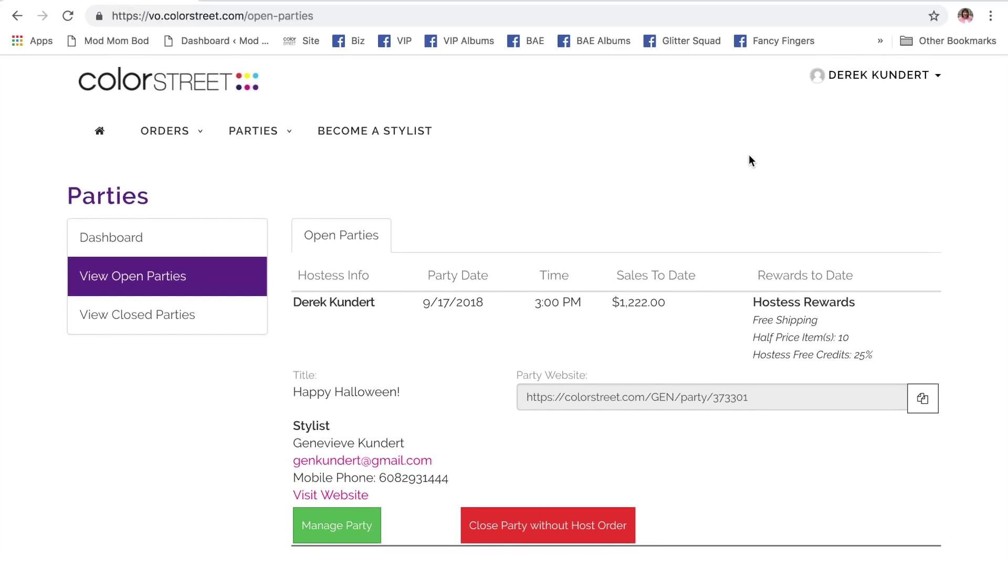
- Sign out and sign back in using the other saved stylist username
left_click(848, 80)
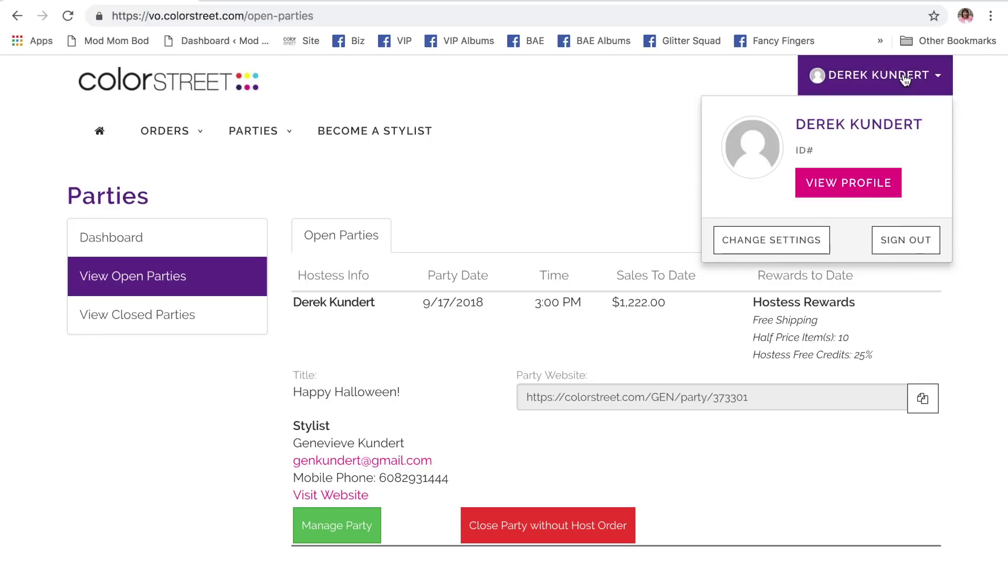
left_click(906, 241)
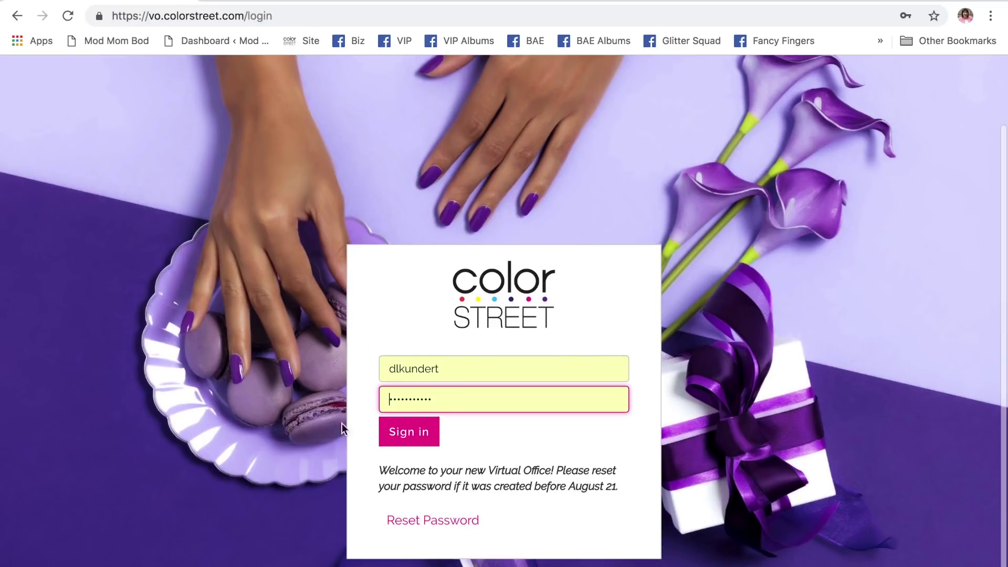
left_click(459, 365)
key("super+a")
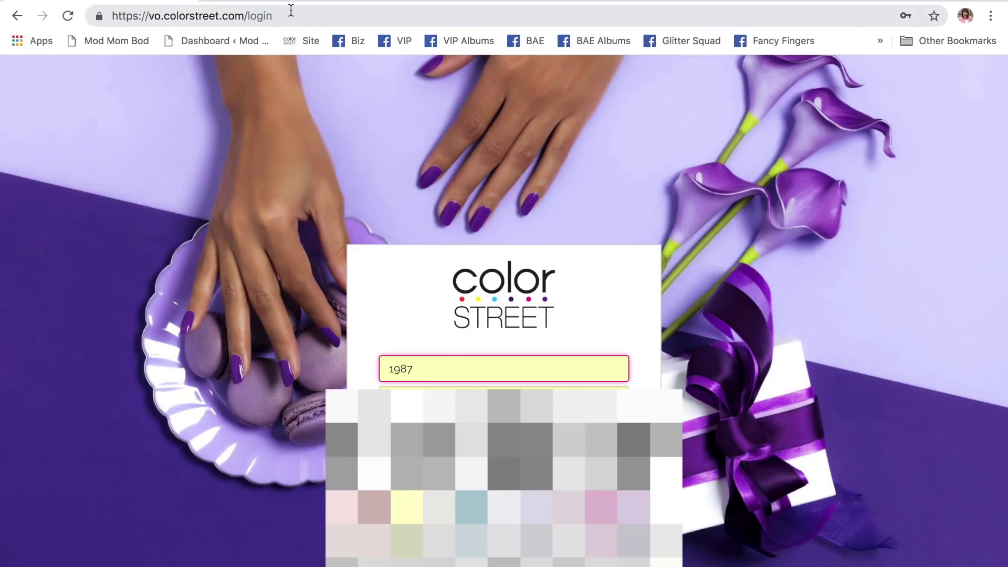
key("Return")
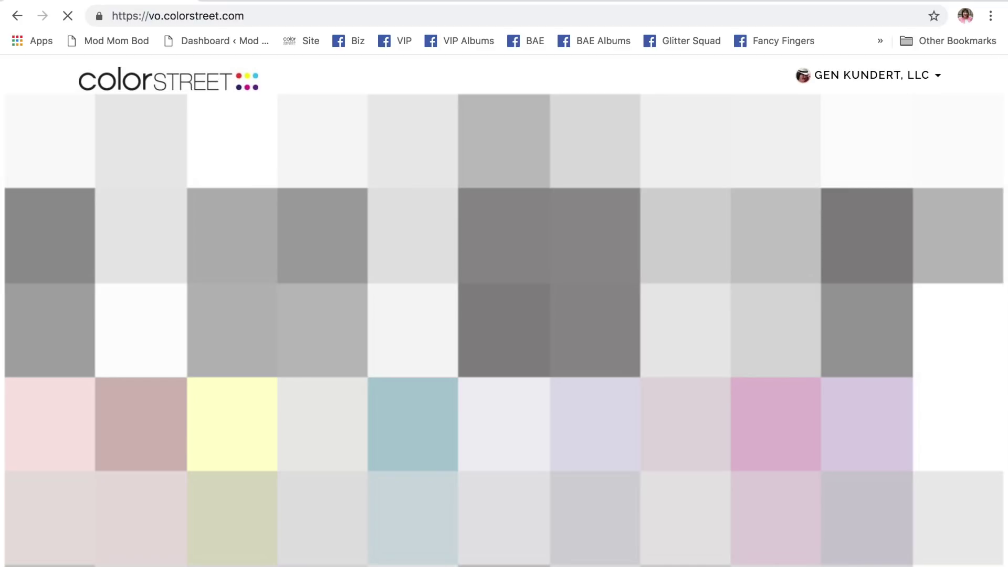
- Start a hostess order for Happy Halloween! and then cancel it
scroll(547, 356, "down", 3)
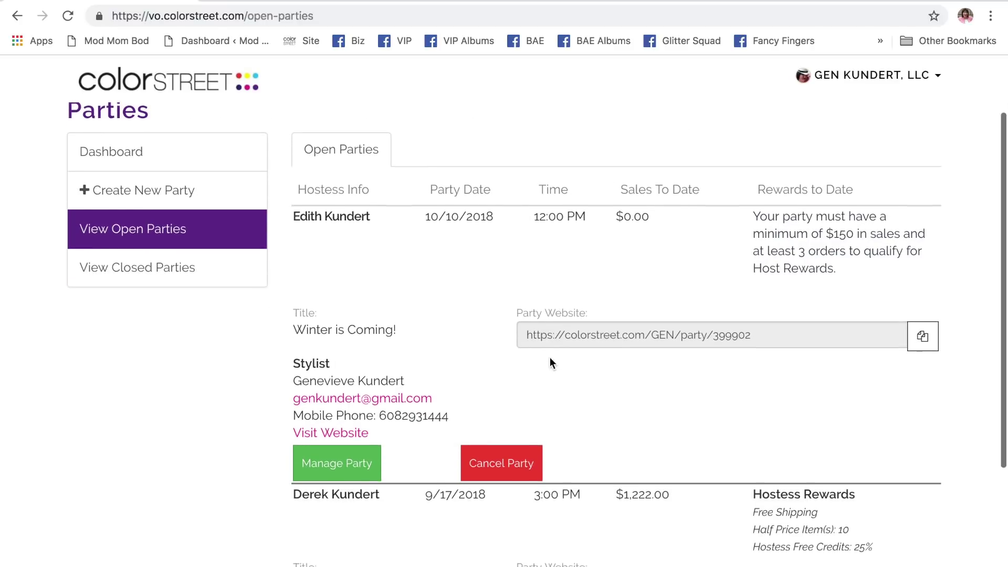
scroll(434, 322, "down", 1)
scroll(434, 326, "down", 4)
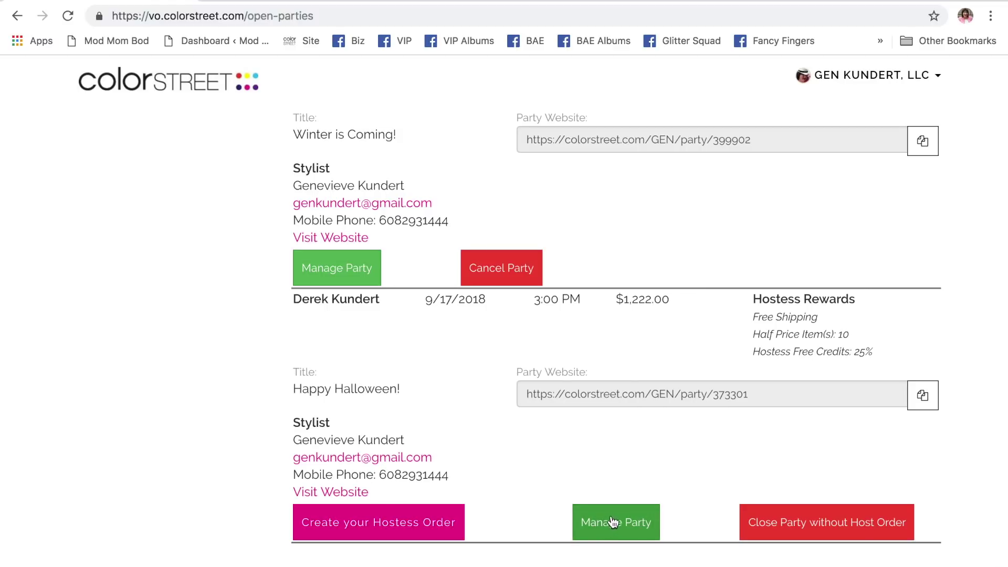
left_click(356, 534)
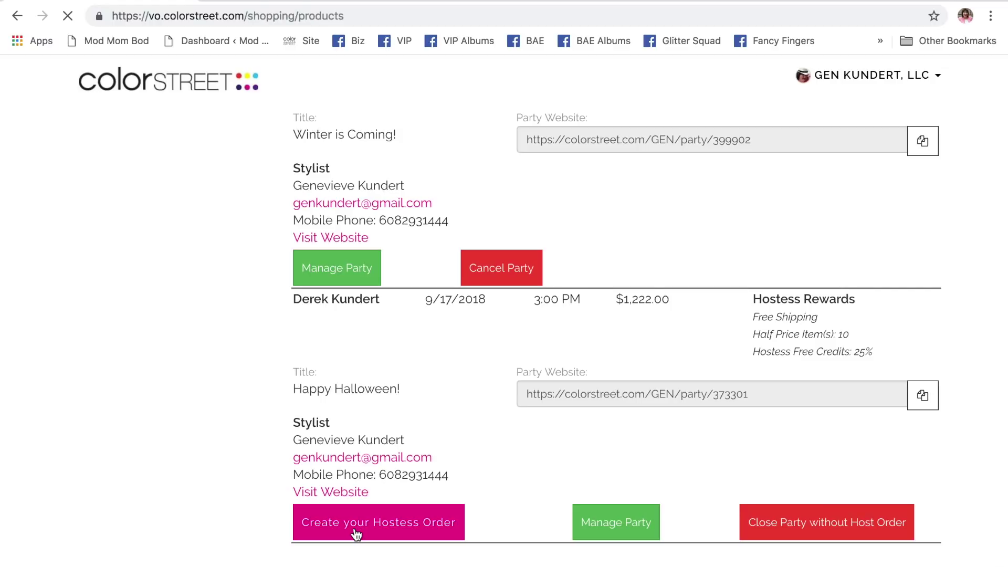
scroll(423, 448, "down", 1)
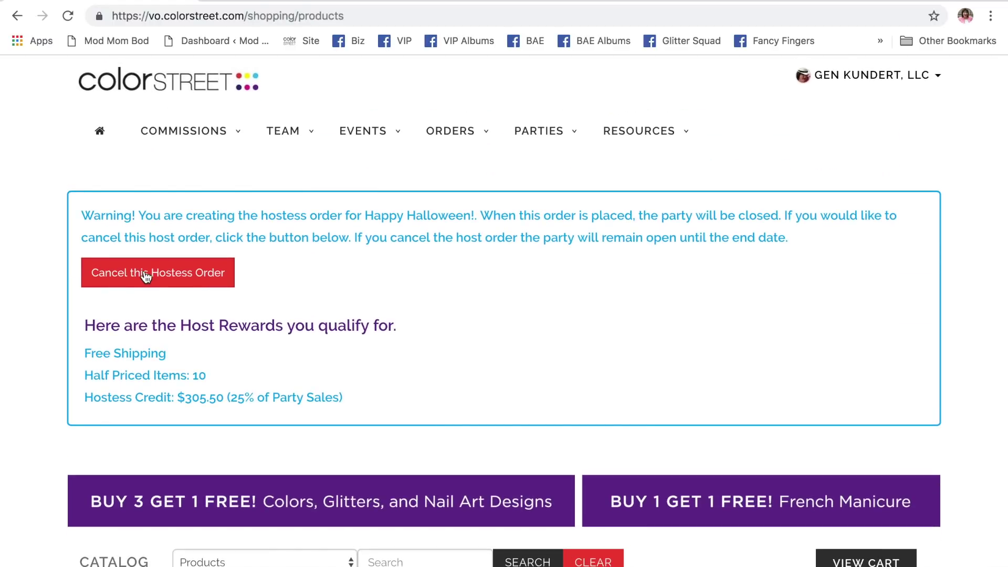
left_click(146, 277)
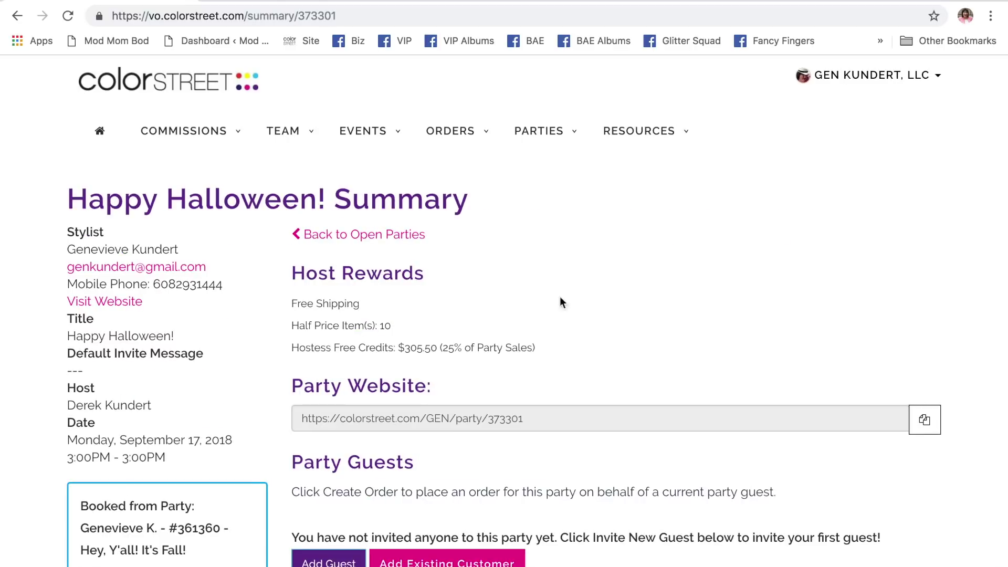
scroll(559, 241, "down", 6)
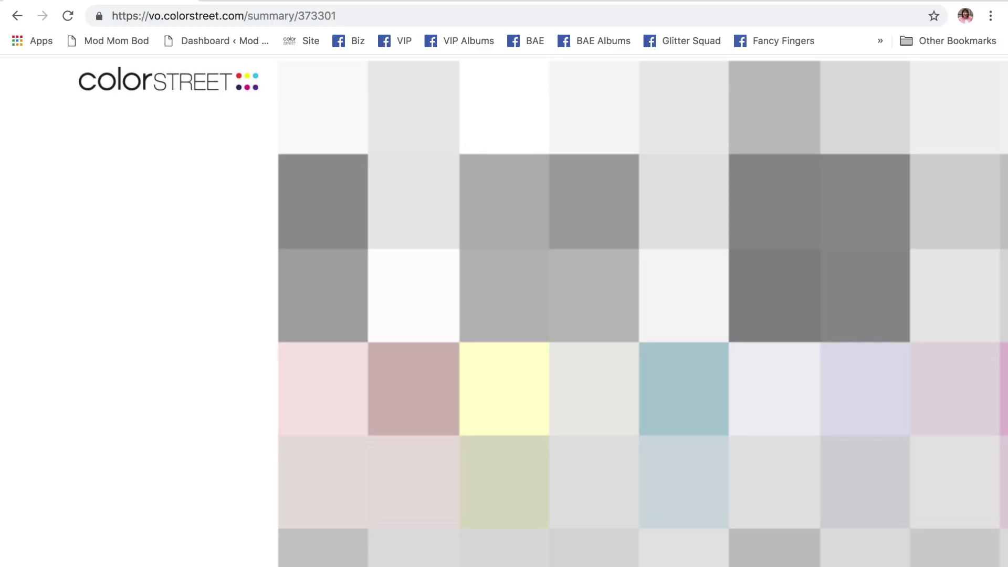
scroll(168, 315, "down", 7)
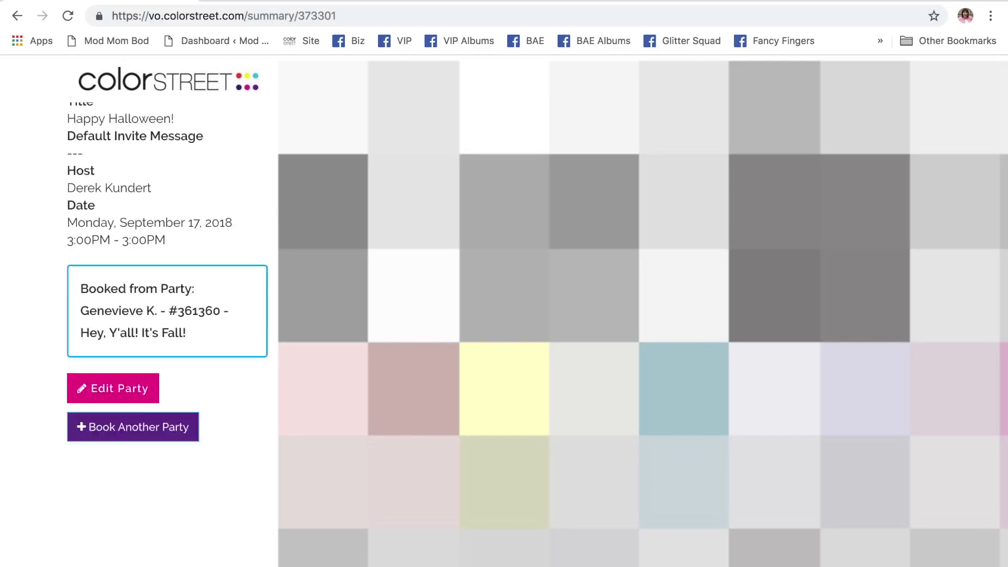
scroll(855, 198, "up", 5)
mouse_move(543, 142)
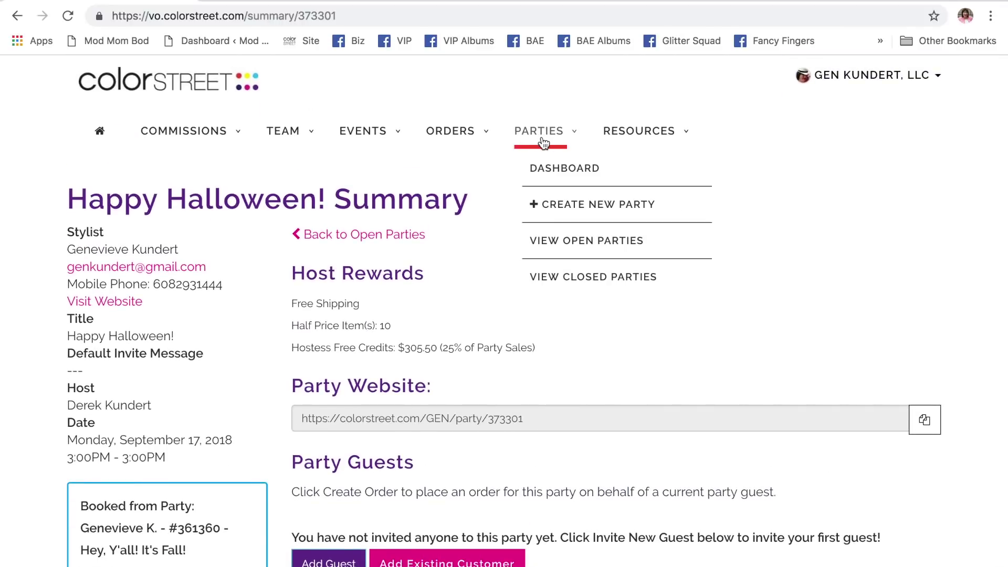
left_click(571, 240)
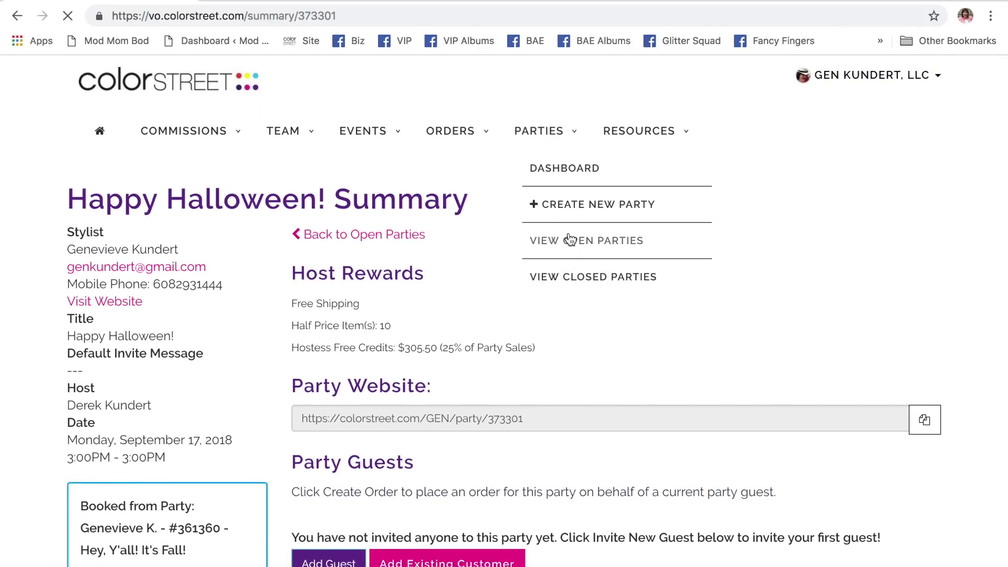
scroll(535, 436, "down", 7)
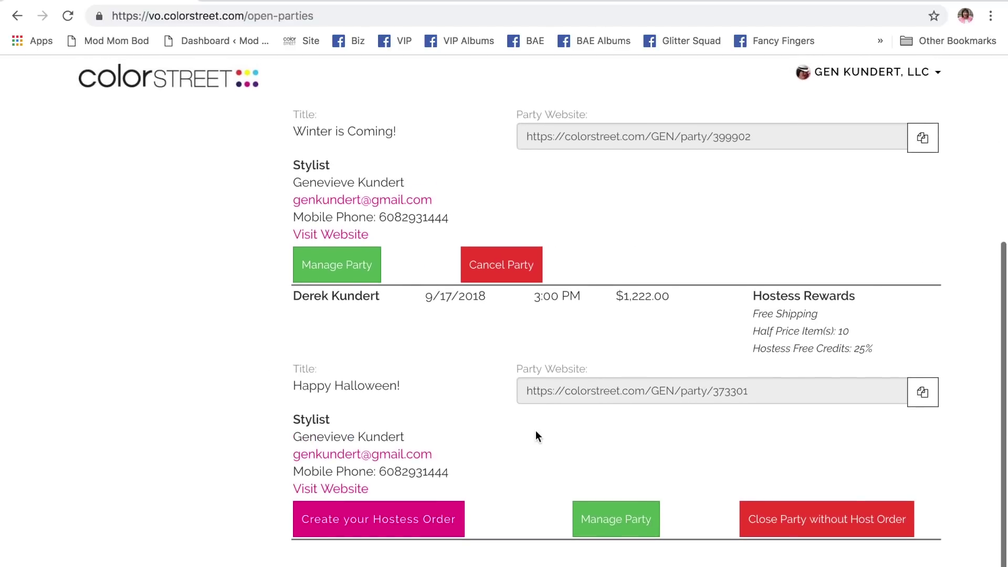
scroll(536, 431, "up", 1)
left_click(617, 523)
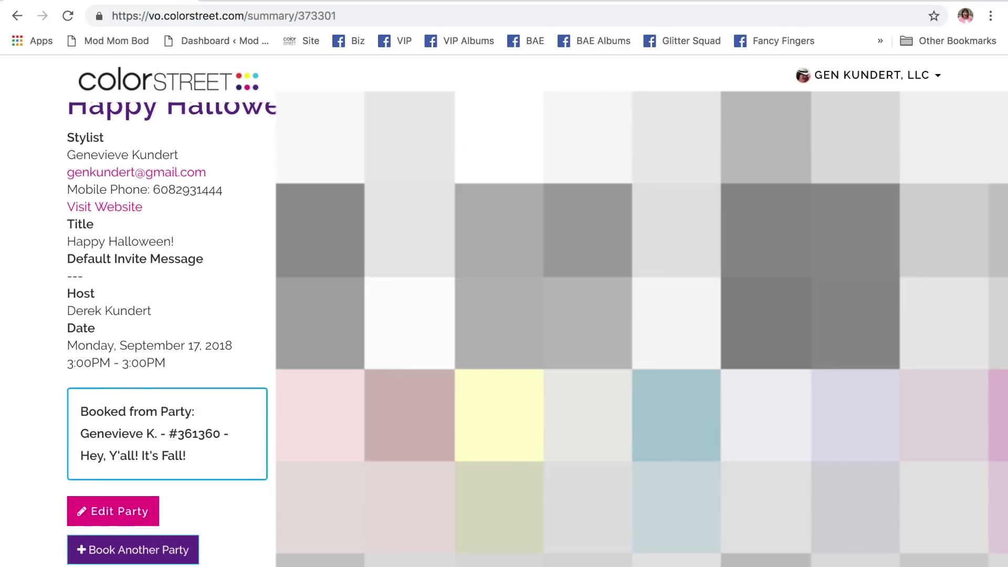
scroll(167, 315, "down", 5)
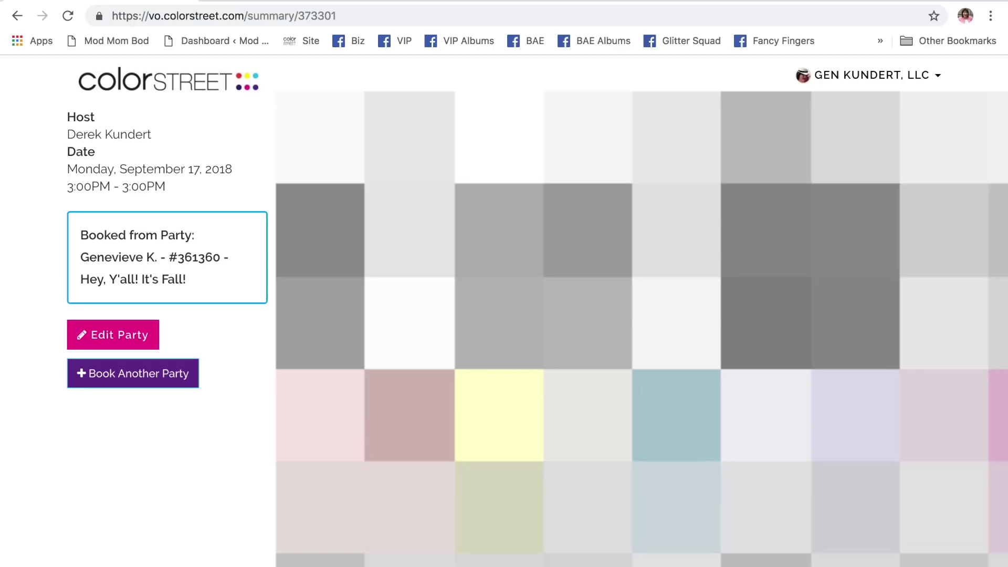
scroll(167, 315, "up", 3)
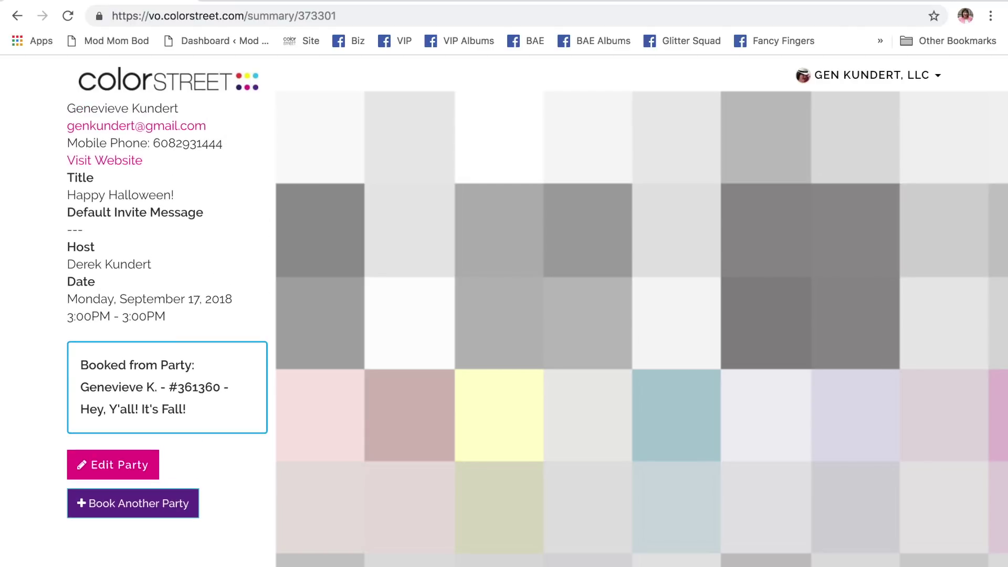
scroll(167, 315, "down", 7)
scroll(221, 521, "down", 5)
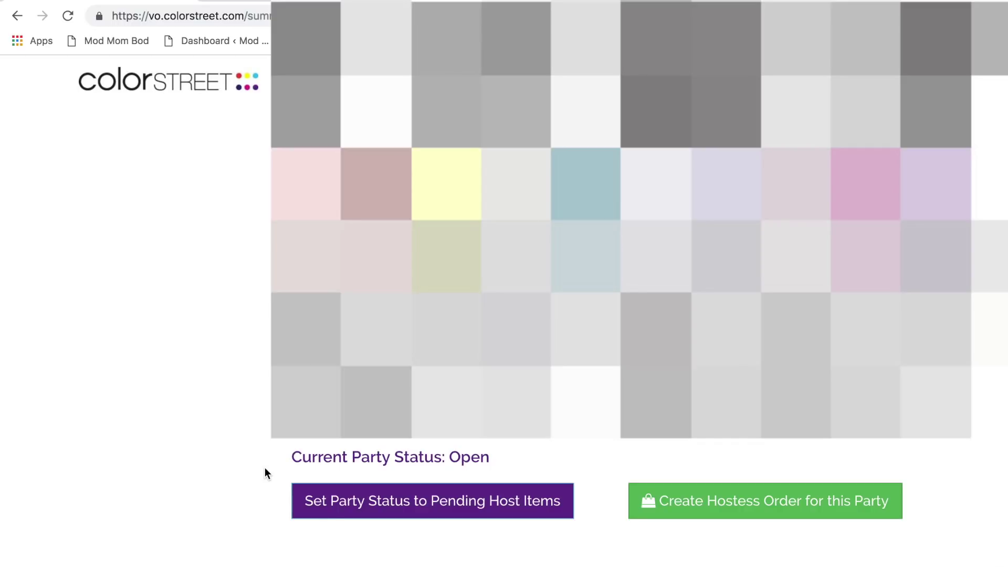
scroll(228, 266, "up", 3)
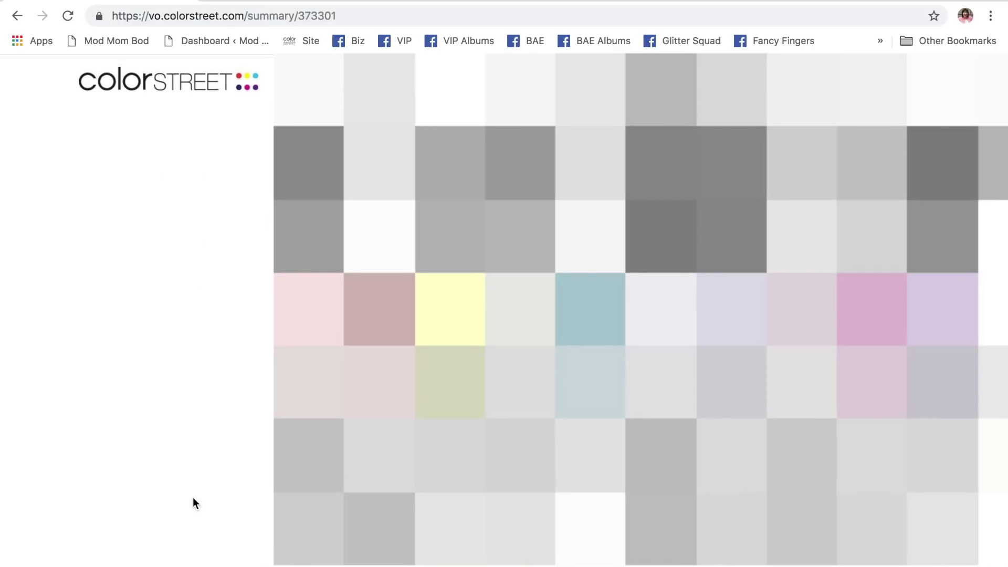
scroll(193, 503, "down", 3)
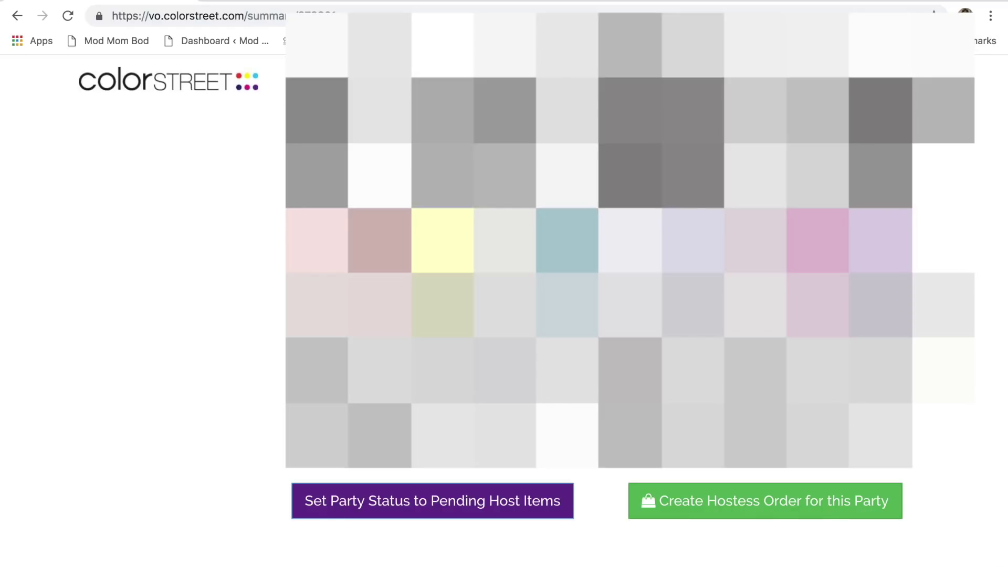
- Start a hostess order for the party and filter the catalog to Solid Colors
left_click(755, 509)
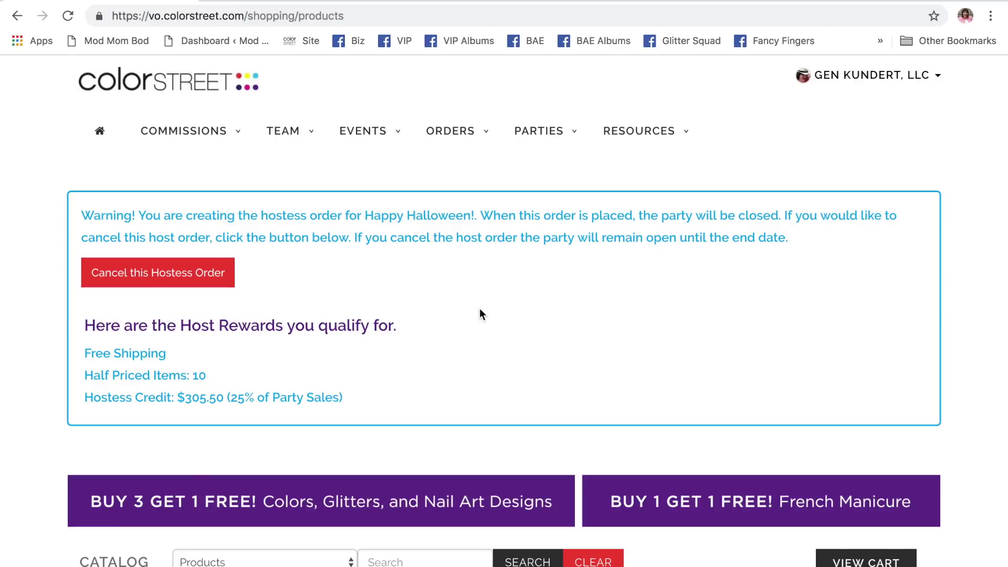
scroll(481, 314, "down", 7)
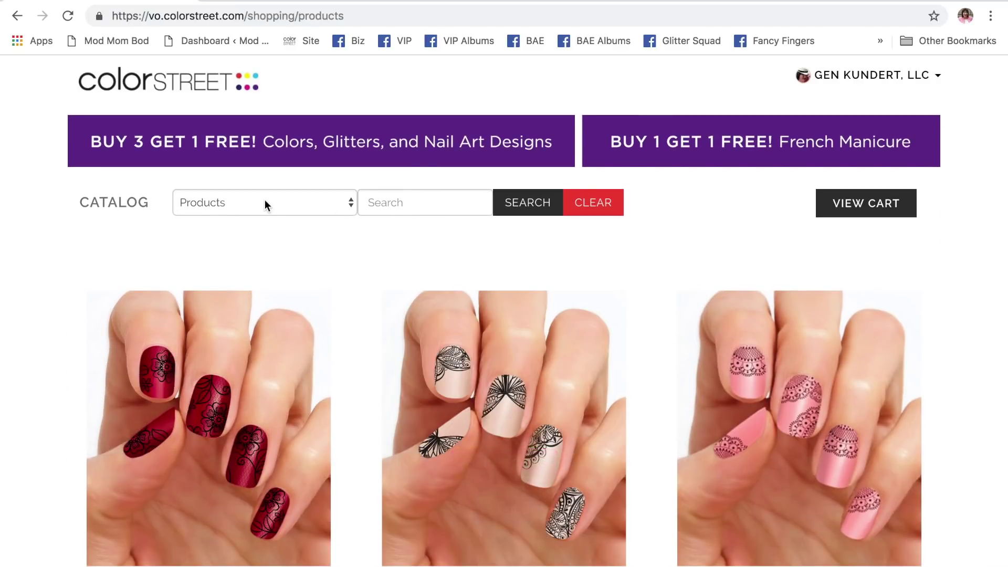
left_click(265, 201)
left_click(266, 219)
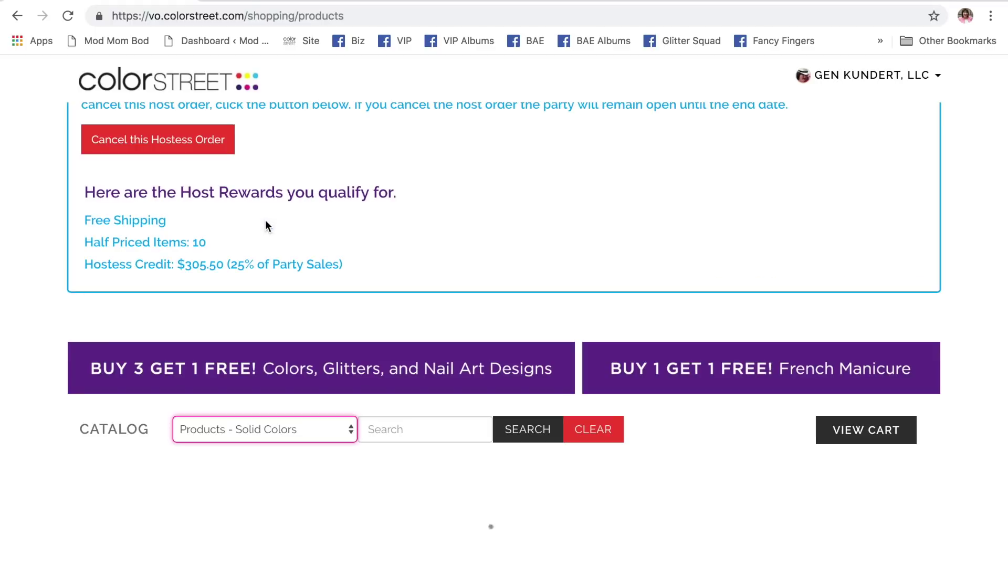
scroll(455, 210, "down", 6)
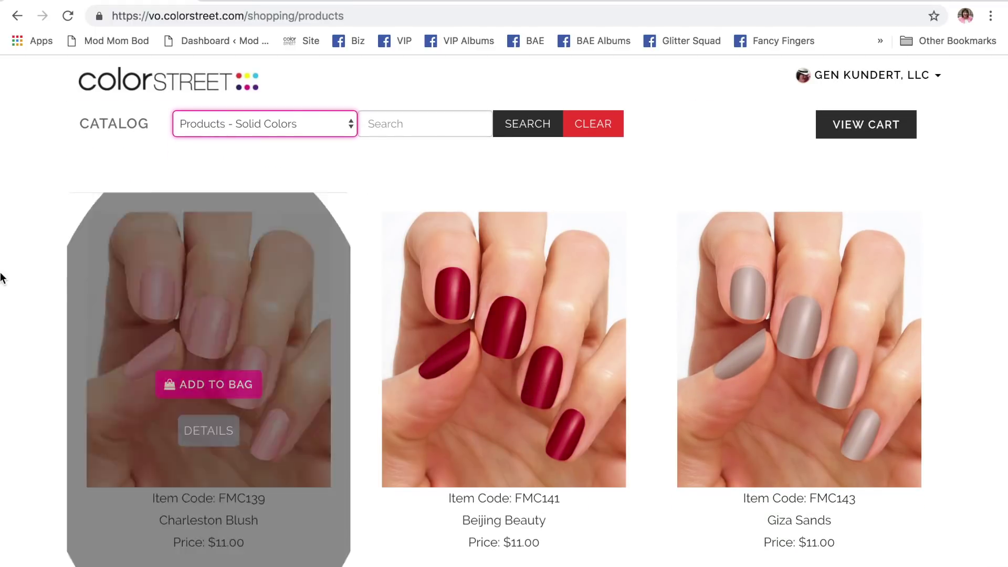
- Add two Charleston Blush and two Soleil Ballet to the order
left_click(204, 385)
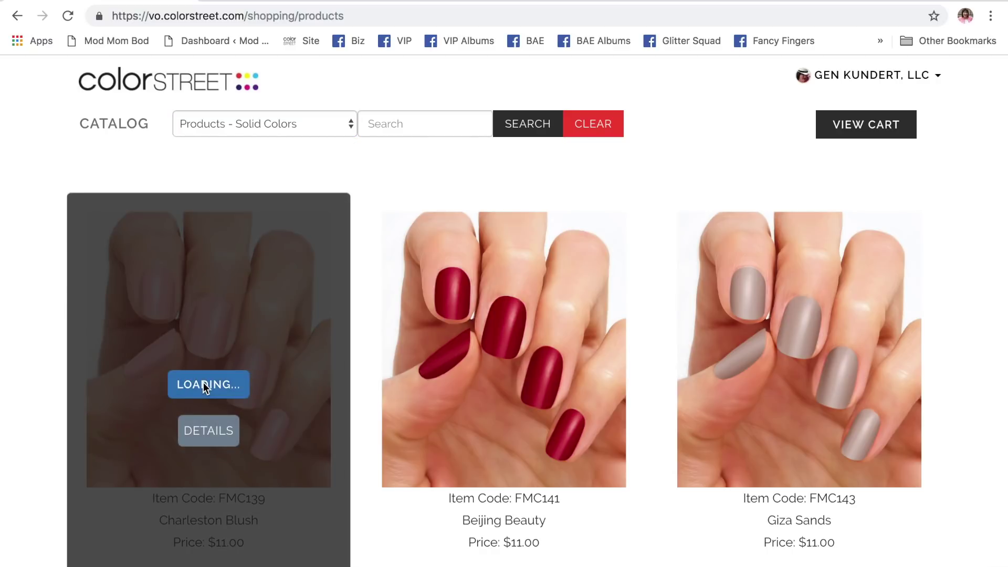
left_click(205, 385)
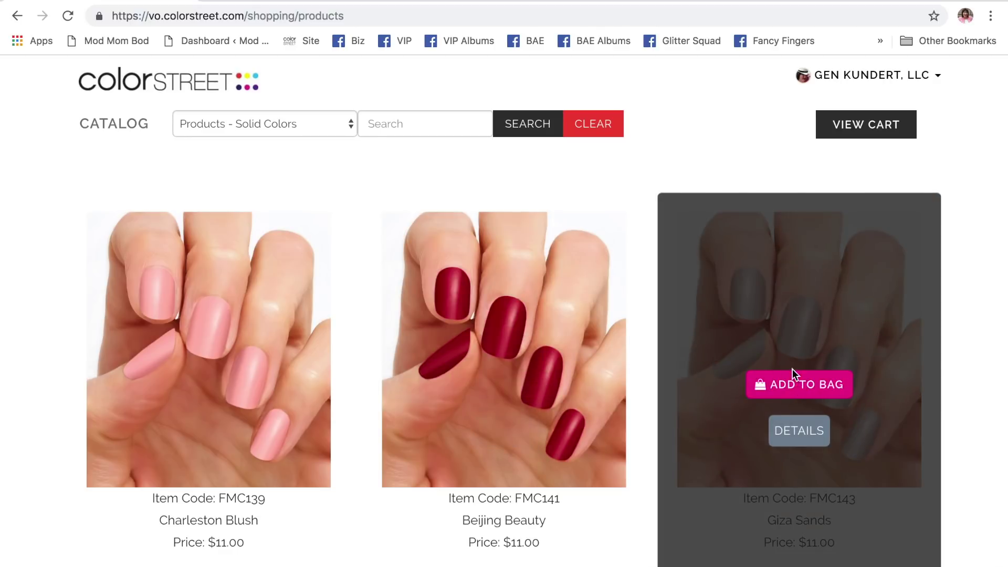
scroll(738, 298, "down", 8)
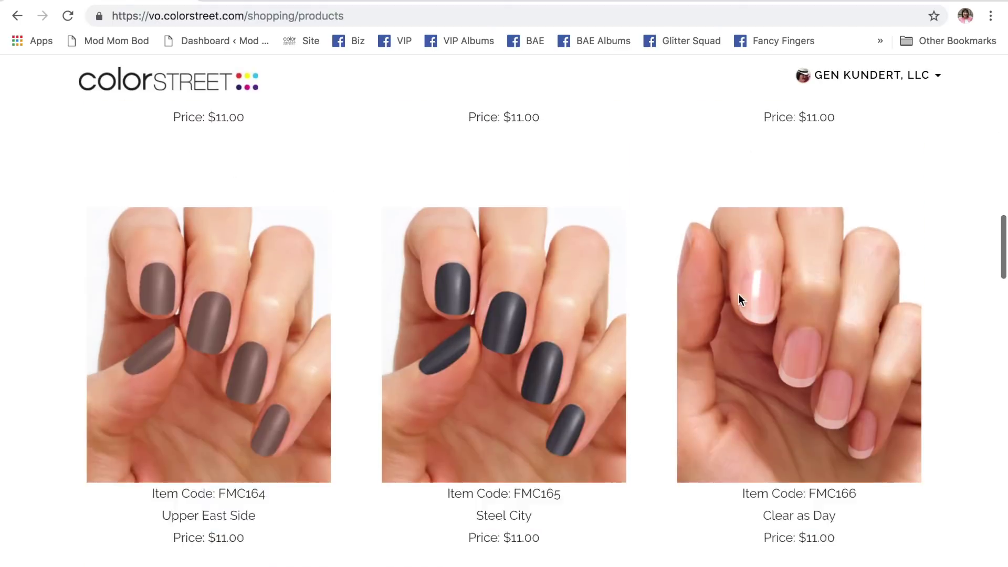
scroll(739, 298, "down", 15)
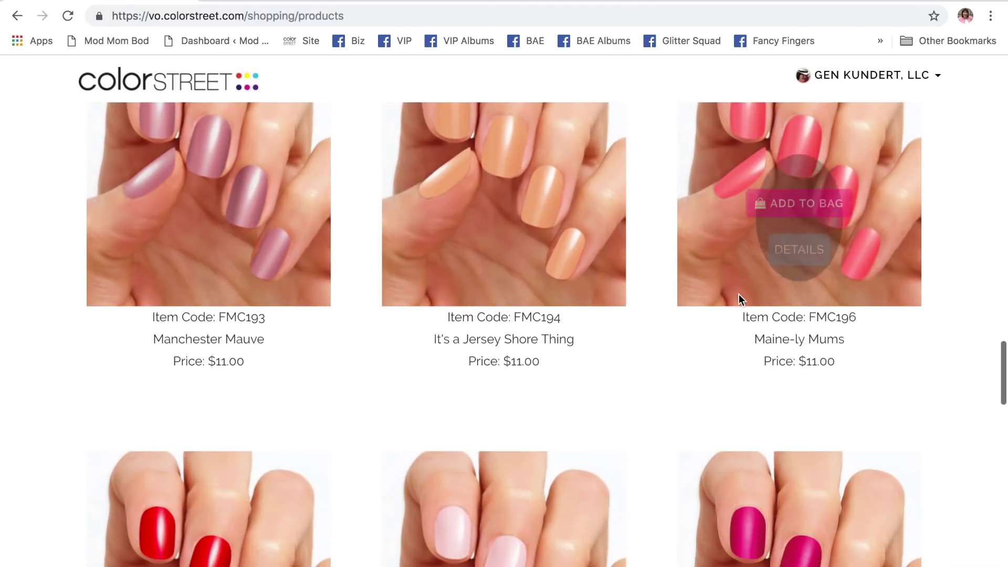
scroll(739, 298, "down", 7)
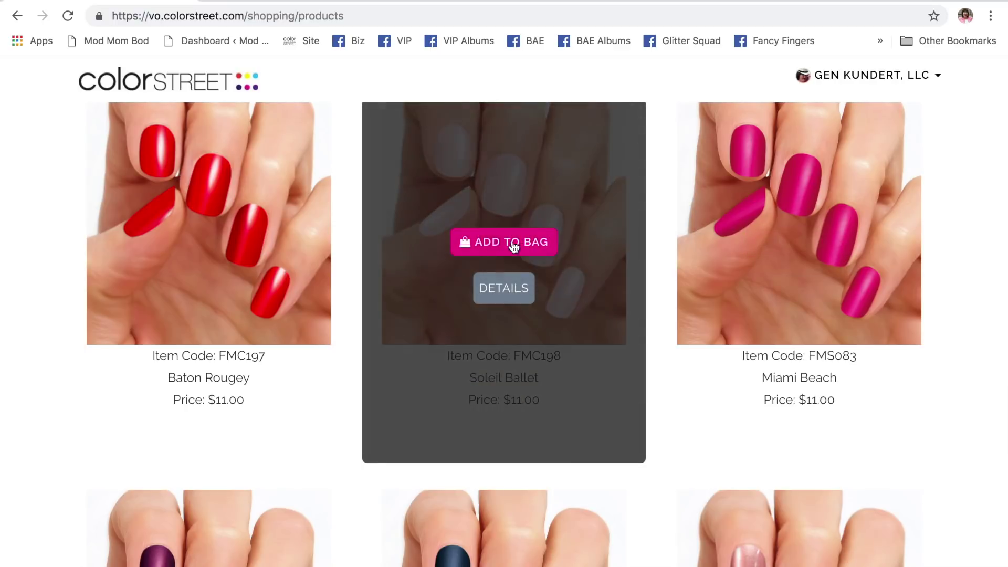
left_click(492, 243)
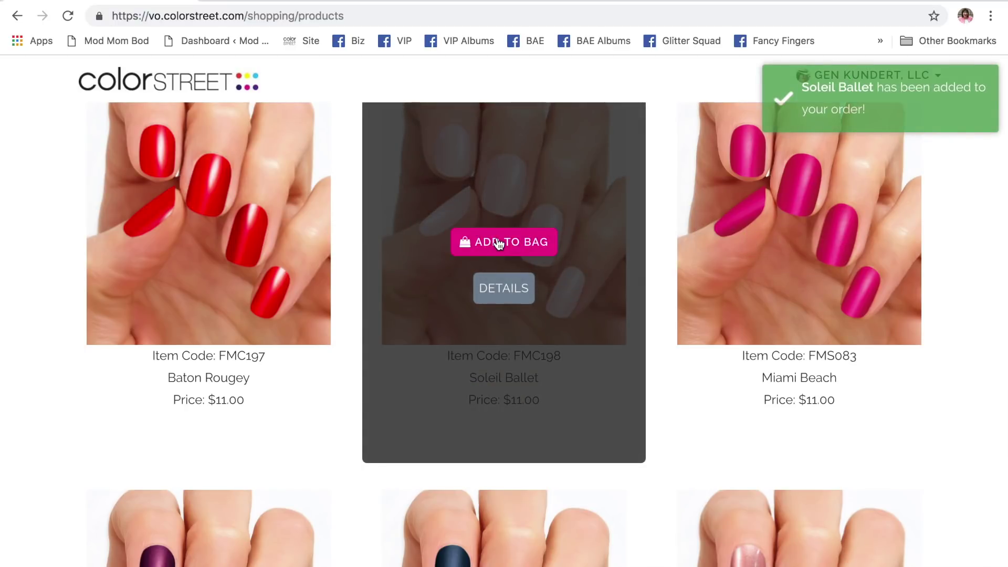
left_click(498, 244)
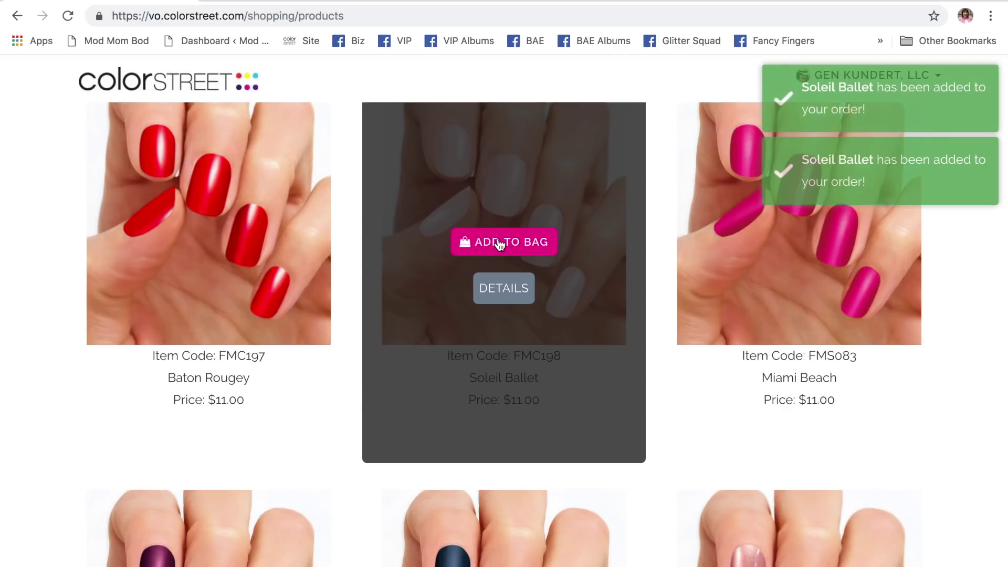
- Add one Windy City to the order
scroll(343, 210, "up", 3)
scroll(343, 206, "up", 15)
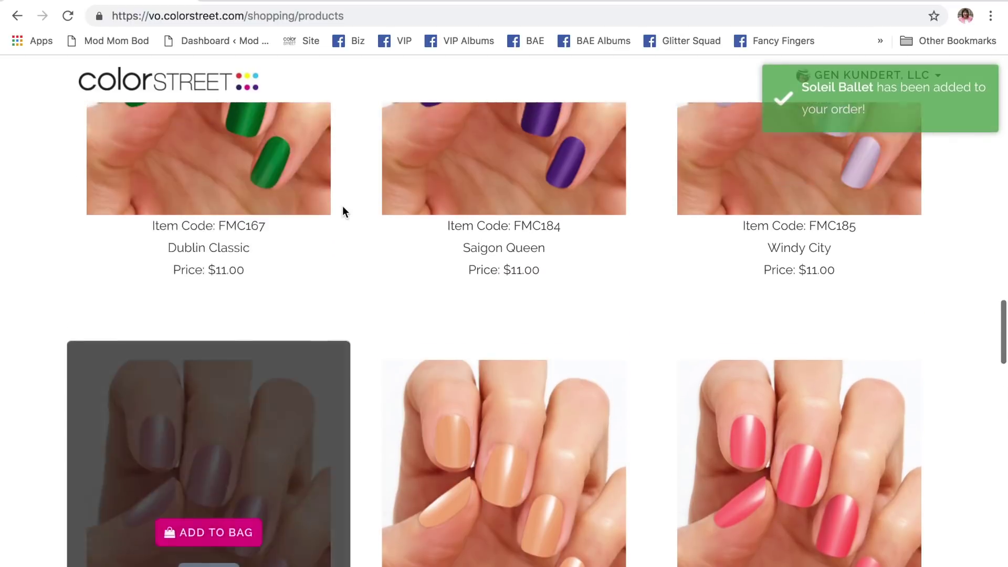
scroll(343, 206, "down", 20)
scroll(342, 209, "down", 5)
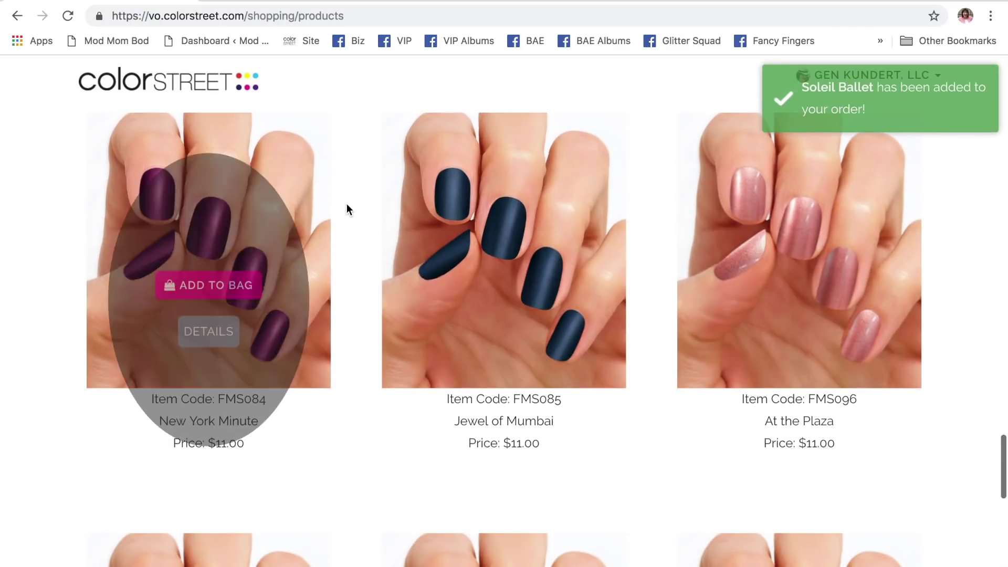
mouse_move(812, 247)
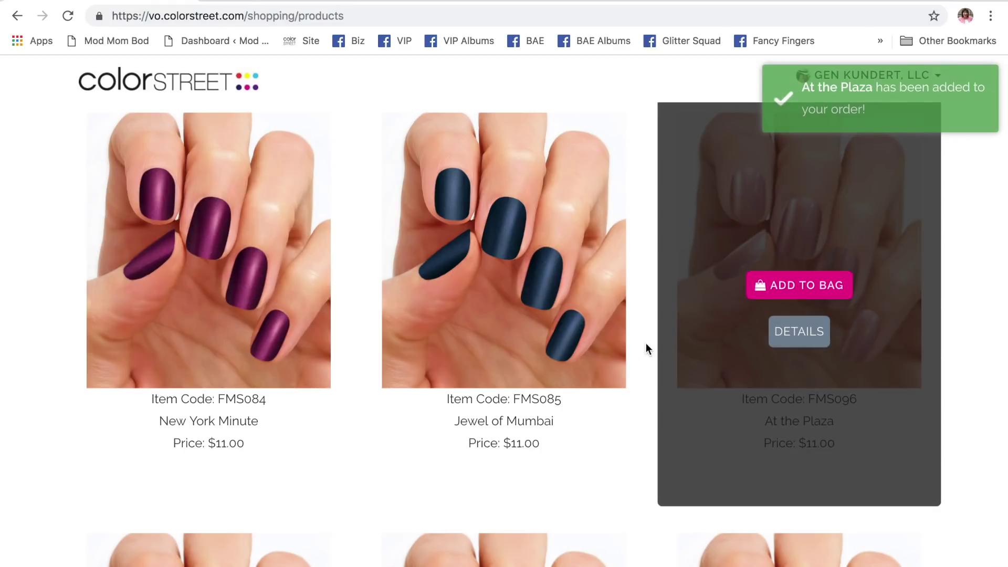
scroll(640, 348, "down", 20)
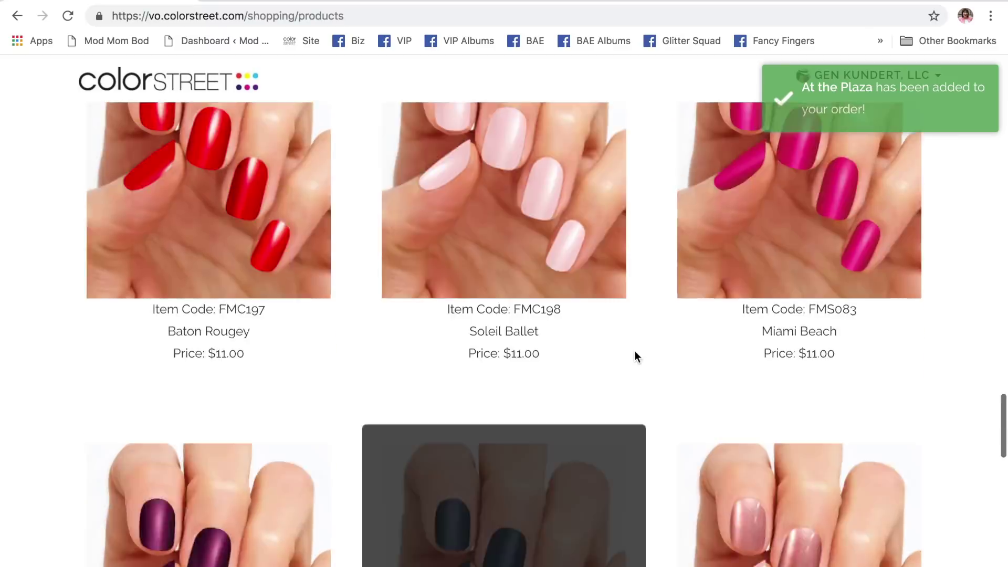
scroll(634, 352, "down", 13)
scroll(635, 352, "up", 9)
scroll(635, 351, "down", 3)
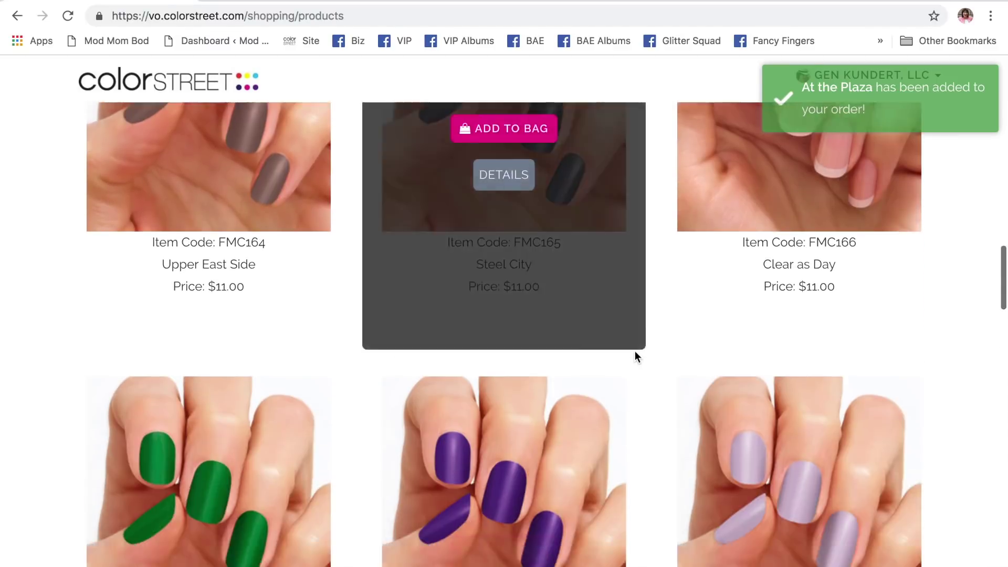
scroll(635, 352, "down", 4)
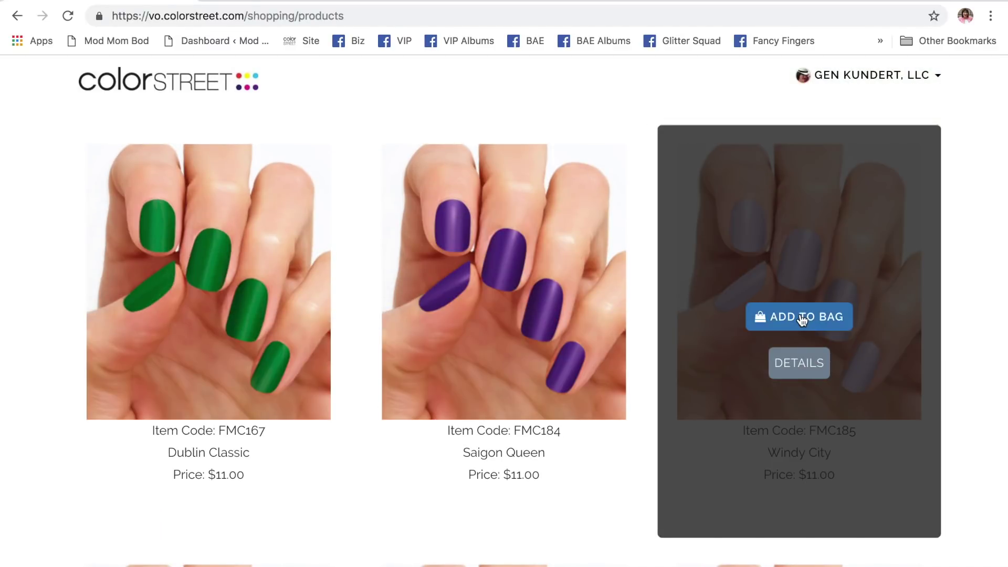
left_click(801, 320)
- Add Upper East Side, London Calling and New York Minute to the order
scroll(442, 298, "down", 8)
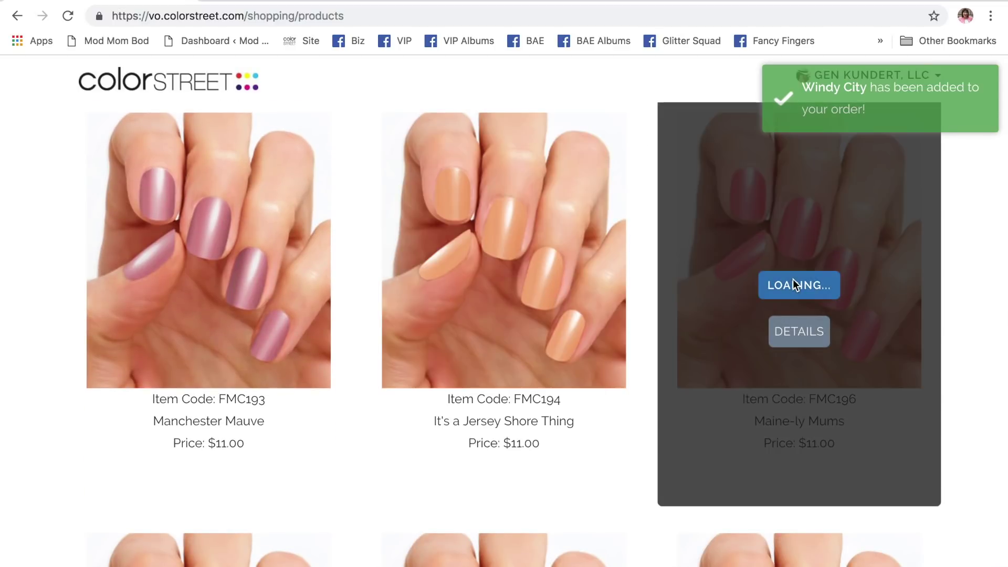
scroll(558, 336, "down", 6)
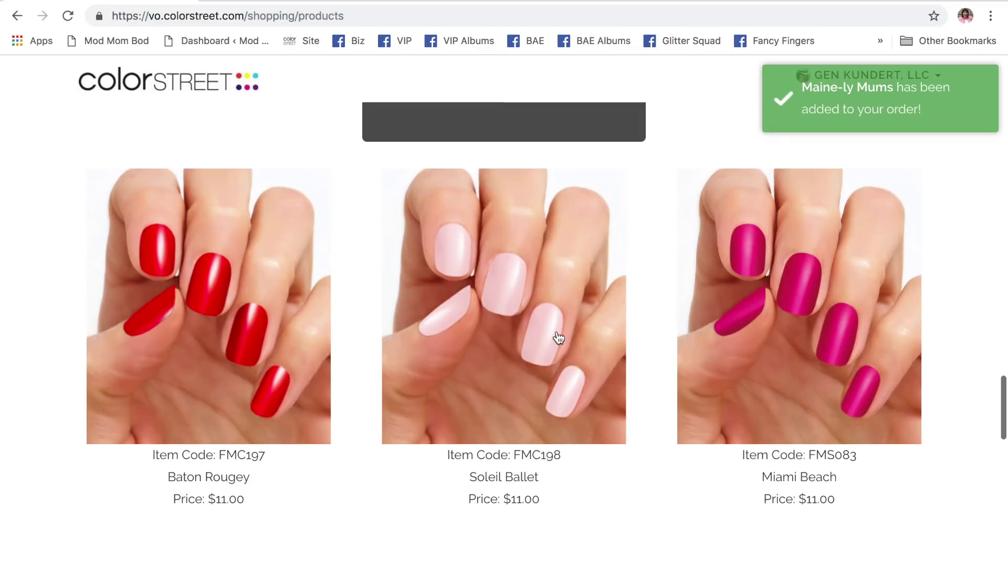
scroll(558, 337, "down", 1)
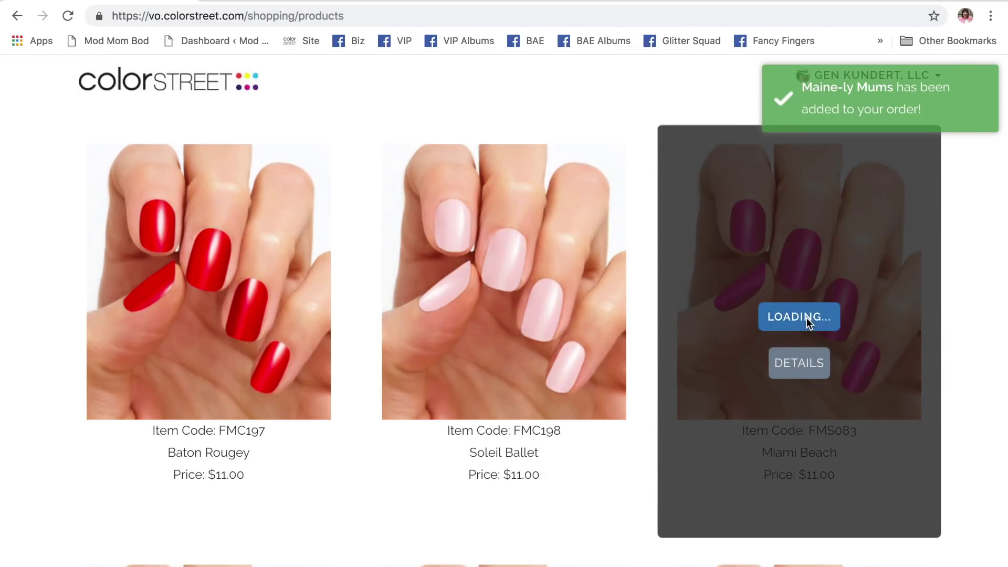
scroll(524, 264, "up", 10)
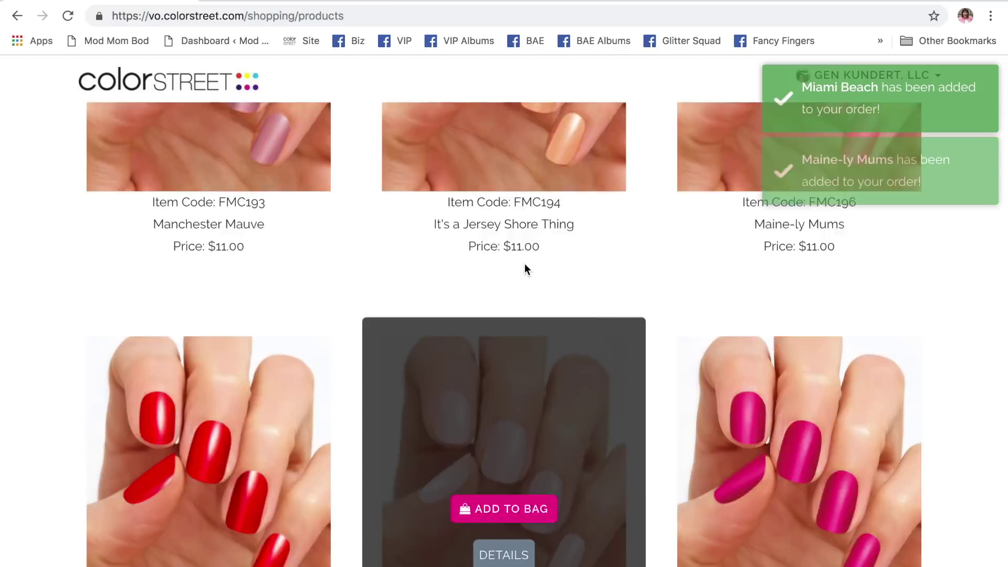
scroll(524, 263, "up", 20)
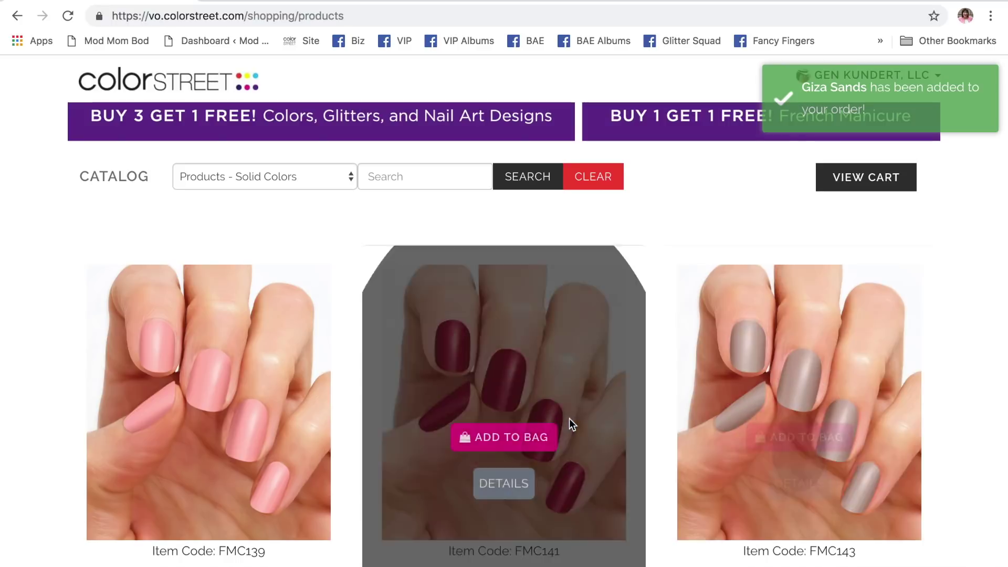
scroll(569, 420, "down", 10)
scroll(569, 420, "down", 5)
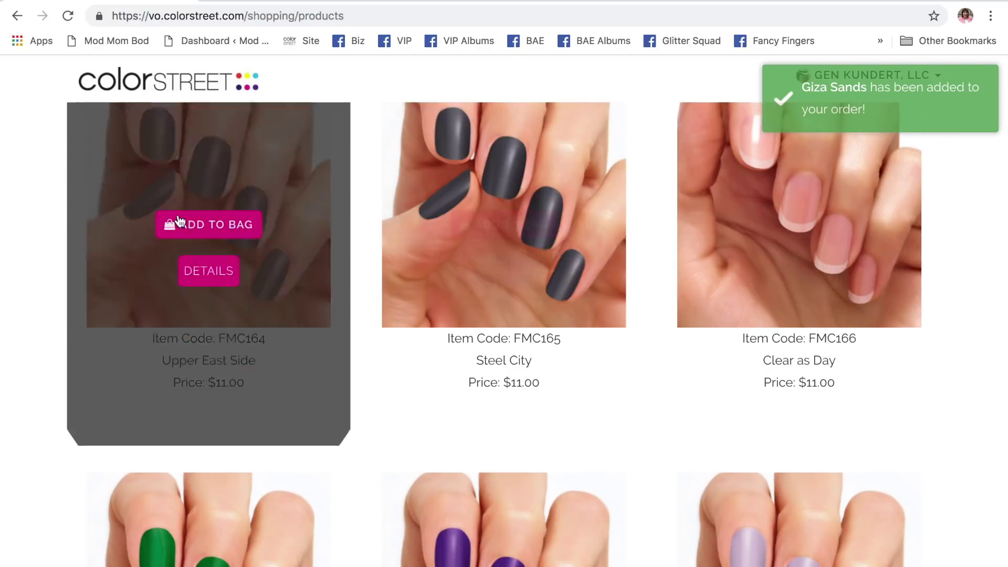
left_click(190, 226)
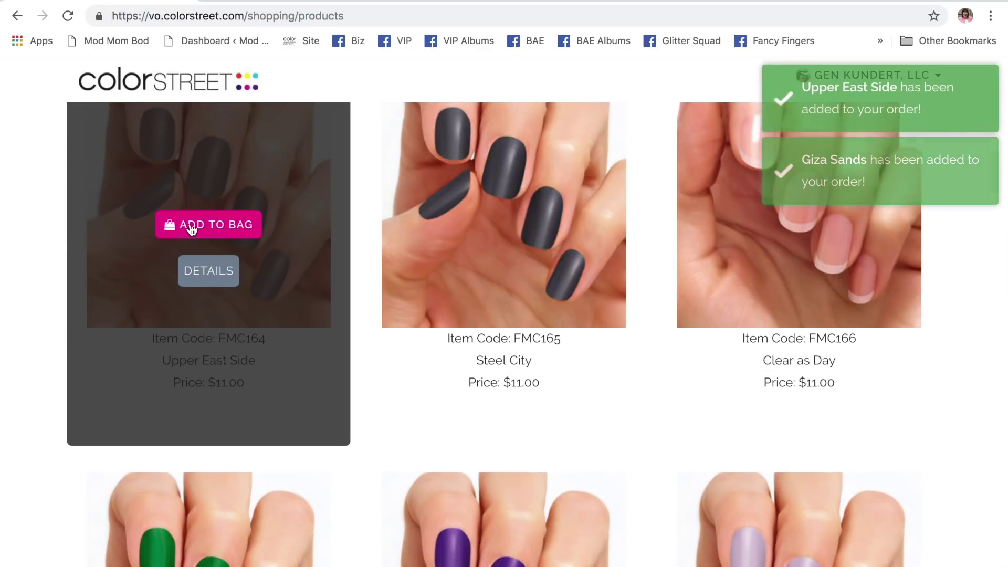
scroll(394, 348, "down", 20)
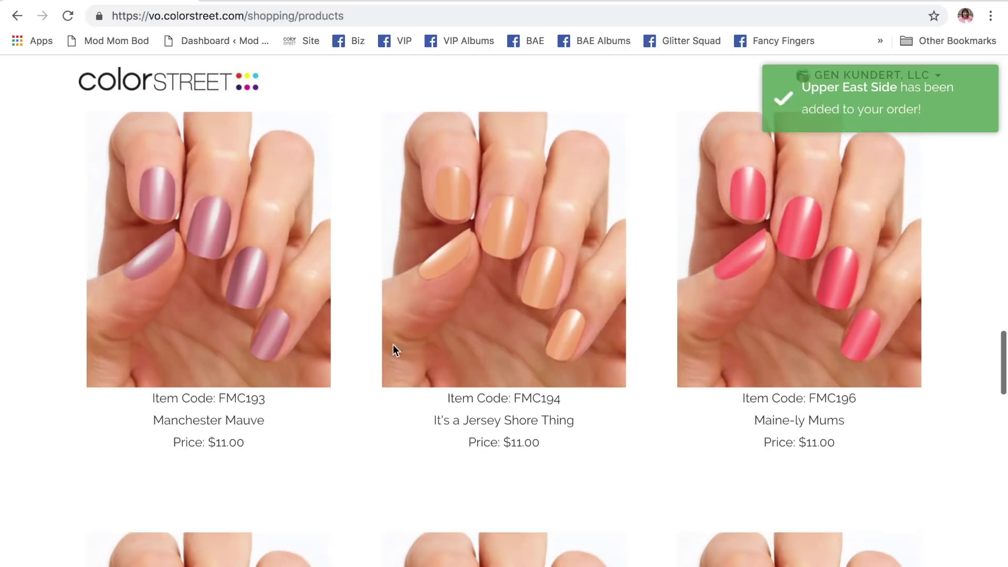
scroll(393, 344, "down", 8)
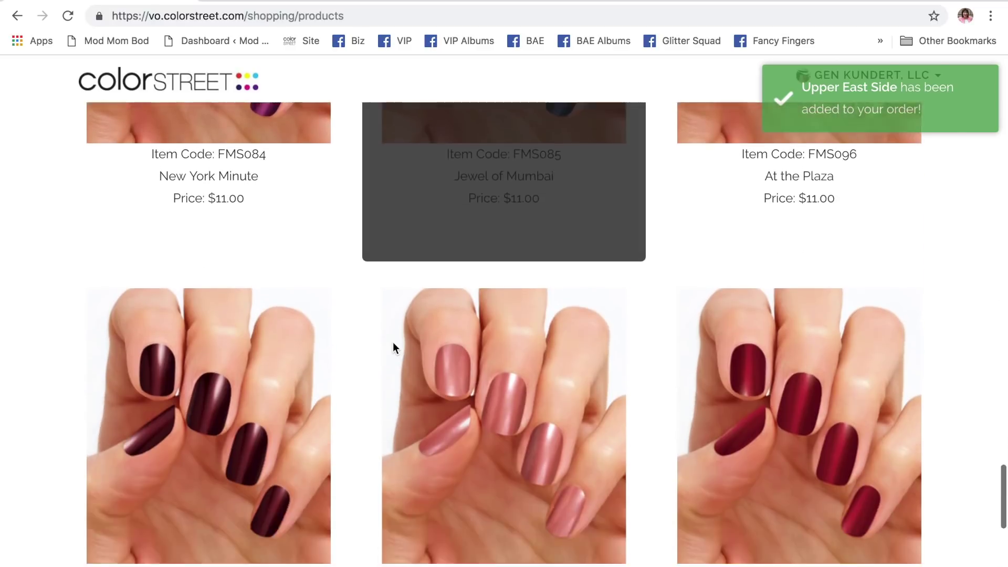
scroll(744, 356, "down", 8)
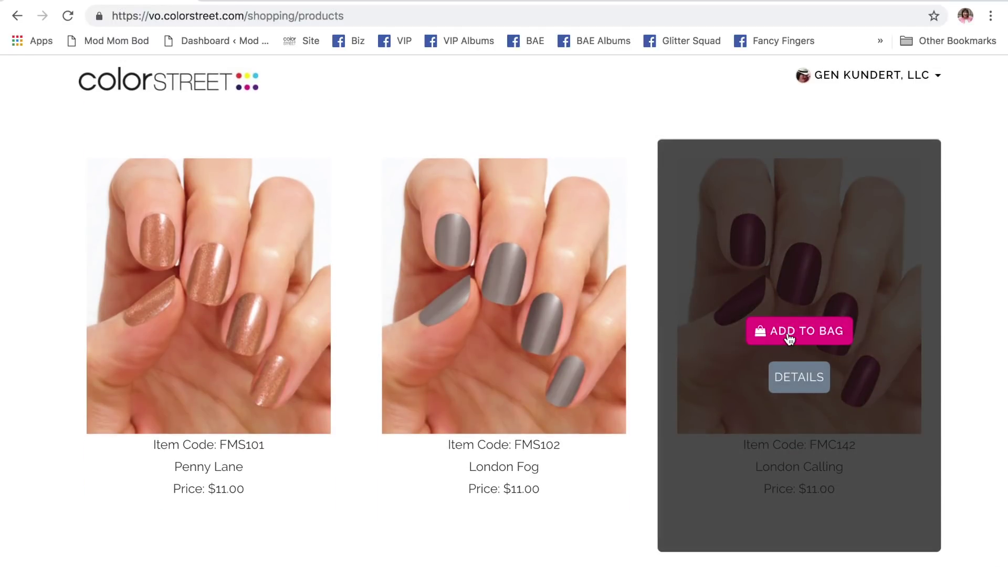
left_click(789, 335)
scroll(563, 252, "up", 6)
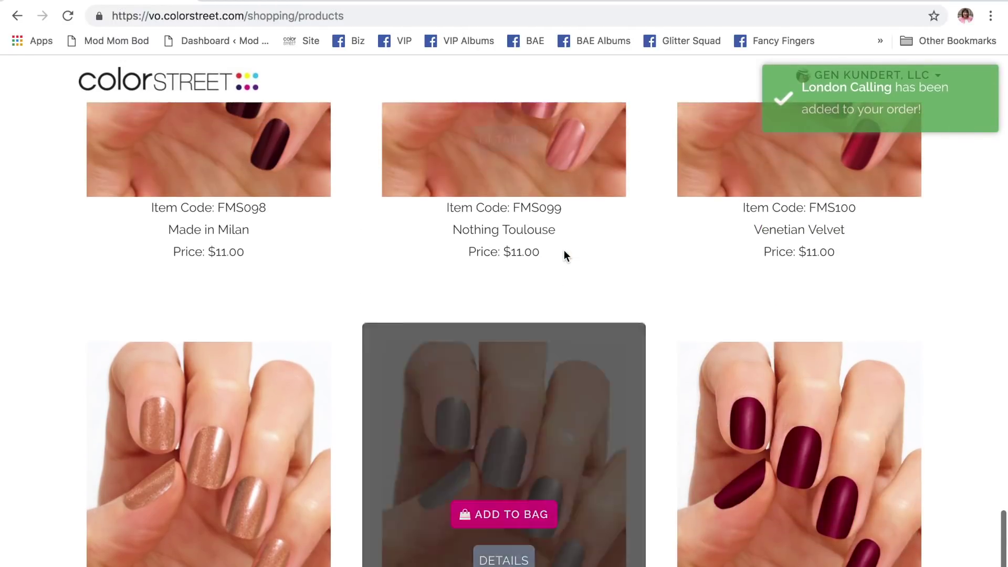
scroll(564, 255, "up", 8)
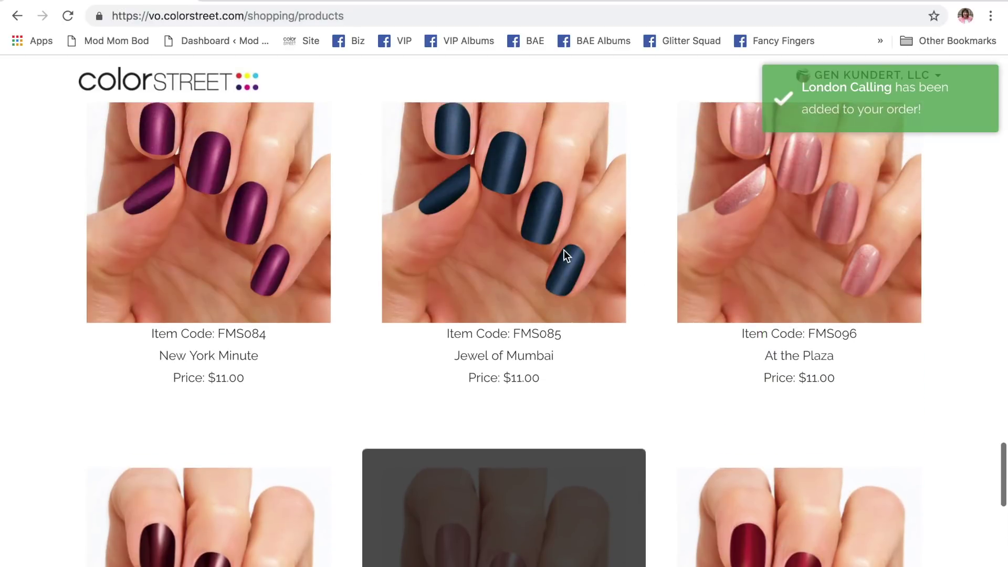
scroll(564, 255, "up", 1)
mouse_move(203, 226)
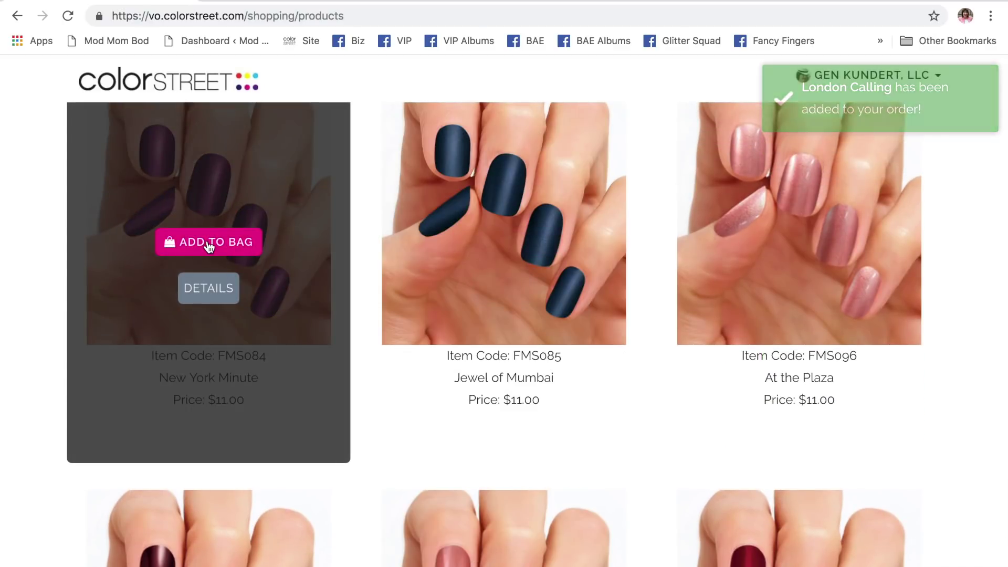
left_click(208, 242)
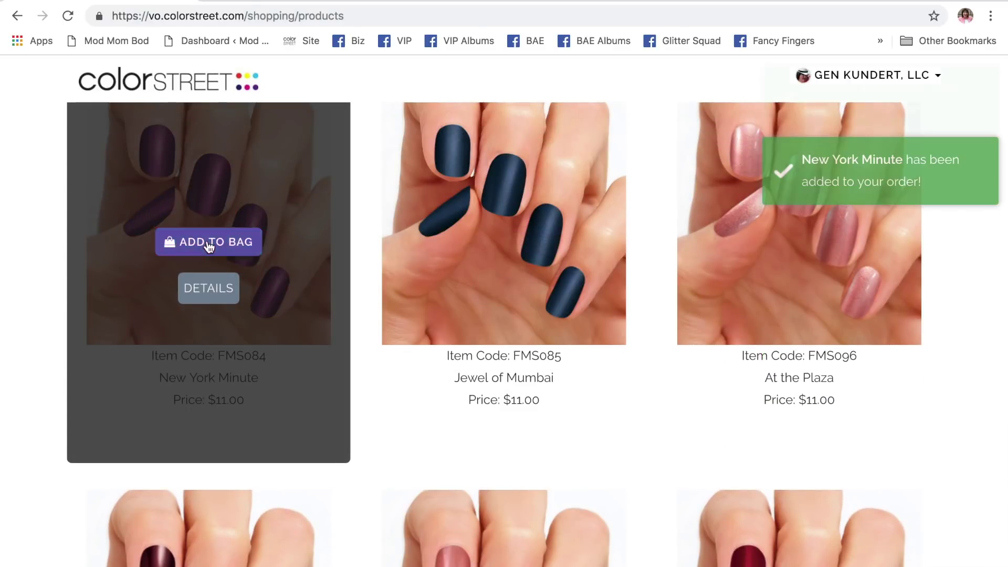
- Add two Steel City sets to the order
scroll(440, 332, "down", 12)
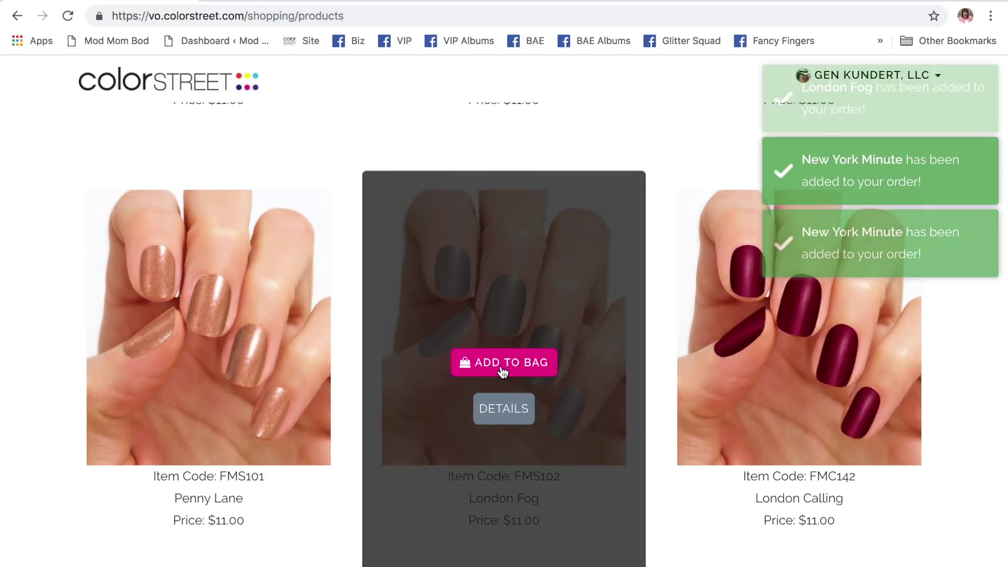
scroll(527, 323, "up", 15)
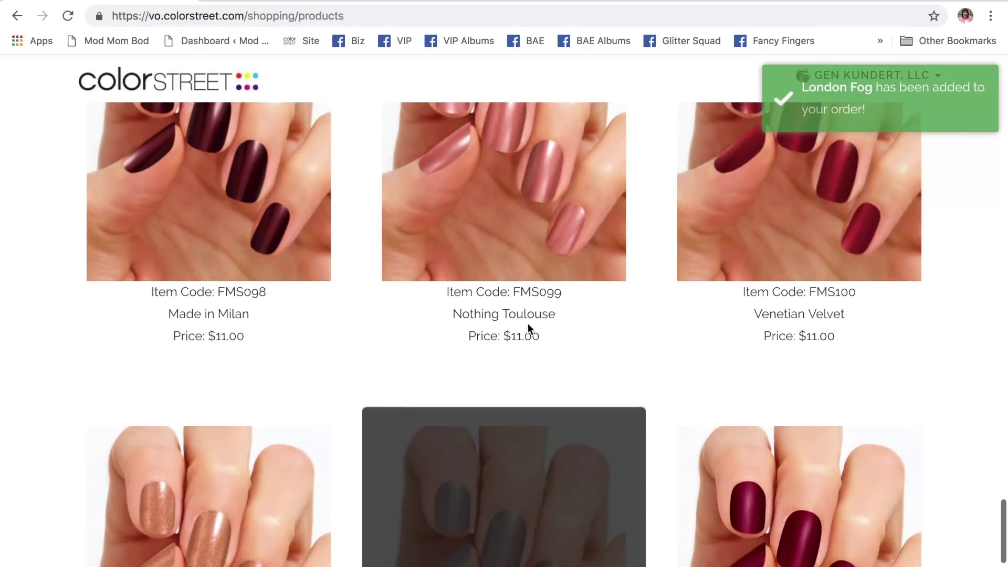
scroll(528, 323, "up", 20)
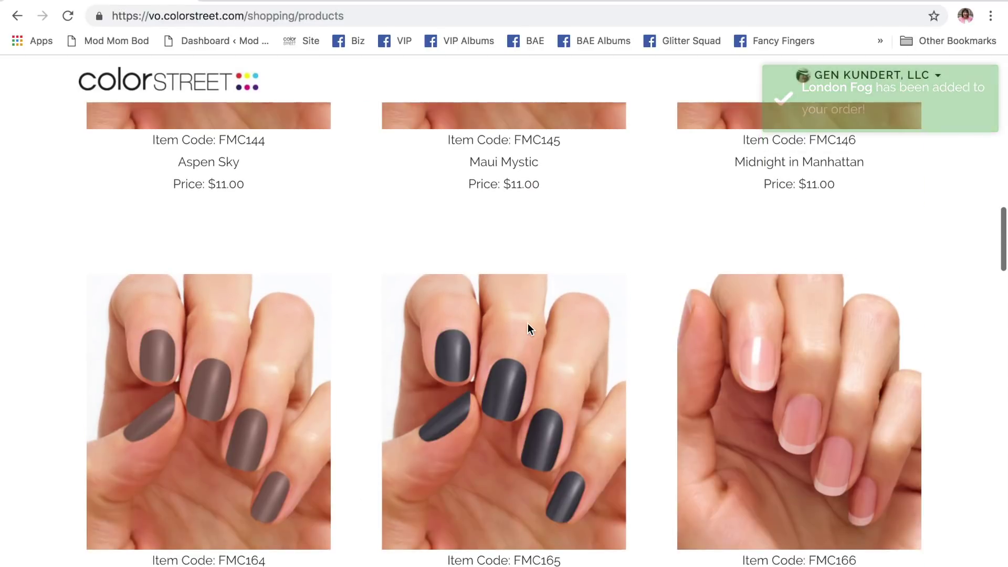
mouse_move(528, 323)
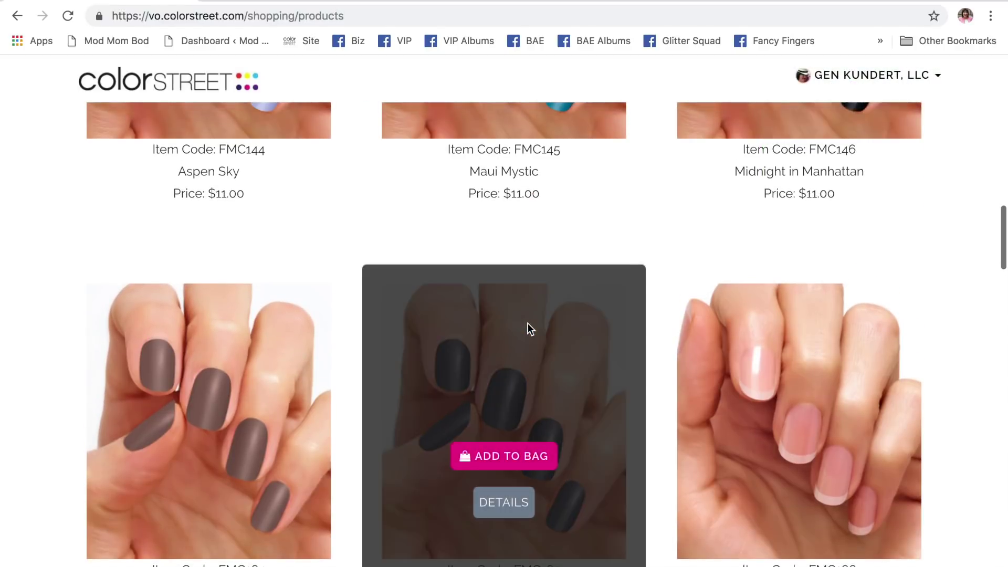
scroll(528, 326, "down", 1)
left_click(496, 409)
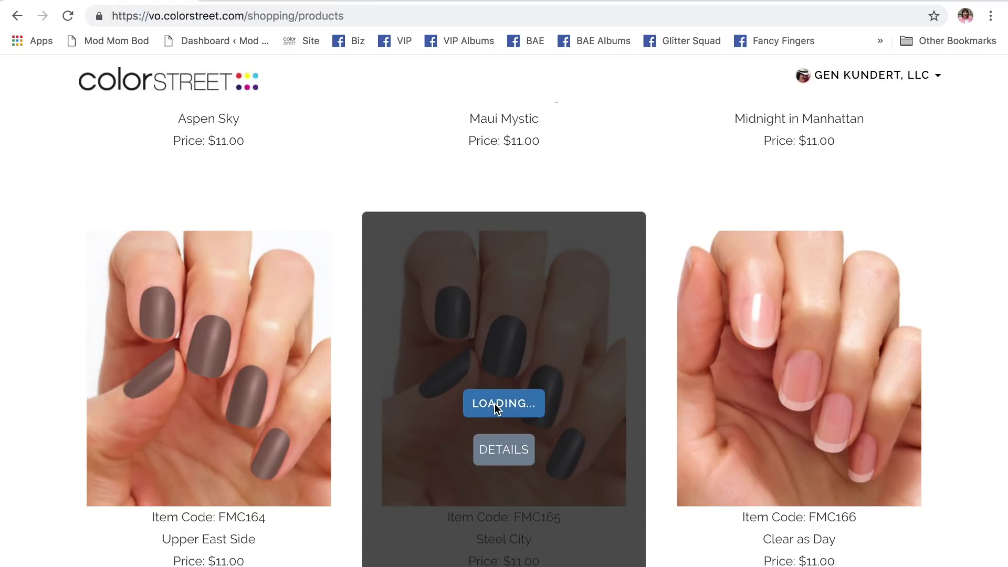
left_click(496, 409)
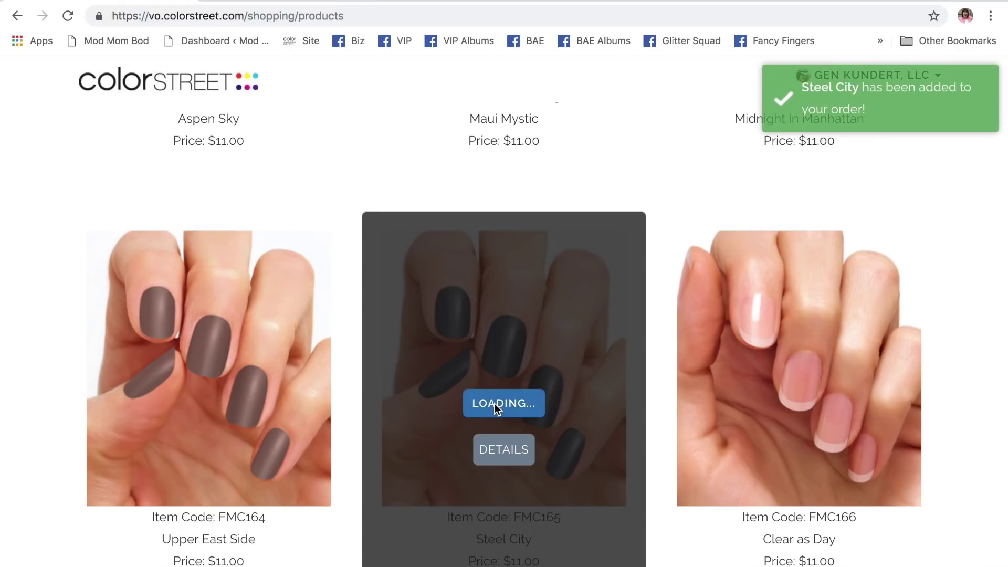
- Add two Jewel of Mumbai and one Made in Milan to the hostess order
scroll(625, 381, "down", 10)
scroll(630, 389, "down", 10)
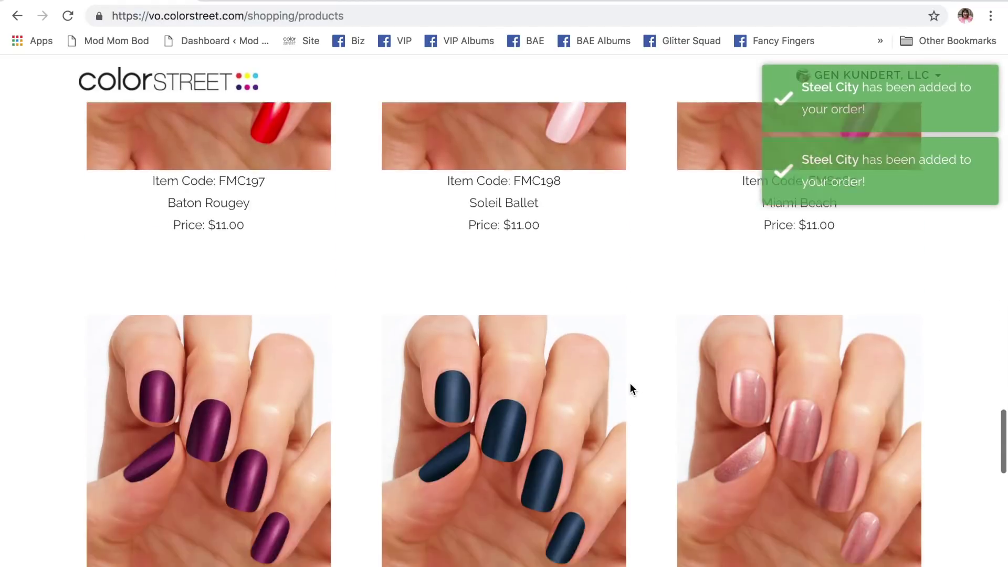
left_click(514, 191)
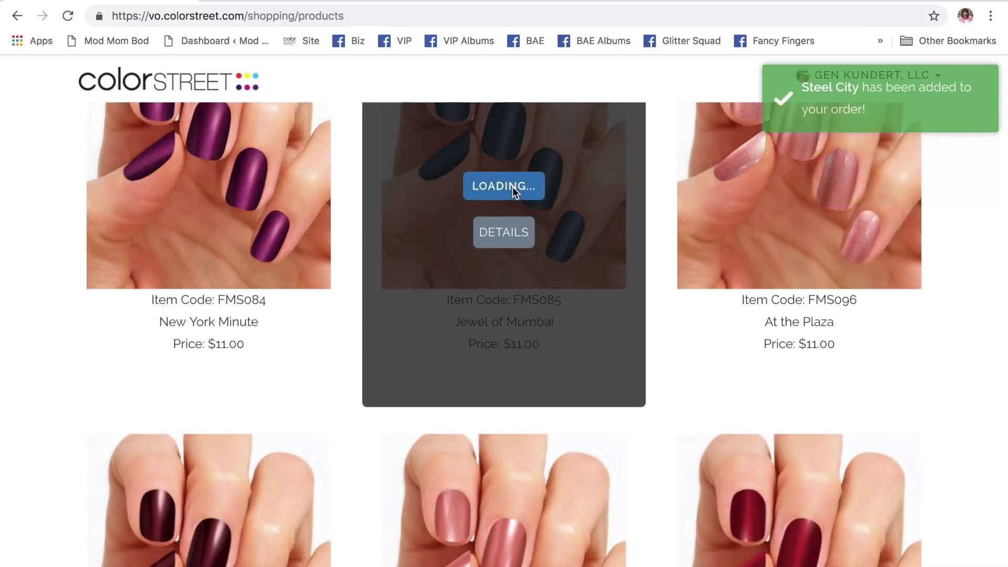
left_click(514, 191)
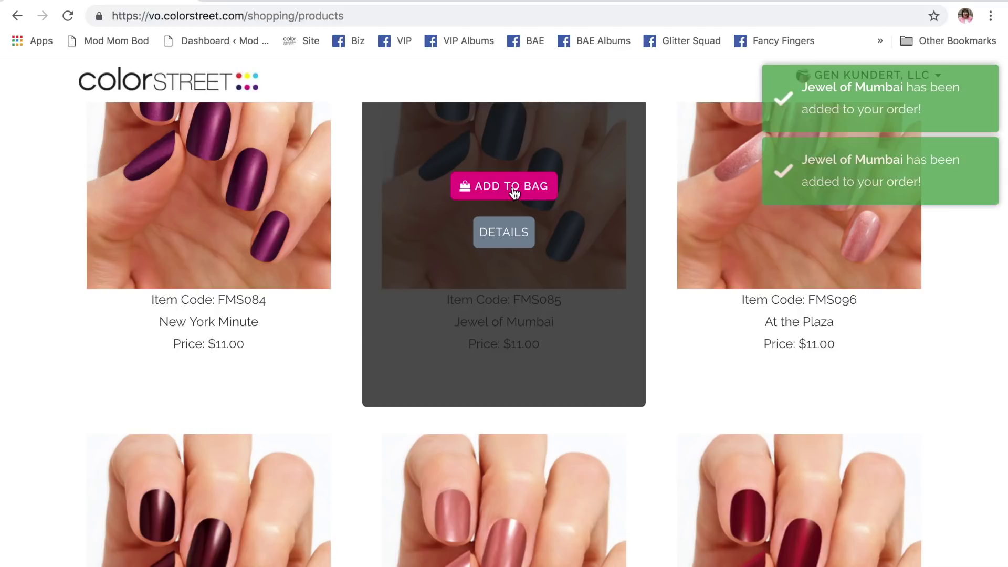
scroll(290, 377, "down", 5)
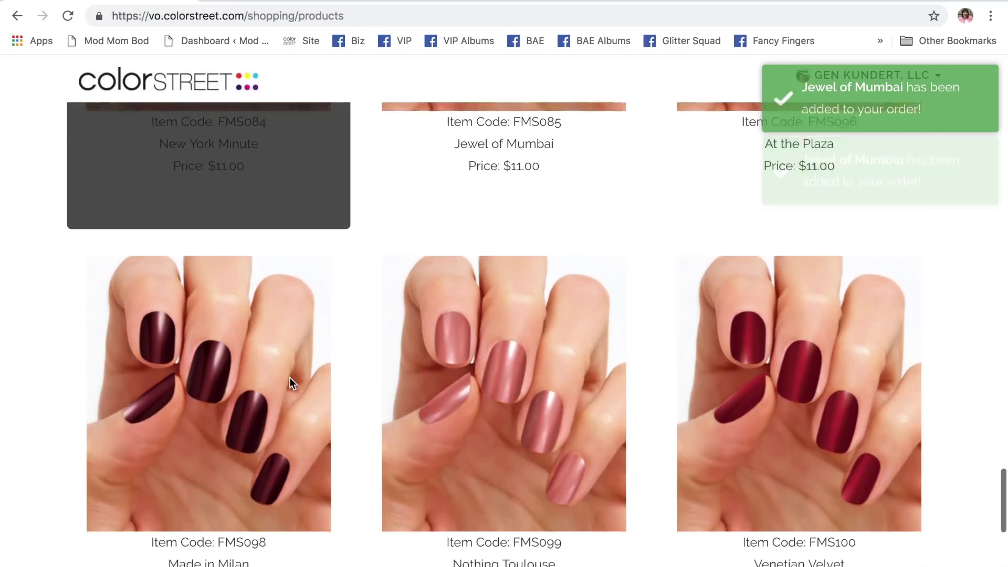
mouse_move(209, 389)
left_click(210, 389)
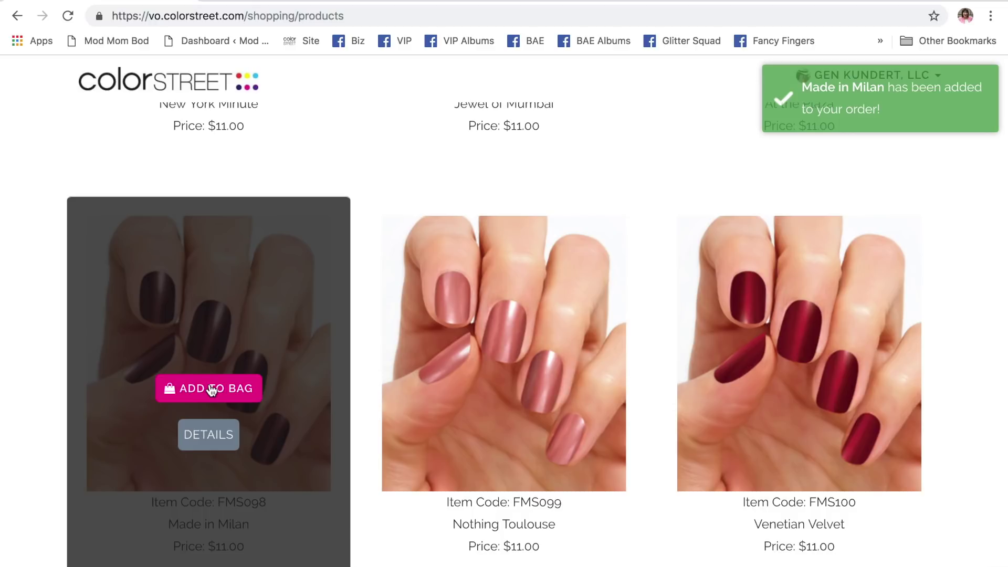
scroll(713, 454, "down", 10)
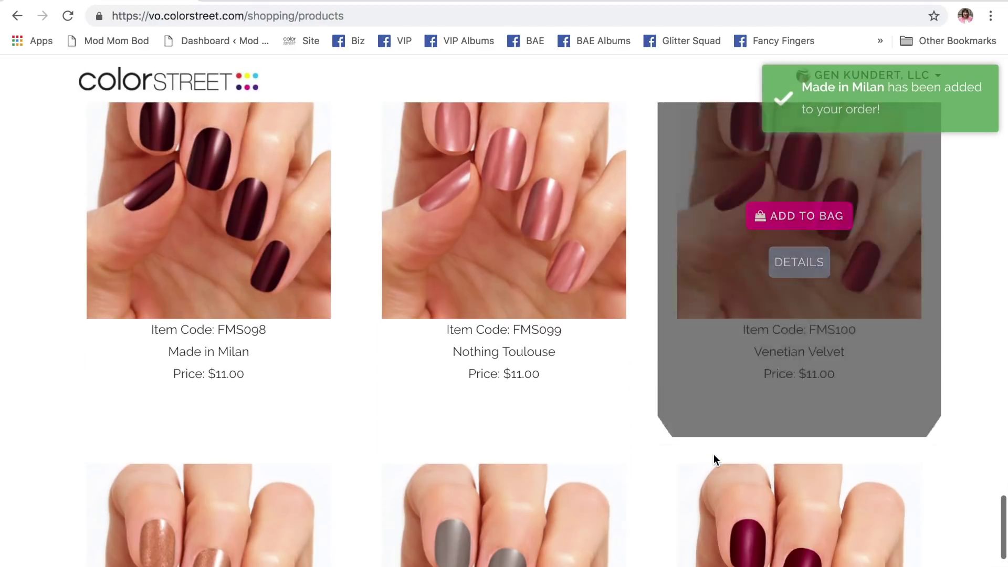
scroll(713, 454, "up", 20)
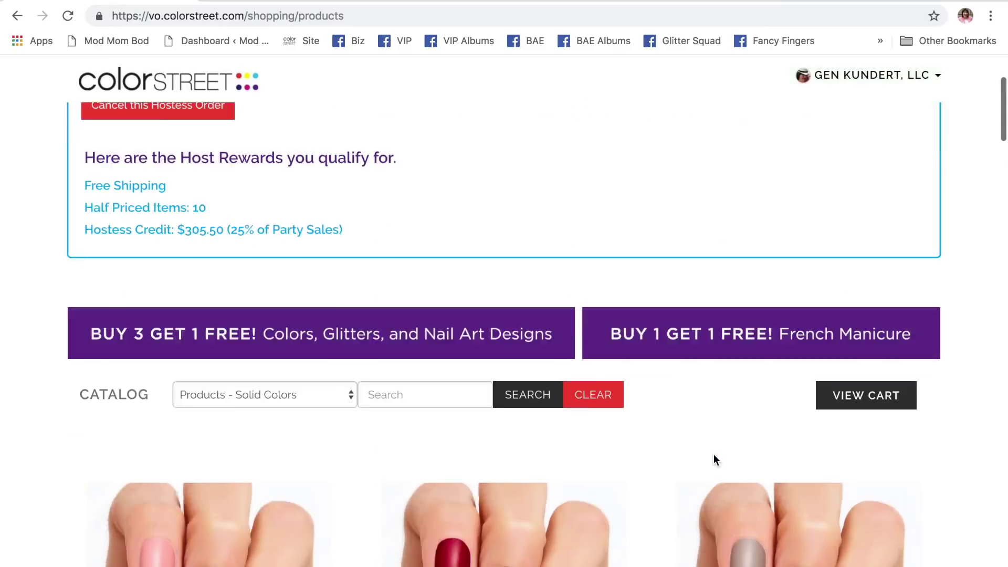
- Review the cart's 19 items and $0.00 subtotal
scroll(714, 460, "down", 3)
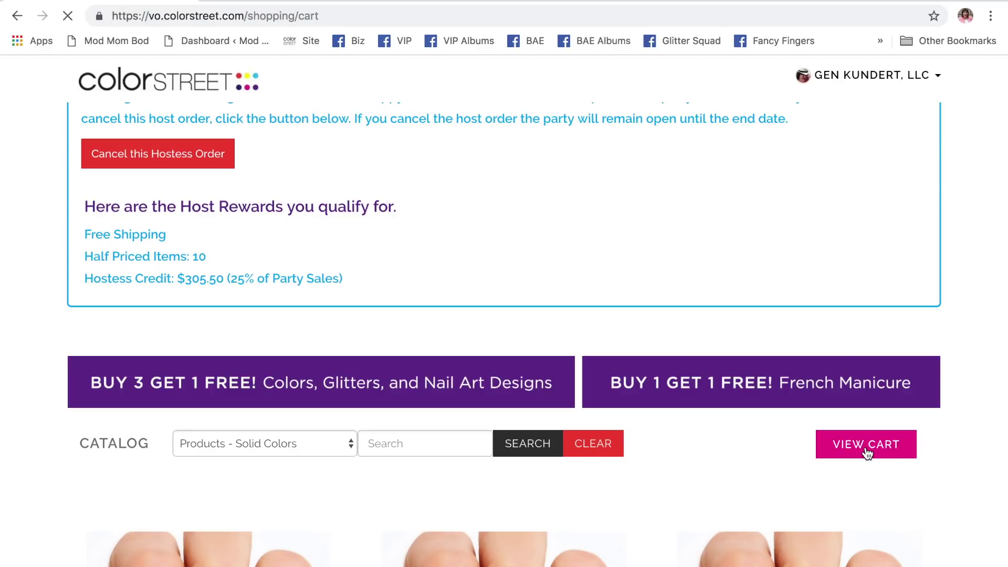
scroll(732, 457, "down", 8)
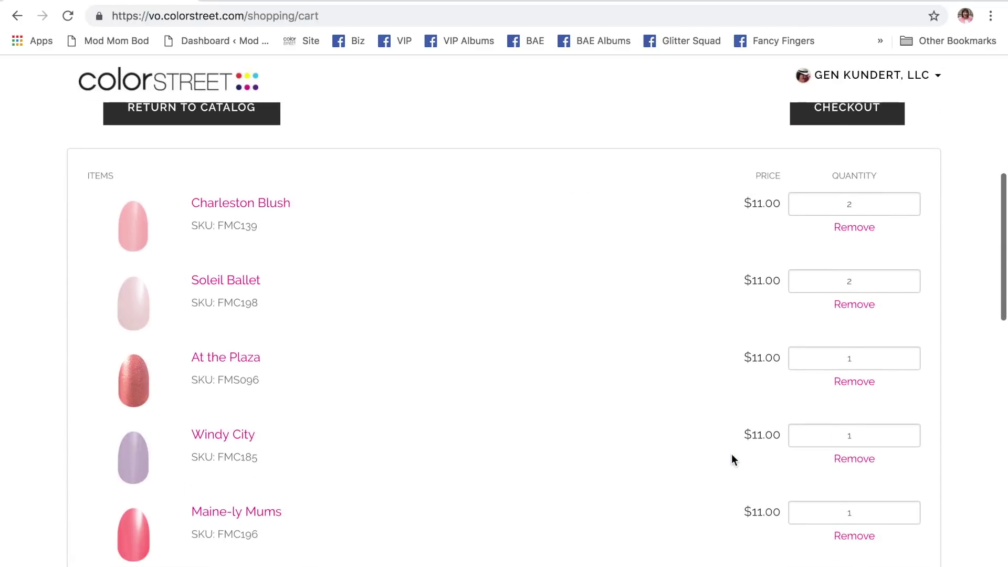
scroll(732, 457, "down", 20)
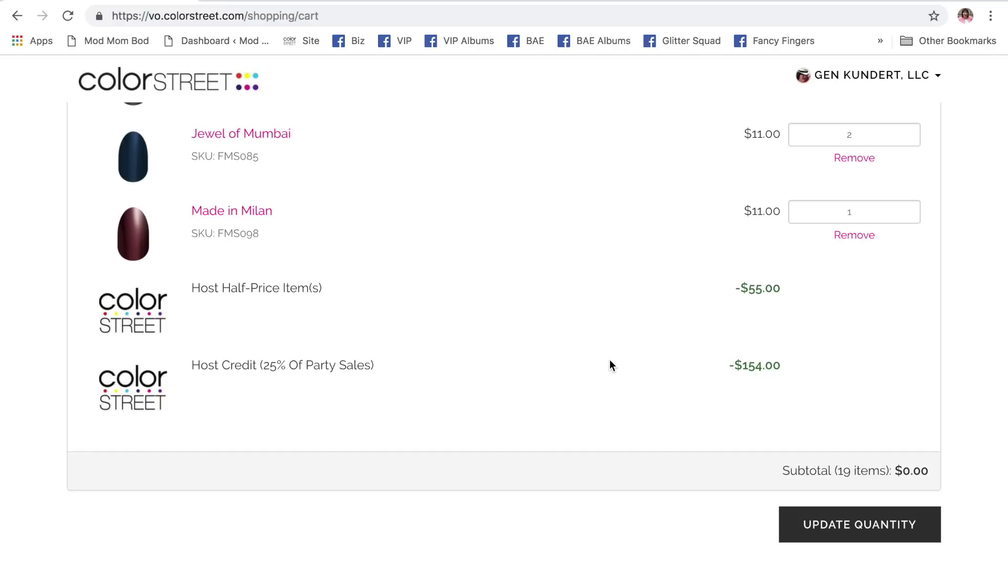
scroll(609, 360, "up", 20)
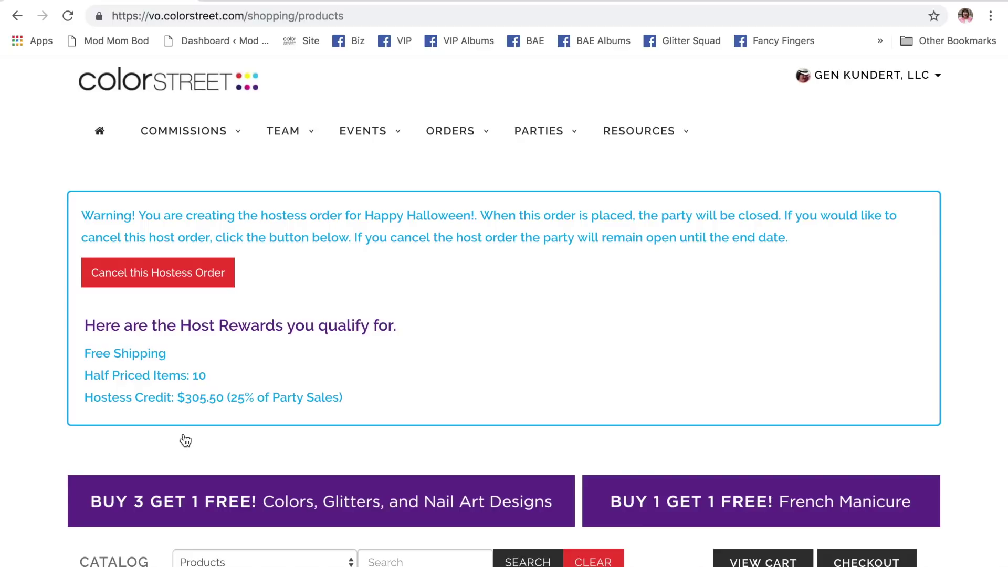
- Add two Moulin Rouge and one Southwest Dream to the order
scroll(189, 438, "down", 5)
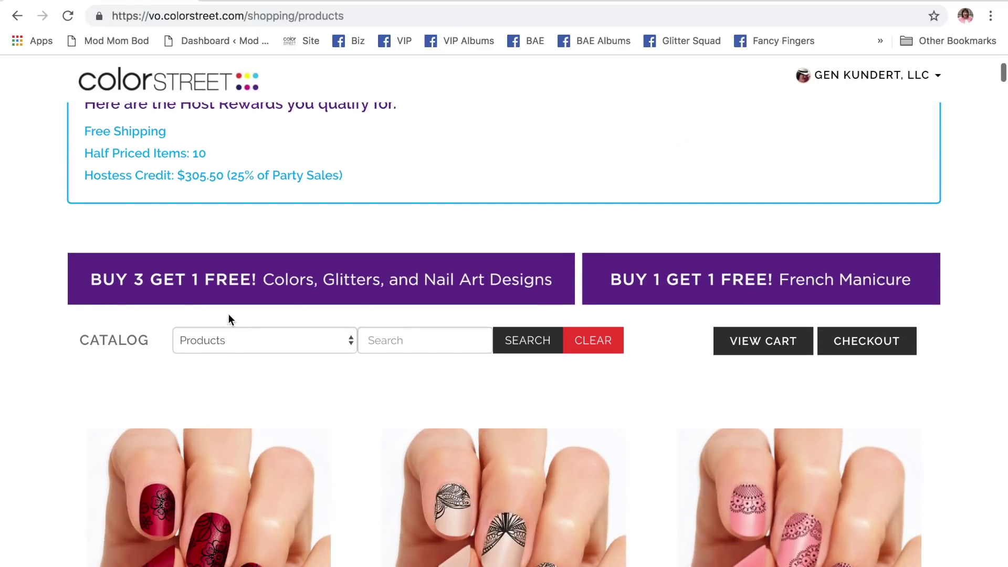
scroll(279, 431, "down", 5)
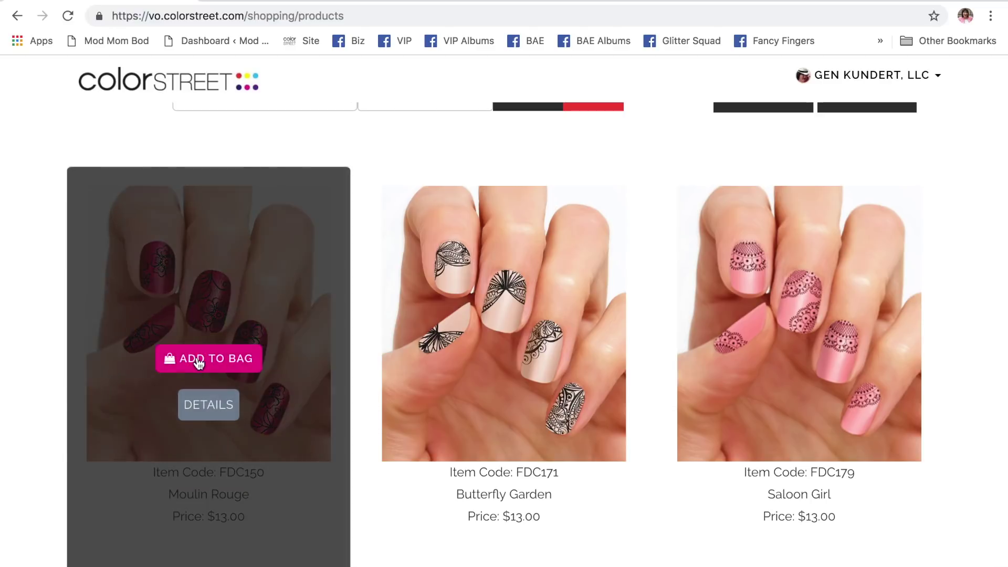
left_click(204, 363)
left_click(204, 362)
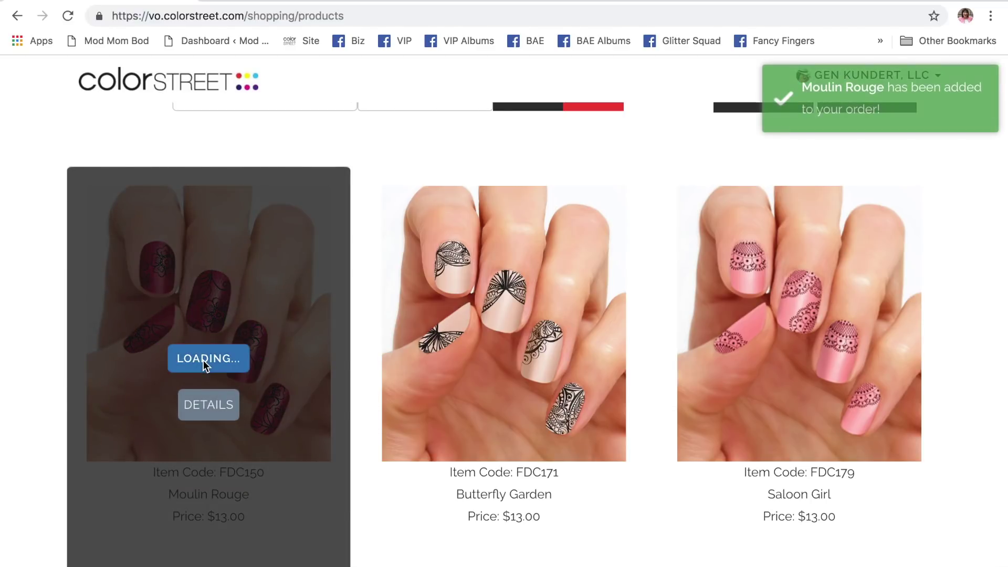
scroll(530, 388, "down", 10)
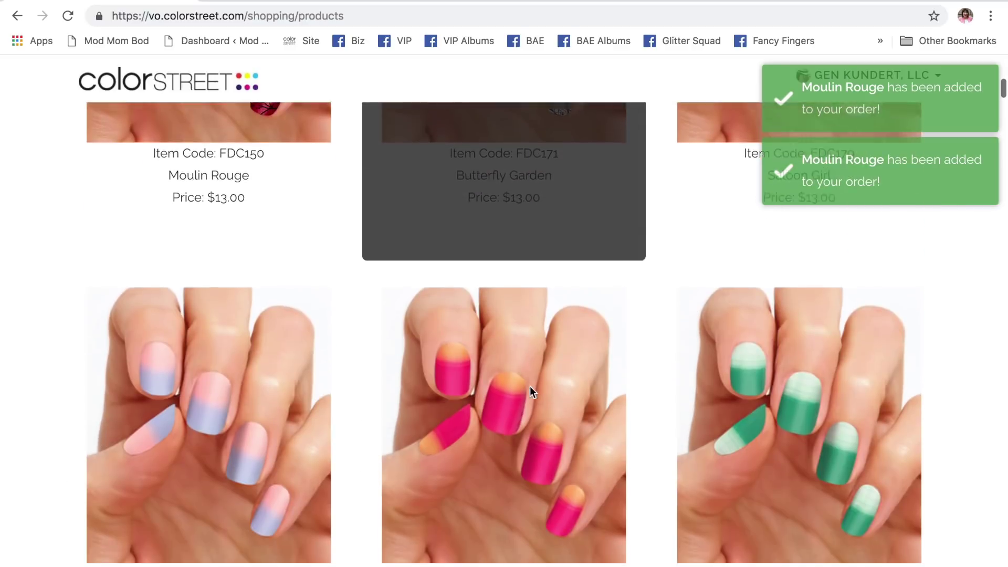
scroll(531, 387, "down", 20)
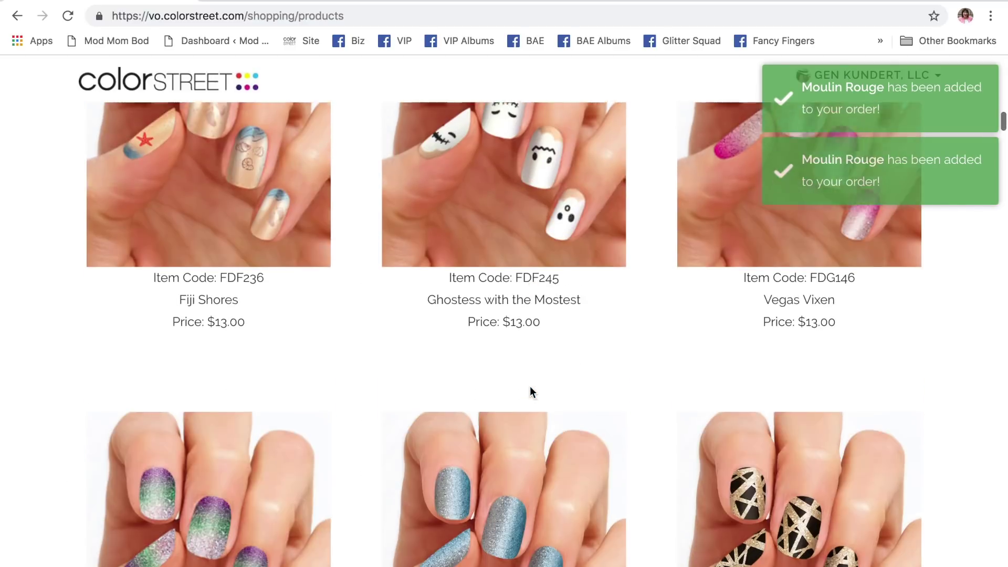
scroll(530, 388, "down", 20)
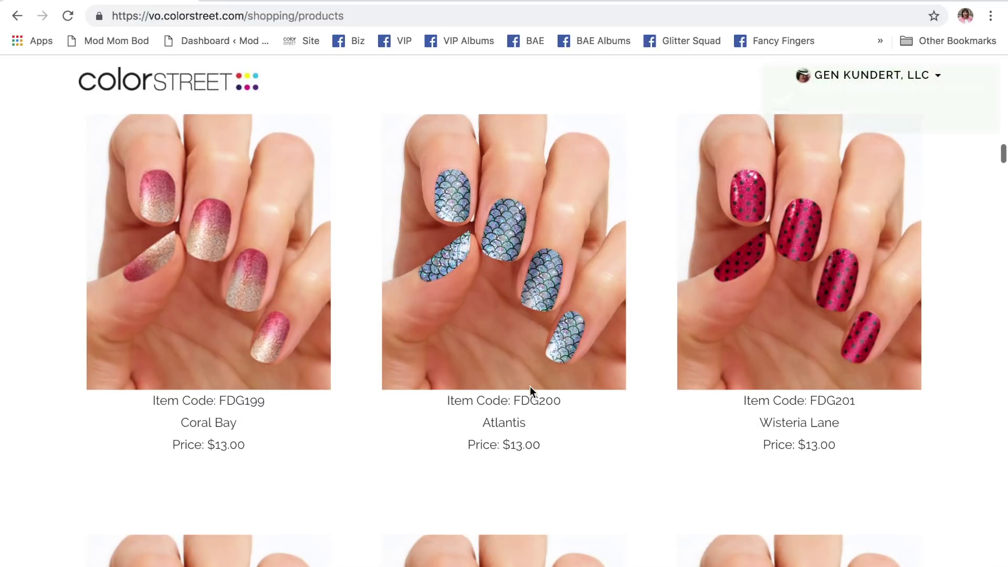
scroll(530, 391, "down", 15)
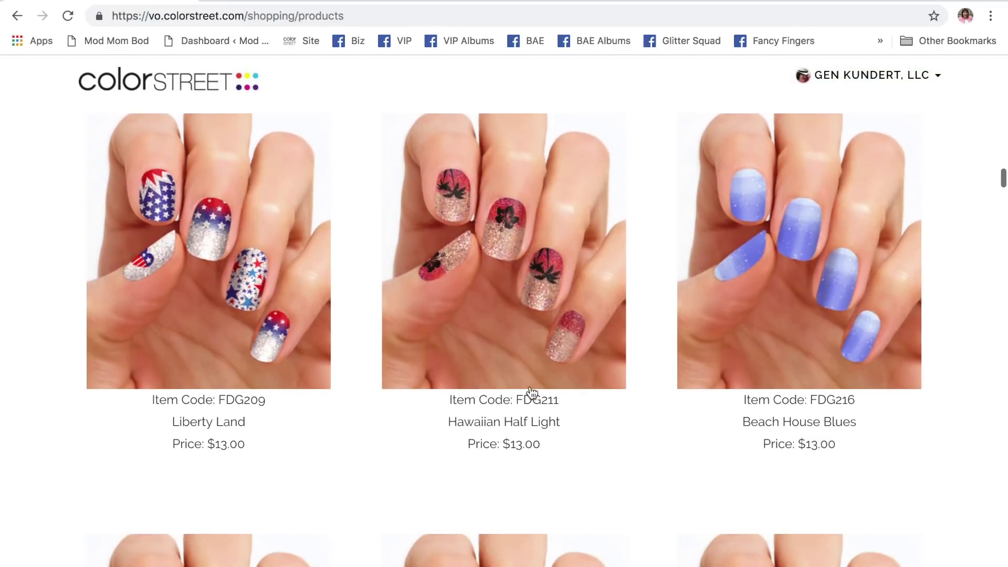
scroll(532, 393, "down", 20)
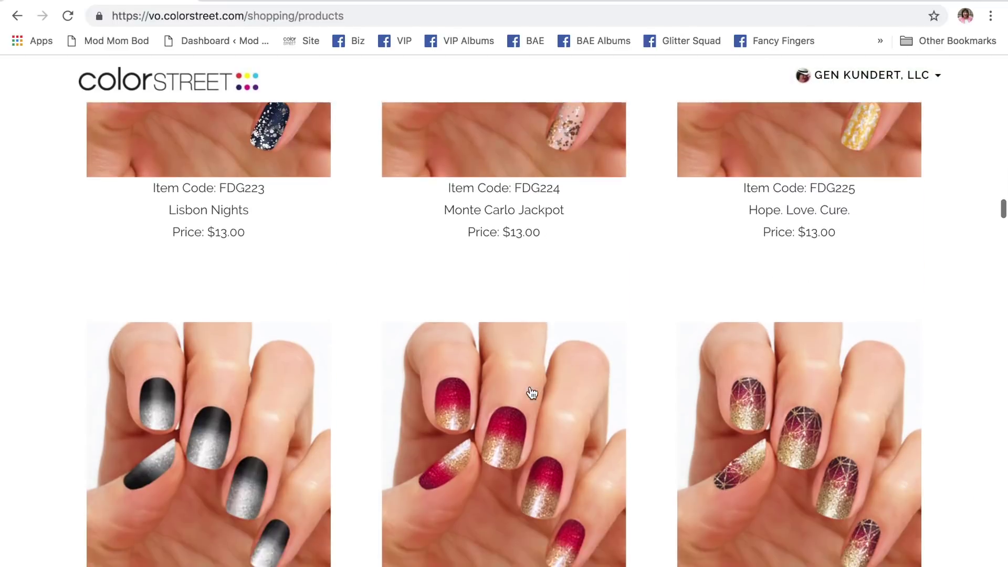
scroll(532, 392, "down", 15)
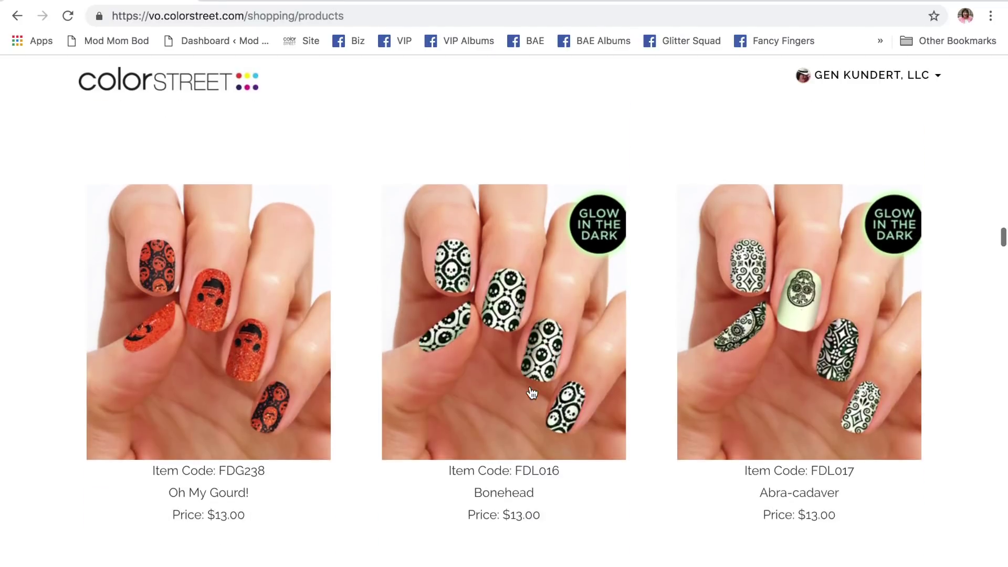
scroll(531, 393, "down", 5)
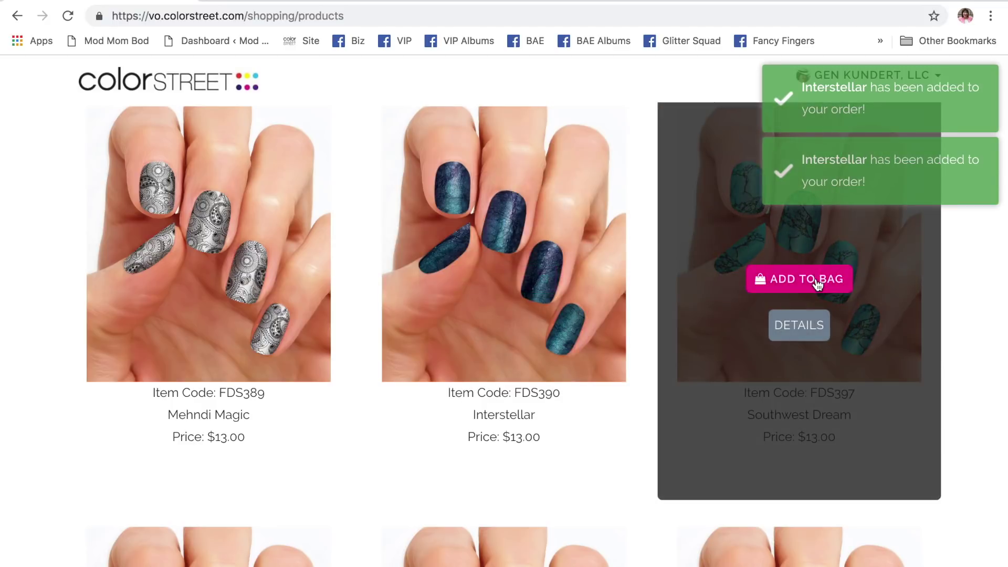
left_click(817, 283)
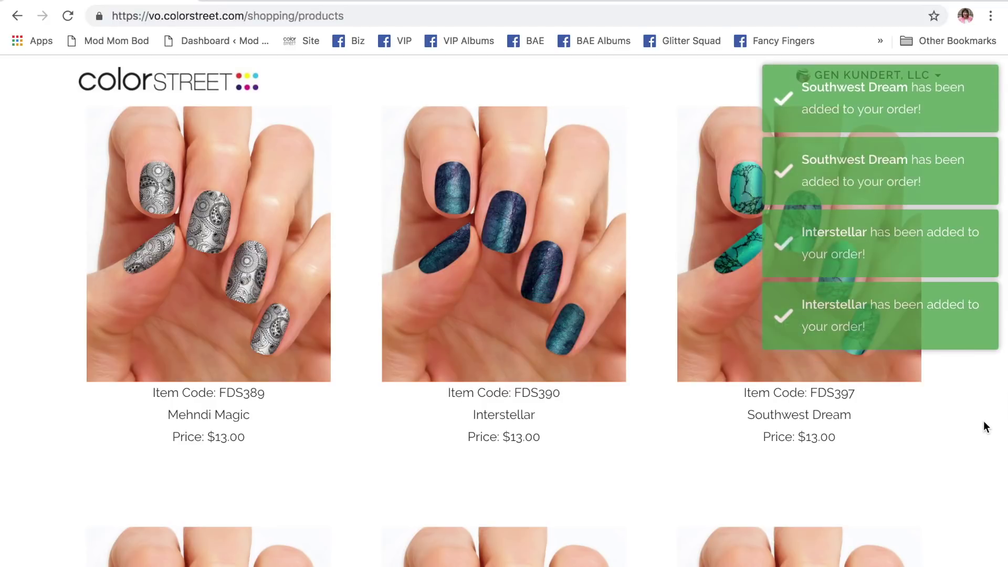
- Add a second Wynwood and two Tempe Vibes to the order
scroll(984, 421, "down", 2)
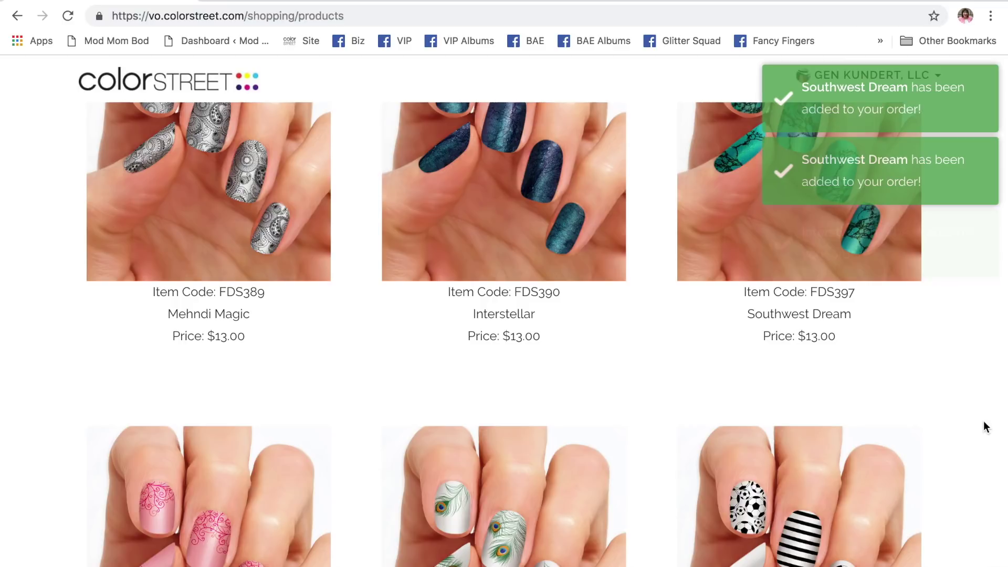
mouse_move(918, 494)
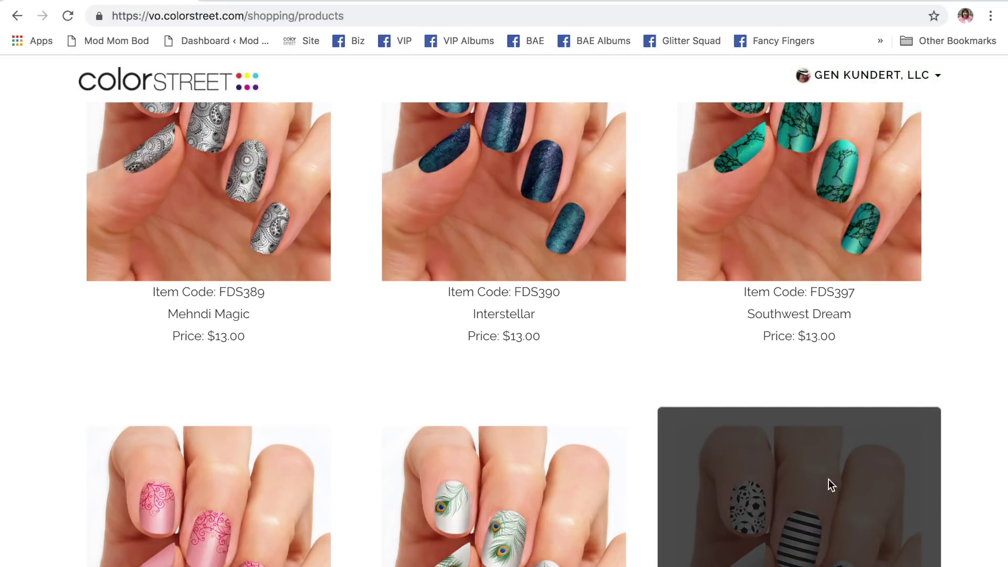
scroll(583, 389, "up", 20)
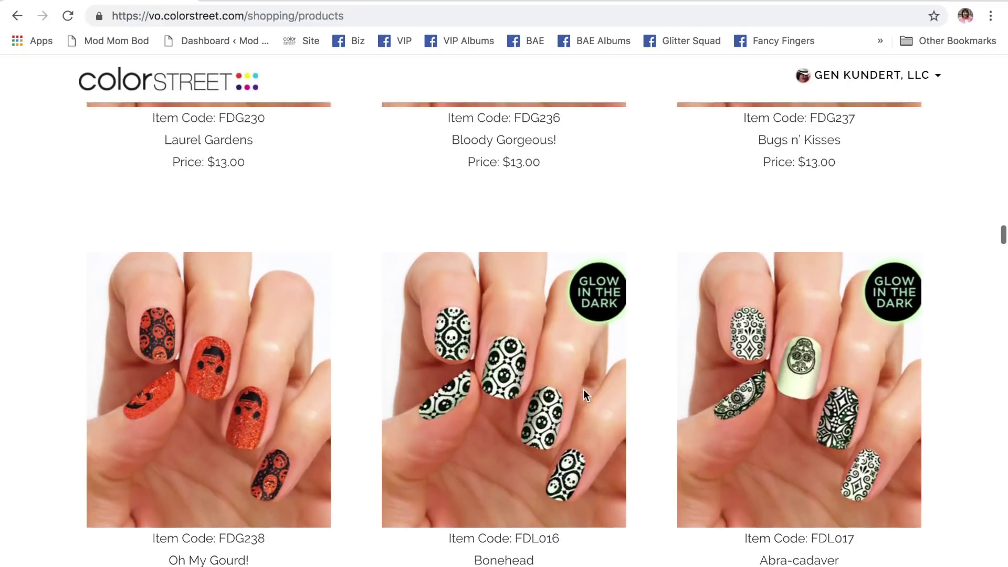
scroll(584, 389, "up", 20)
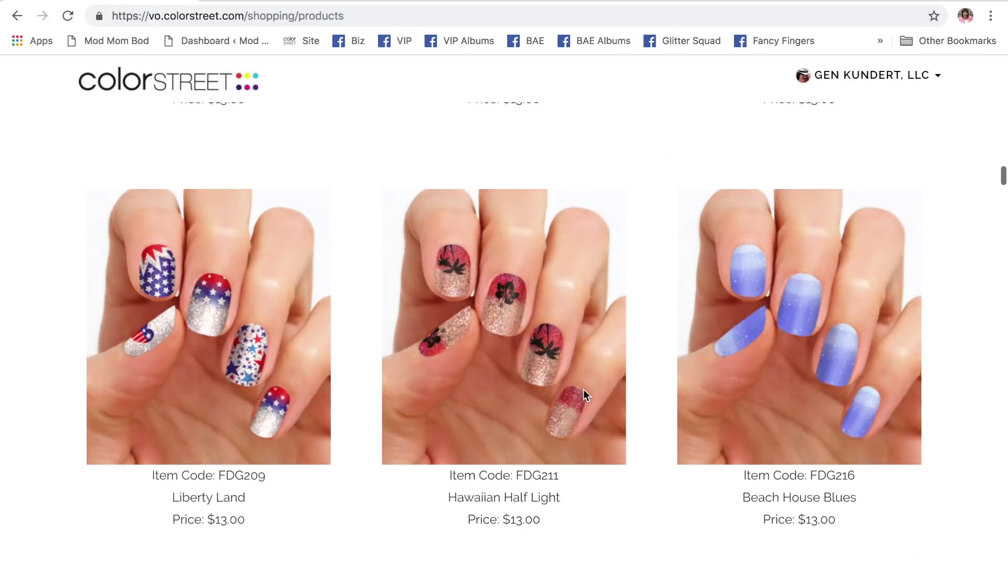
scroll(584, 389, "up", 10)
mouse_move(498, 341)
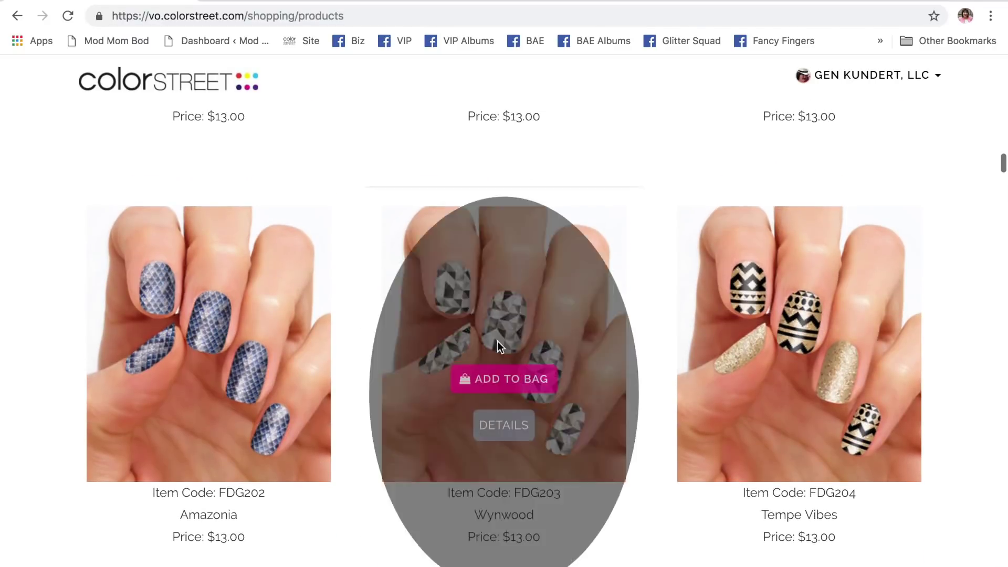
left_click(505, 376)
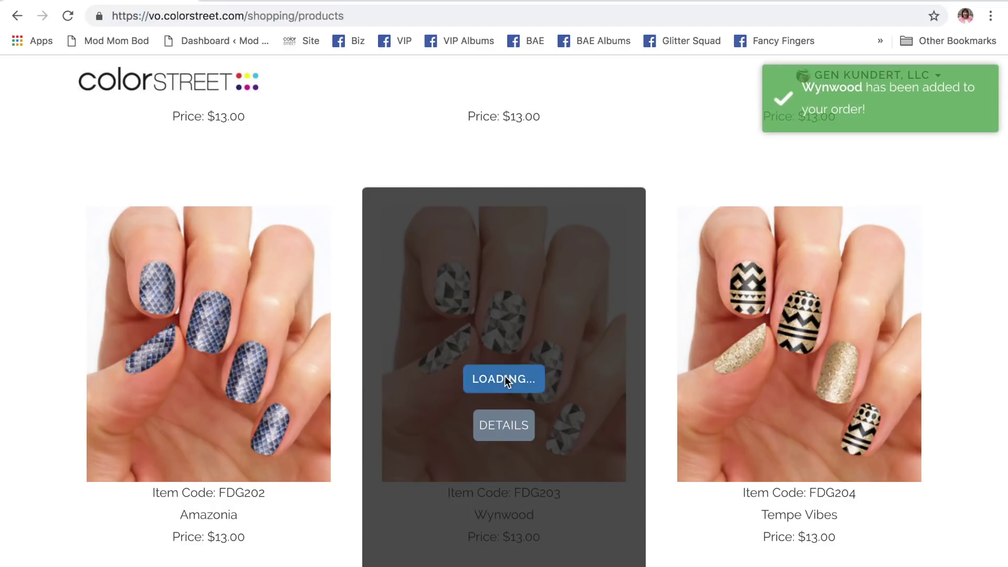
mouse_move(831, 336)
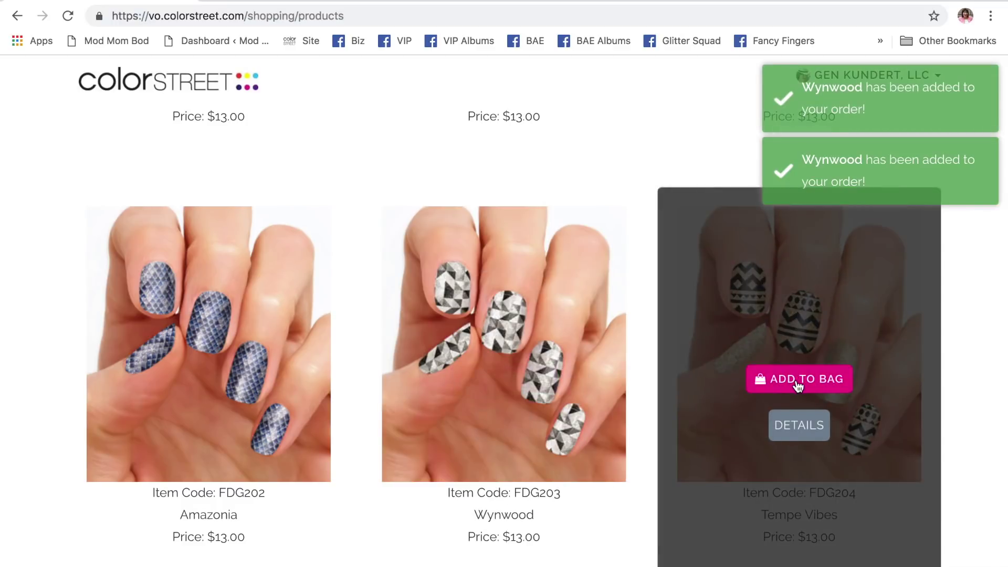
left_click(796, 380)
left_click(795, 380)
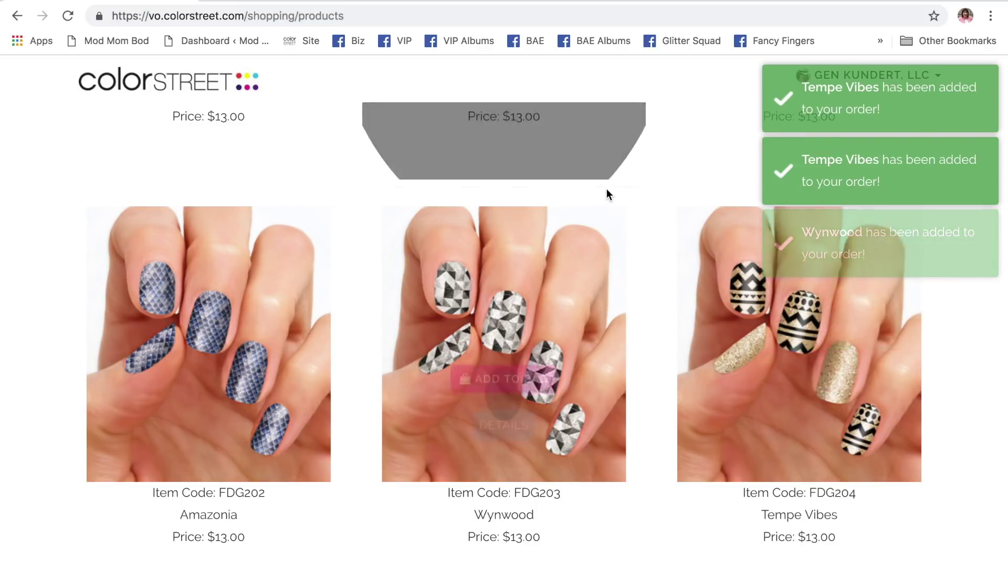
scroll(606, 192, "down", 10)
scroll(702, 452, "up", 15)
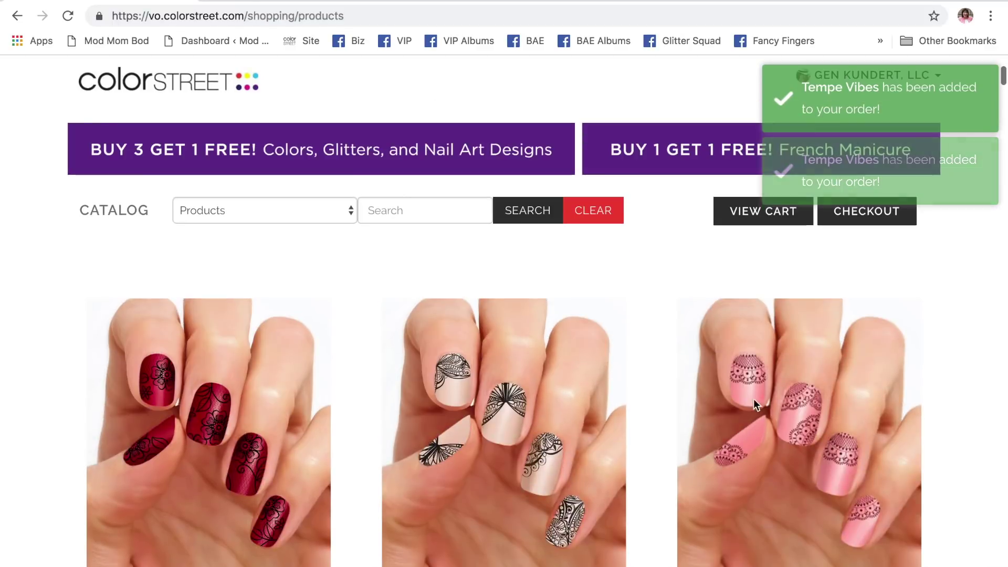
scroll(771, 501, "down", 2)
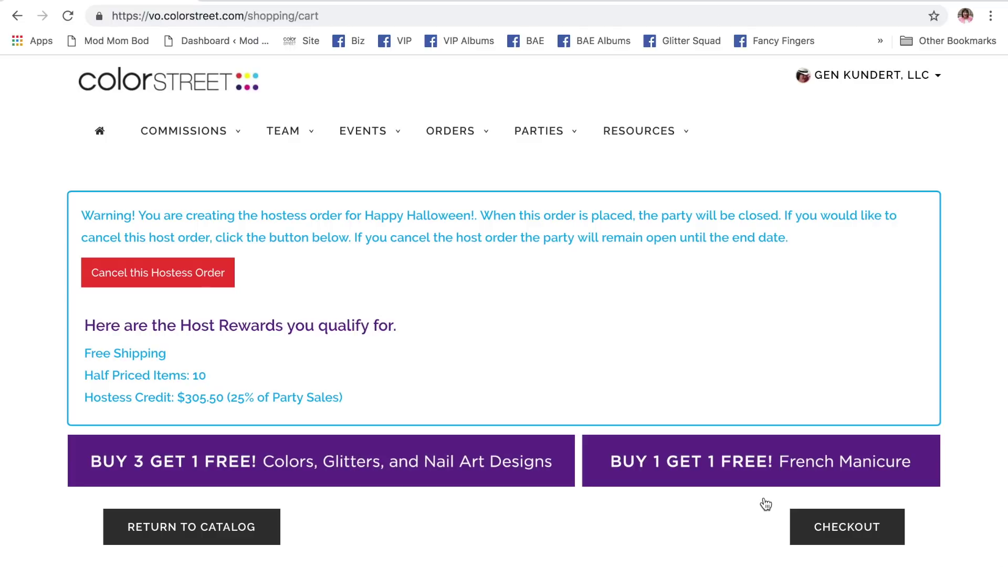
- Review the cart's Host Rewards box and items, then return to the product catalog
scroll(766, 504, "down", 20)
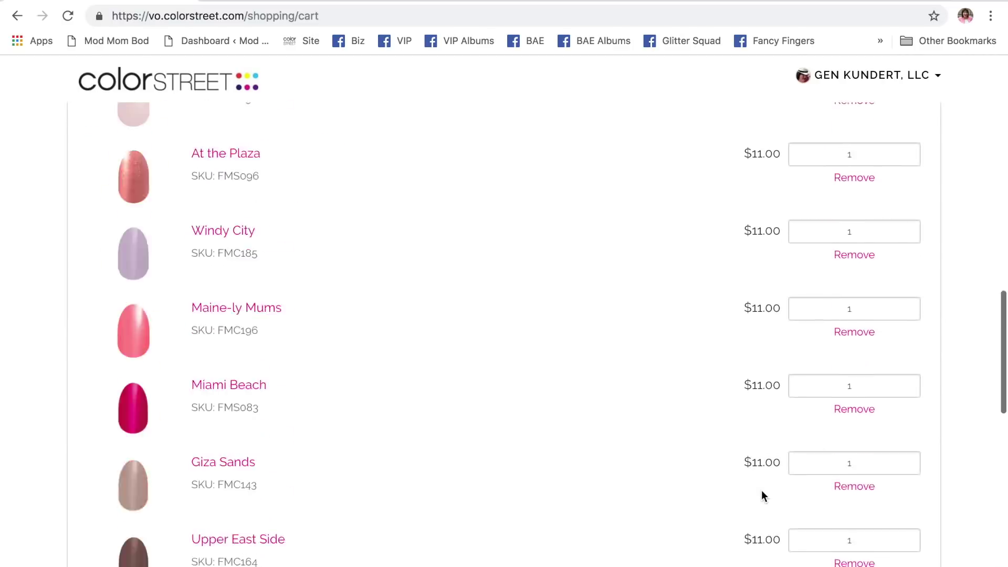
scroll(761, 491, "down", 3)
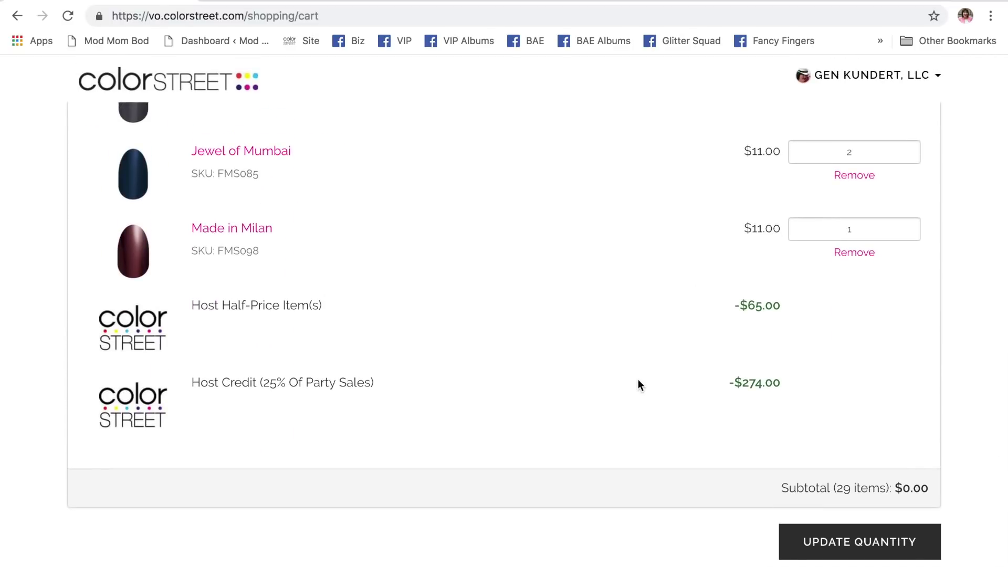
scroll(609, 331, "up", 20)
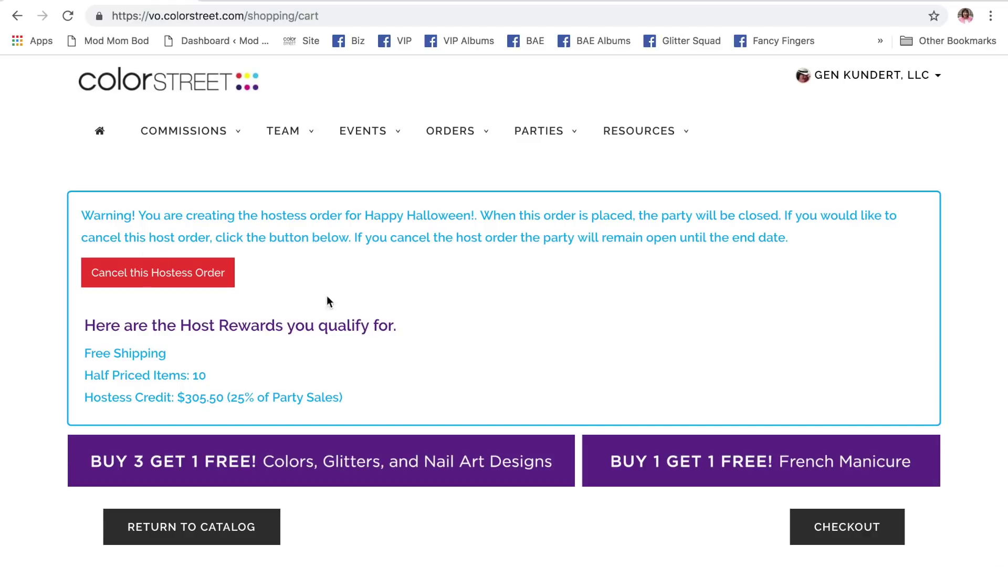
scroll(384, 322, "down", 2)
left_click(185, 420)
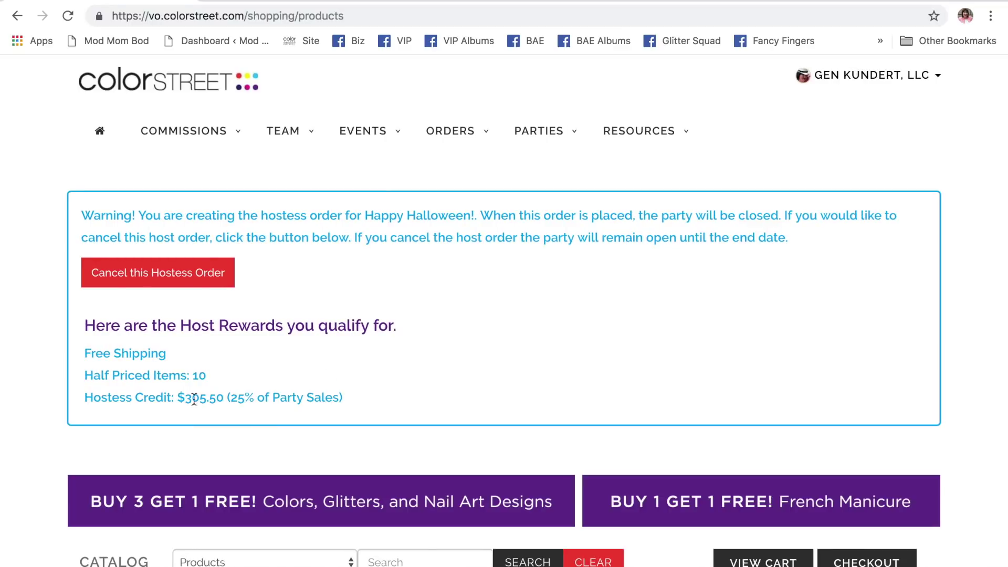
- Filter the hostess order catalog to Glitter Designs and browse the product grid
scroll(398, 398, "down", 2)
scroll(398, 392, "down", 2)
left_click(294, 426)
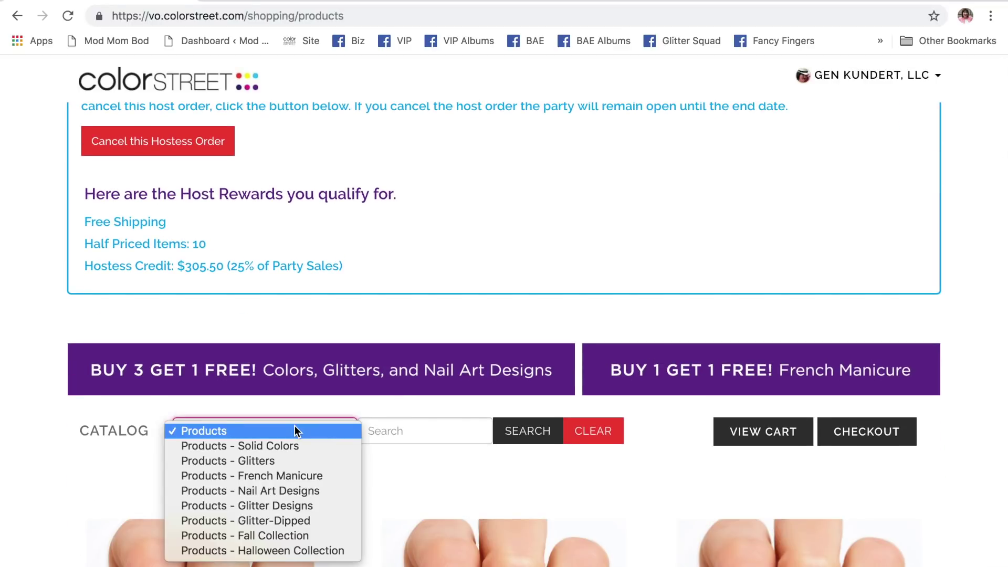
left_click(292, 505)
scroll(292, 505, "down", 8)
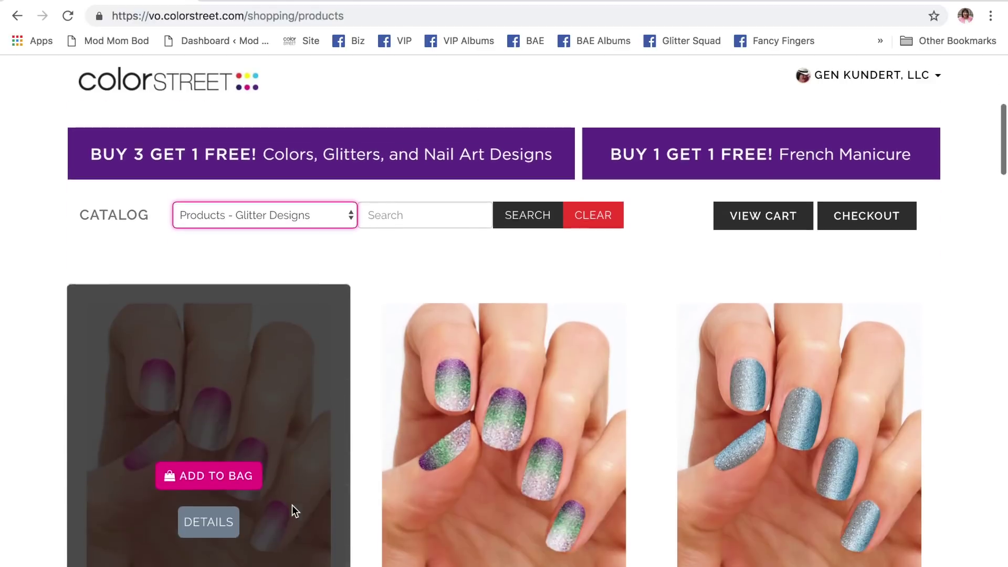
scroll(292, 505, "down", 10)
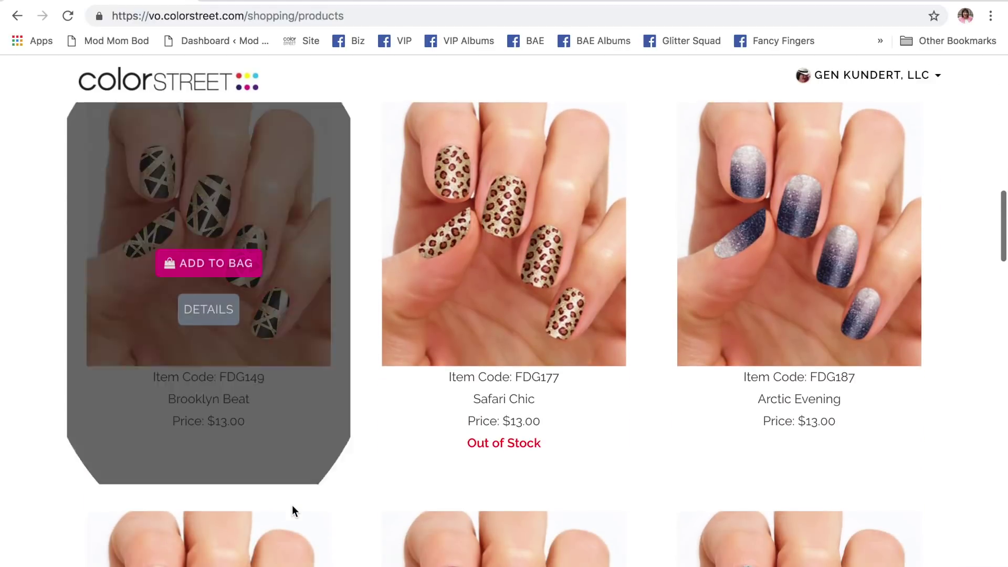
scroll(292, 505, "down", 4)
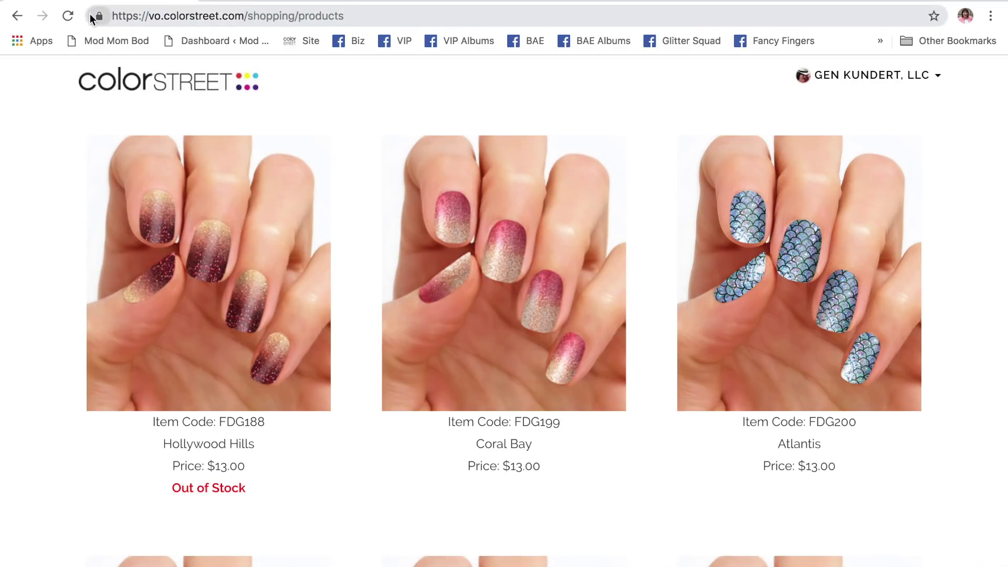
scroll(181, 350, "up", 10)
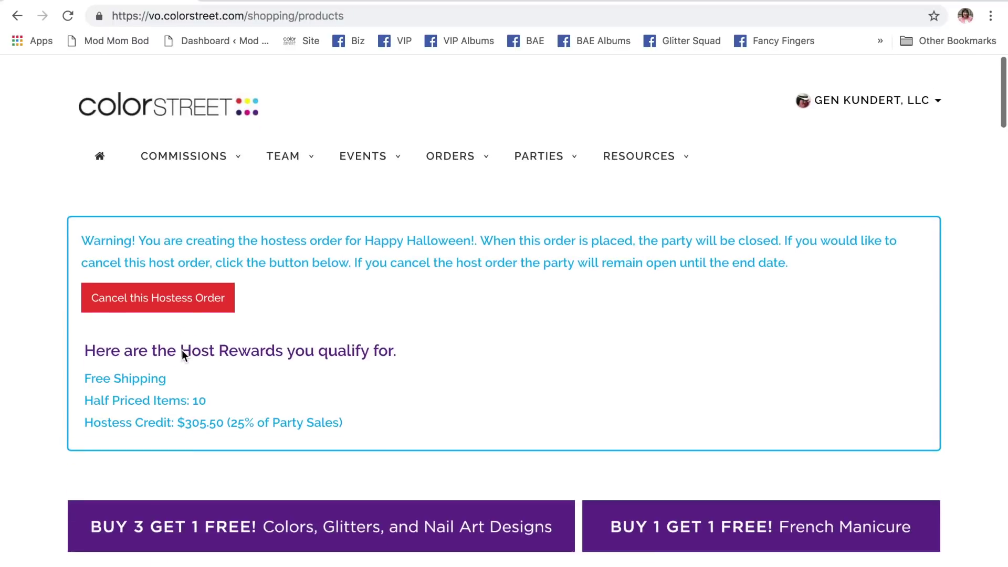
- Filter the product catalog to show only Glitters
scroll(231, 449, "down", 2)
left_click(257, 469)
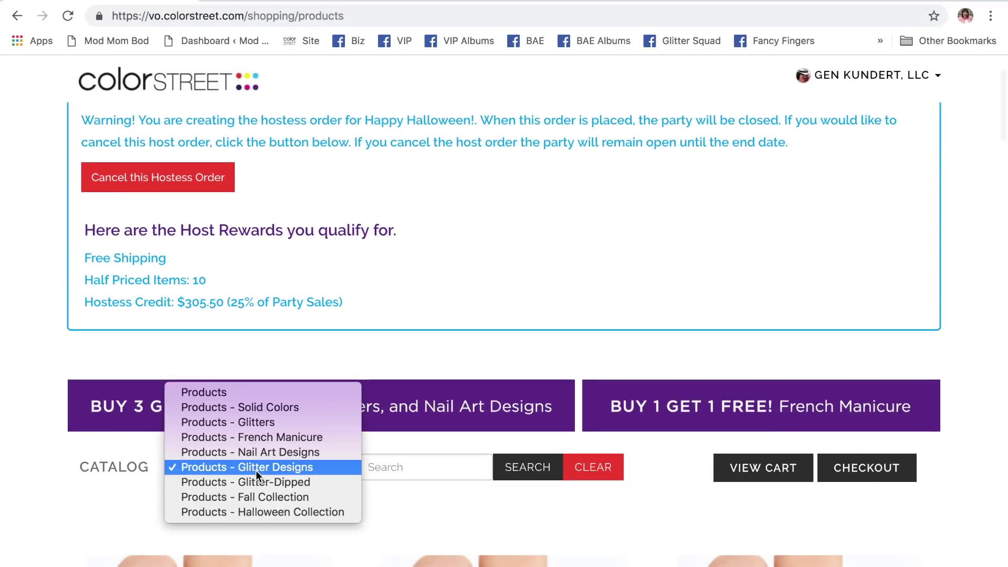
left_click(248, 424)
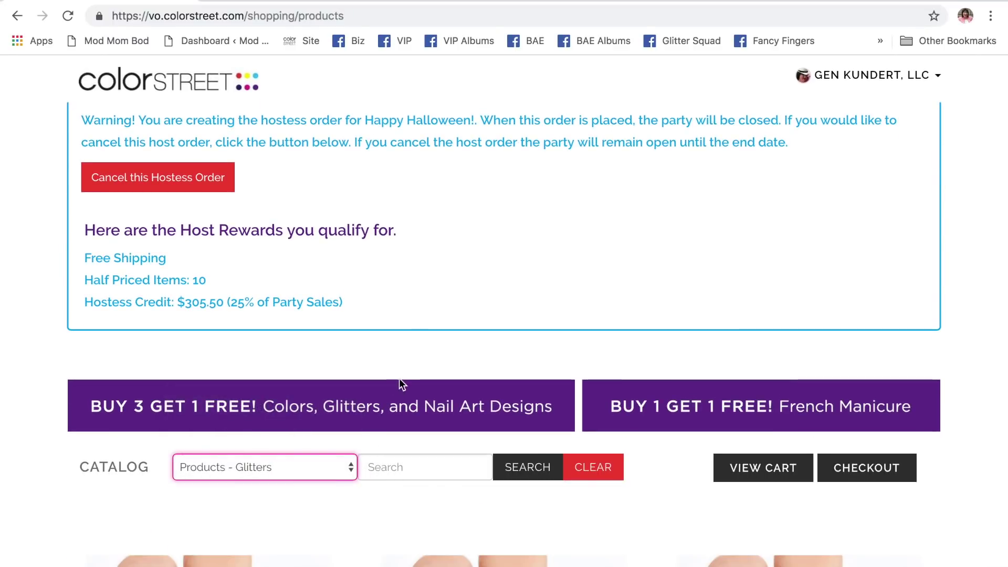
- Add Shangri-La (FMG098) and the black glitter set to the hostess order
scroll(402, 377, "down", 2)
scroll(402, 377, "down", 3)
scroll(210, 336, "down", 2)
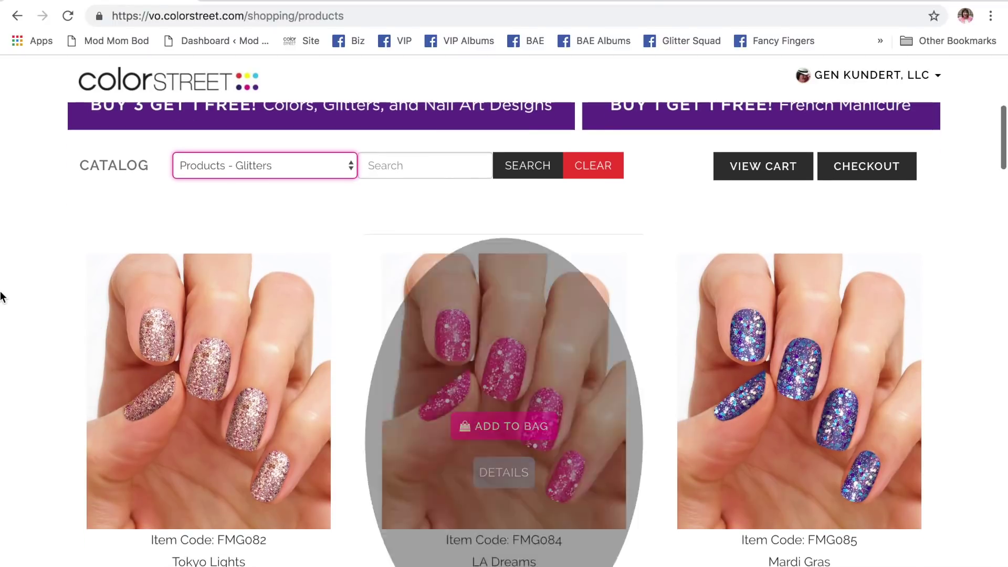
scroll(24, 309, "down", 2)
scroll(23, 309, "down", 1)
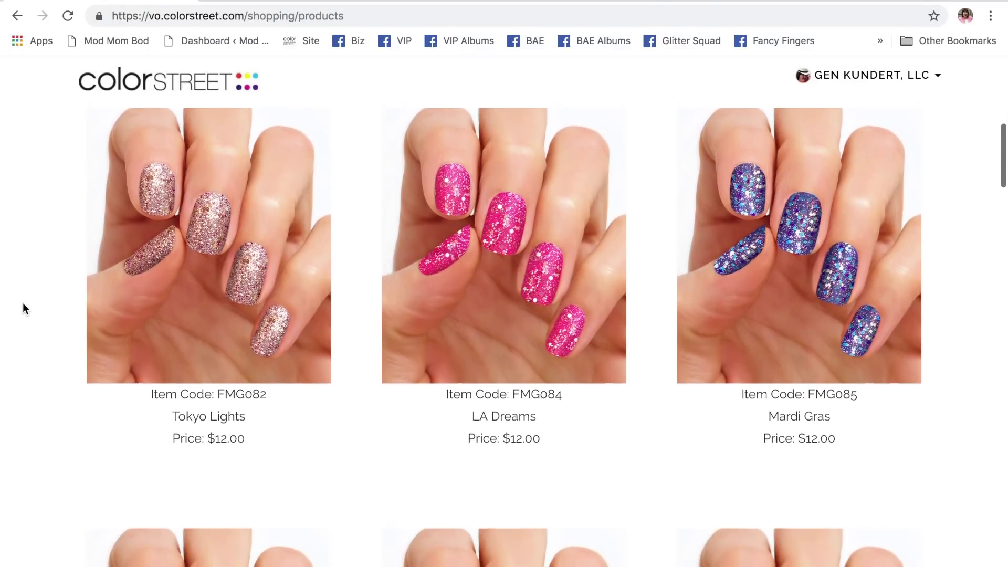
scroll(24, 304, "down", 3)
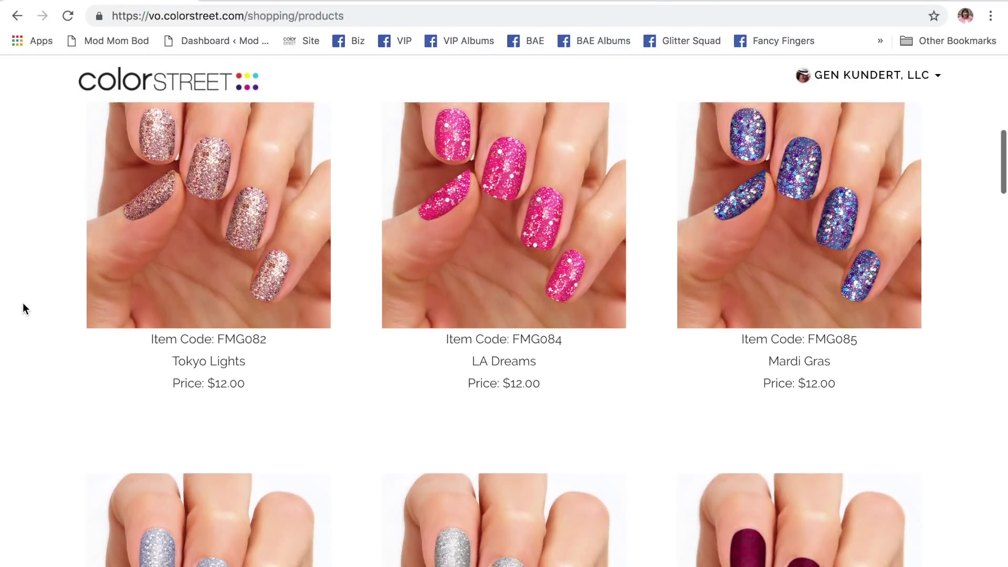
scroll(23, 309, "down", 9)
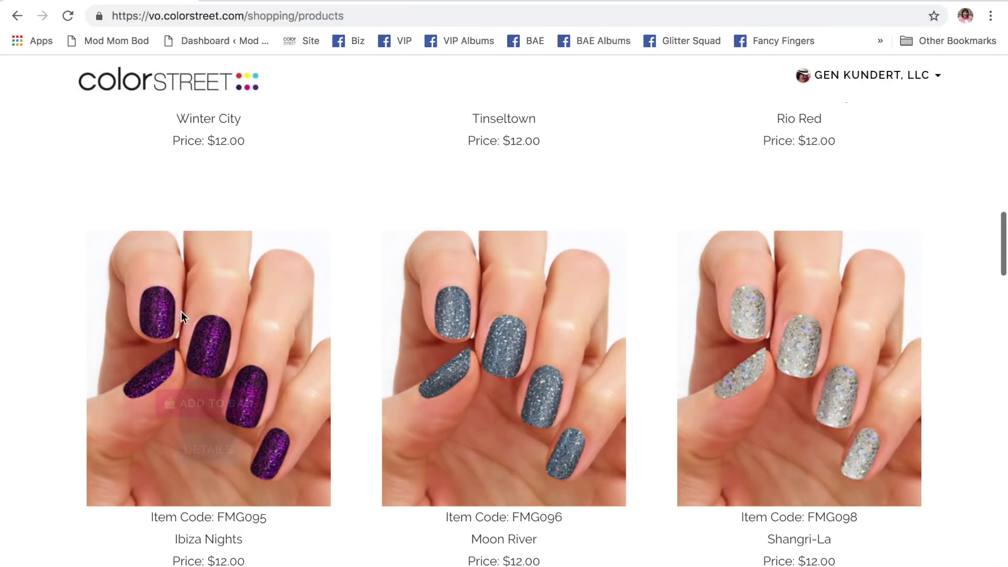
mouse_move(804, 402)
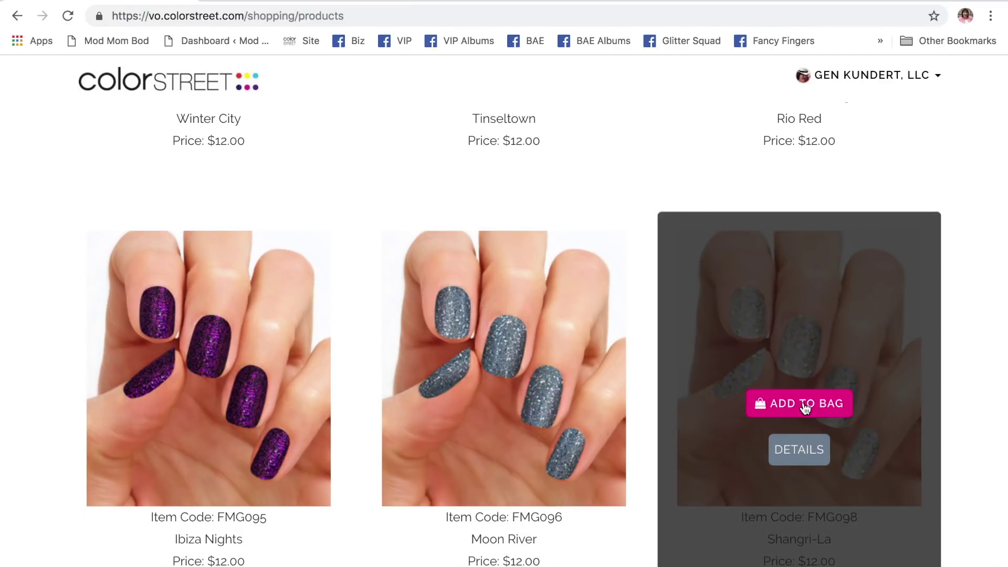
left_click(805, 408)
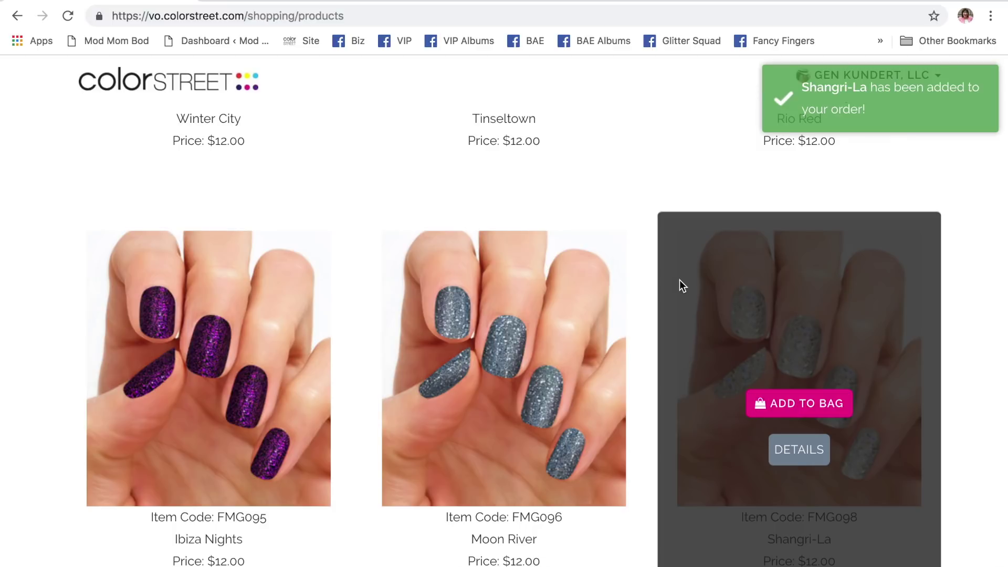
scroll(643, 361, "down", 14)
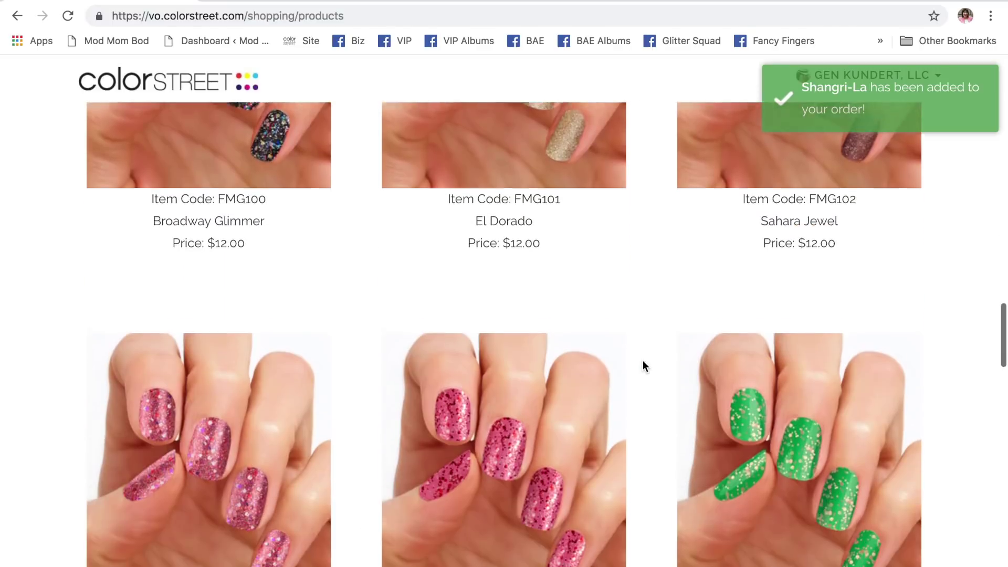
scroll(643, 364, "down", 20)
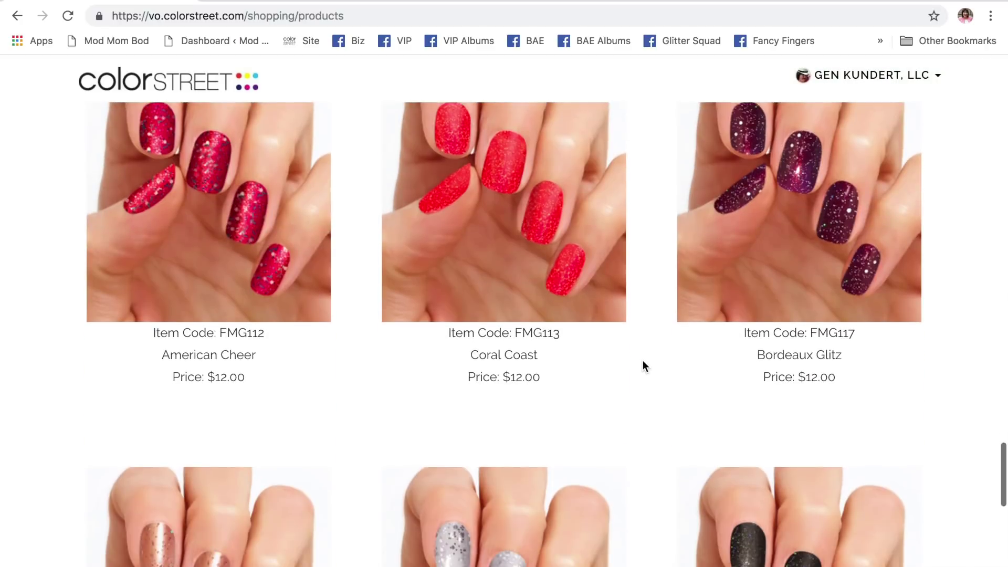
scroll(643, 360, "down", 4)
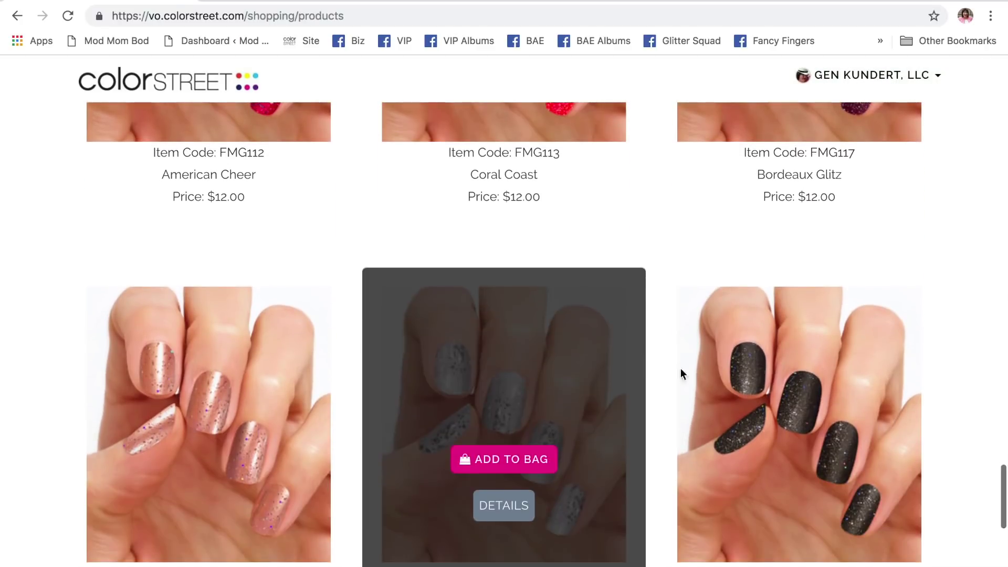
left_click(803, 460)
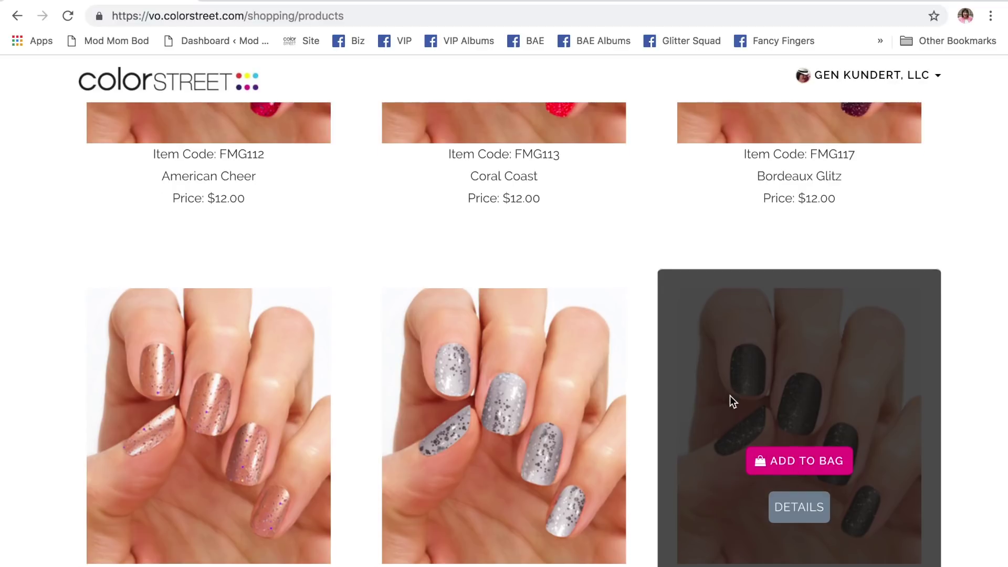
- Add a second Shangri-La glitter set to the order
scroll(730, 401, "up", 20)
scroll(730, 401, "up", 10)
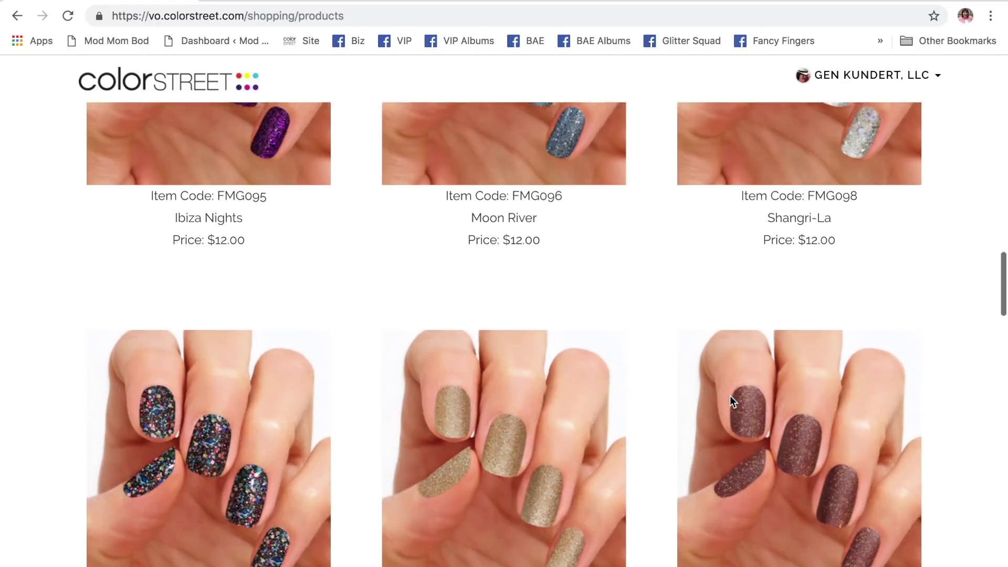
mouse_move(778, 346)
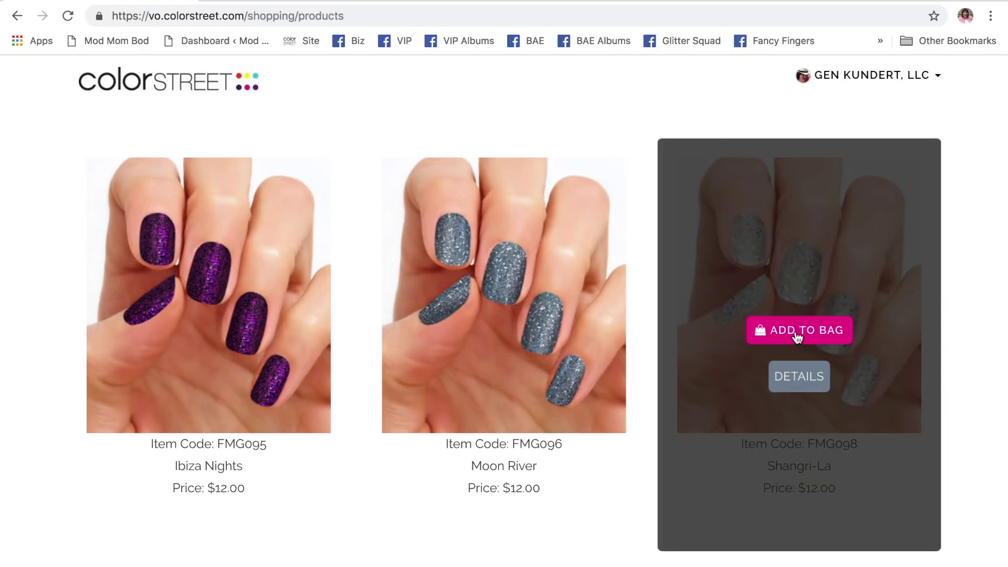
left_click(797, 336)
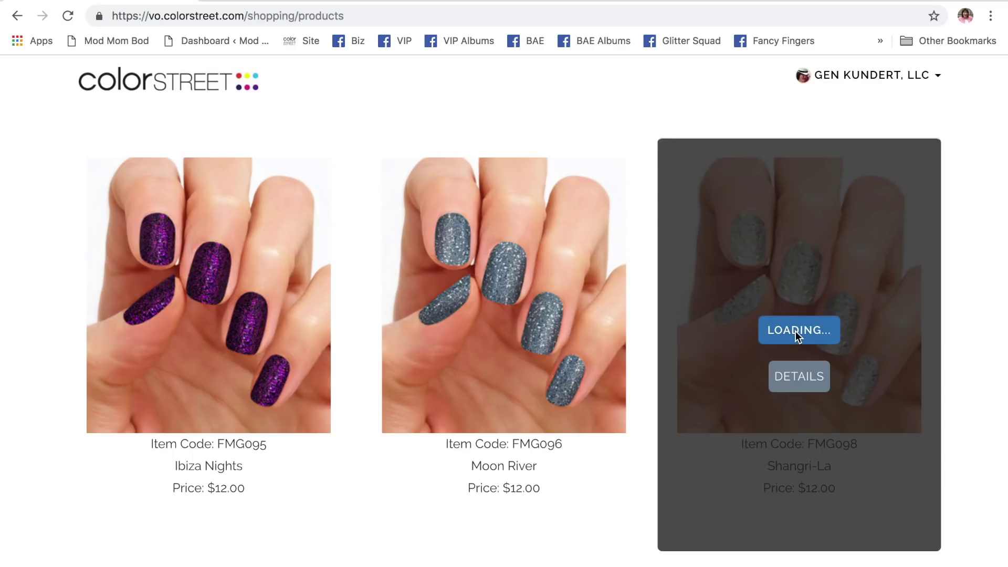
scroll(668, 223, "up", 15)
scroll(669, 225, "up", 4)
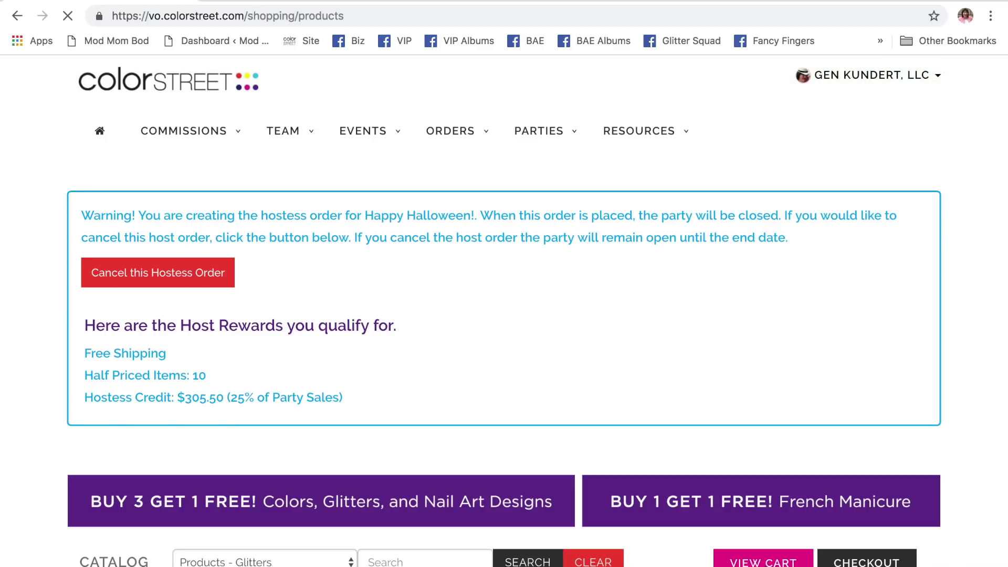
- Review the 32-item cart with its $4.50 subtotal, then proceed to checkout
scroll(738, 443, "down", 10)
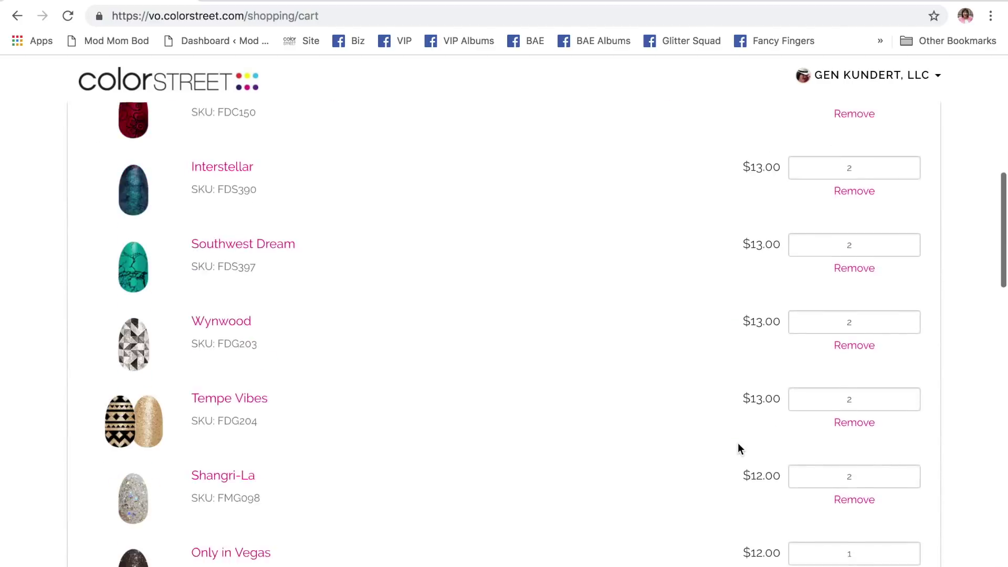
scroll(738, 445, "down", 20)
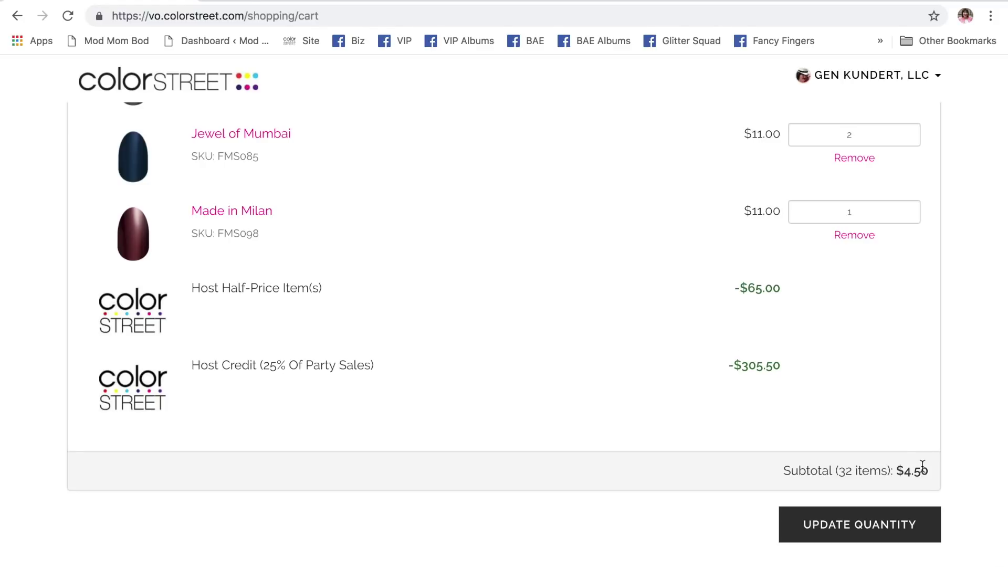
scroll(910, 376, "up", 15)
scroll(910, 371, "up", 10)
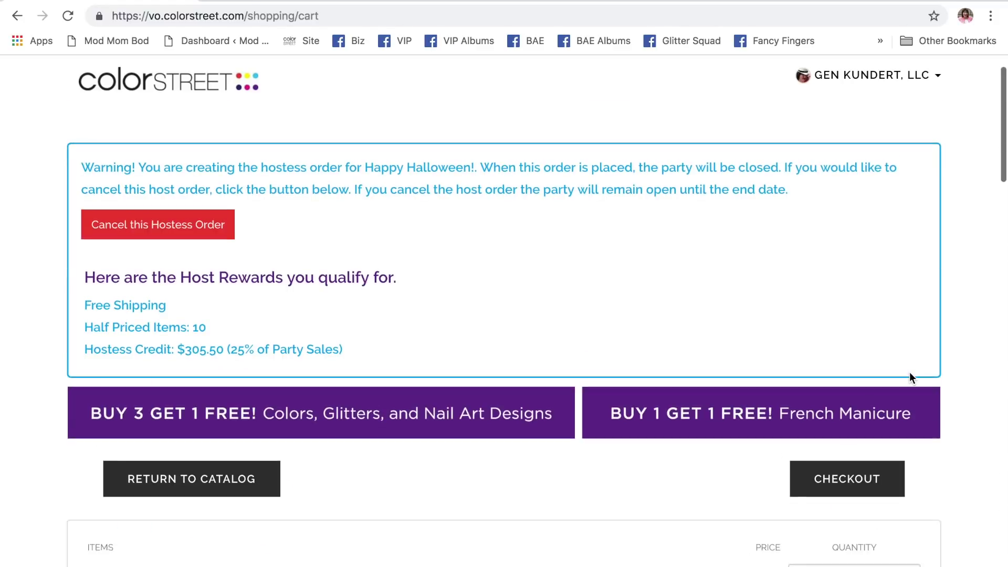
scroll(898, 376, "down", 3)
left_click(849, 399)
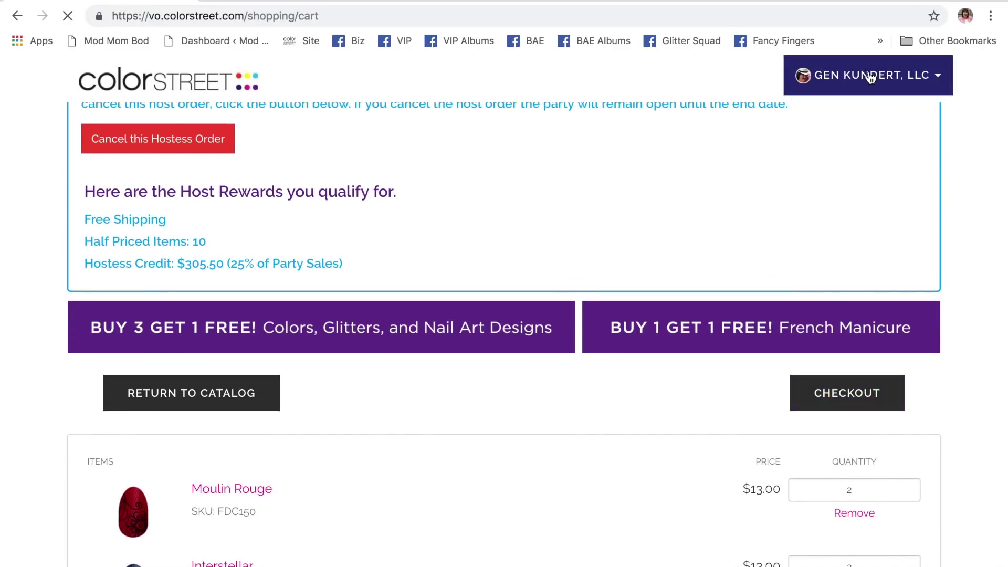
- Replace the recipient's first name on the shipping address form
scroll(589, 322, "down", 6)
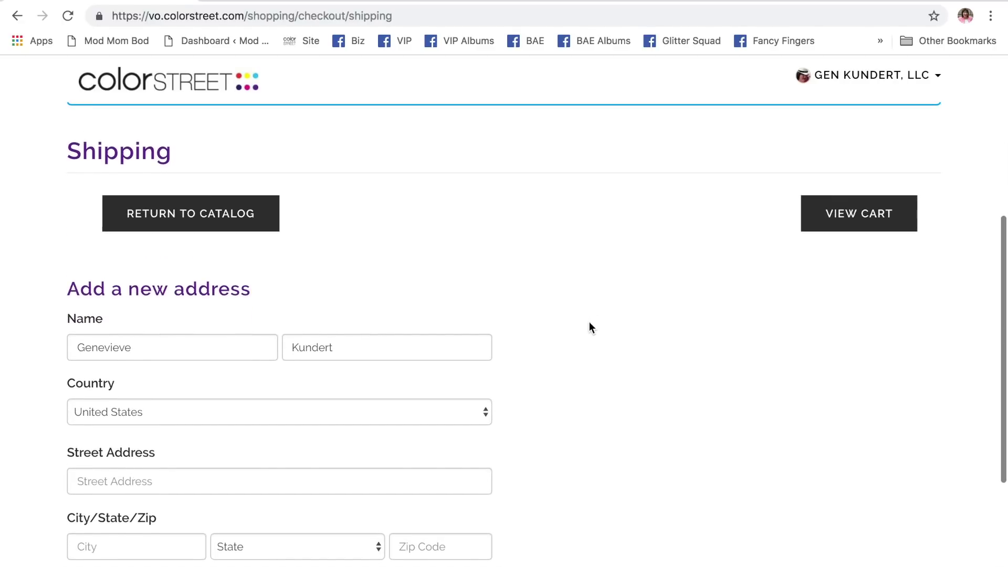
scroll(589, 322, "down", 3)
scroll(589, 328, "down", 2)
scroll(589, 328, "up", 11)
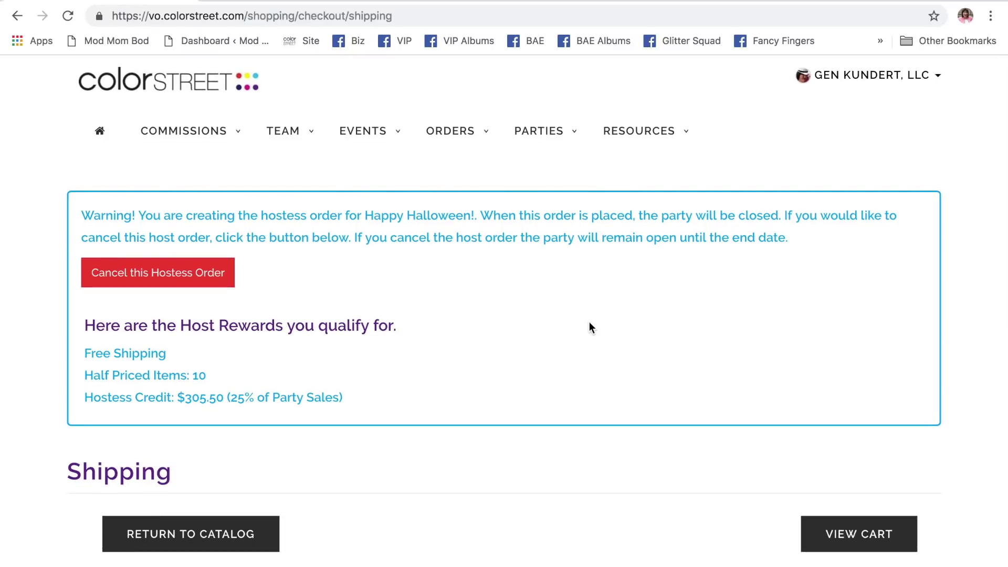
scroll(589, 328, "up", 1)
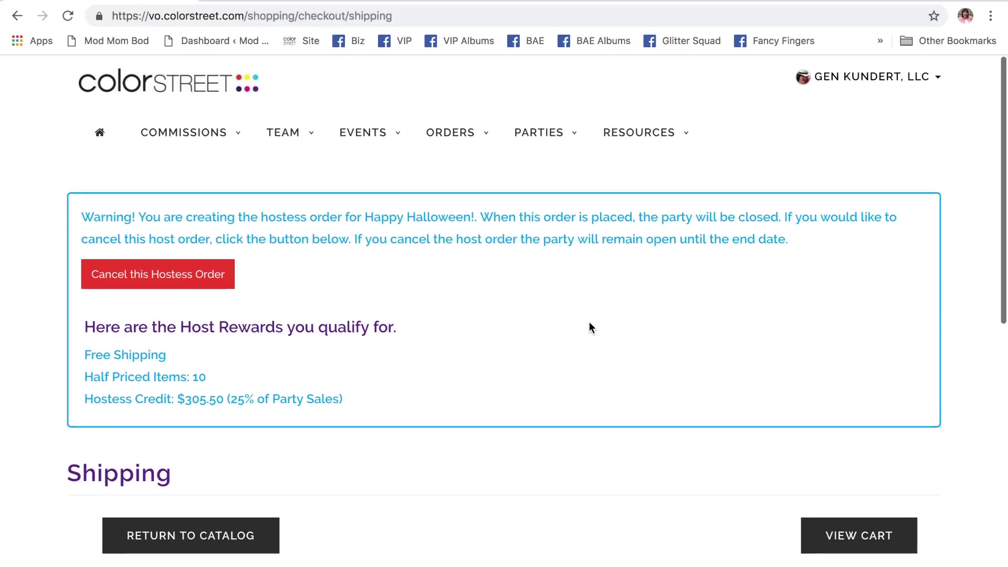
scroll(589, 328, "down", 7)
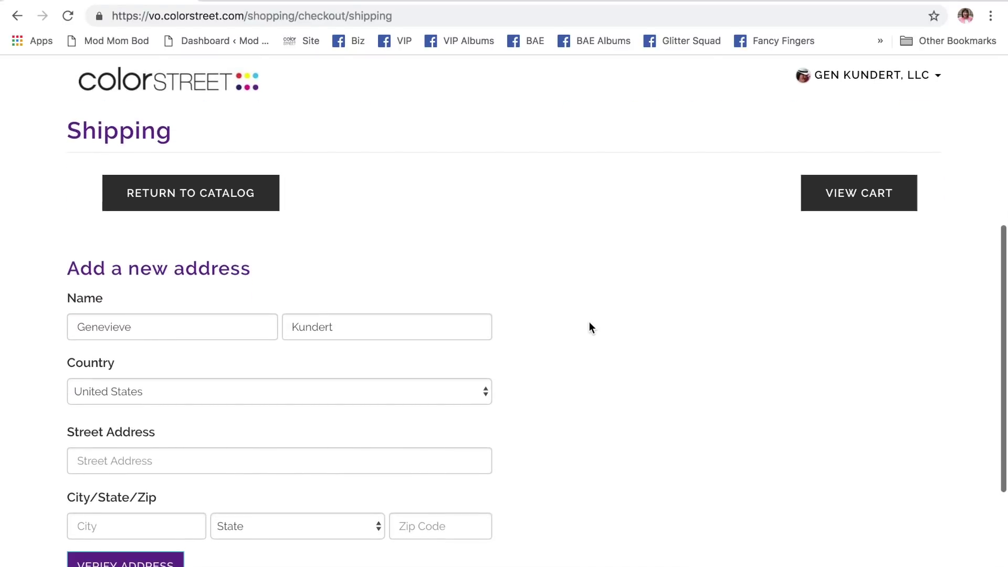
scroll(589, 328, "down", 4)
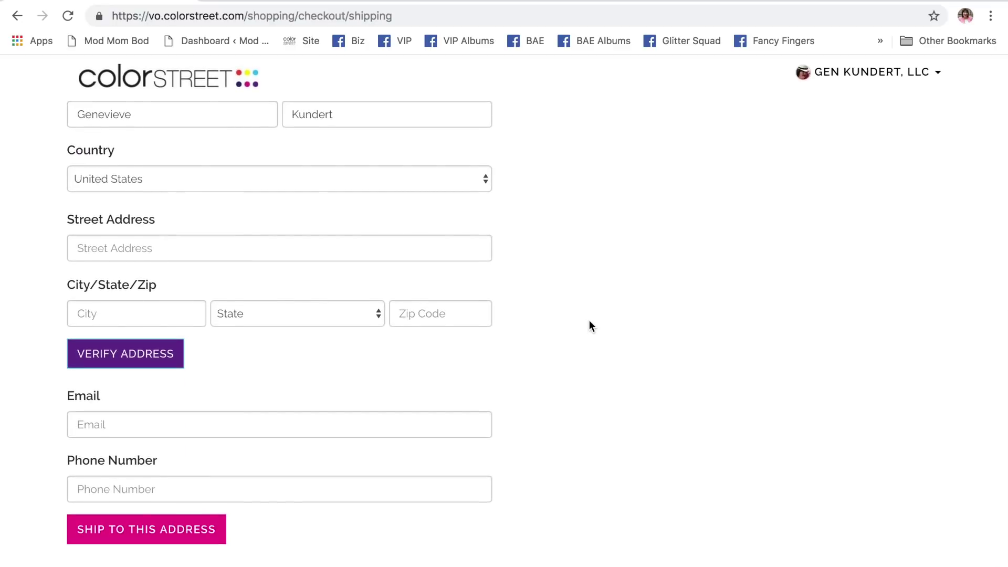
scroll(589, 321, "up", 6)
scroll(589, 321, "up", 3)
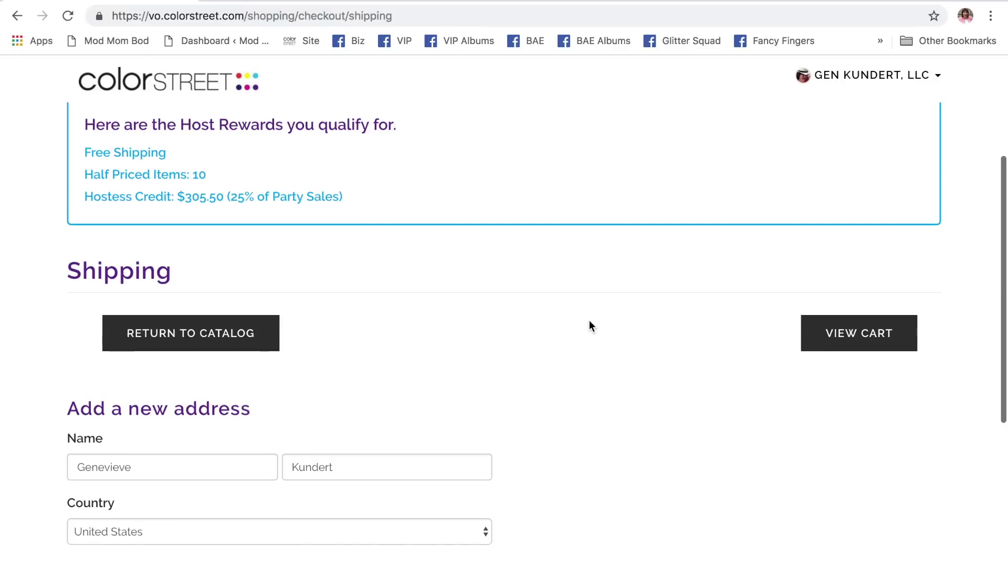
scroll(589, 321, "down", 3)
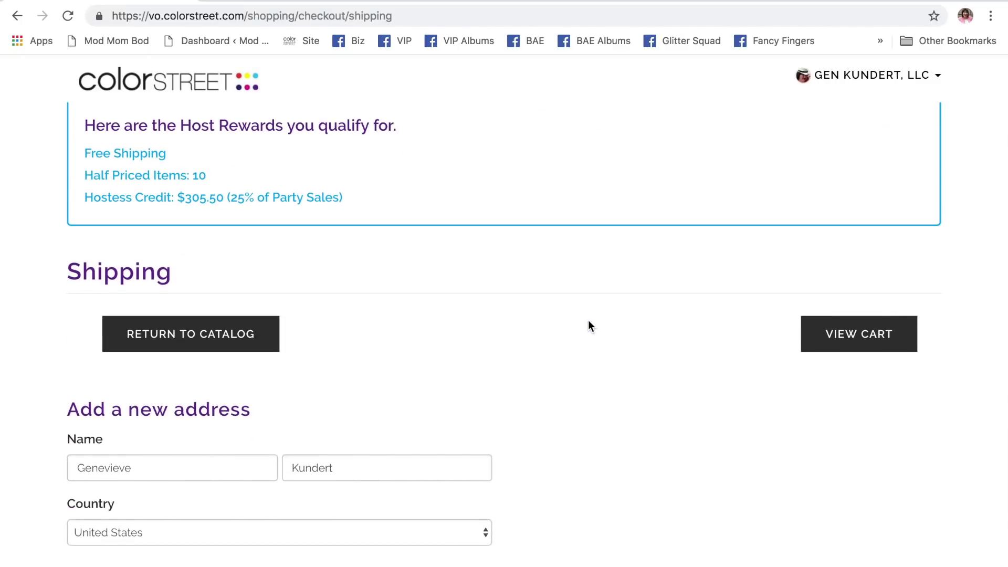
scroll(589, 321, "down", 3)
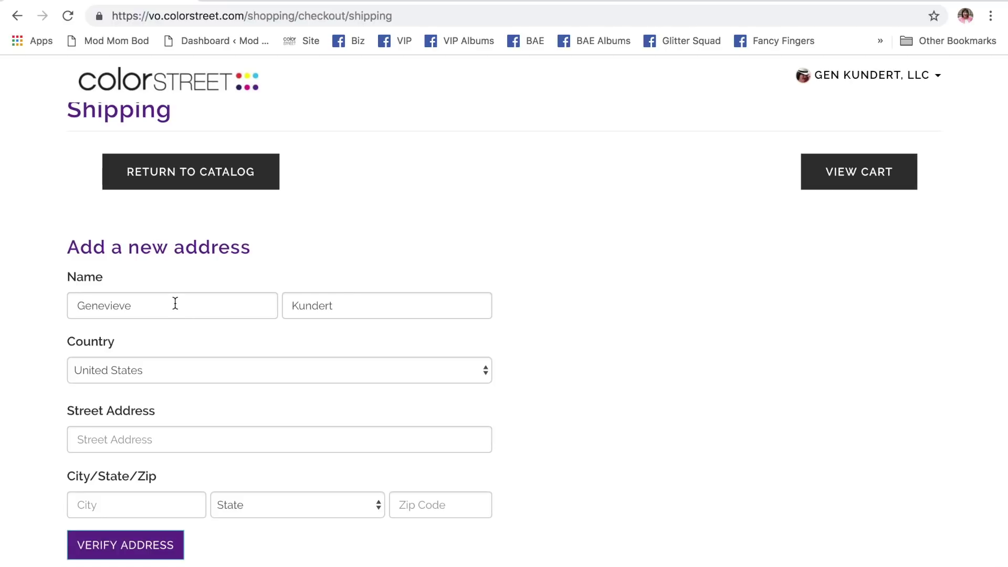
scroll(322, 262, "up", 1)
scroll(322, 263, "down", 3)
scroll(322, 263, "up", 7)
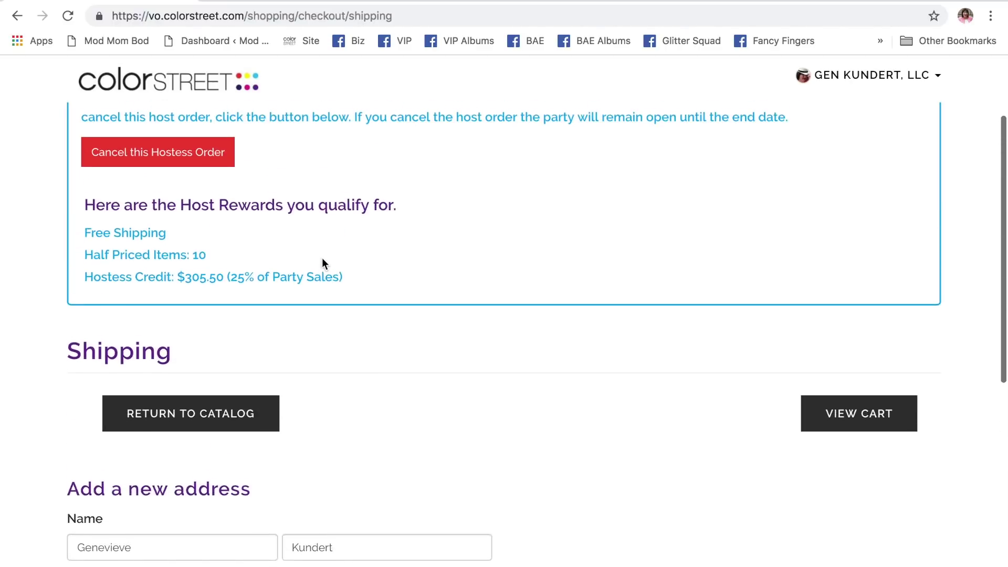
scroll(322, 260, "down", 5)
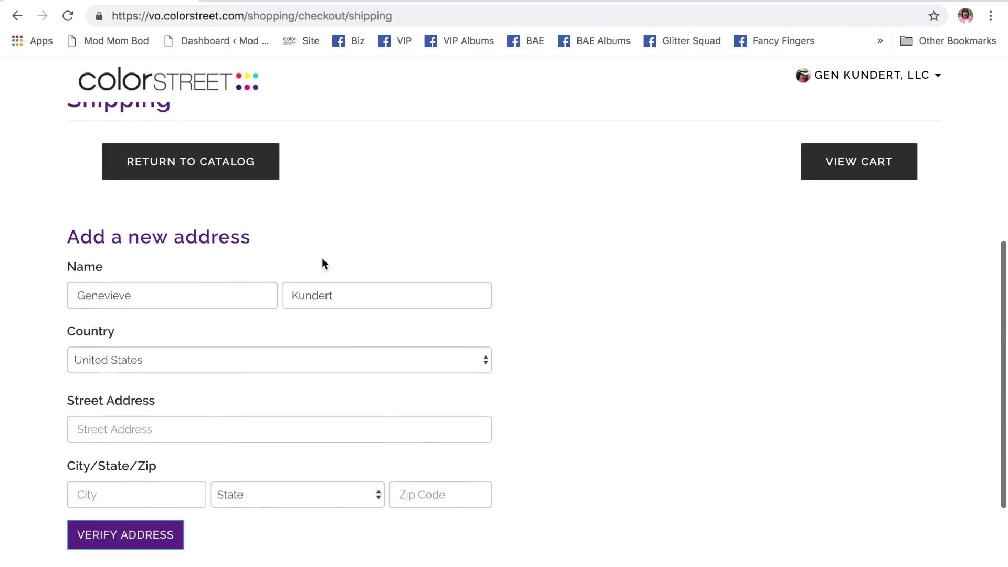
scroll(323, 262, "down", 3)
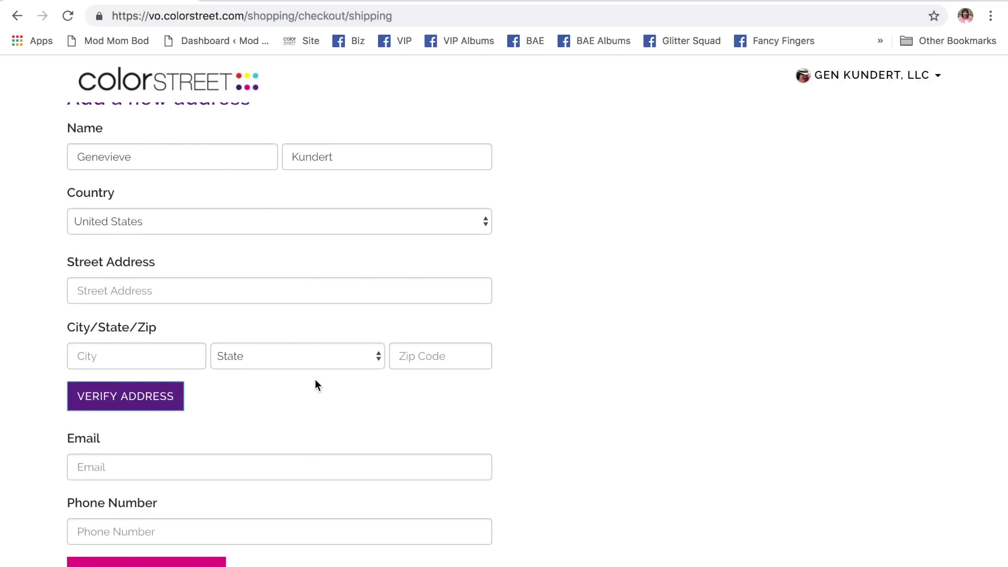
scroll(315, 383, "down", 1)
scroll(315, 386, "up", 8)
scroll(315, 386, "down", 3)
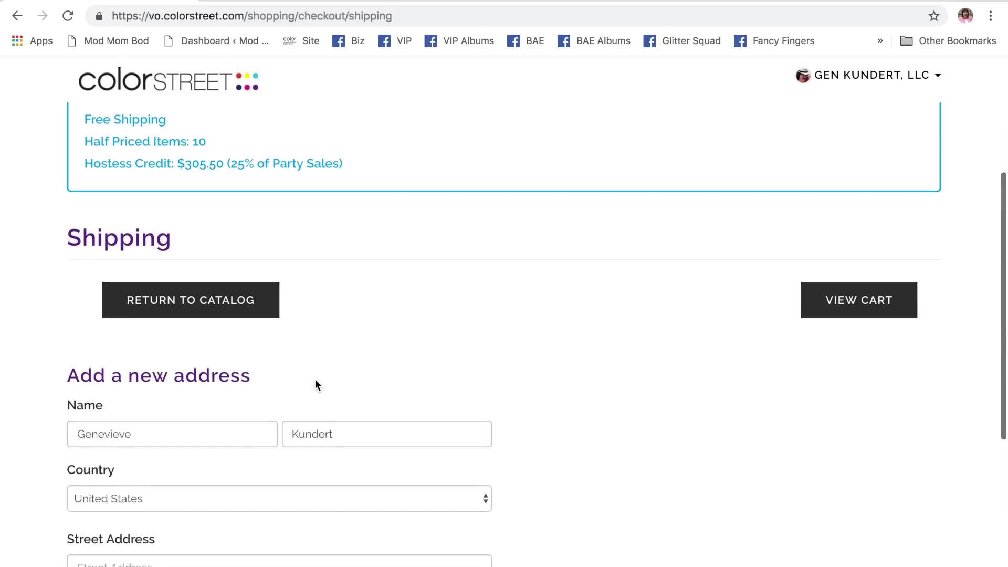
left_click(171, 422)
key("BackSpace")
key("BackSpace")
key("BackSpace")
key("BackSpace")
key("BackSpace")
key("BackSpace")
key("BackSpace")
key("BackSpace")
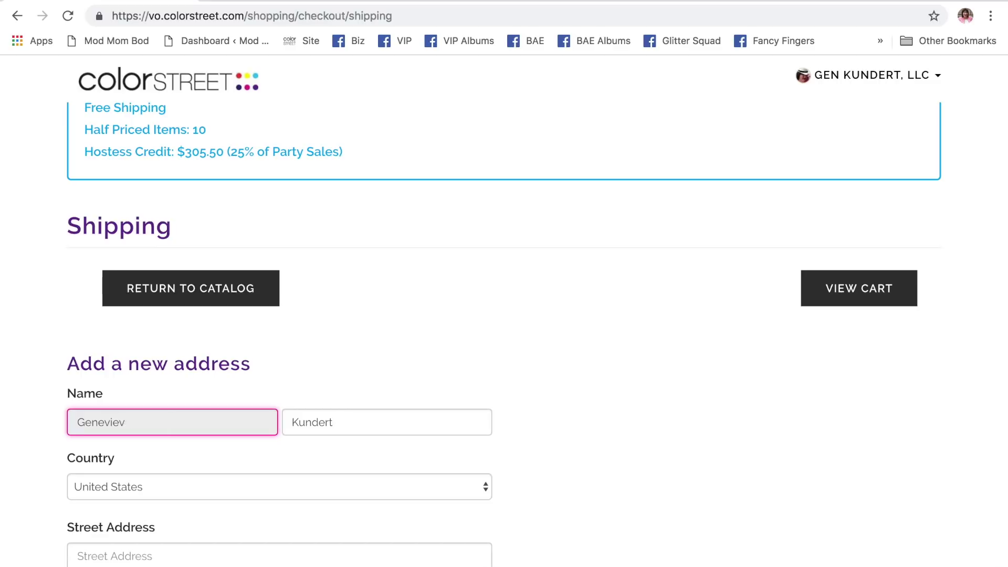
key("BackSpace")
type("Derek")
- Choose a state from the State dropdown for the shipping address
scroll(259, 488, "down", 3)
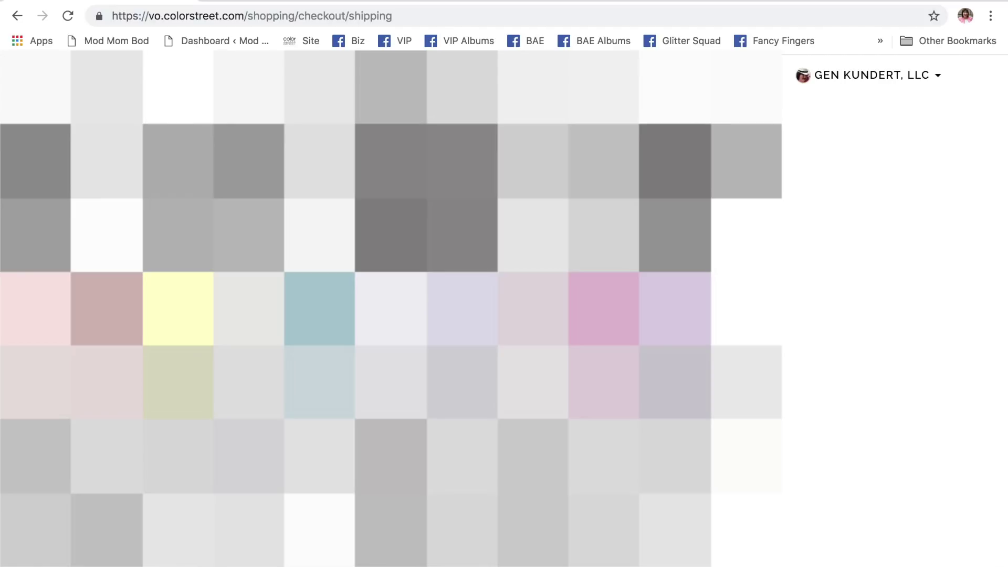
key("space")
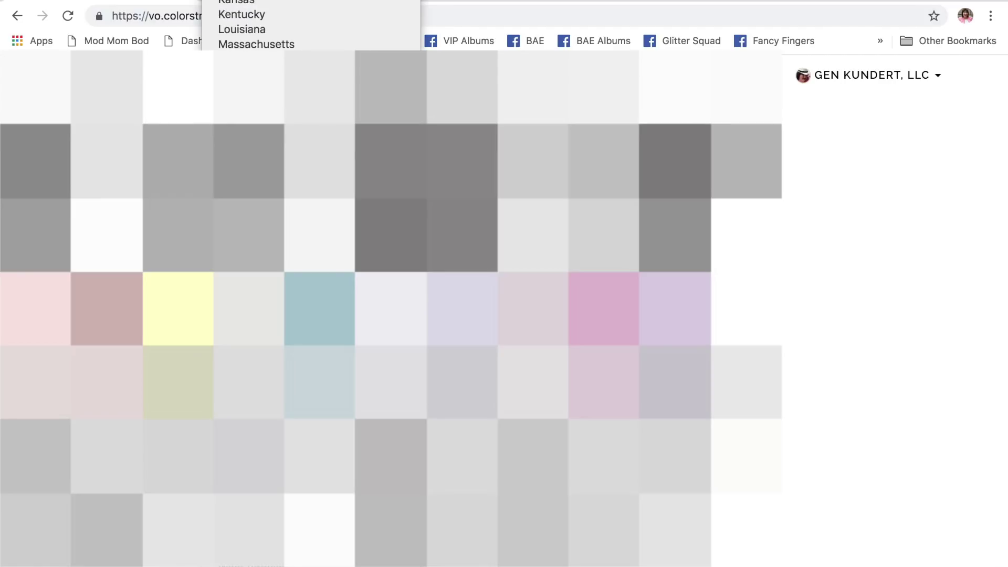
key("Return")
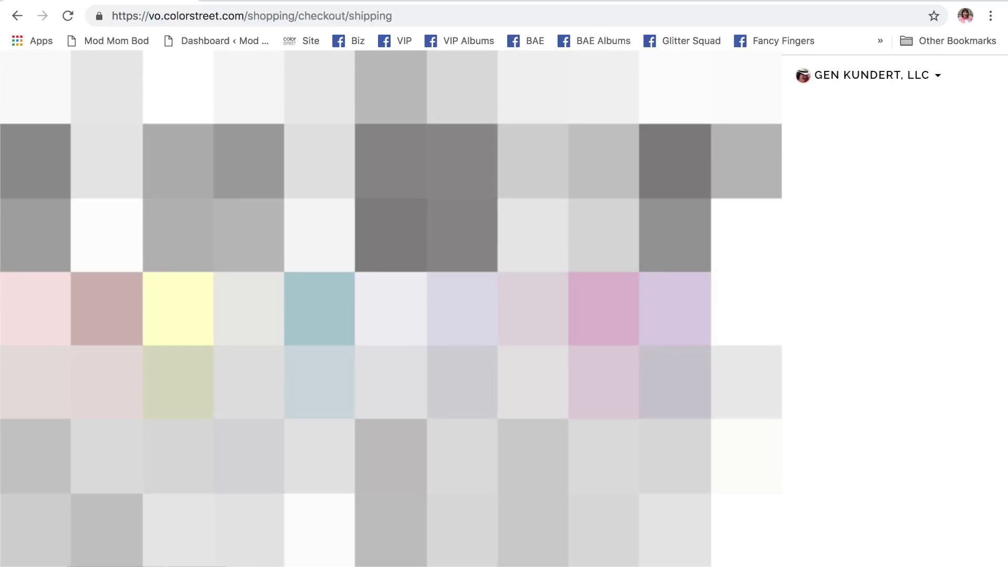
scroll(861, 367, "down", 5)
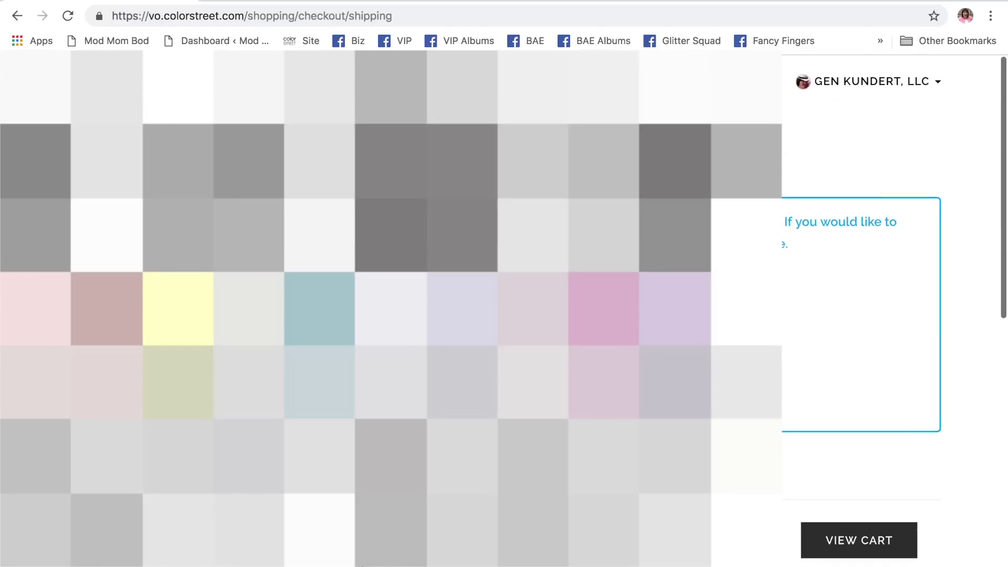
scroll(861, 315, "down", 5)
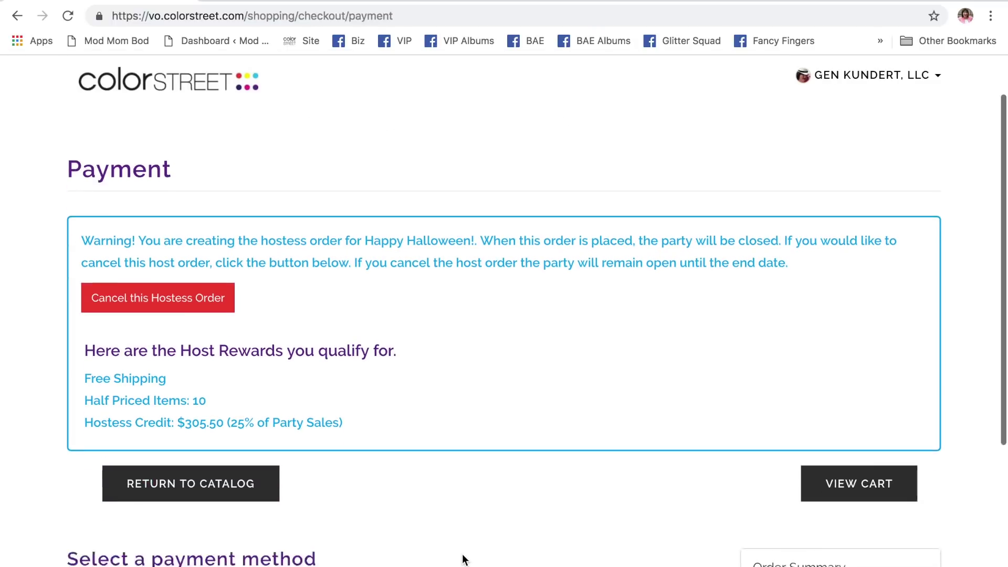
- Start adding a new credit card as the order's payment method
scroll(463, 558, "down", 2)
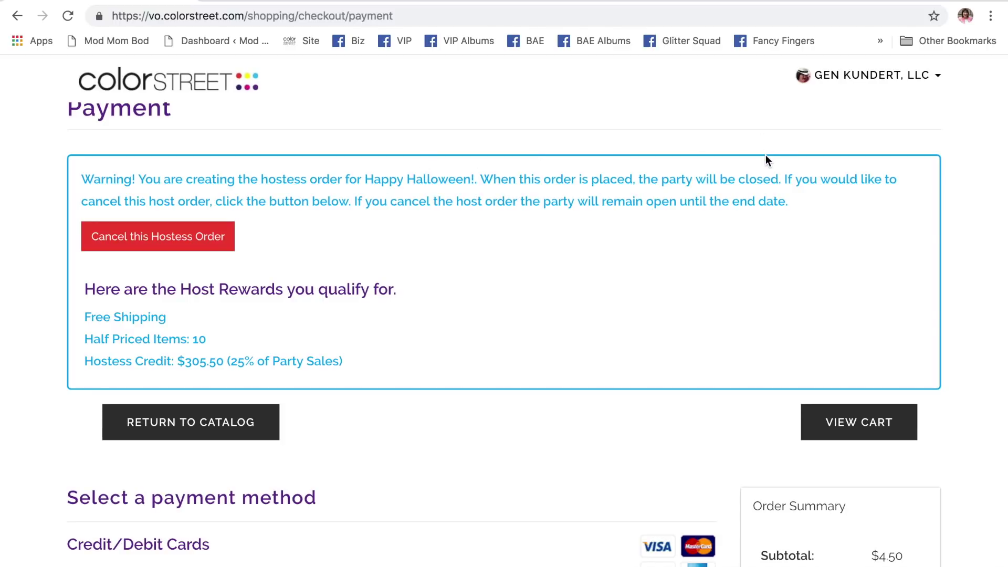
scroll(623, 250, "down", 3)
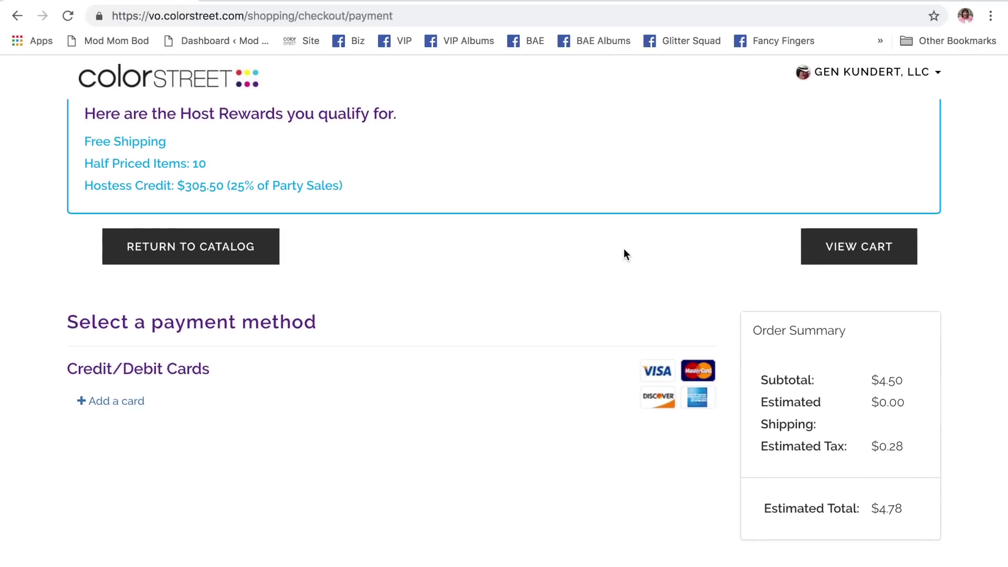
left_click(113, 406)
scroll(326, 367, "down", 1)
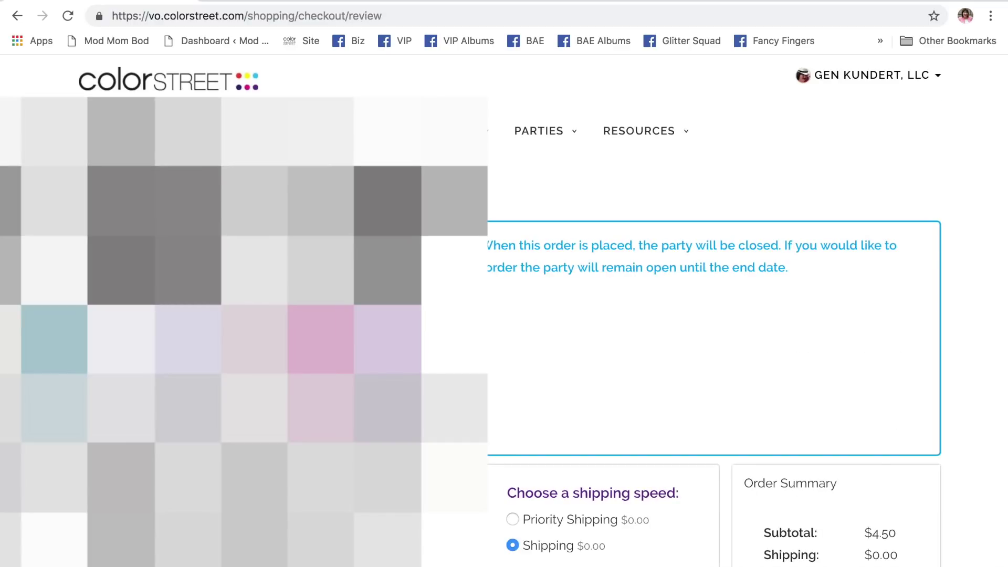
- Select Priority Shipping and place the hostess order at the $4.78 total
scroll(517, 409, "down", 5)
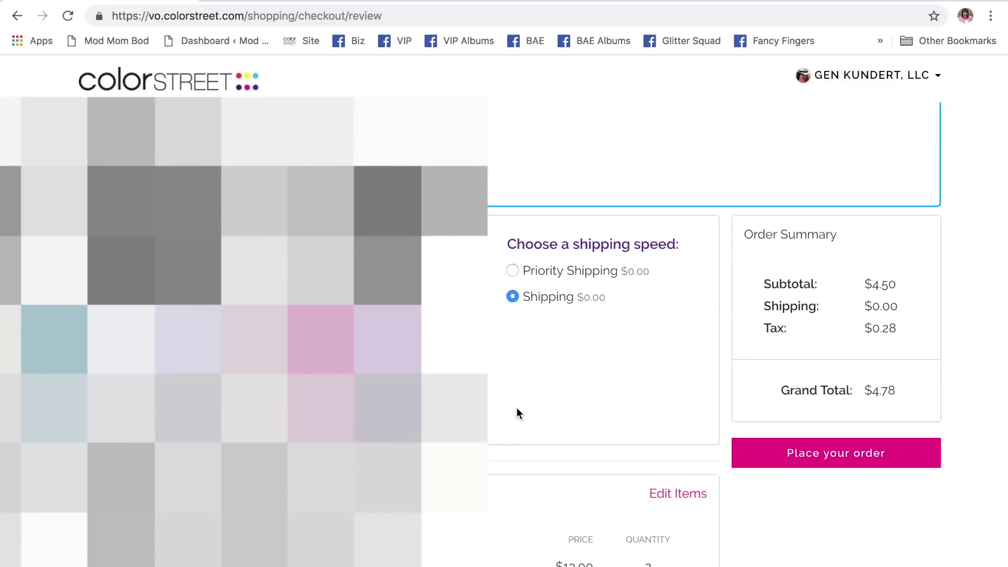
left_click(512, 271)
scroll(592, 388, "down", 3)
scroll(592, 388, "up", 2)
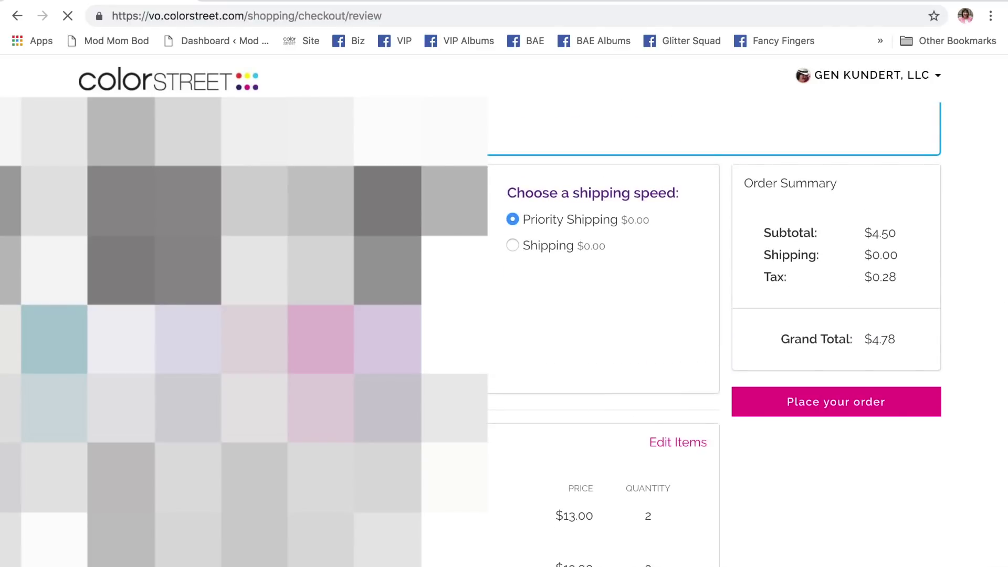
scroll(714, 336, "down", 3)
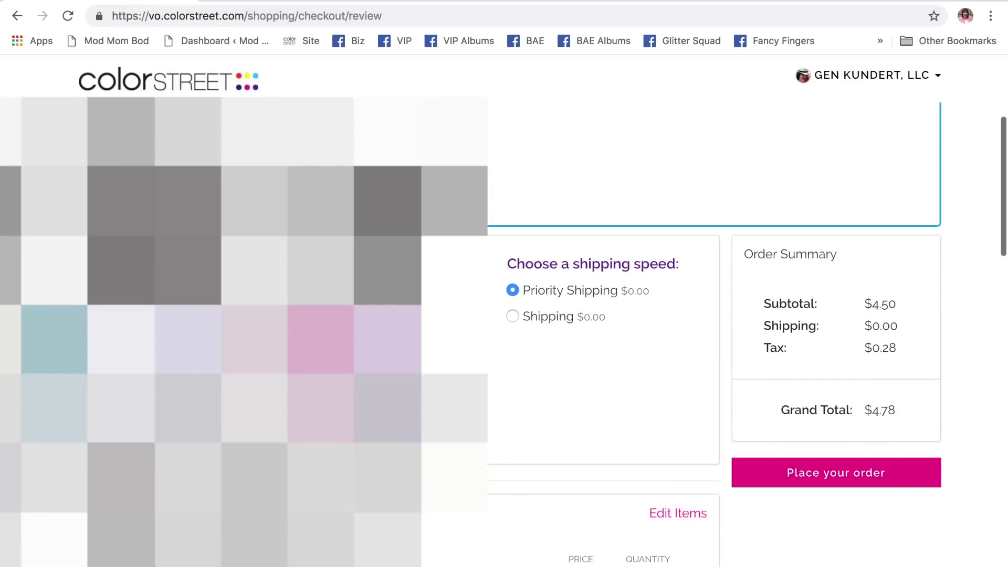
scroll(621, 417, "down", 1)
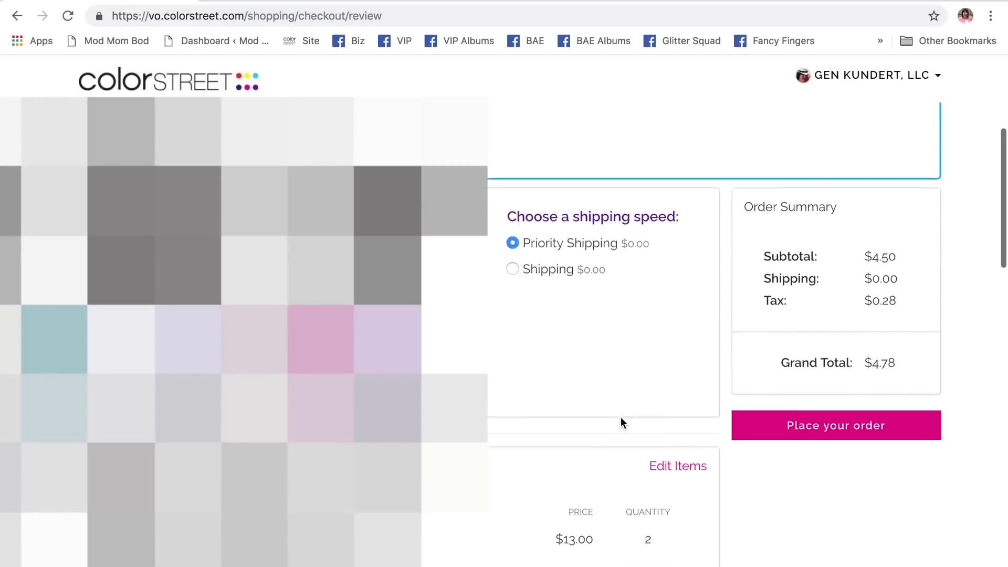
scroll(621, 418, "down", 5)
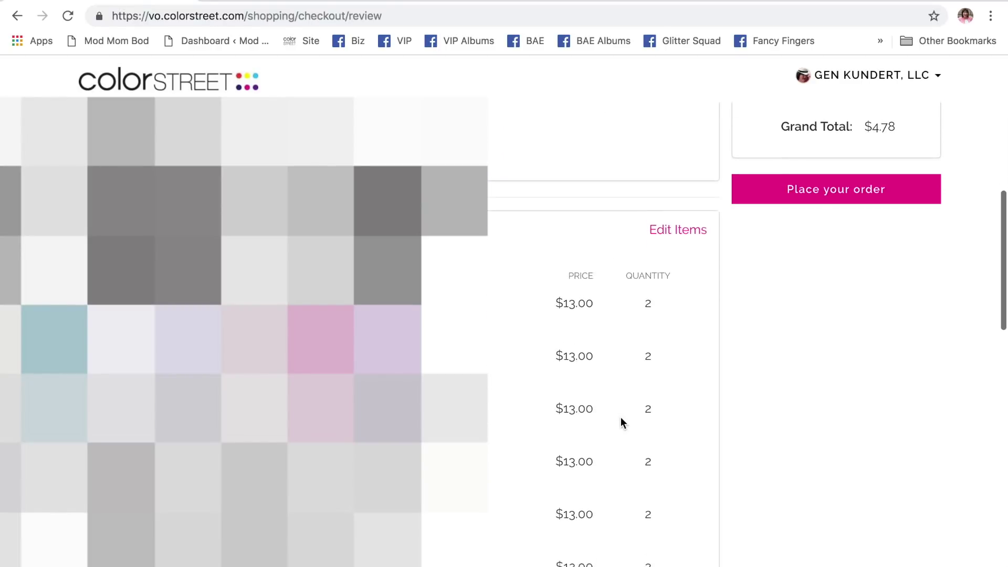
scroll(620, 417, "up", 3)
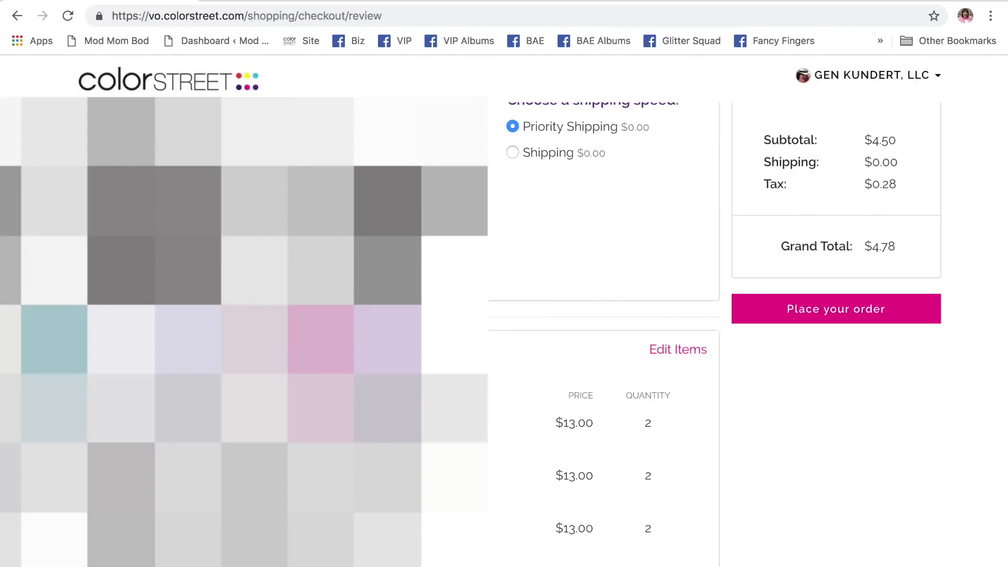
scroll(507, 326, "down", 20)
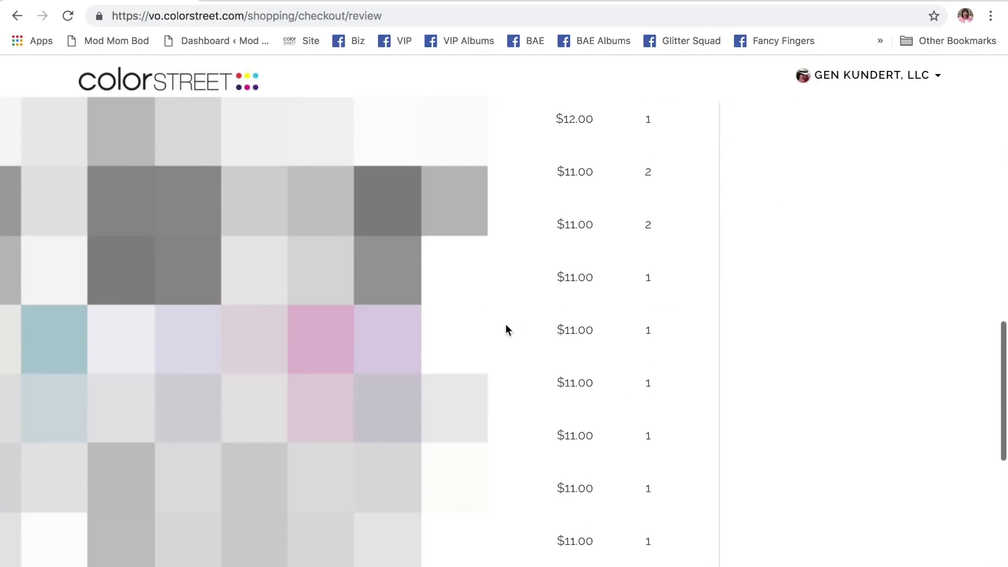
scroll(507, 329, "up", 20)
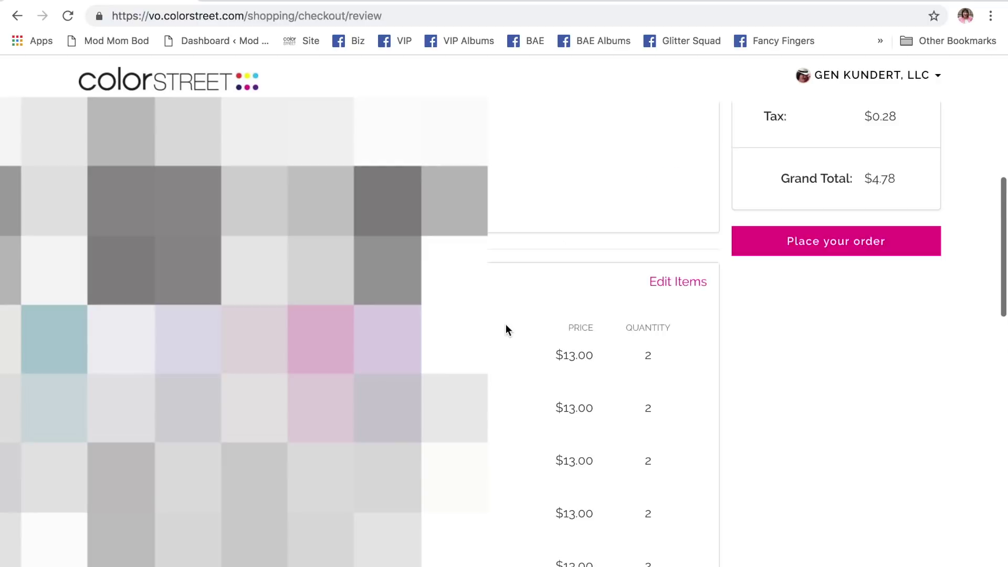
scroll(506, 323, "up", 1)
scroll(506, 323, "down", 3)
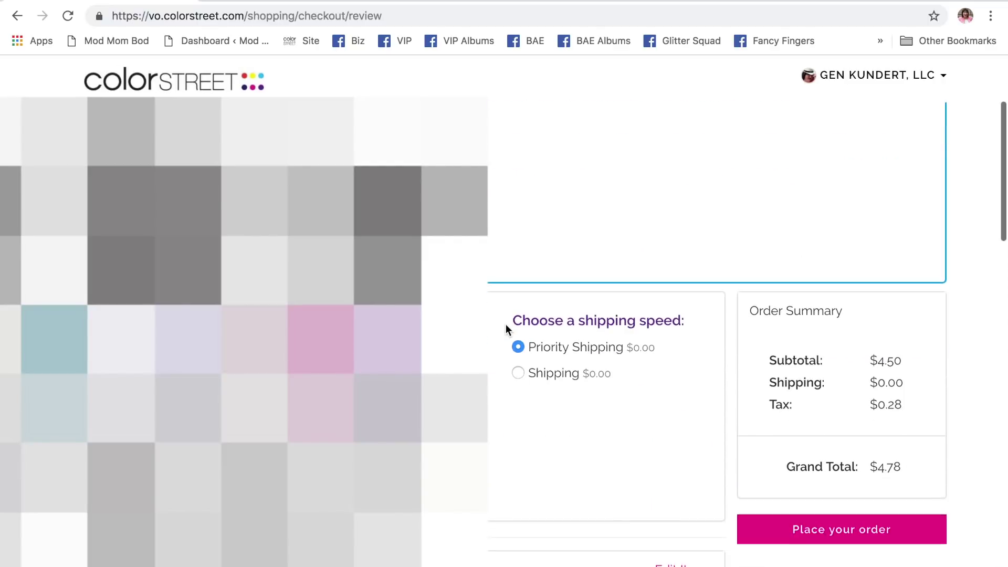
left_click(843, 491)
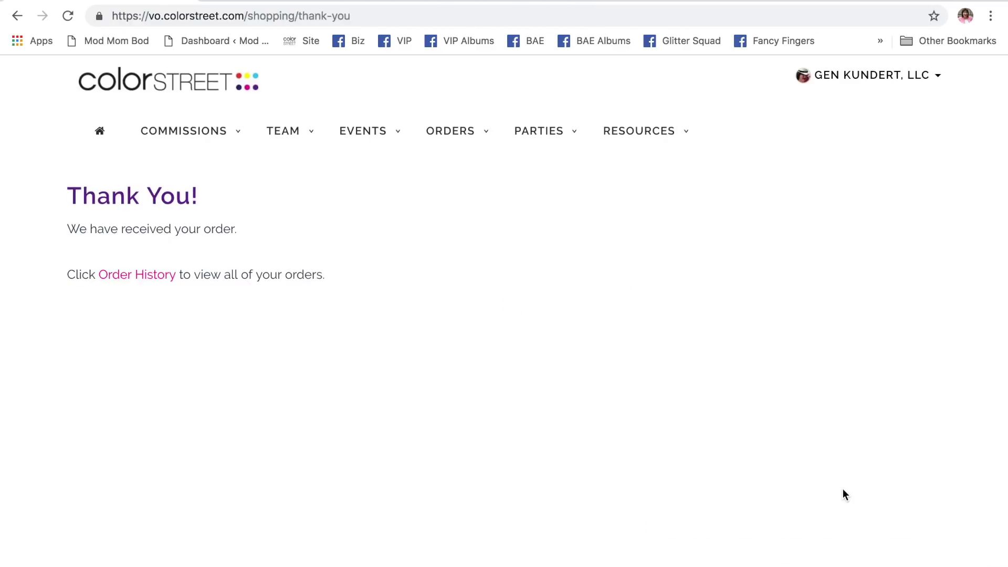
- Check Order History's Open Orders tab, then open Parties > View Open Parties
left_click(135, 282)
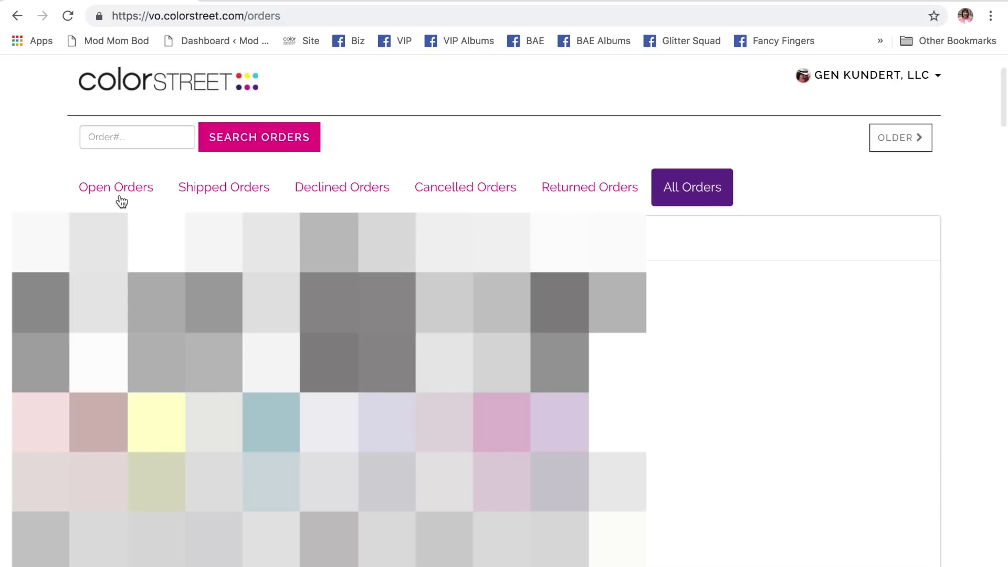
left_click(119, 198)
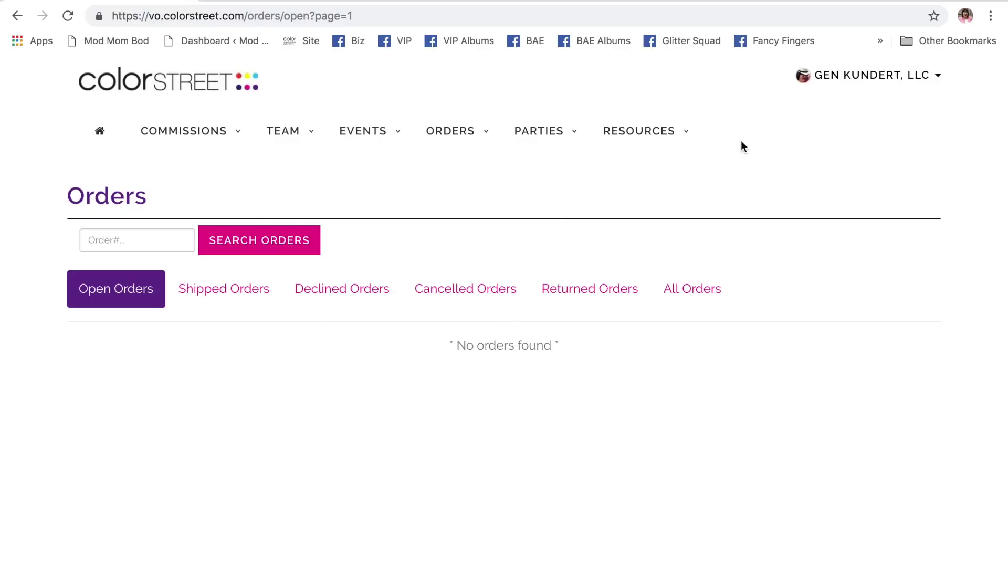
mouse_move(223, 149)
mouse_move(554, 128)
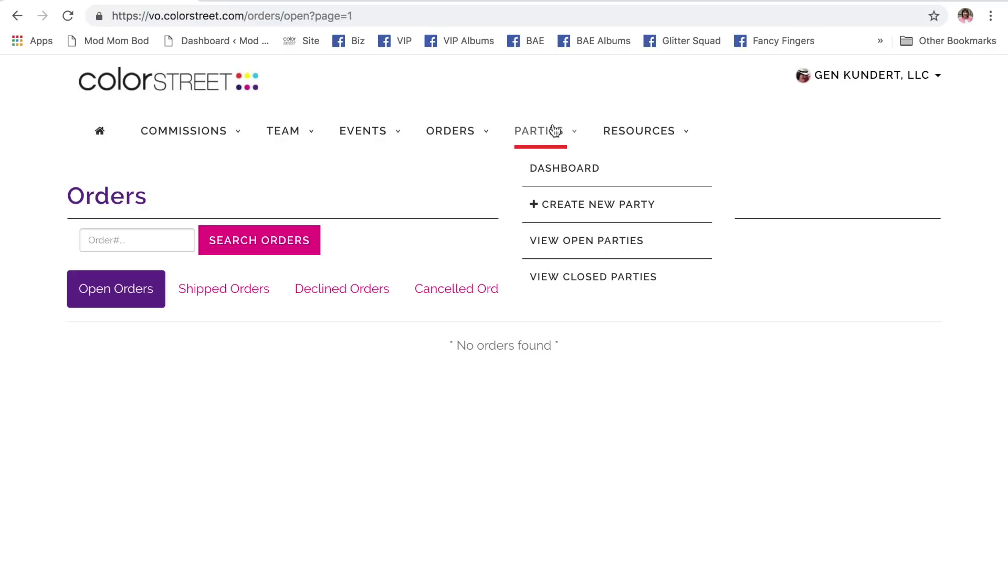
left_click(589, 244)
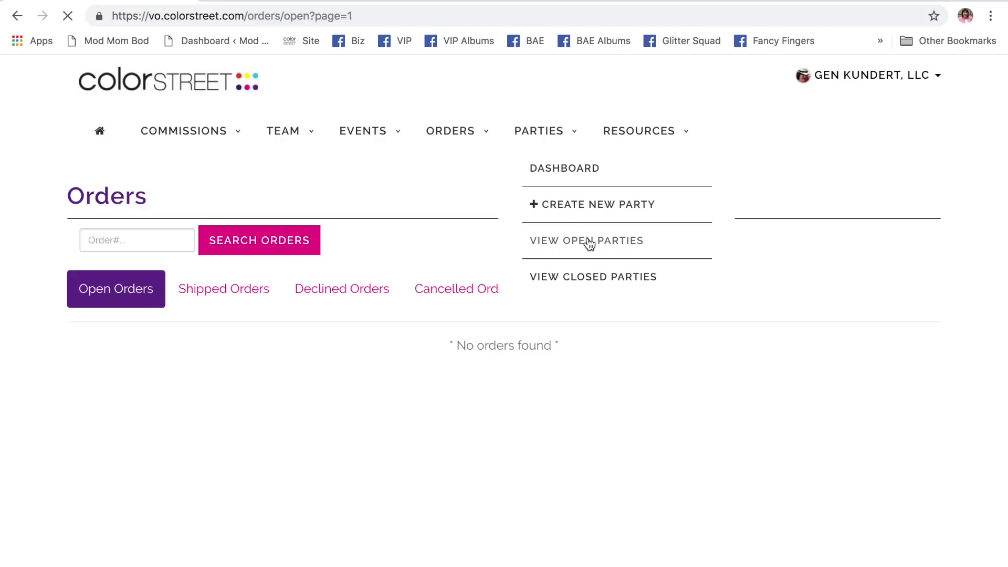
- Inspect the Winter is Coming! party entry dated 10/10/2018 with $0.00 sales
scroll(633, 340, "down", 1)
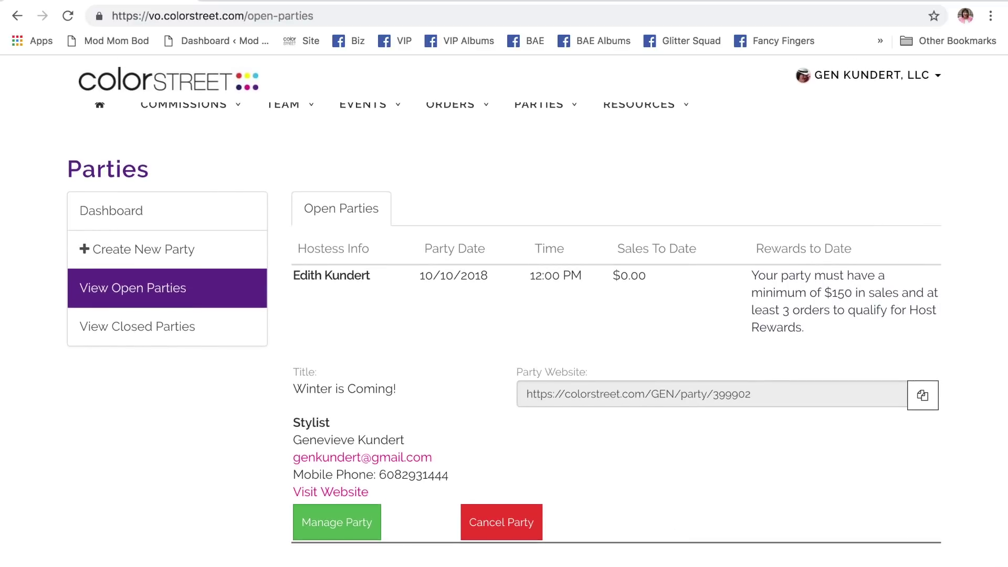
scroll(658, 292, "up", 1)
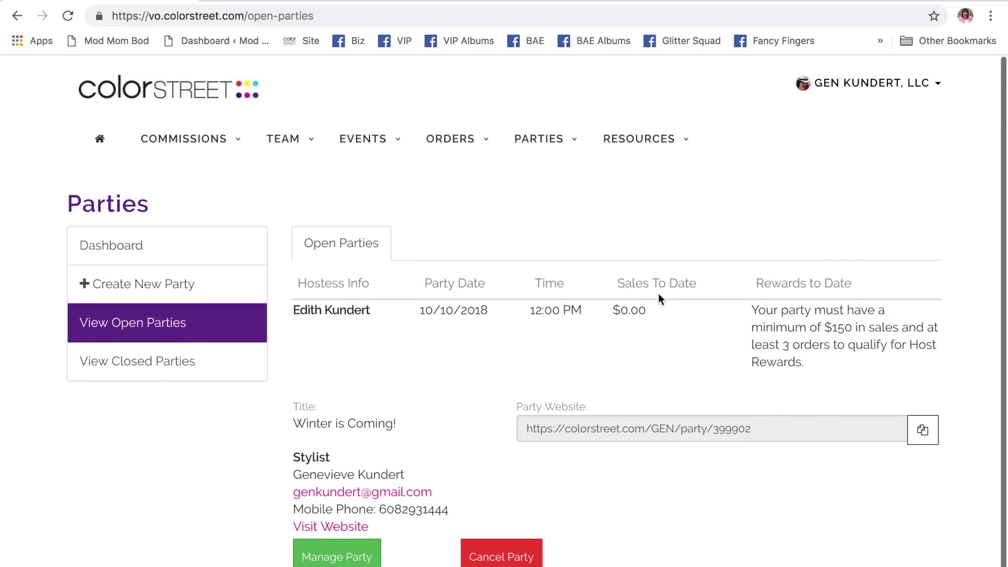
scroll(658, 293, "down", 1)
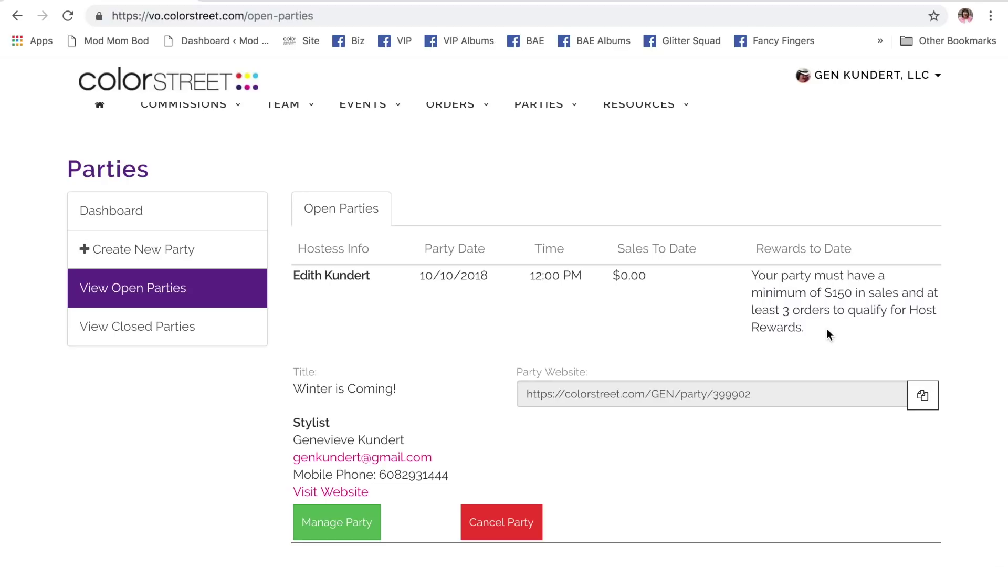
- Sign out of the stylist account and sign in as the host
left_click(866, 78)
left_click(919, 255)
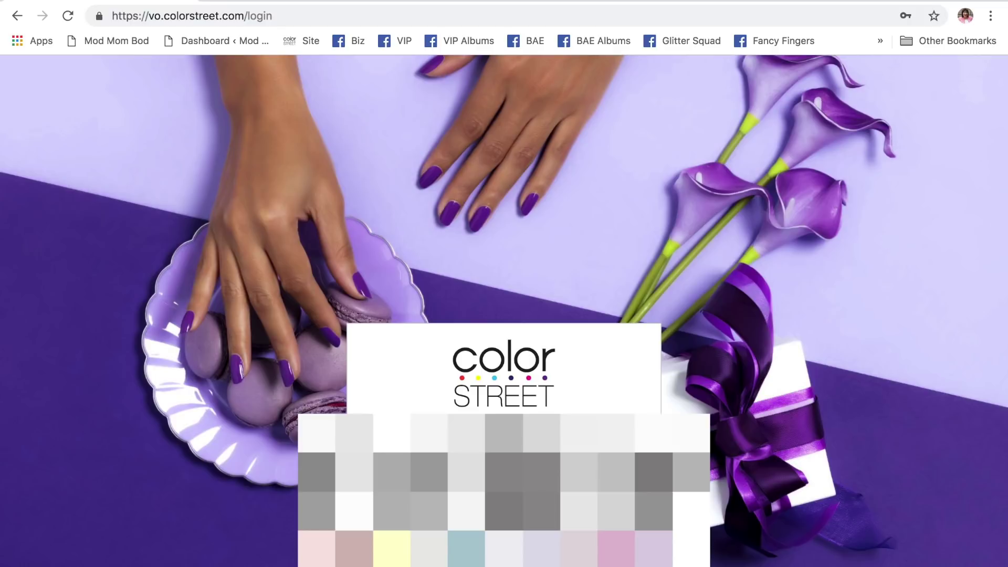
left_click(415, 510)
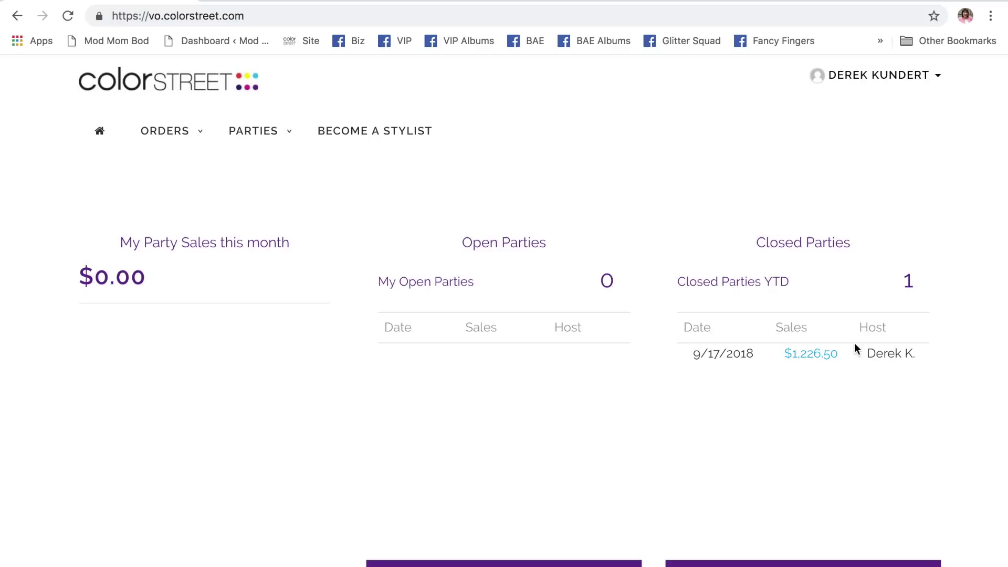
- View the host's closed parties and the Happy Halloween! party details, then go back
scroll(836, 427, "down", 2)
left_click(740, 529)
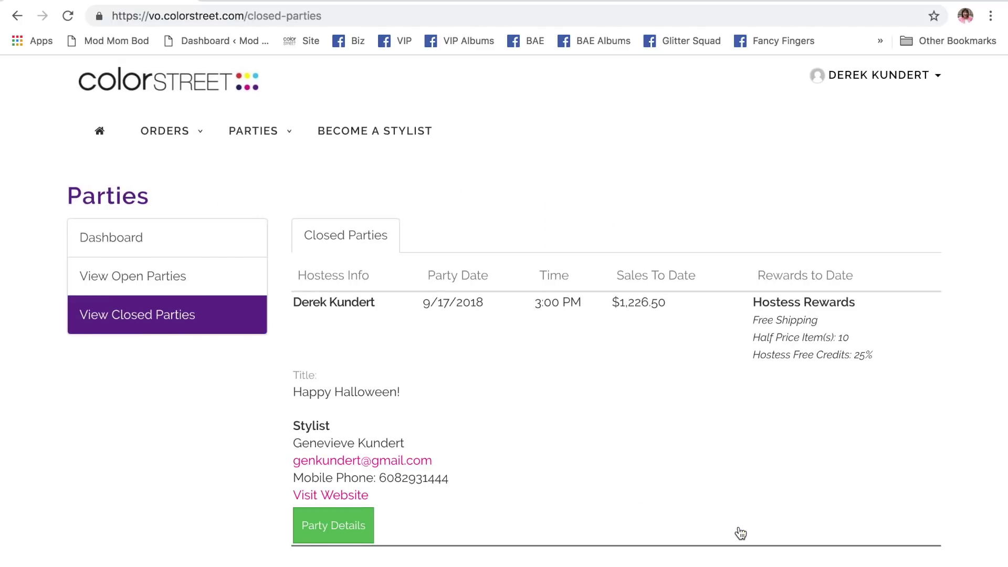
scroll(473, 504, "up", 1)
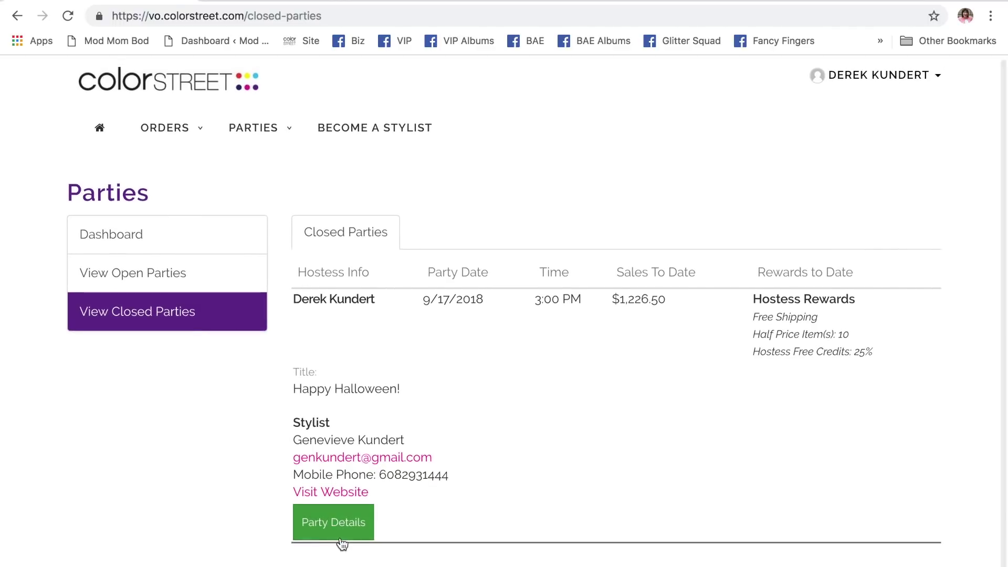
left_click(334, 530)
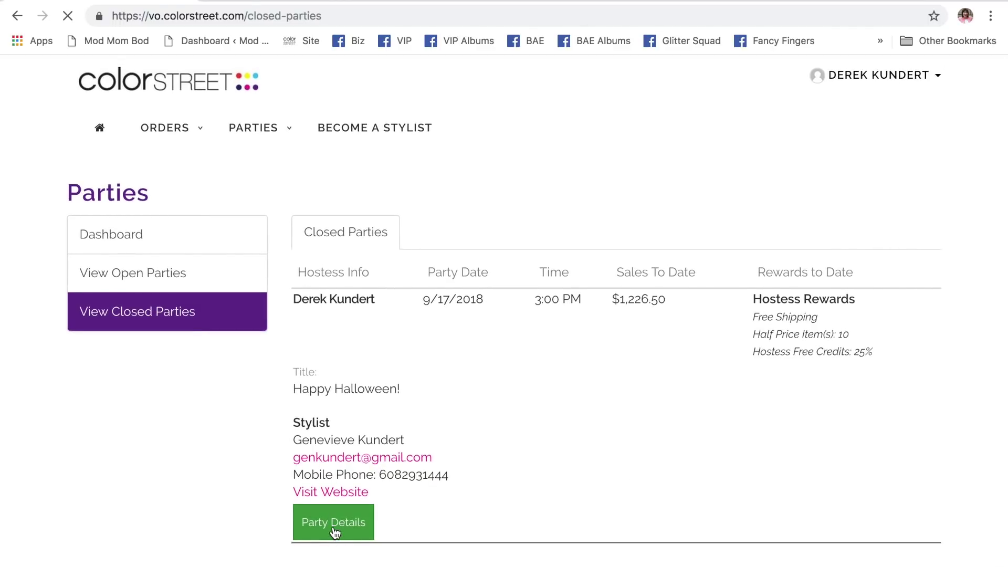
scroll(572, 465, "down", 4)
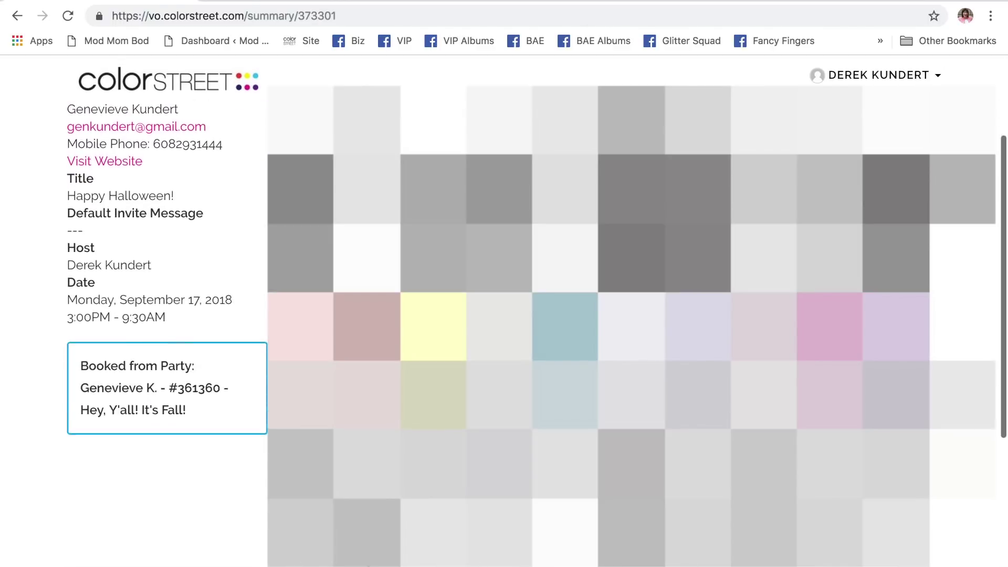
scroll(572, 465, "down", 6)
scroll(572, 465, "up", 9)
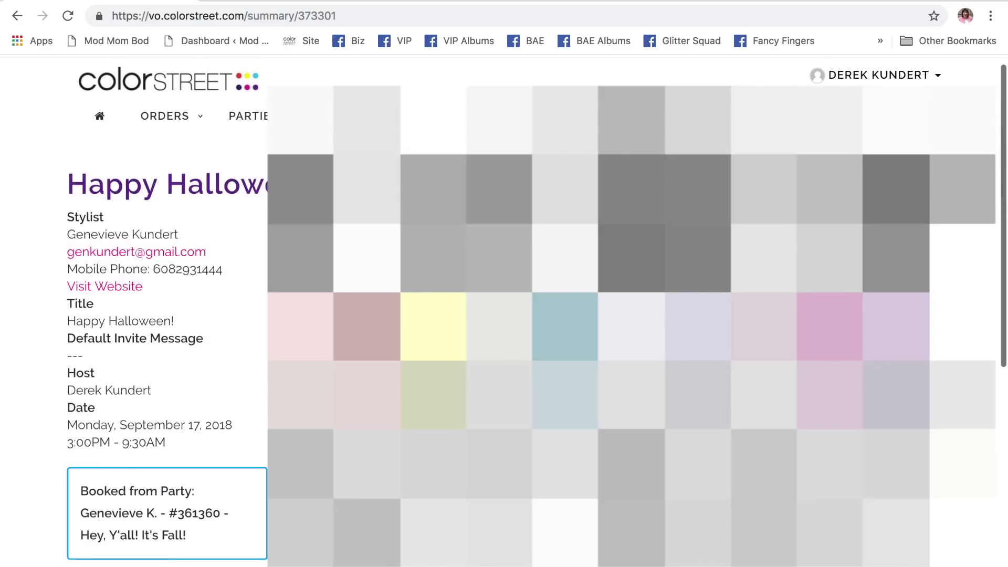
key("super+r")
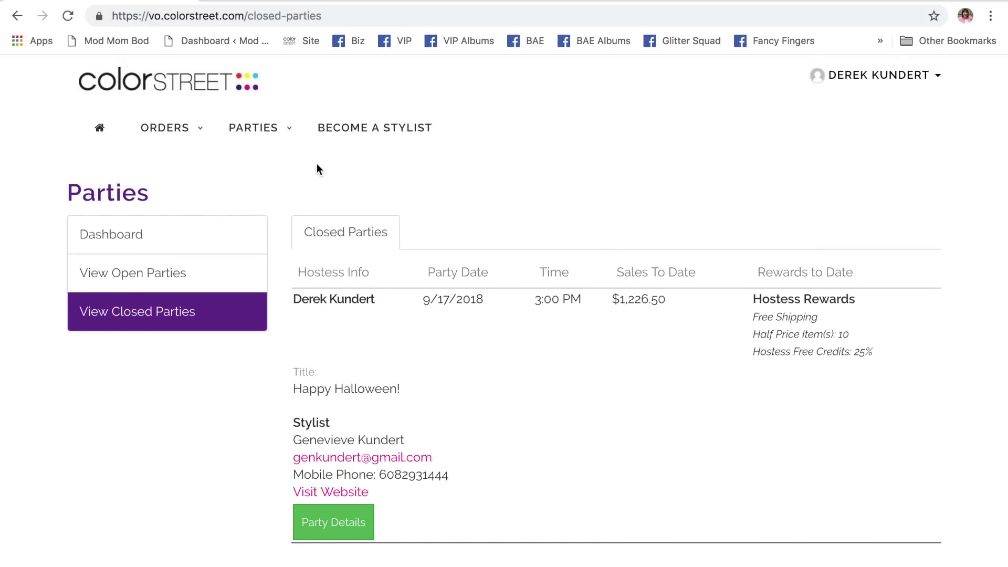
- Go to the Parties dashboard and sign out of the host account
mouse_move(259, 131)
left_click(273, 166)
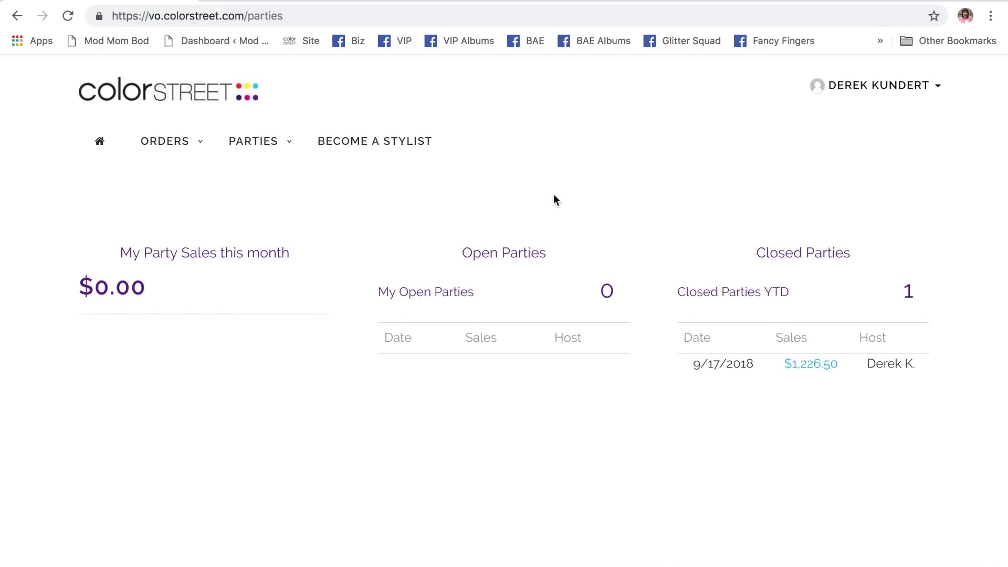
left_click(895, 77)
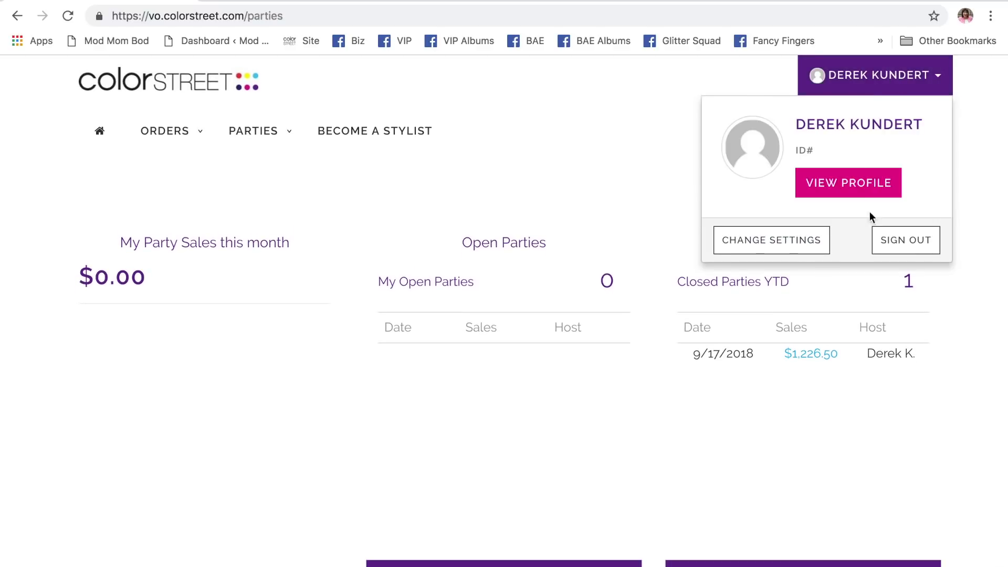
left_click(904, 239)
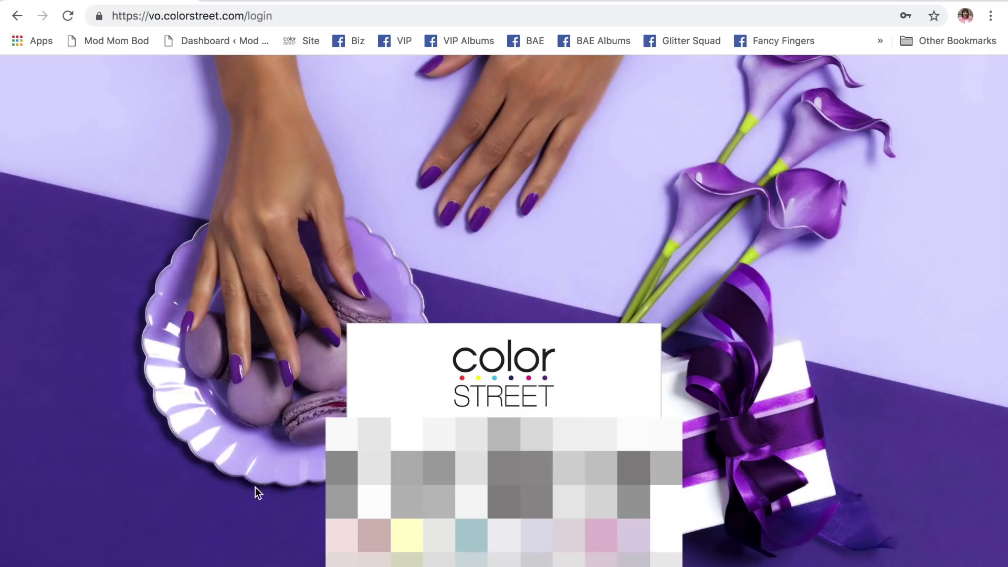
- Sign back in as the stylist and open Add Existing Customer for Winter is Coming!
key("Return")
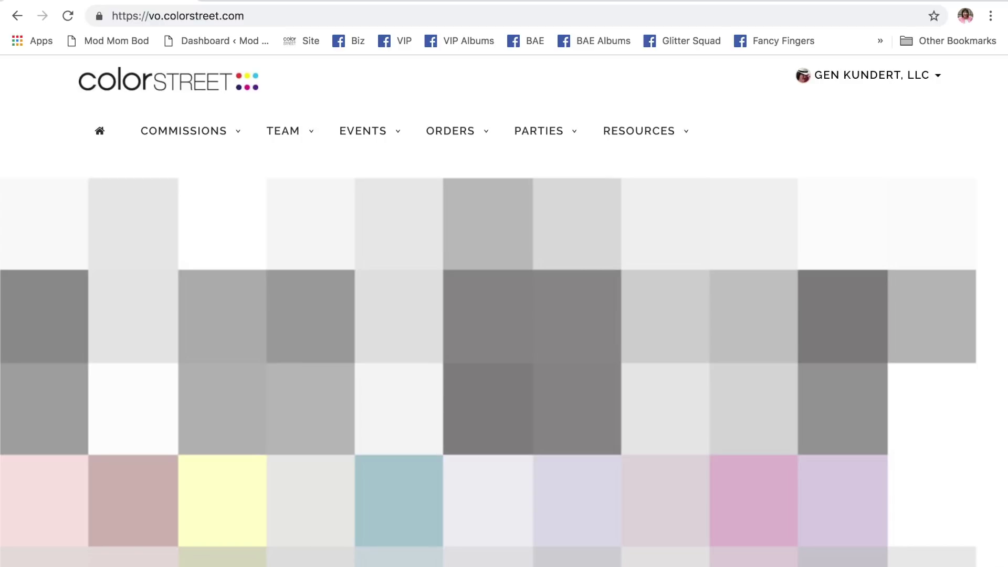
mouse_move(539, 140)
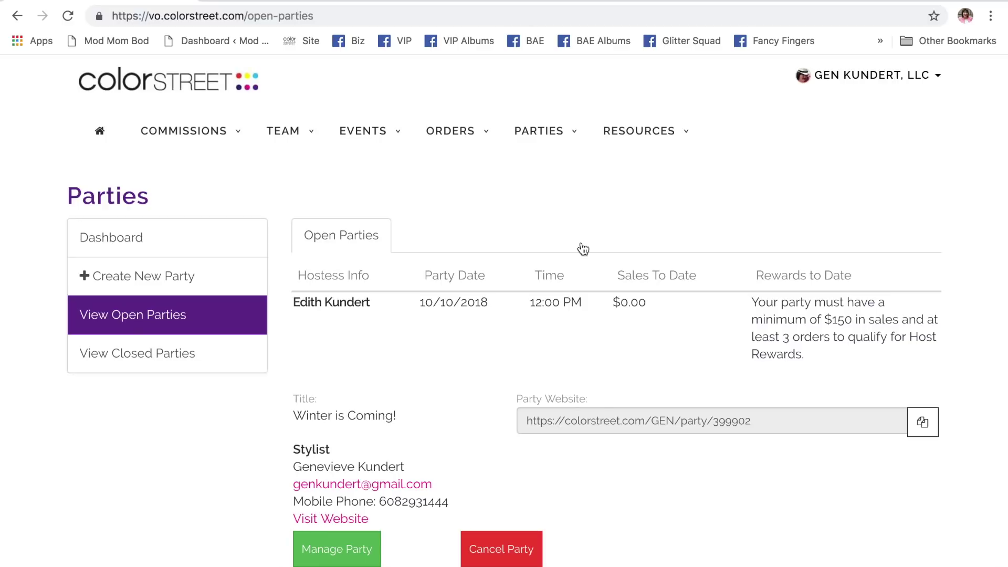
scroll(582, 249, "down", 1)
left_click(346, 533)
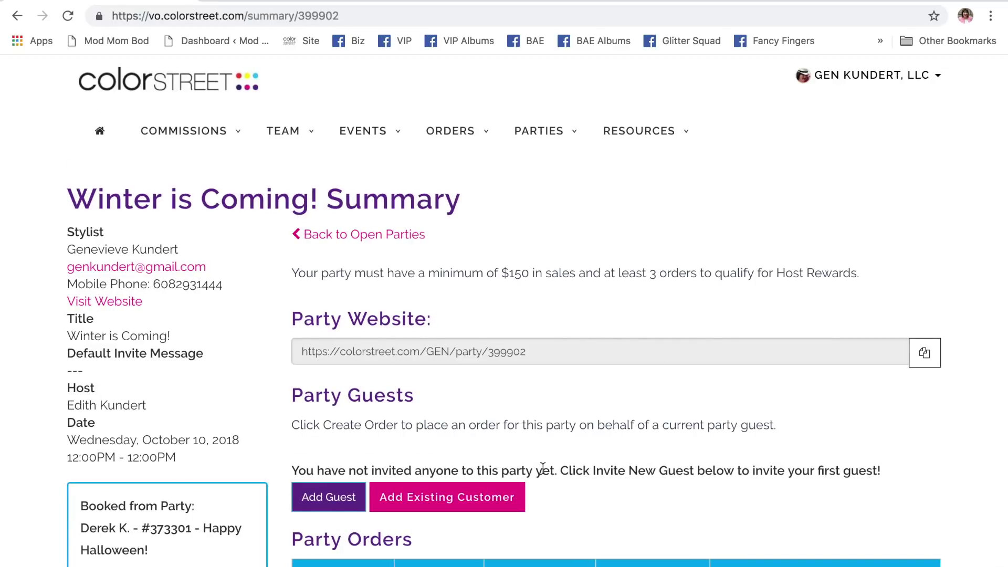
scroll(543, 467, "down", 5)
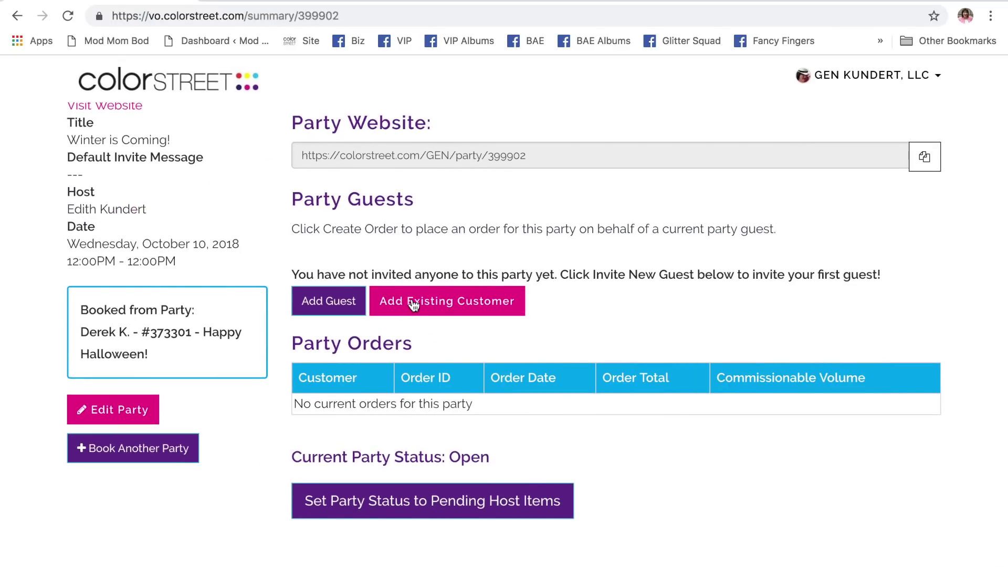
left_click(414, 306)
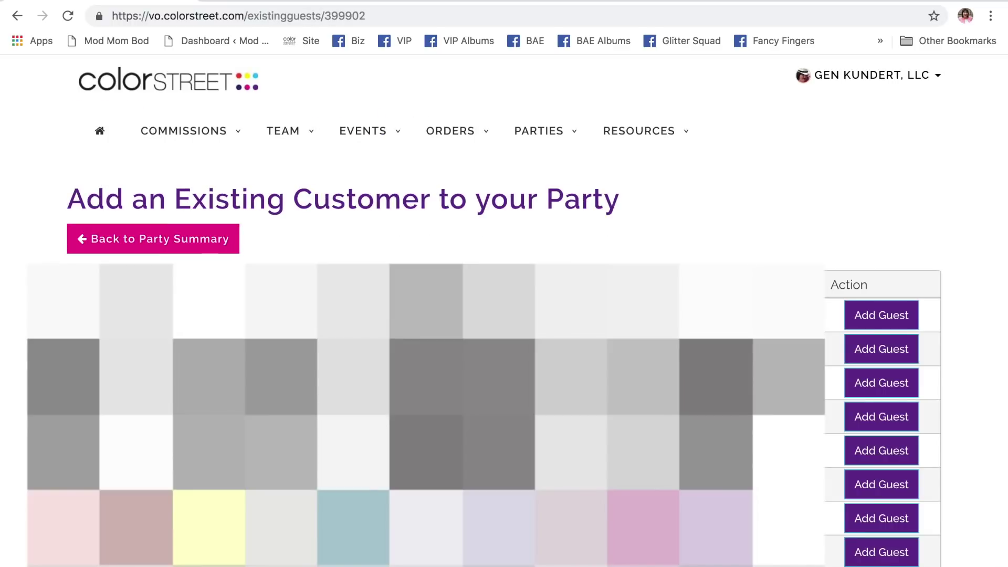
- Add the second customer as a Winter is Coming! guest and open that guest's Update Guest form
left_click(884, 359)
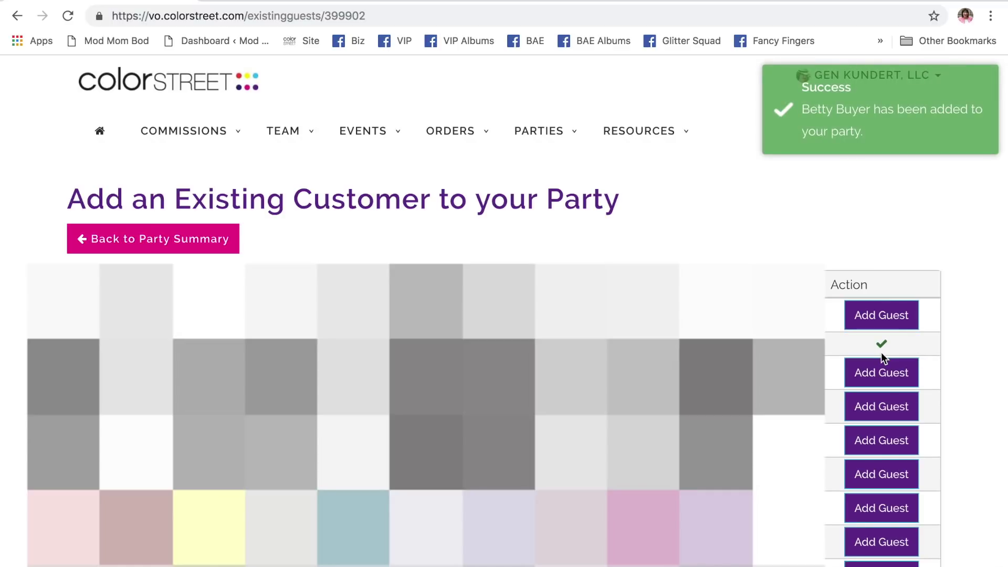
left_click(177, 245)
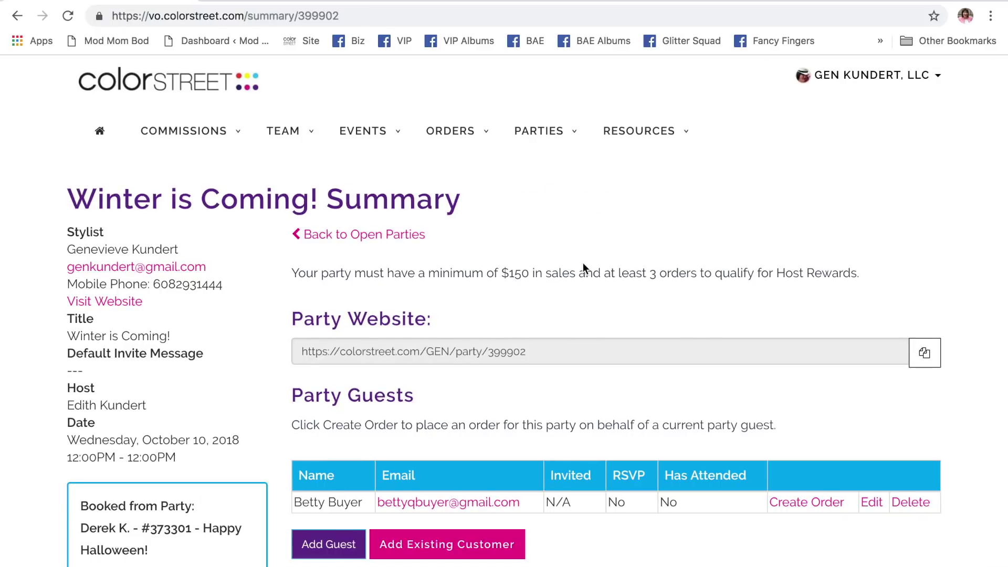
scroll(583, 263, "down", 3)
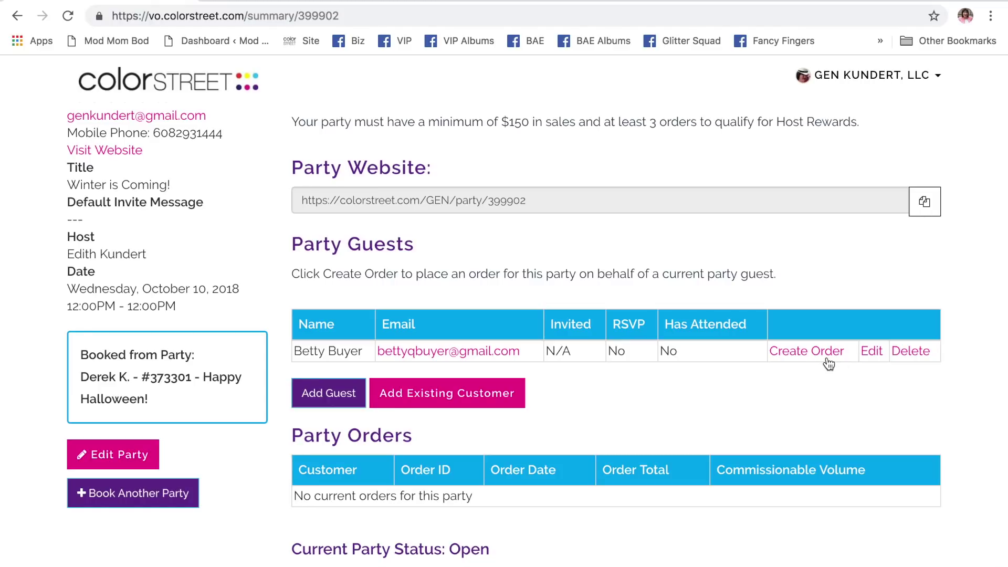
scroll(805, 496, "down", 3)
scroll(804, 495, "up", 3)
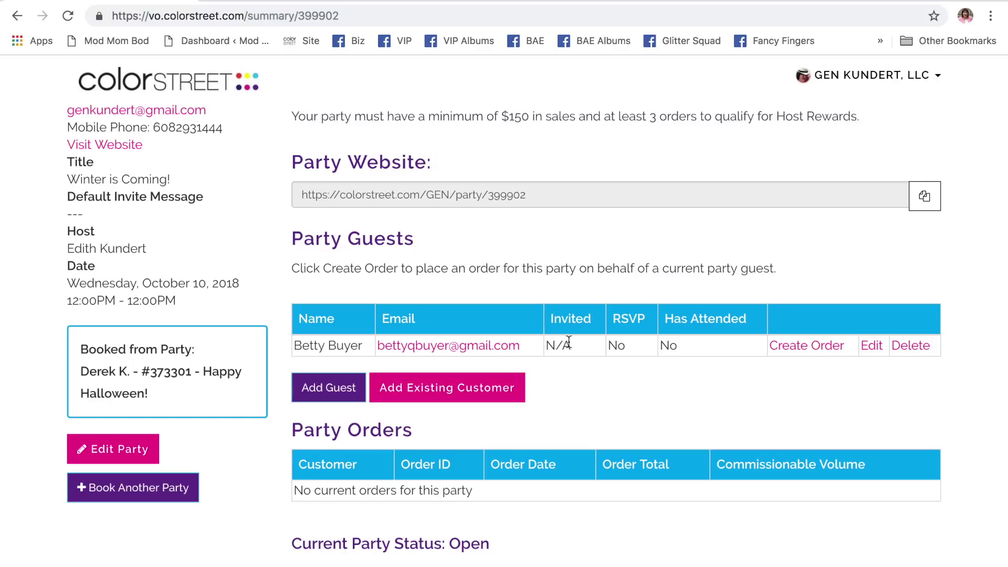
left_click(871, 347)
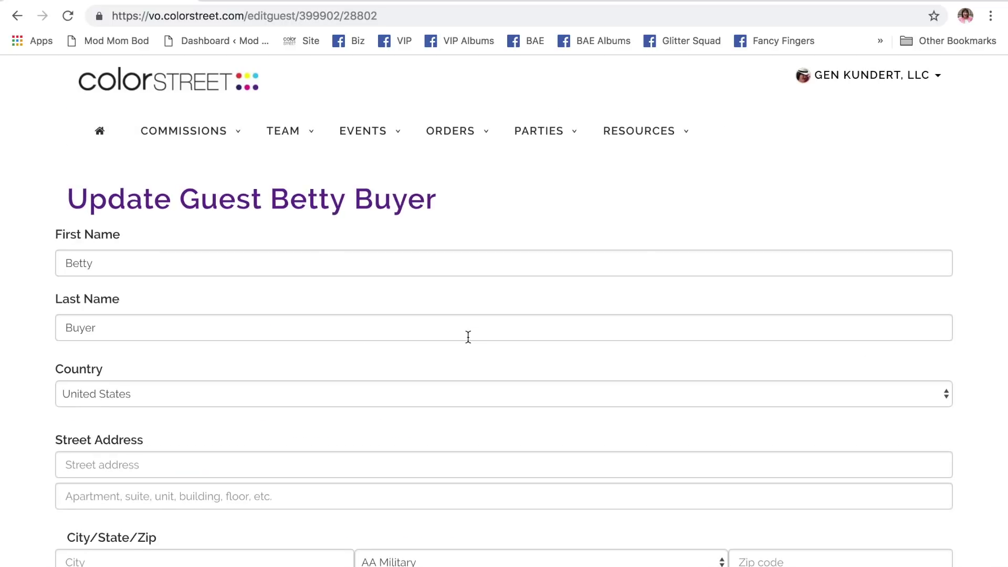
- Fill in the guest's street address, city, state and zip code
scroll(468, 336, "down", 7)
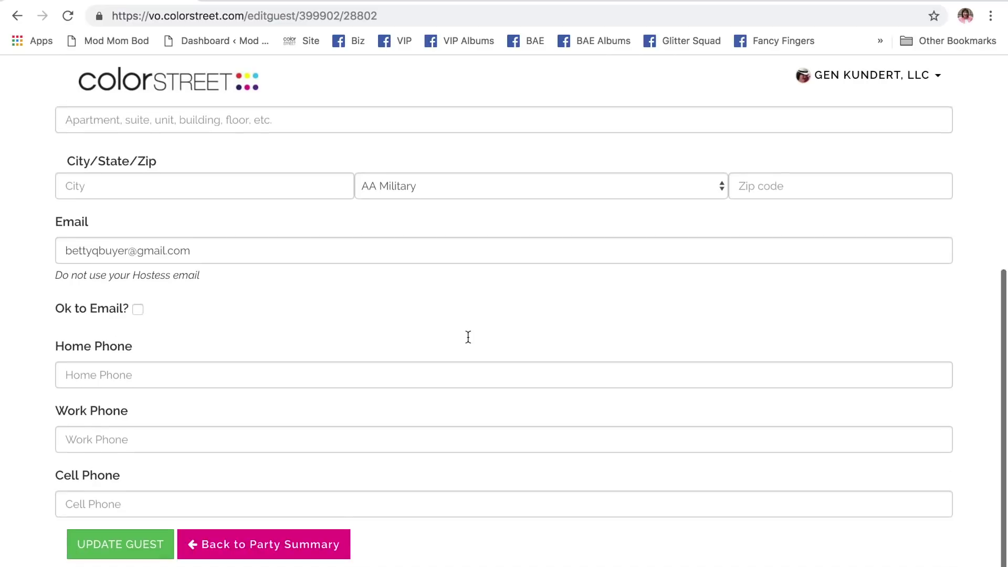
scroll(468, 337, "up", 3)
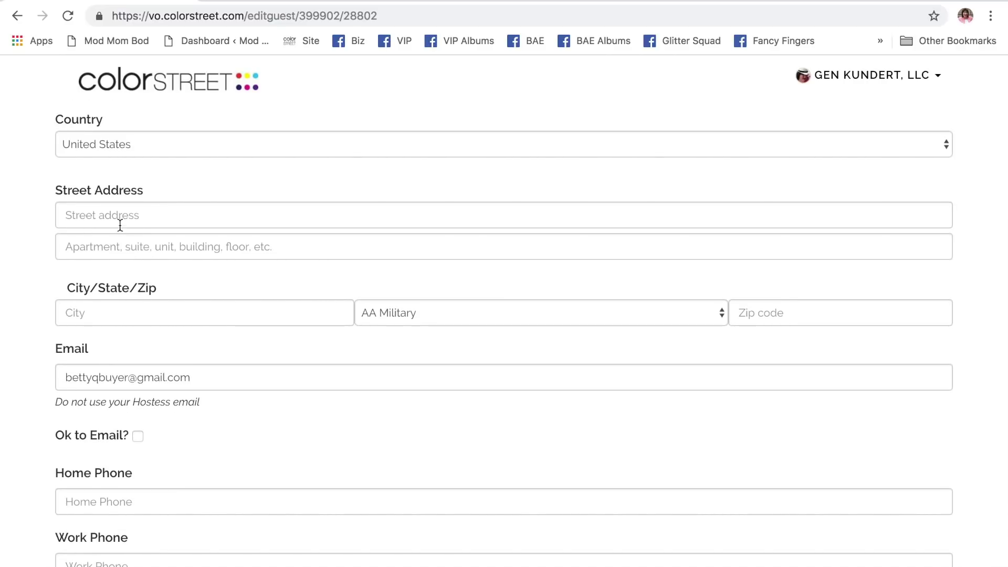
left_click(120, 221)
type("12")
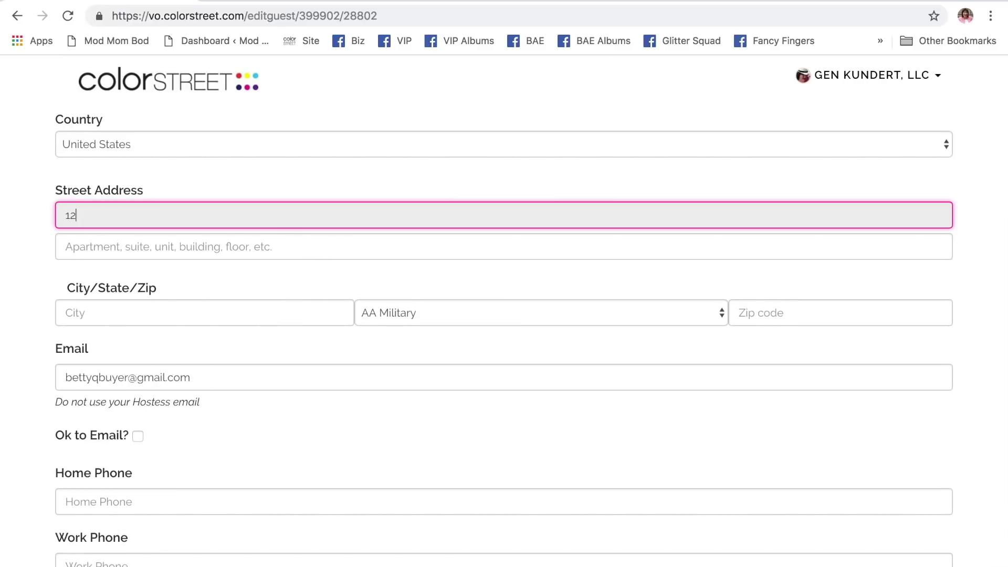
type("3 Cherry Ln")
left_click(98, 315)
type("Charlo")
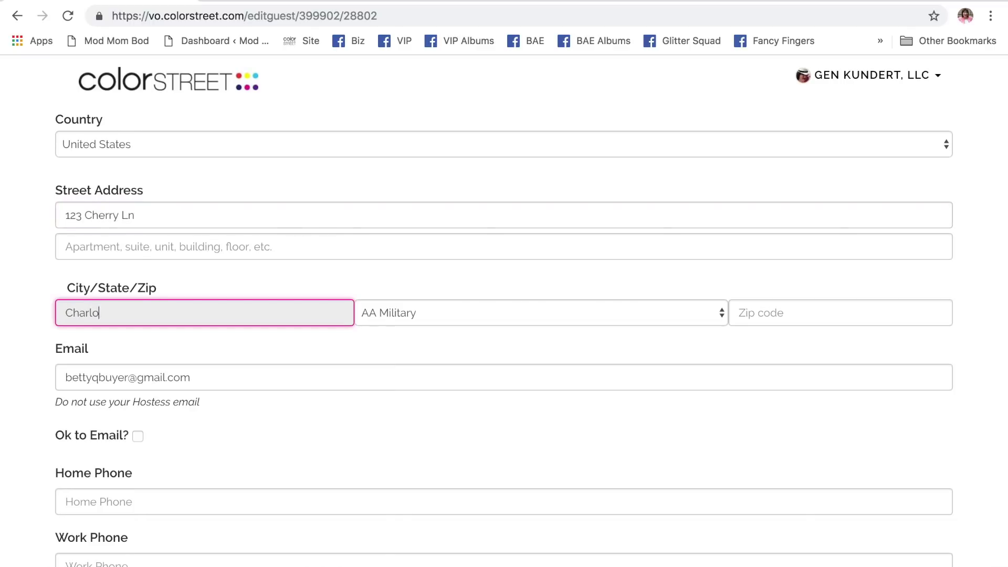
type("ttesville")
left_click(399, 313)
key("v")
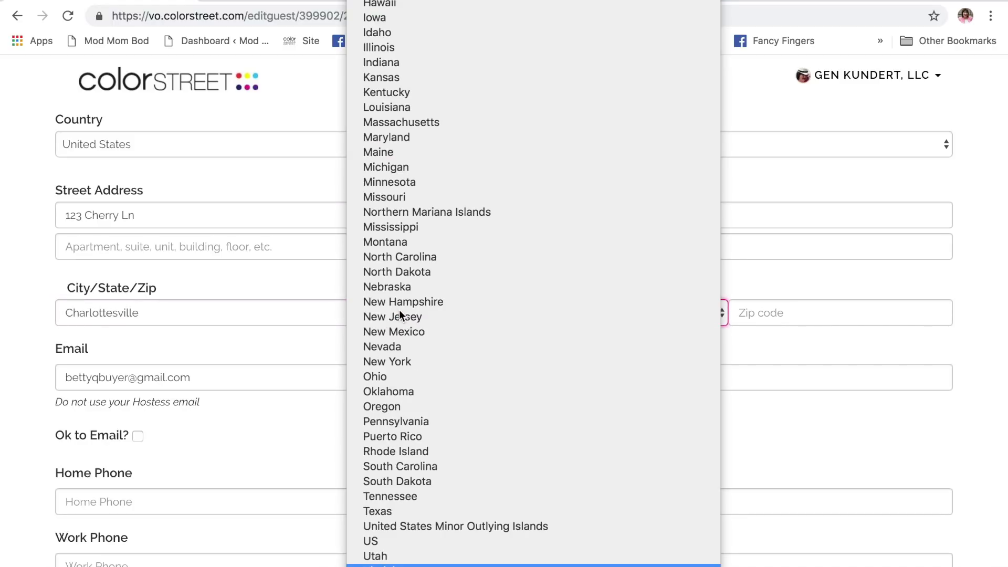
key("Return")
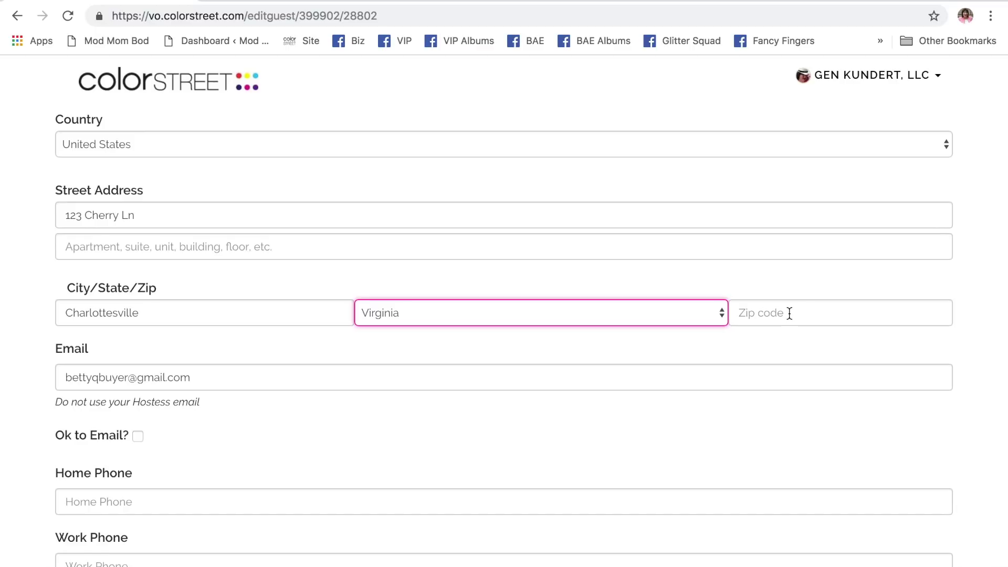
left_click(789, 314)
type("22903")
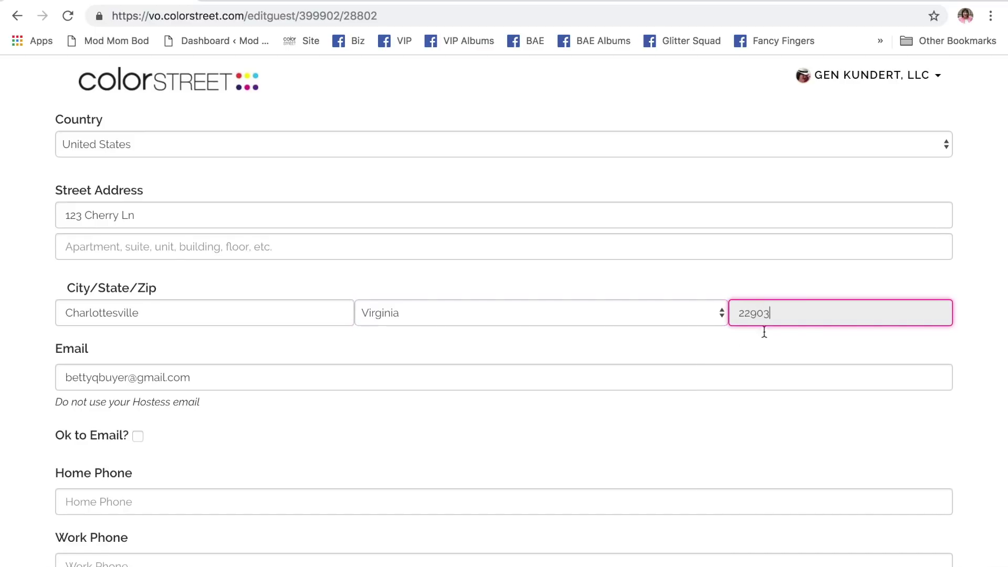
- Submit the form with Update Guest to save the guest's address details
scroll(603, 349, "down", 3)
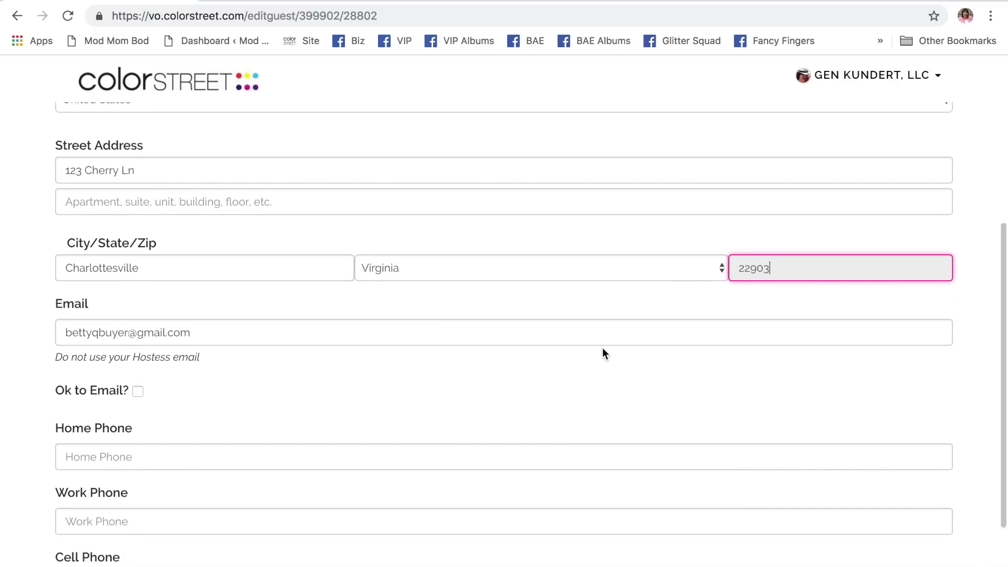
scroll(603, 348, "up", 3)
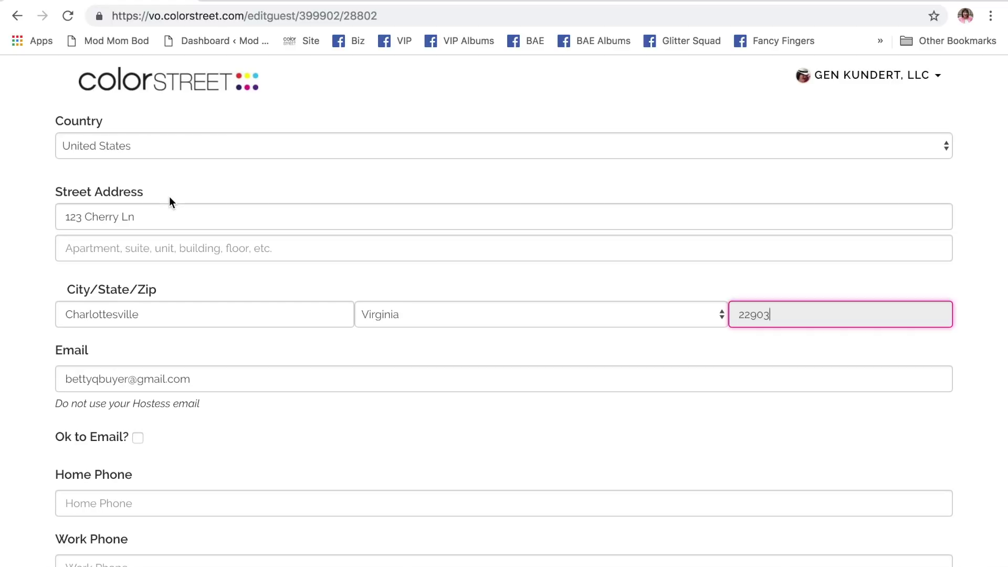
scroll(169, 199, "up", 3)
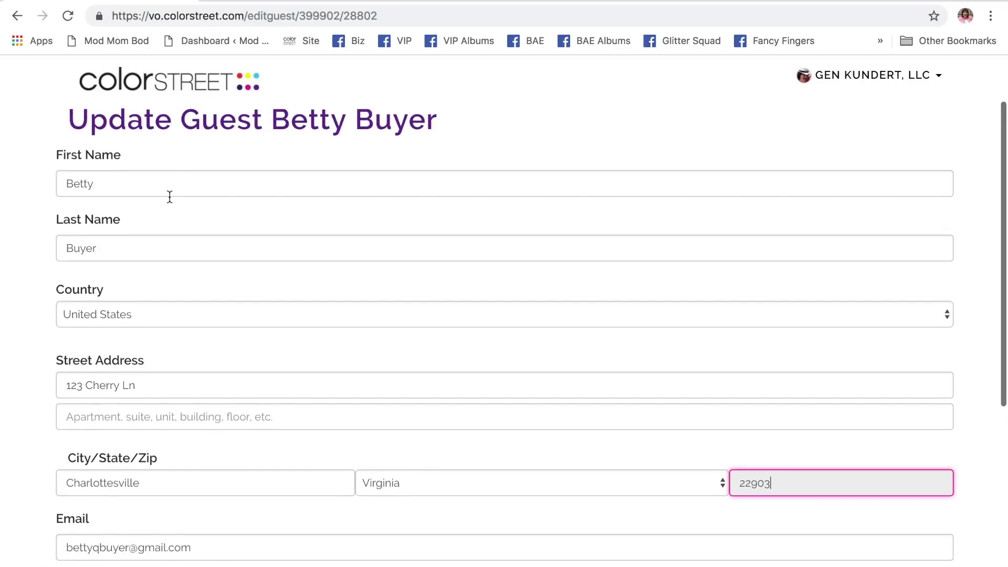
scroll(169, 197, "down", 3)
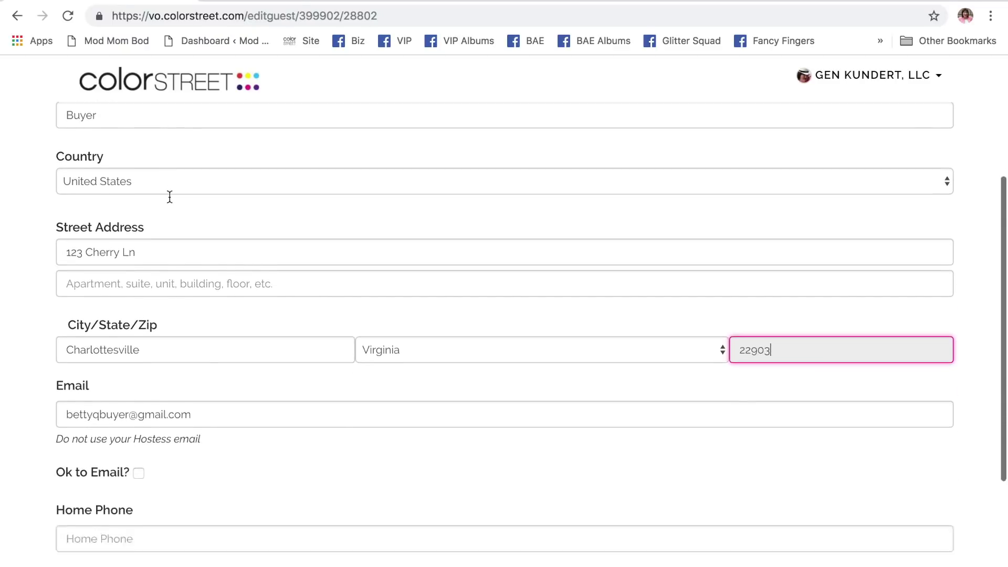
scroll(169, 196, "down", 3)
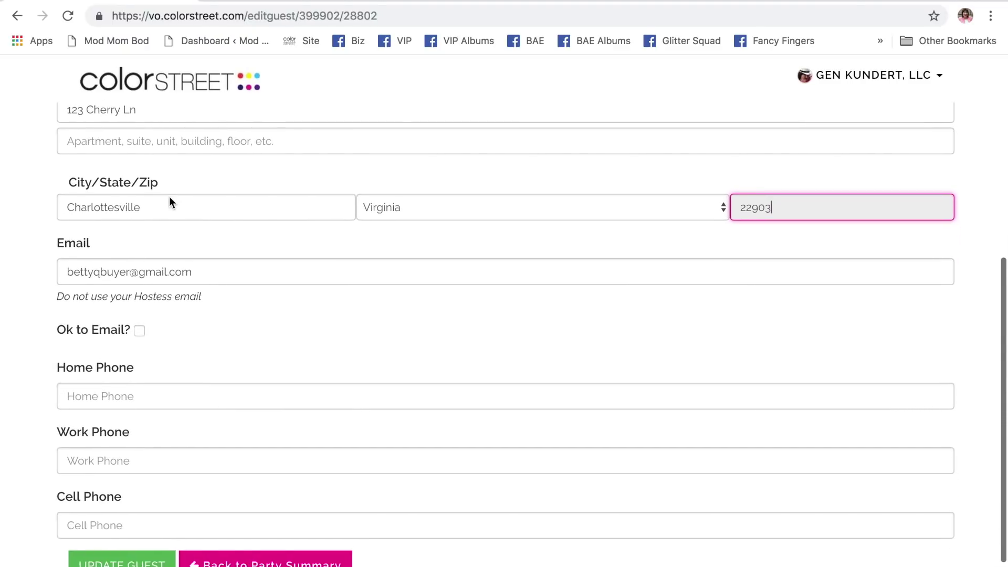
scroll(169, 196, "down", 2)
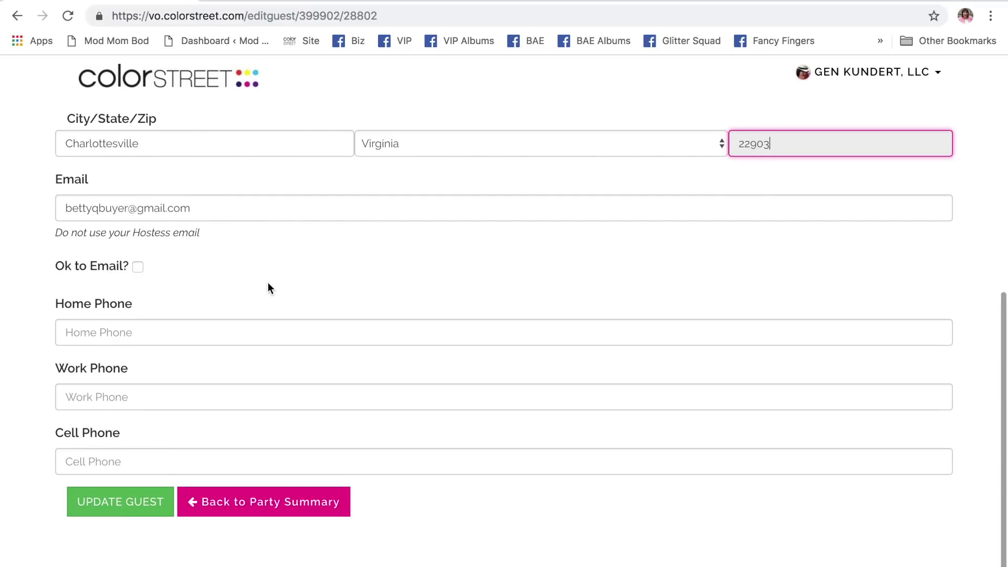
scroll(403, 287, "up", 2)
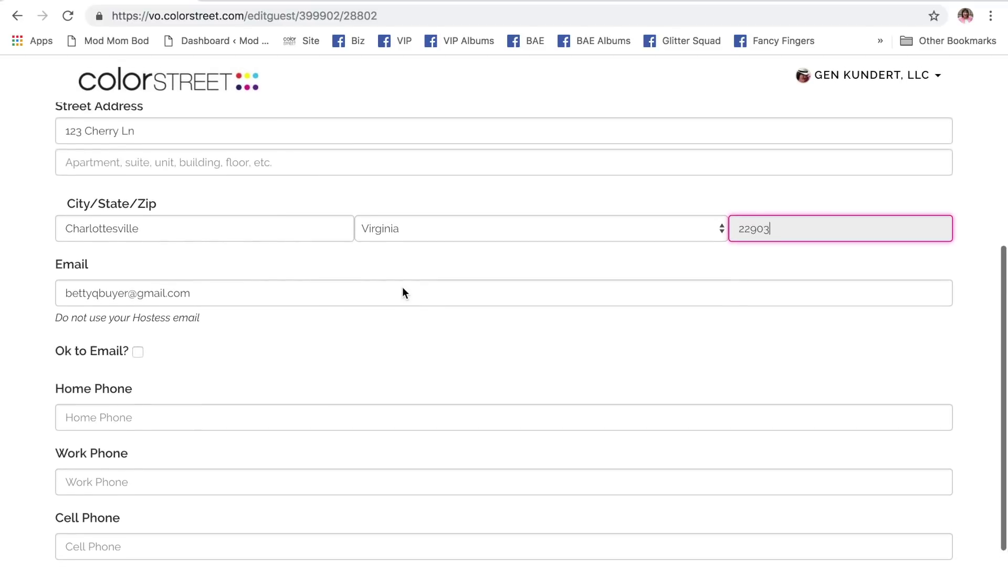
scroll(402, 291, "up", 5)
scroll(402, 291, "down", 6)
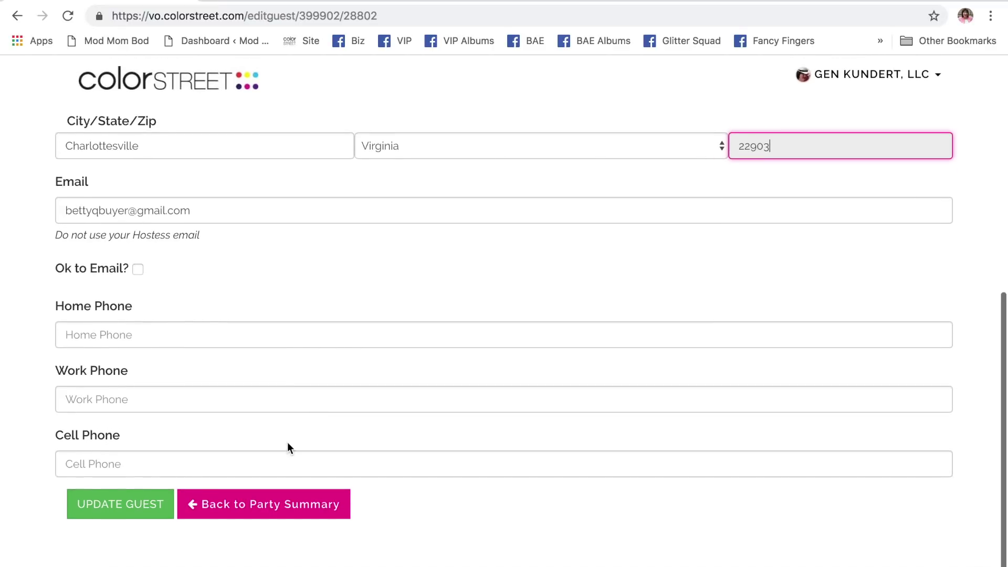
left_click(123, 513)
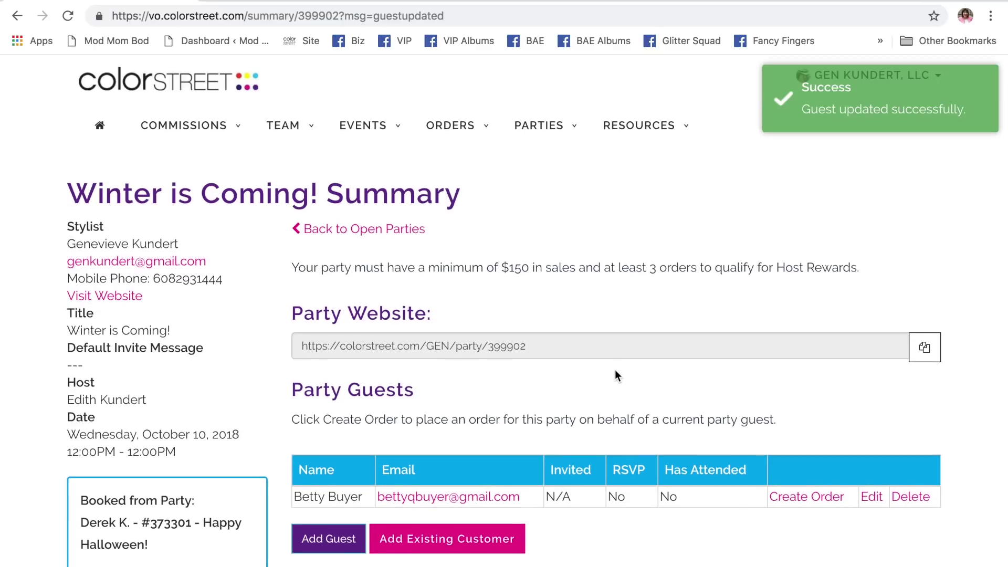
- Delete the guest from the Winter is Coming! party, confirm it, and reload the summary
scroll(616, 371, "down", 3)
scroll(615, 370, "down", 2)
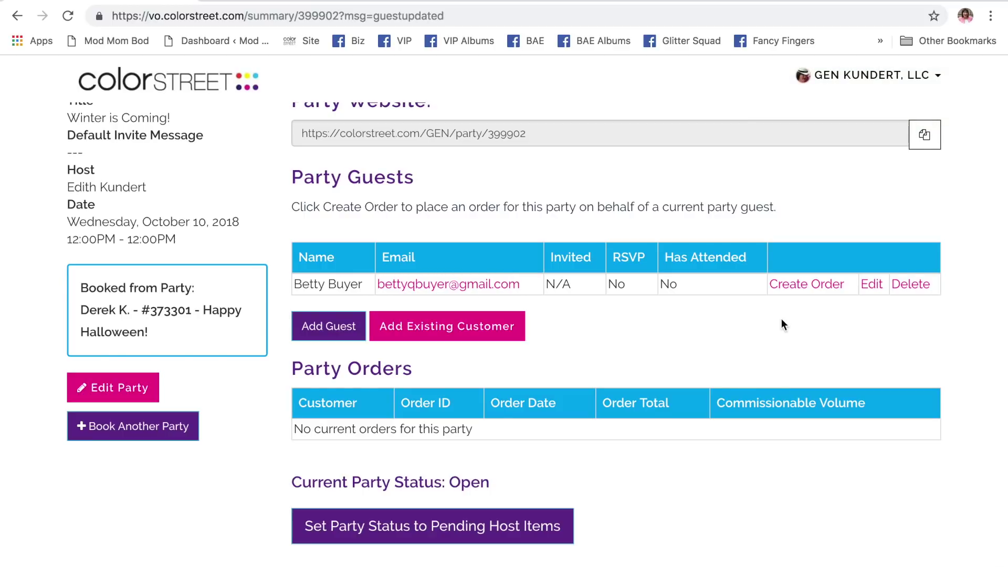
left_click(916, 283)
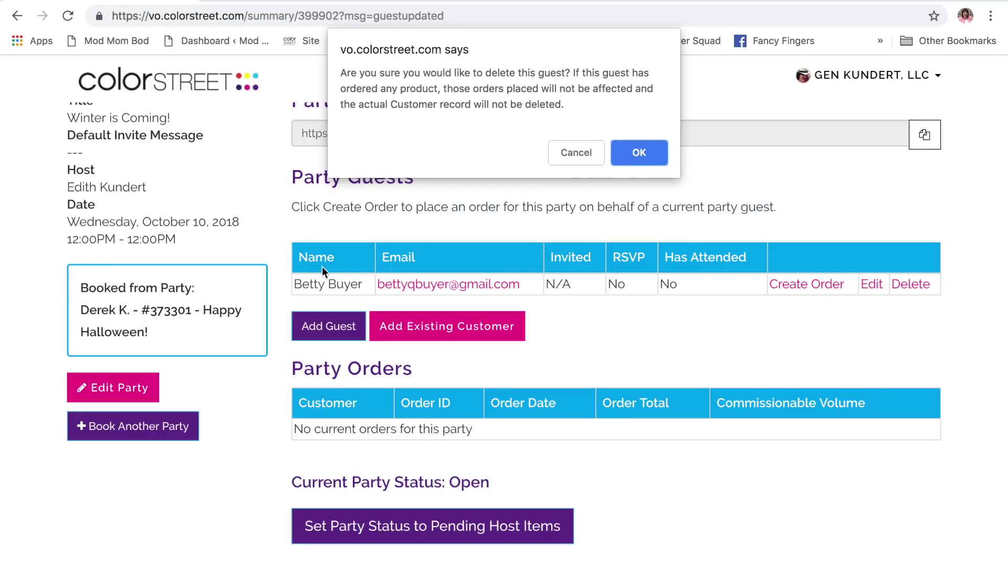
left_click(650, 155)
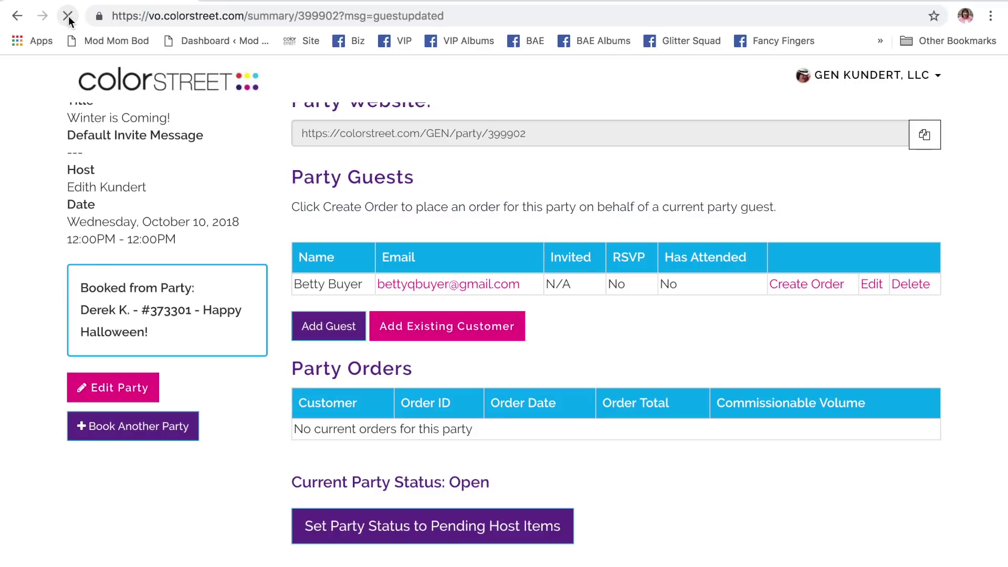
left_click(68, 17)
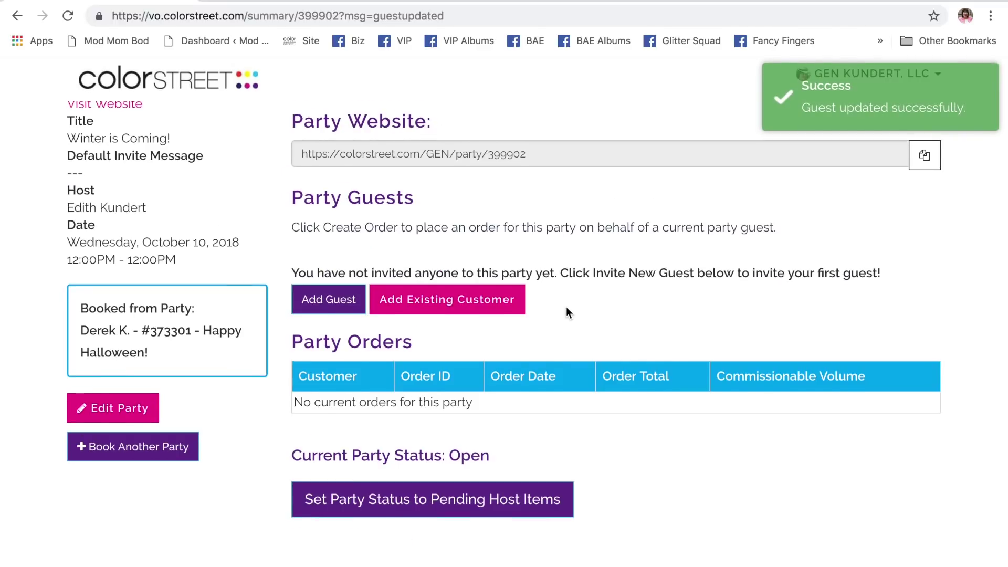
- Add another existing customer to the party as a guest and return to the summary
left_click(444, 308)
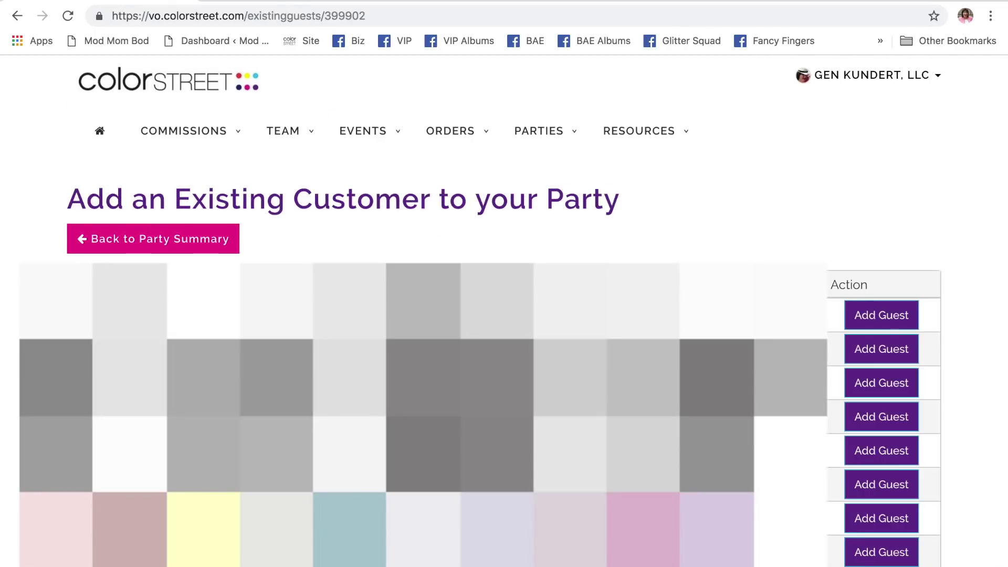
left_click(885, 385)
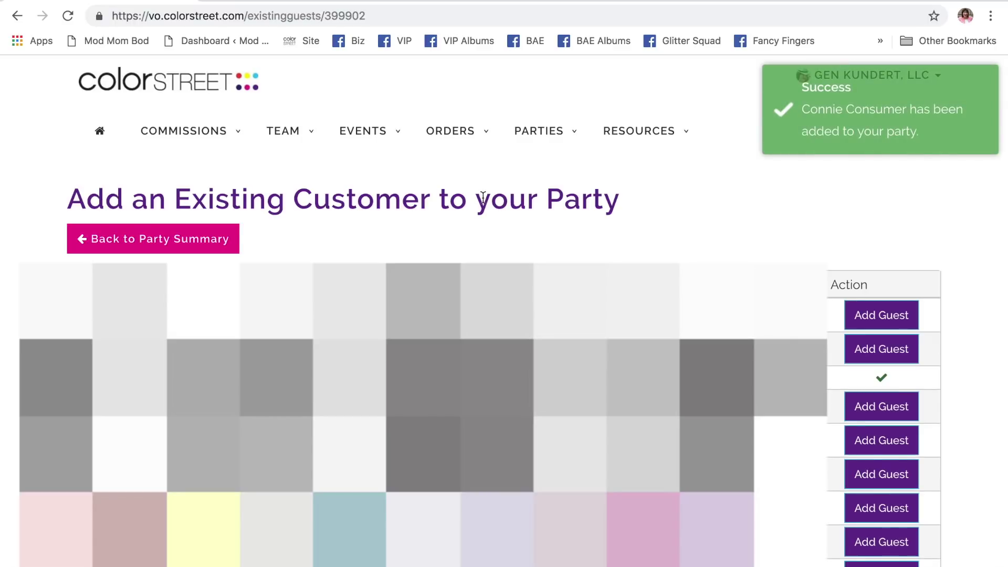
left_click(166, 246)
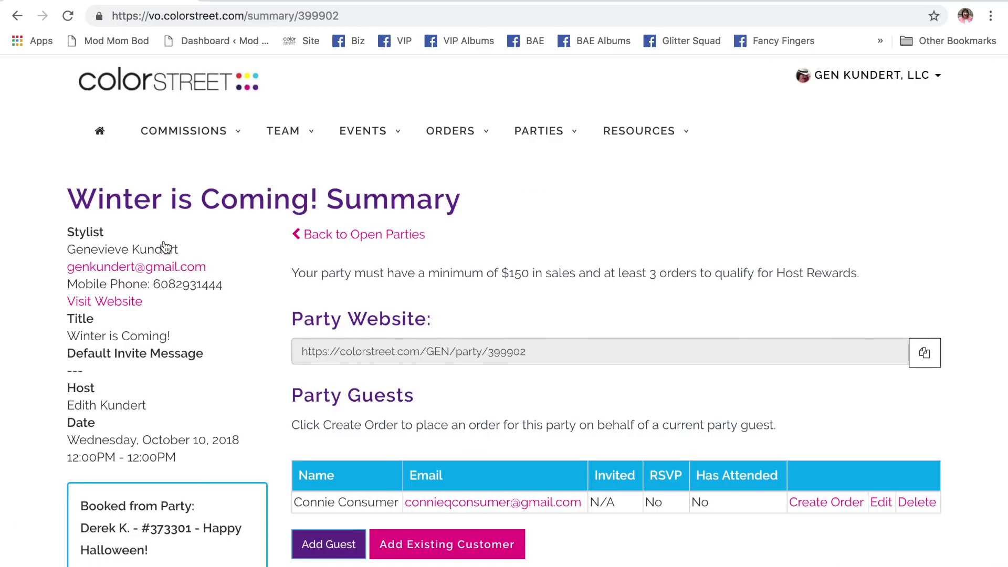
- Open the new guest's edit form and submit the guest's details
scroll(849, 387, "down", 3)
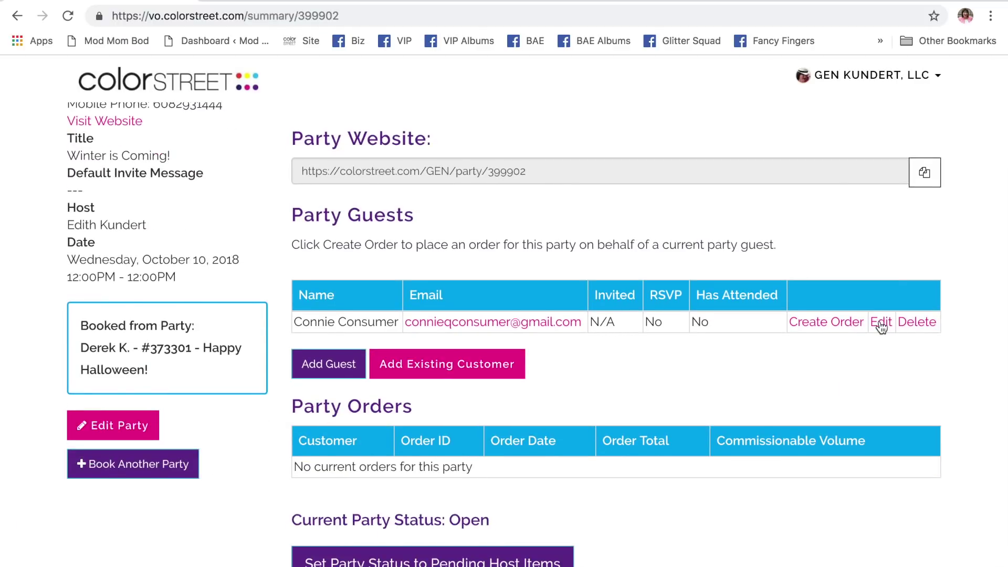
left_click(881, 324)
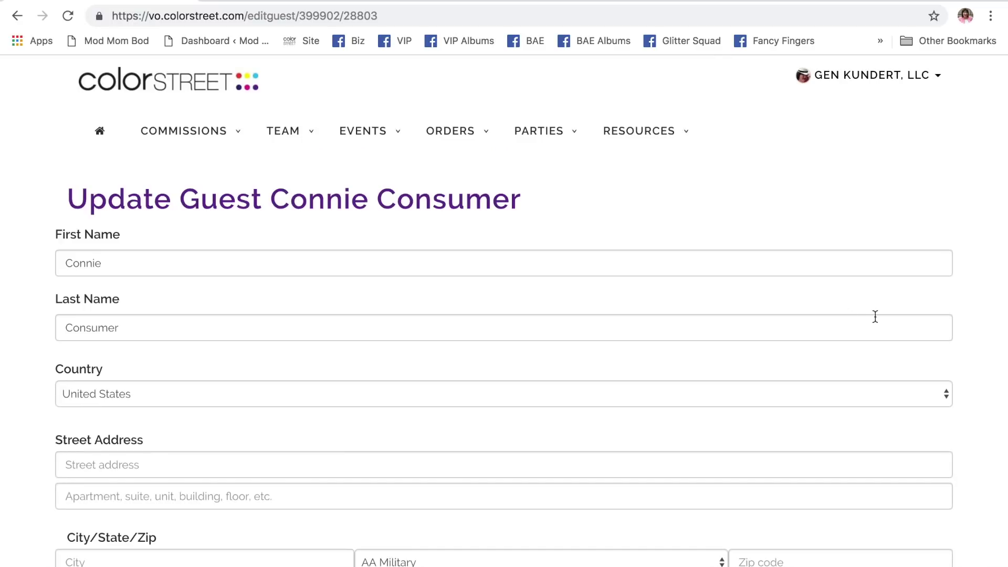
scroll(154, 354, "down", 4)
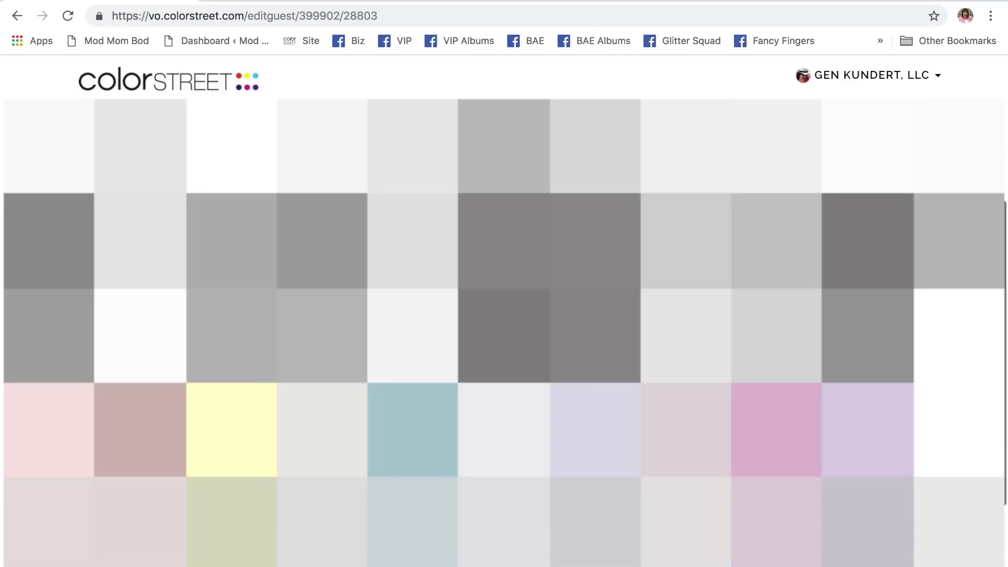
scroll(504, 331, "down", 5)
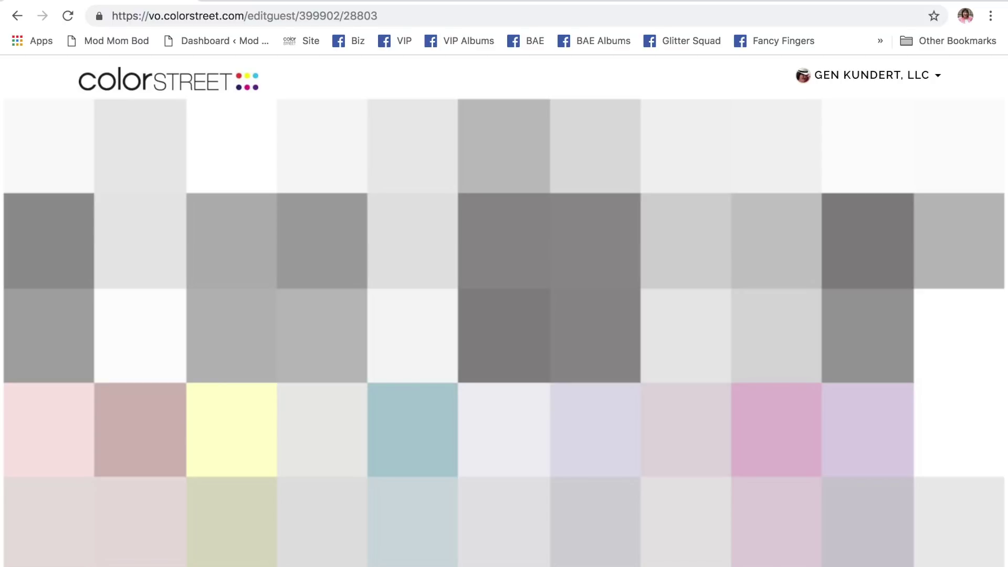
scroll(504, 331, "up", 5)
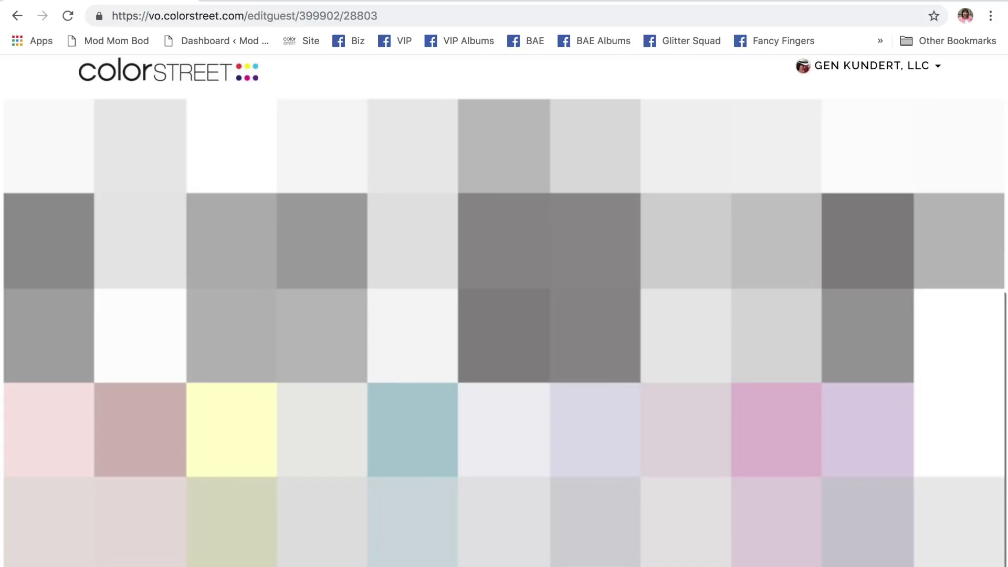
key("super+r")
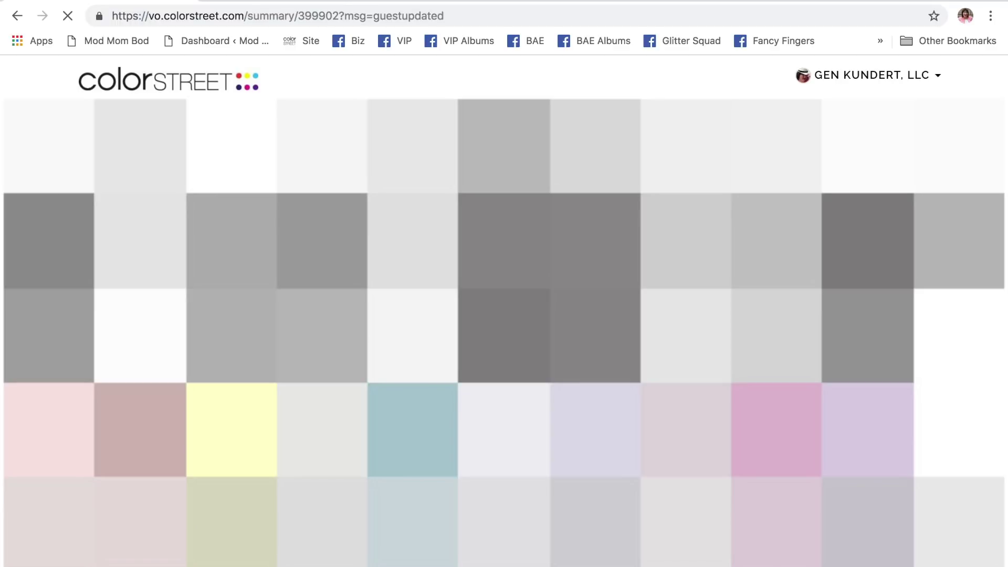
- Open the Add an Existing Customer page from the party summary
scroll(533, 317, "down", 1)
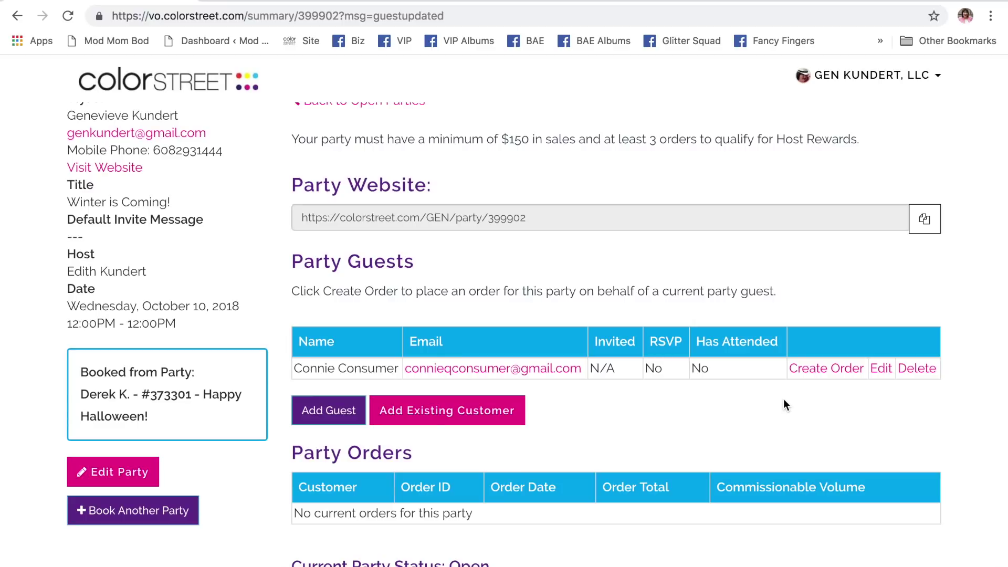
left_click(448, 415)
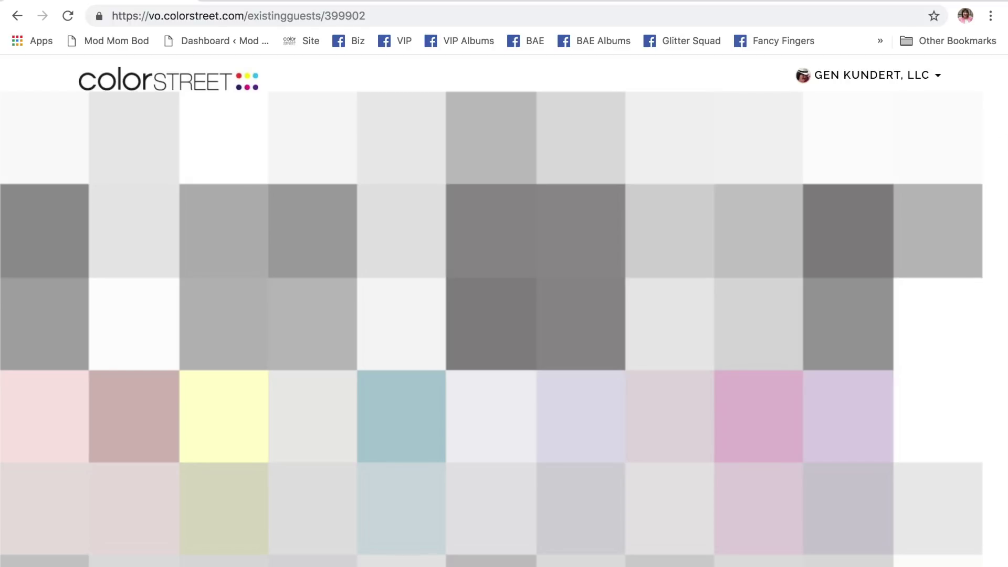
- Scroll through the existing customers list to find another customer to add
scroll(504, 315, "down", 1)
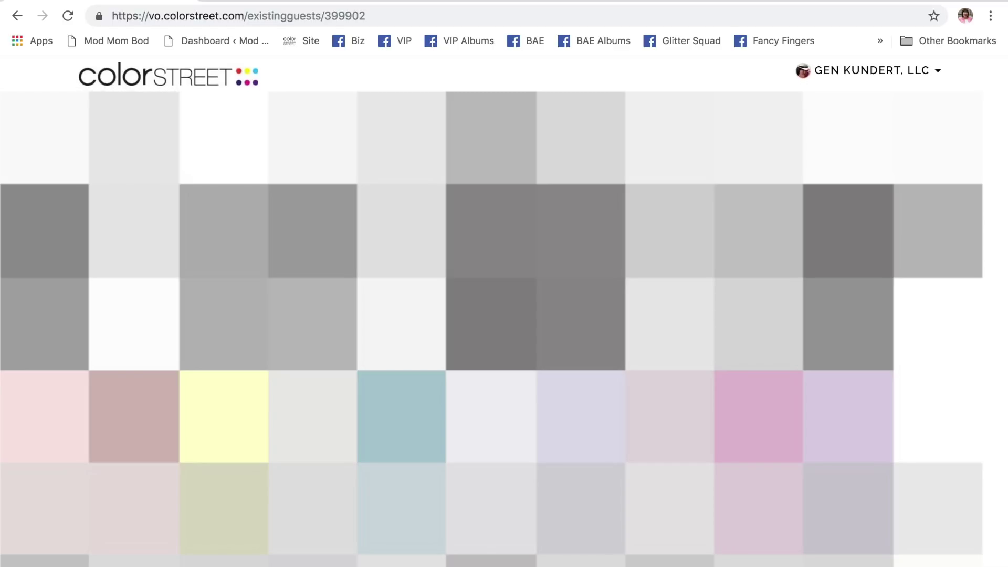
scroll(504, 315, "up", 3)
scroll(504, 315, "down", 1)
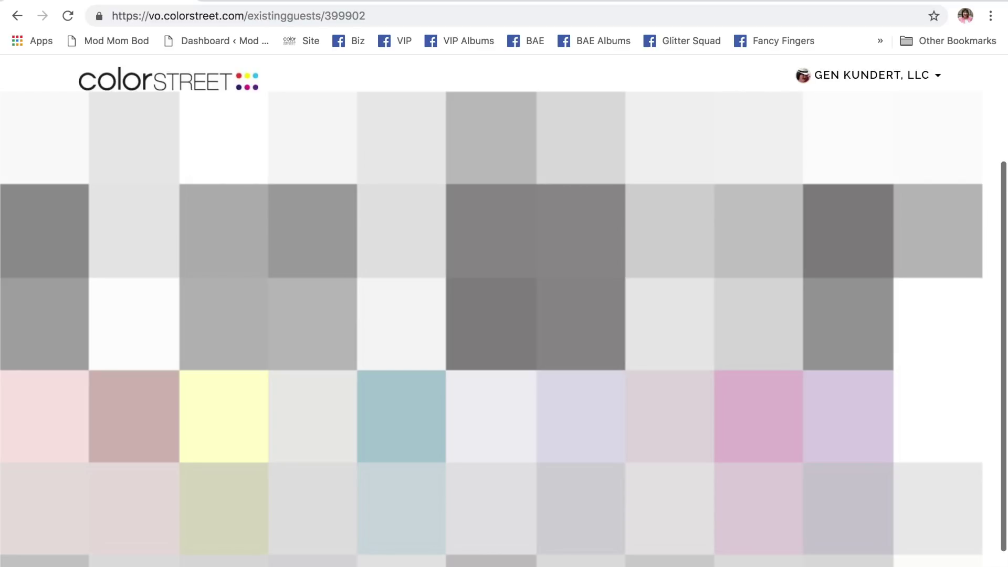
scroll(504, 315, "up", 1)
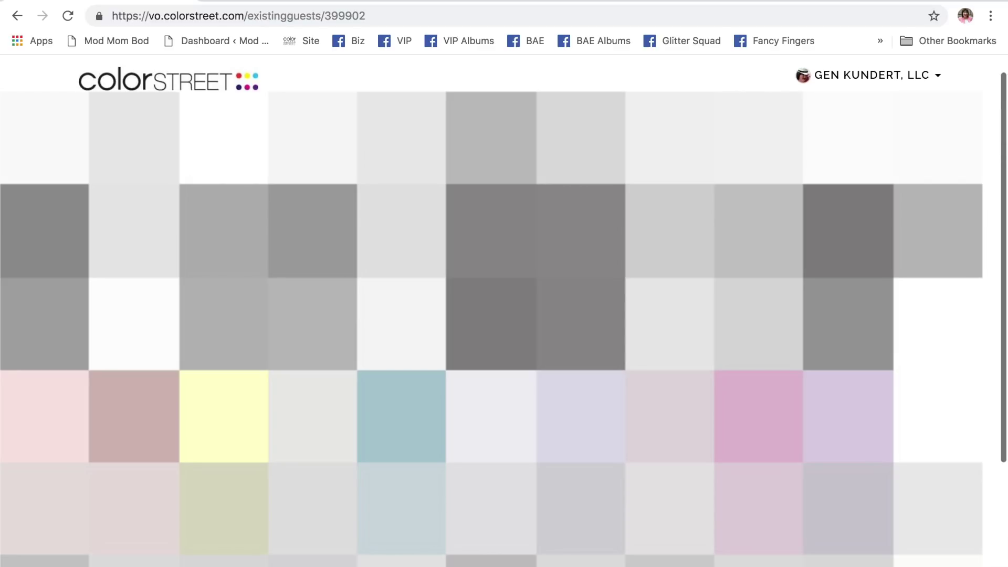
scroll(504, 315, "down", 2)
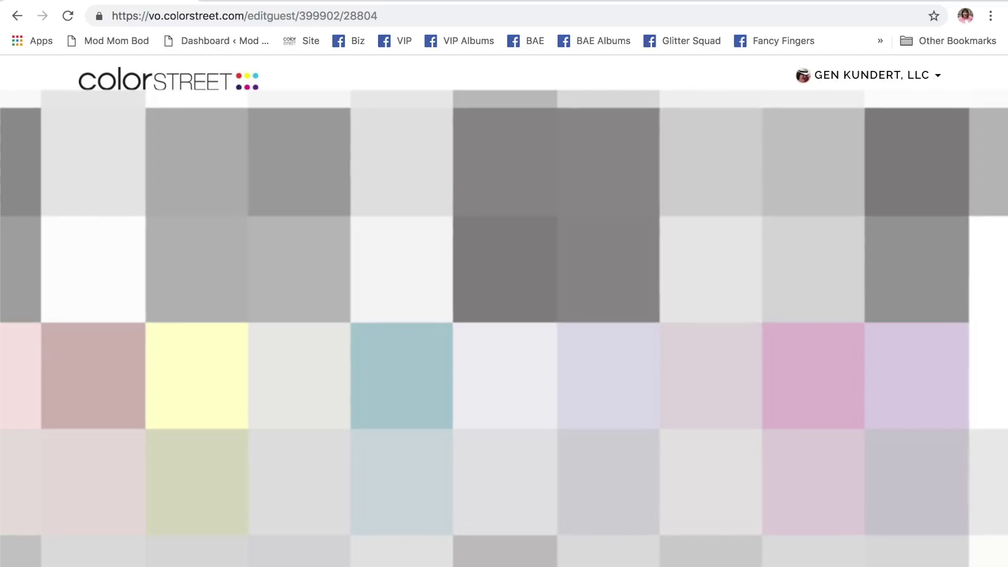
- Return to the party summary and confirm removing the guest from the party
key("Return")
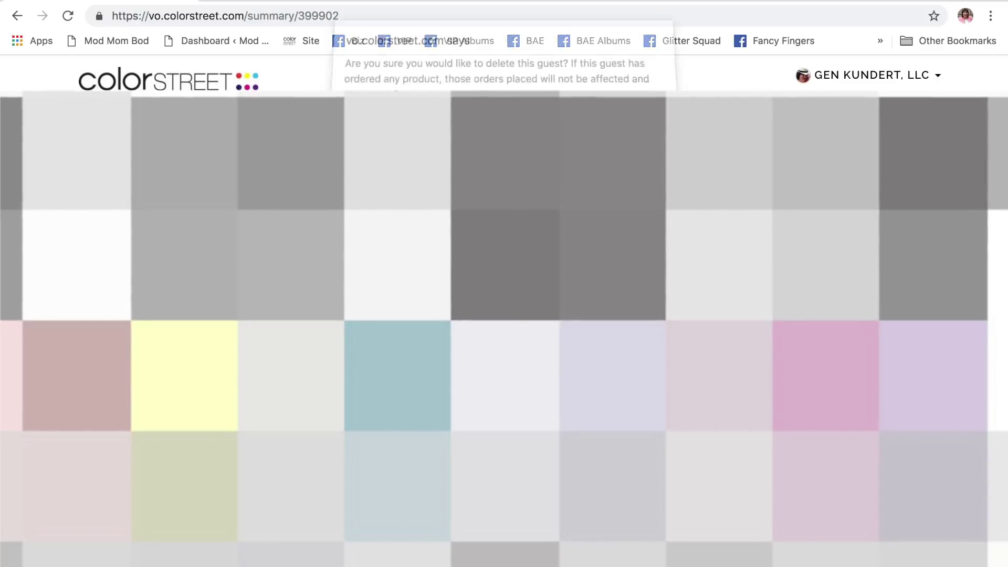
key("Return")
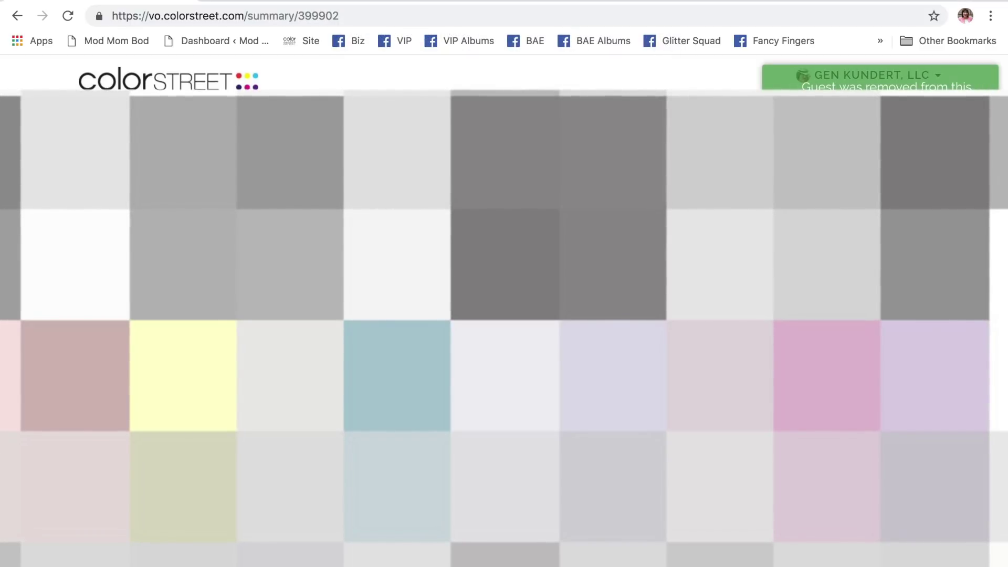
key("Return")
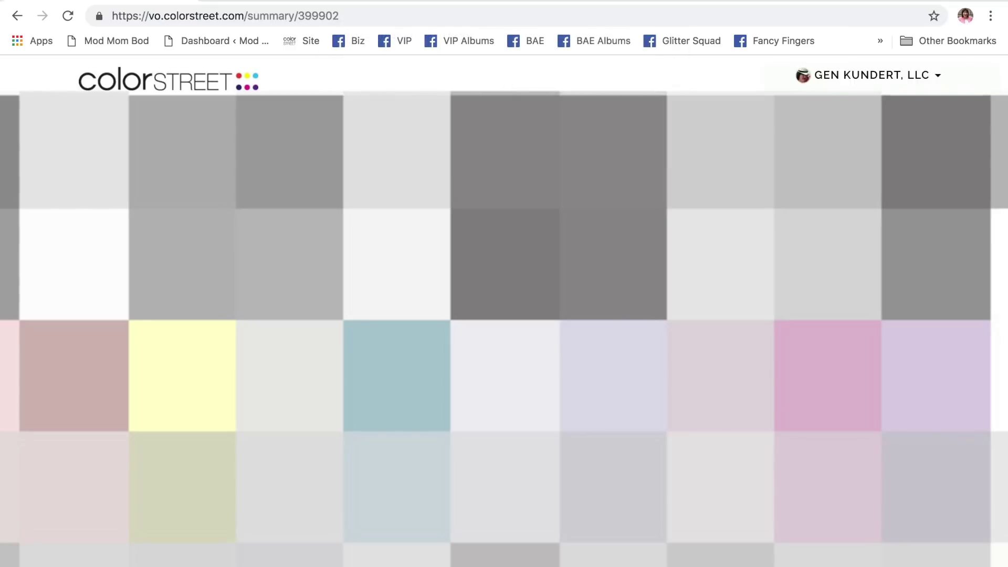
- Reload the Winter is Coming! summary and check it shows no guests and no orders
left_click(66, 15)
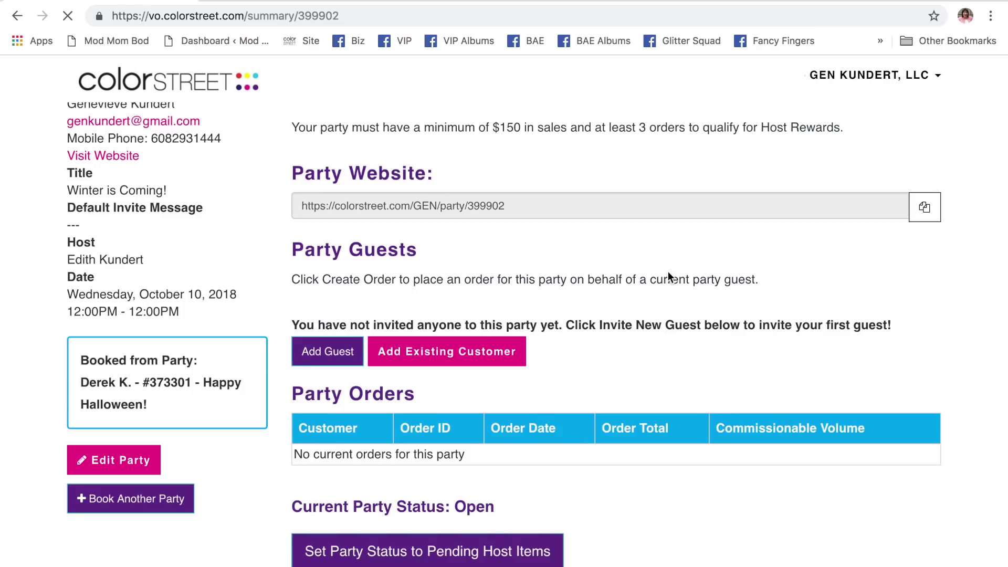
scroll(668, 270, "up", 5)
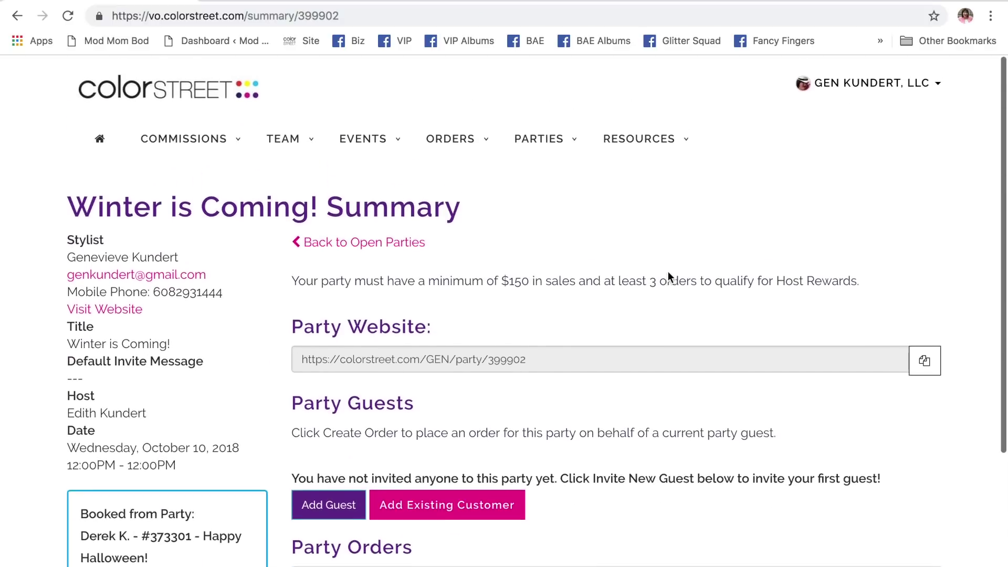
scroll(667, 272, "down", 4)
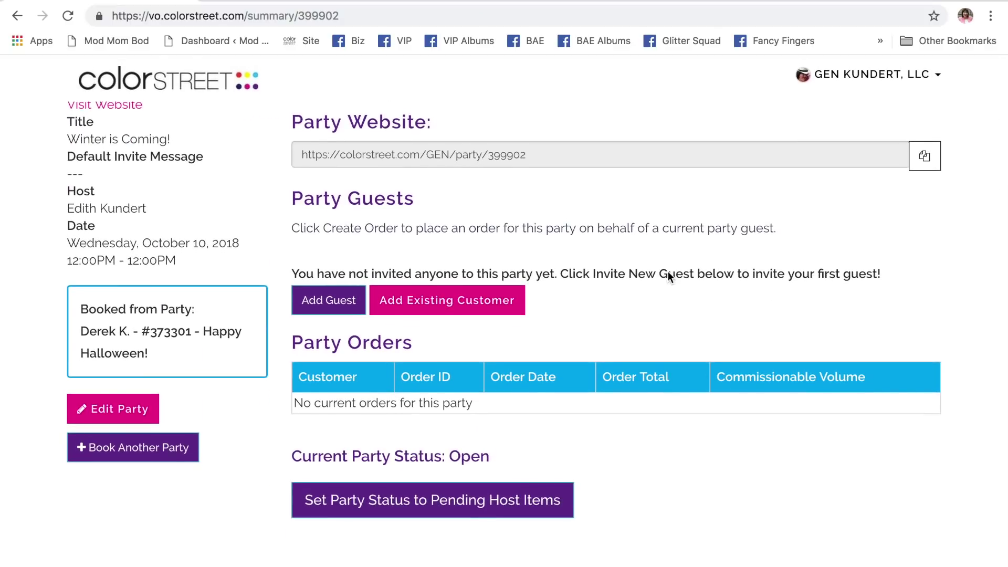
scroll(668, 274, "up", 4)
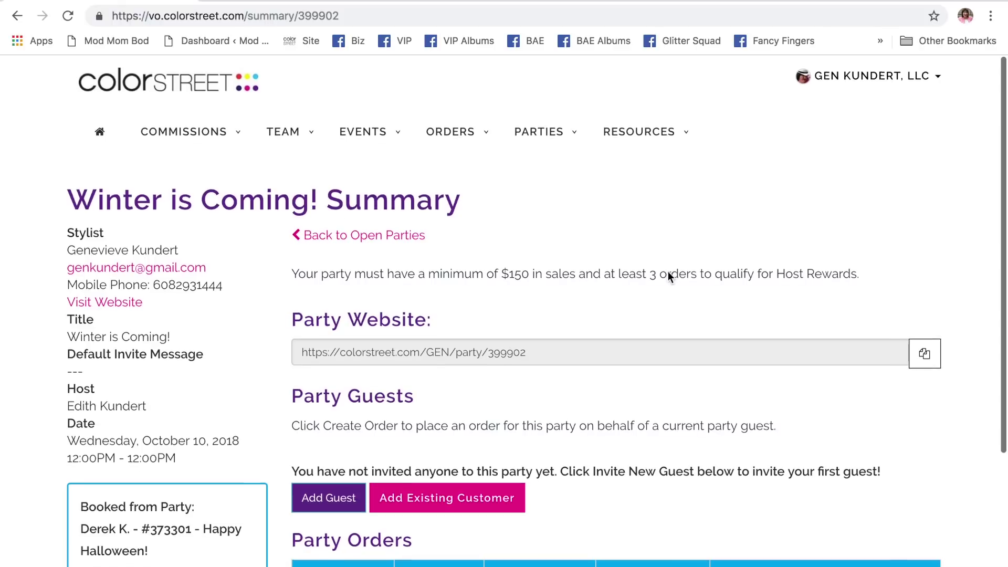